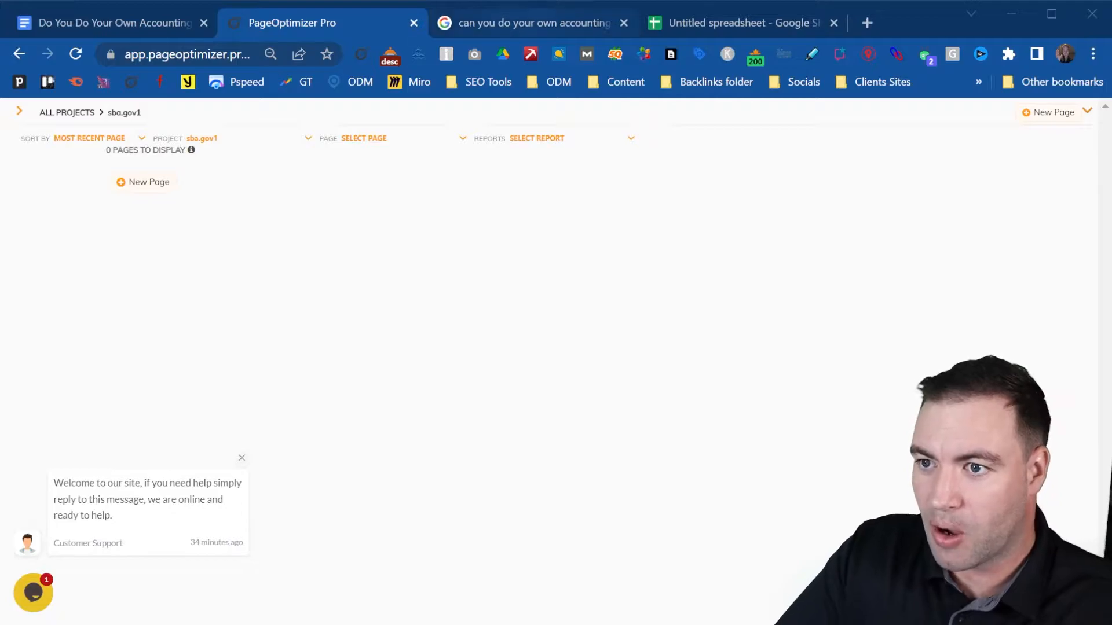
# - Review the headings and body text of the Google Docs article draft on doing your own business accounting
pyautogui.click(769, 23)
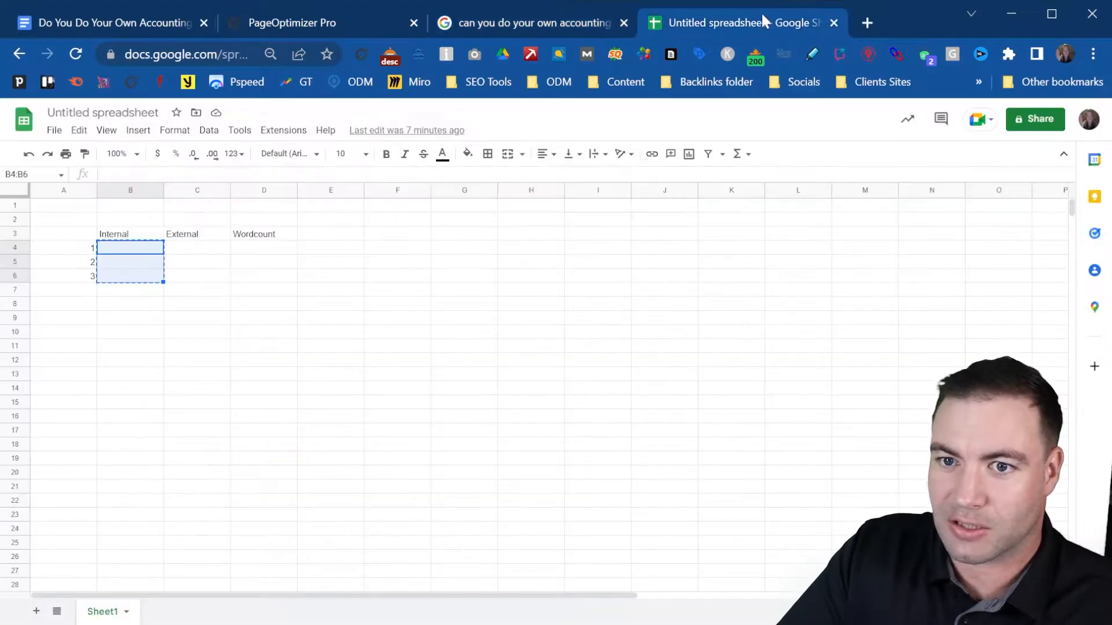
pyautogui.click(99, 17)
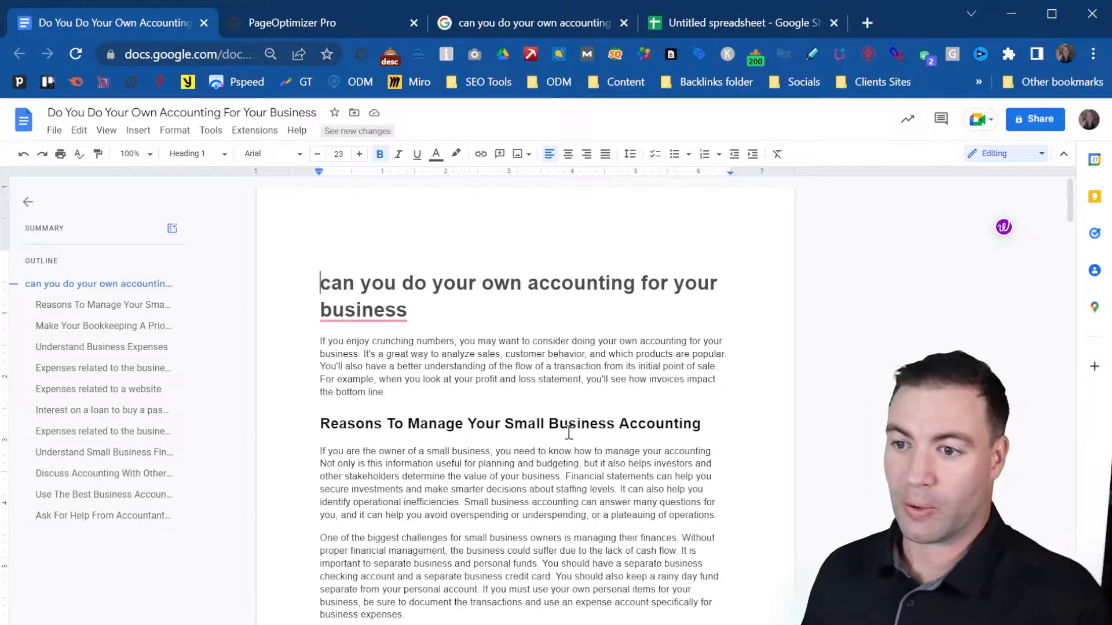
pyautogui.scroll(-20, 568, 432)
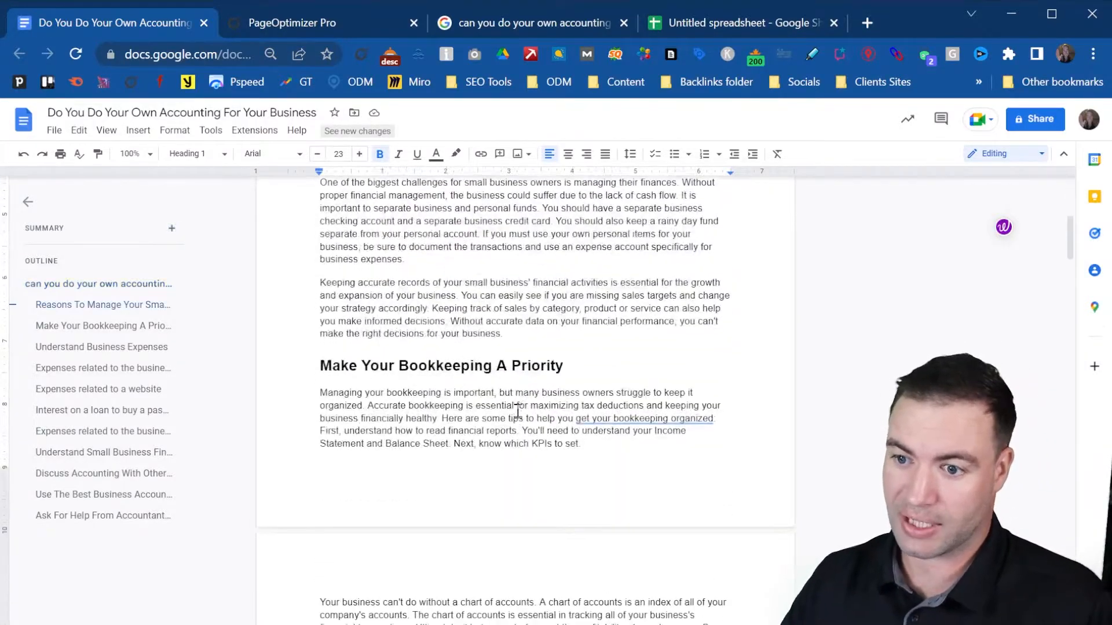
pyautogui.scroll(-15, 520, 412)
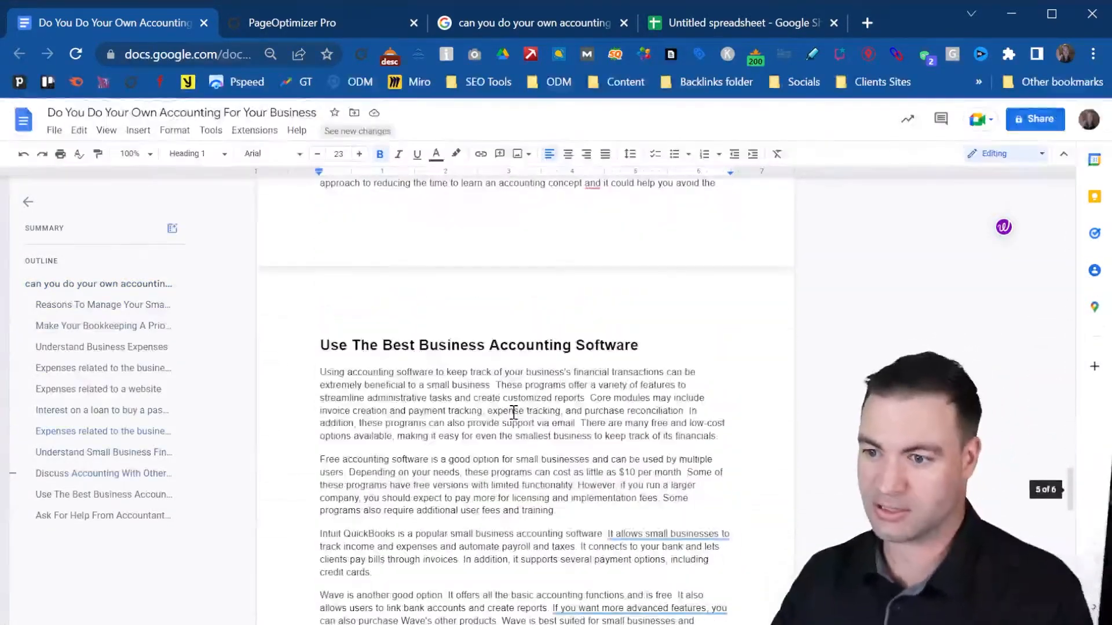
pyautogui.scroll(2, 484, 369)
pyautogui.scroll(20, 485, 369)
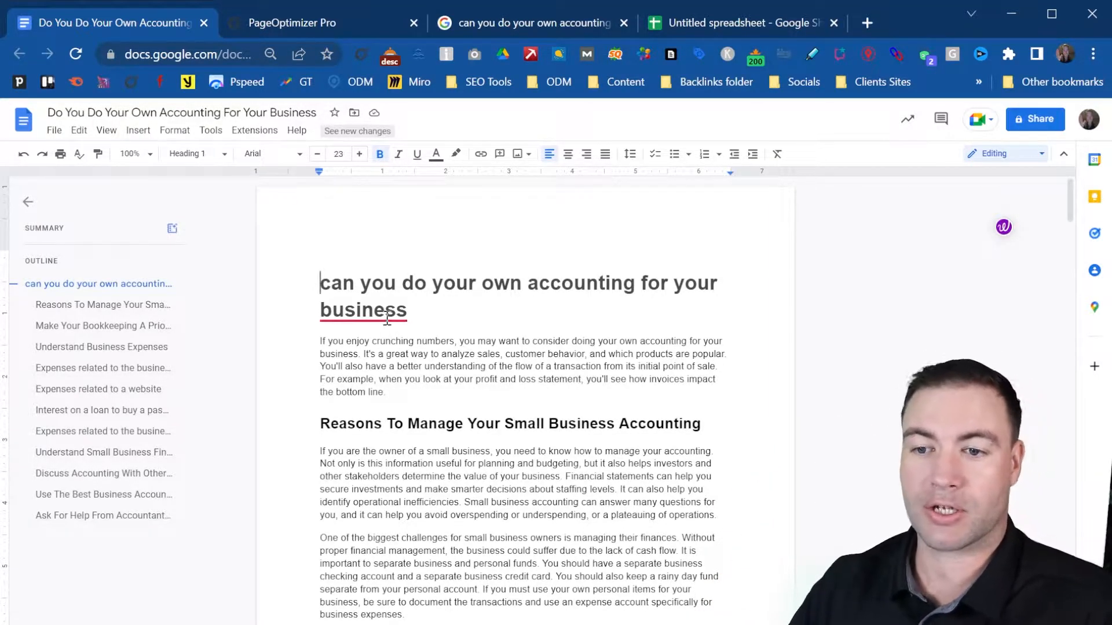
pyautogui.moveTo(387, 319)
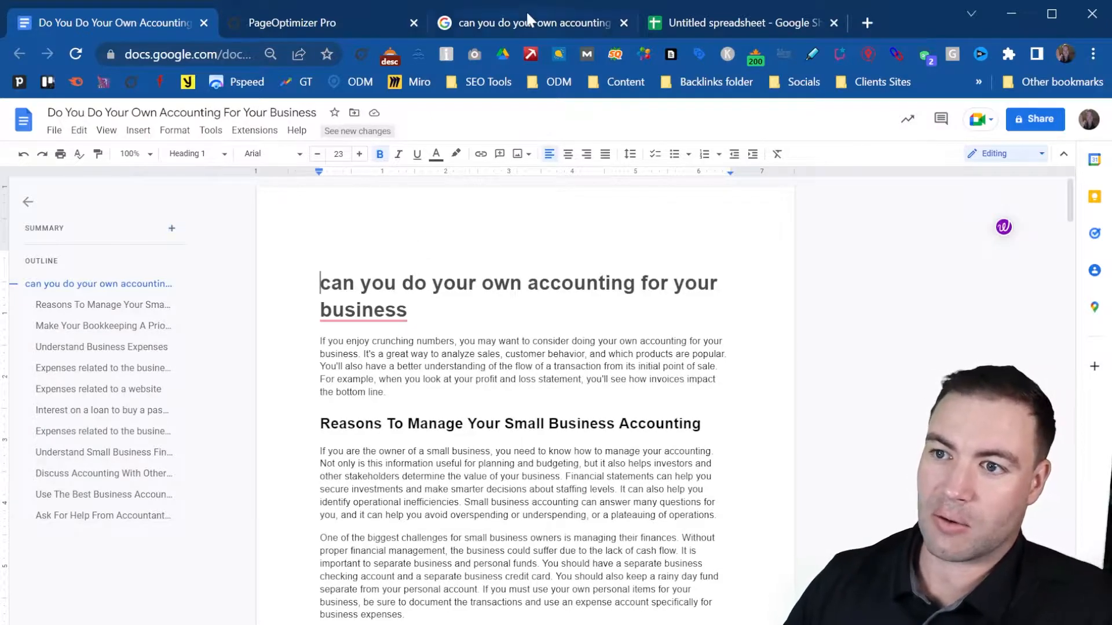
# - From the Google results for the article's keyword, open the NerdWallet, Shopify and FreshBooks pages in separate tabs
pyautogui.click(510, 22)
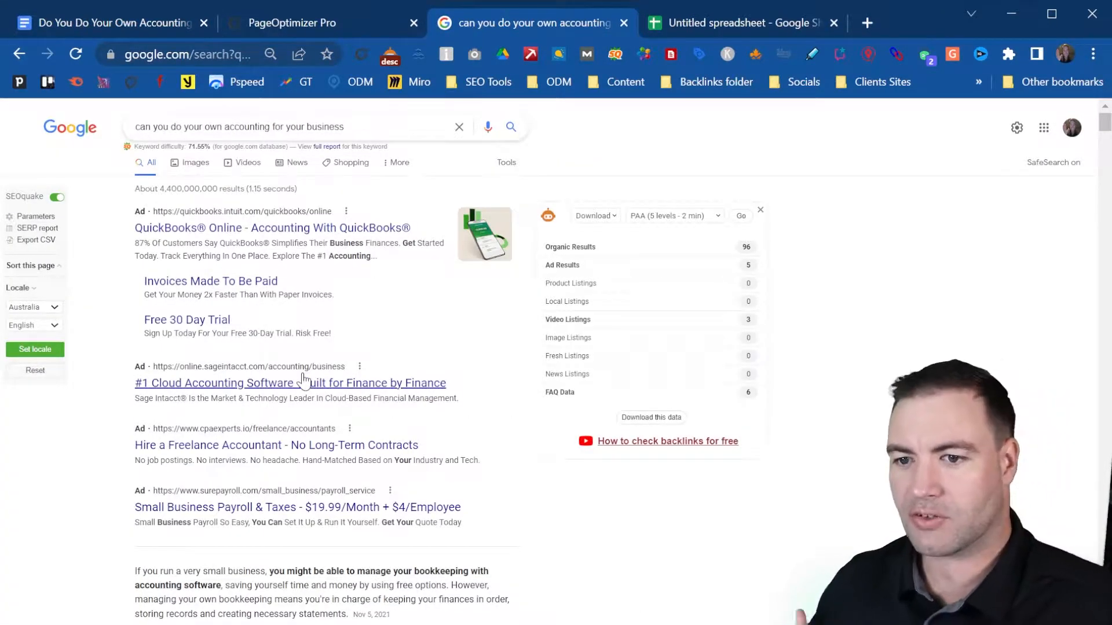
pyautogui.scroll(-8, 298, 290)
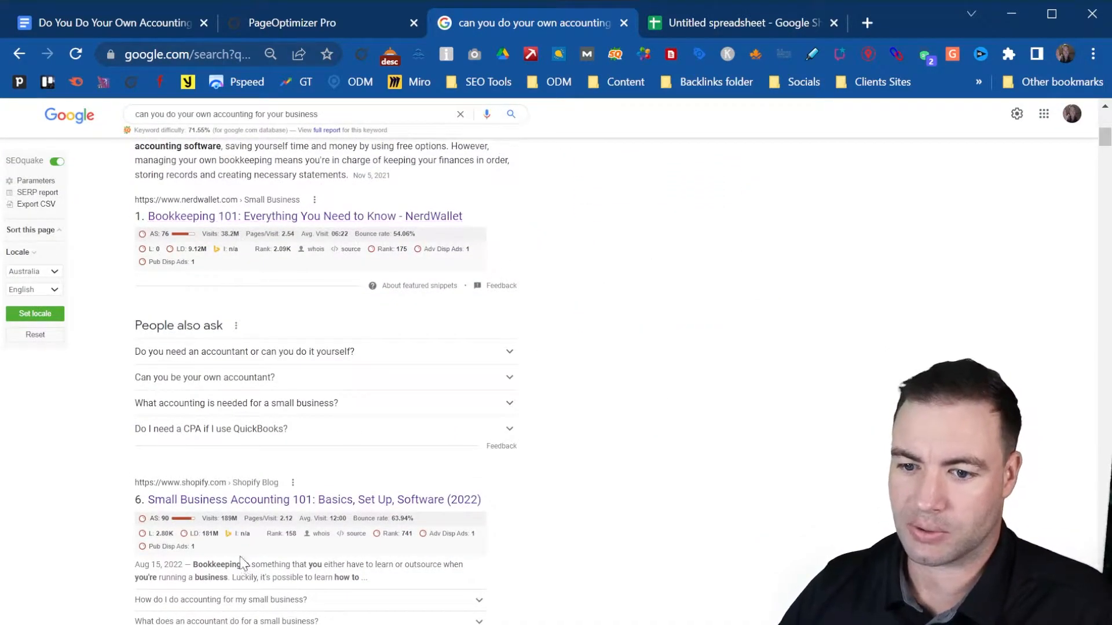
pyautogui.keyDown('ctrl'); pyautogui.click(214, 507); pyautogui.keyUp('ctrl')
pyautogui.scroll(-3, 215, 513)
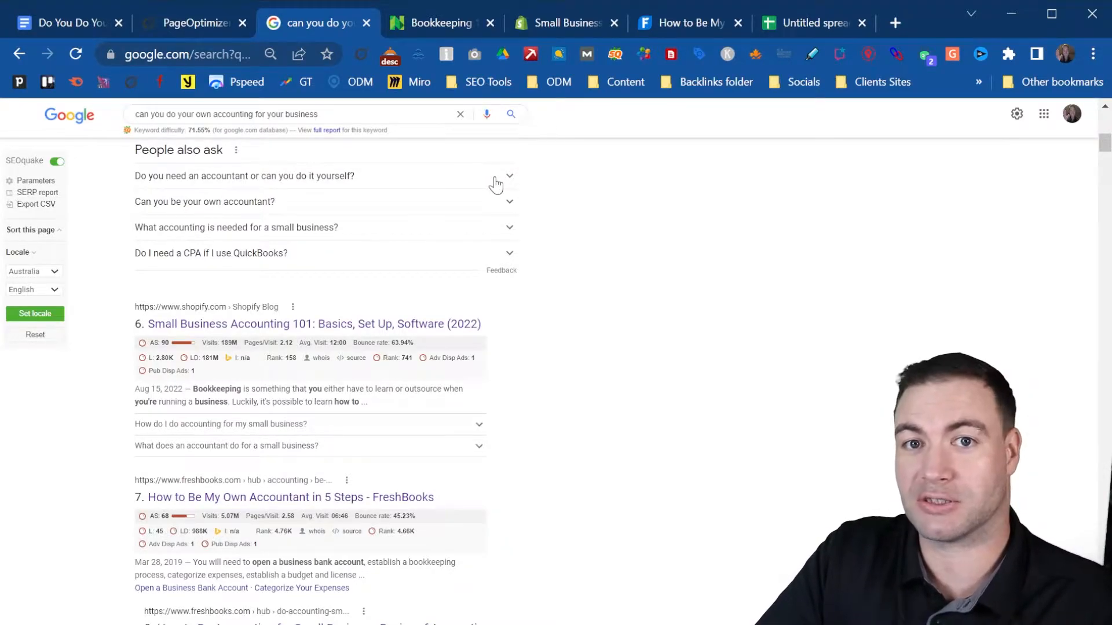
pyautogui.scroll(2, 431, 344)
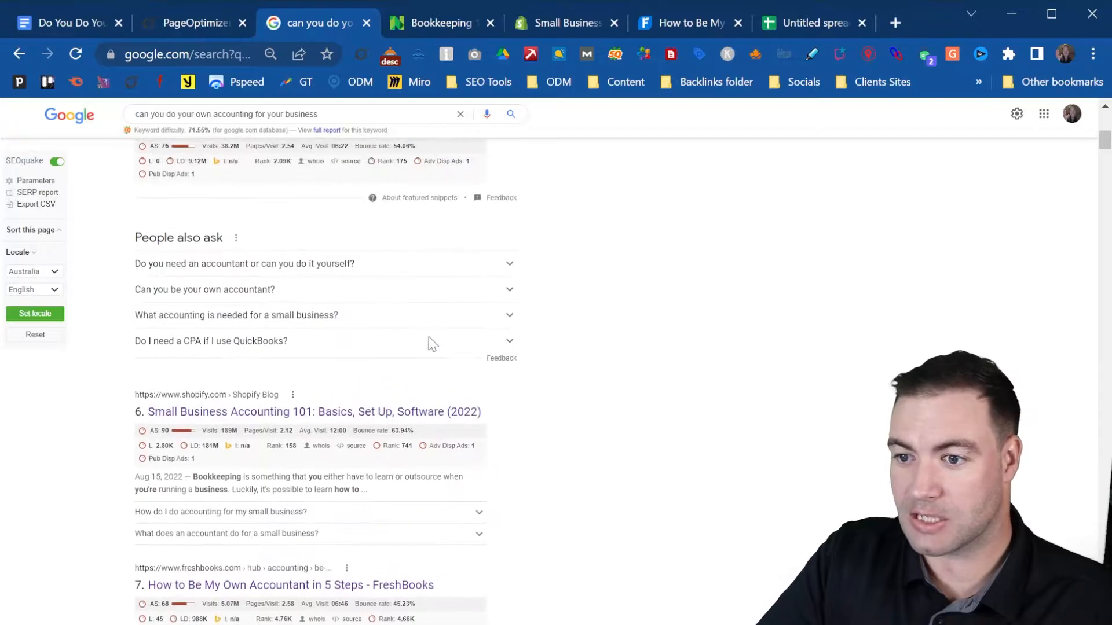
pyautogui.scroll(6, 436, 342)
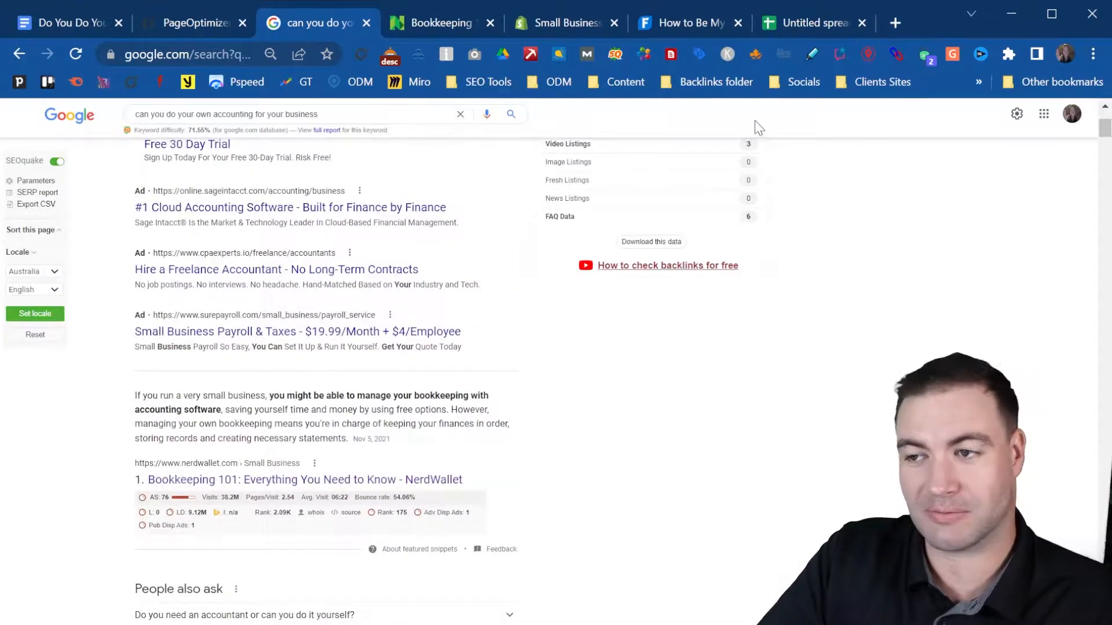
# - Open the SEOquake page info report for the NerdWallet bookkeeping article
pyautogui.click(441, 20)
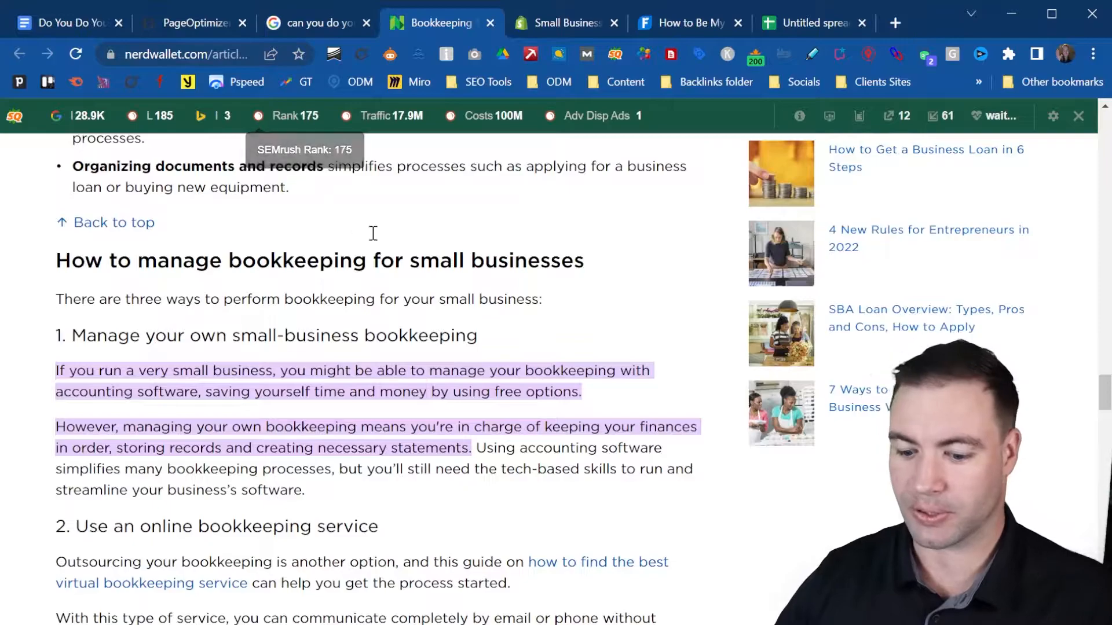
pyautogui.click(800, 119)
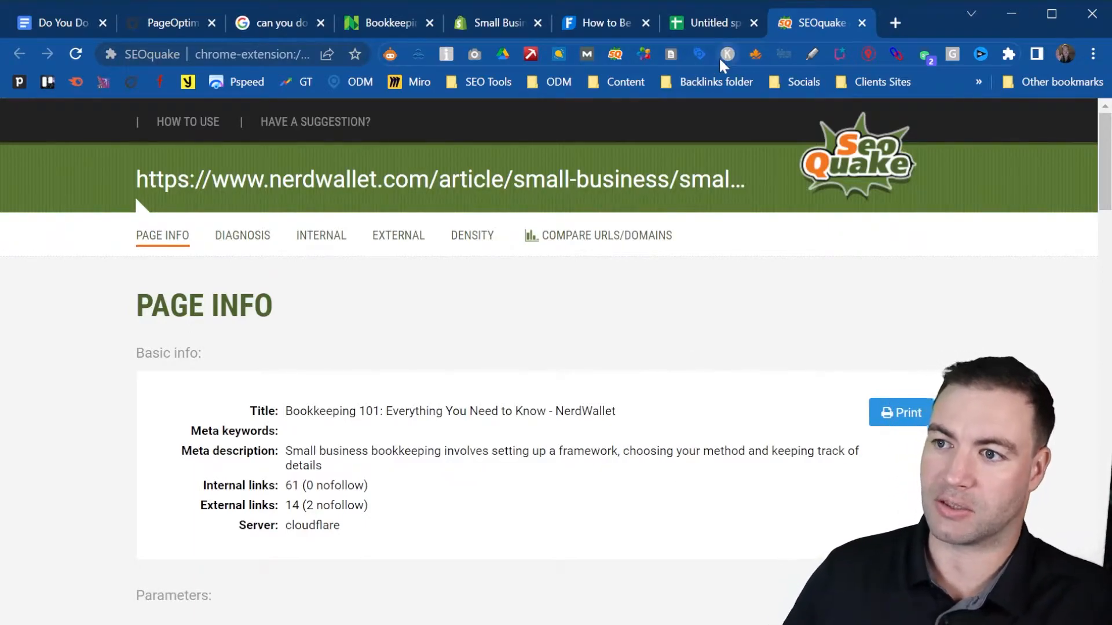
pyautogui.click(379, 21)
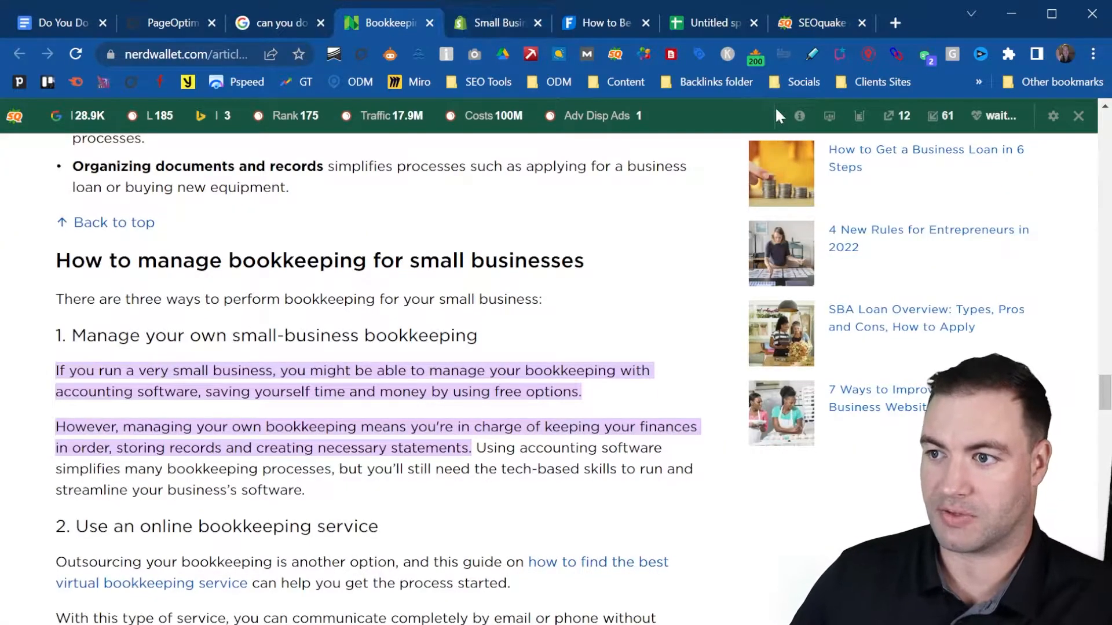
pyautogui.click(802, 24)
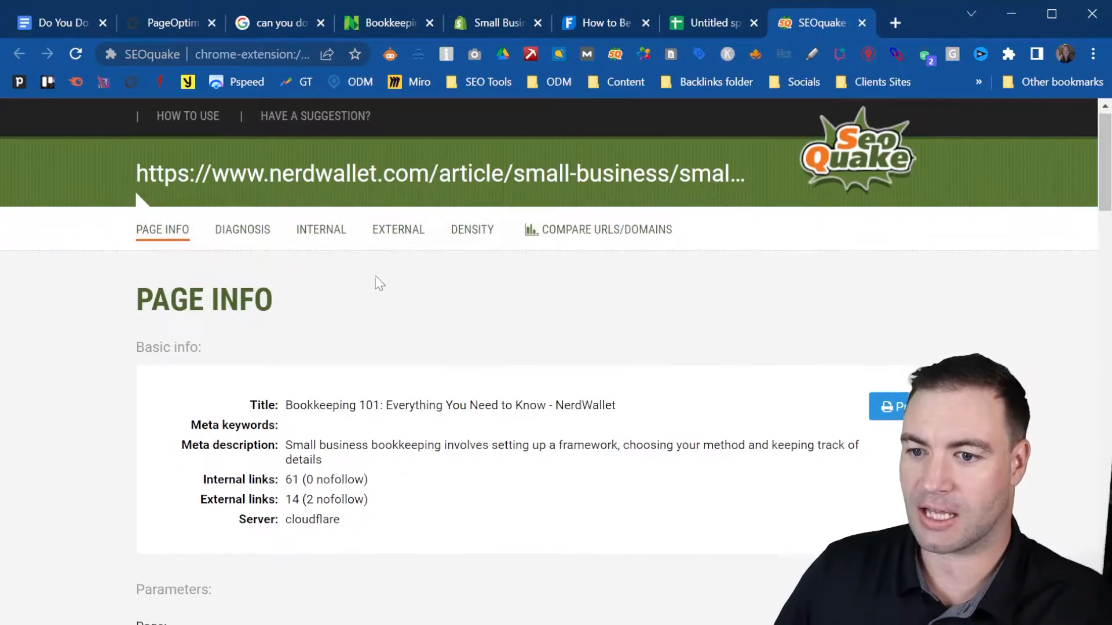
# - Examine the NerdWallet article's internal link count and the density of its keyword "bookkeeping" in the report
pyautogui.scroll(-3, 249, 311)
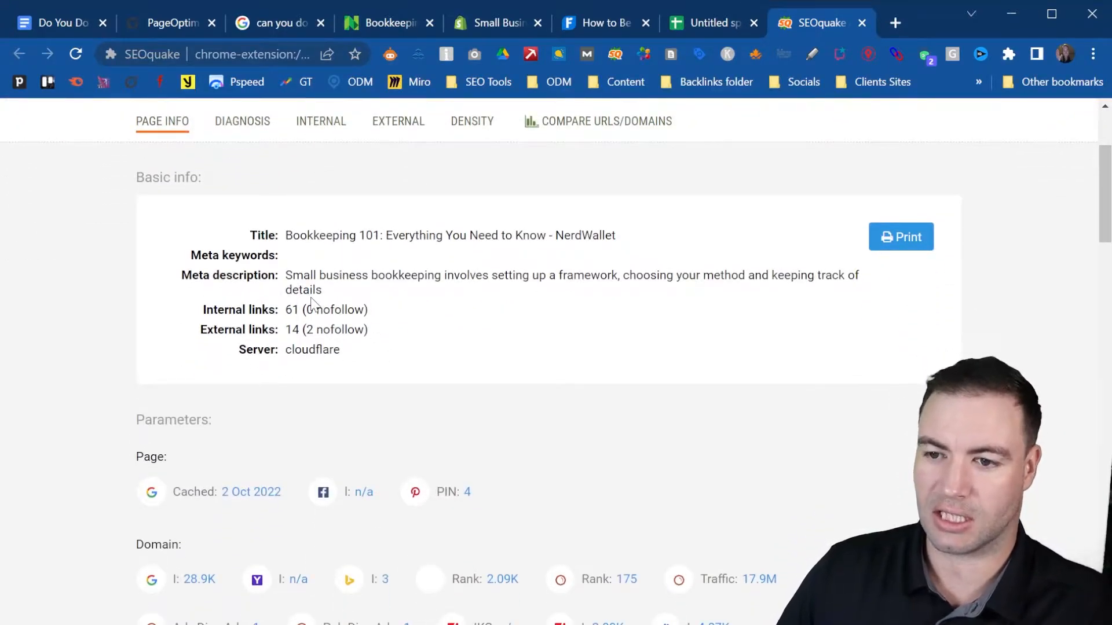
pyautogui.moveTo(300, 311); pyautogui.dragTo(289, 312)
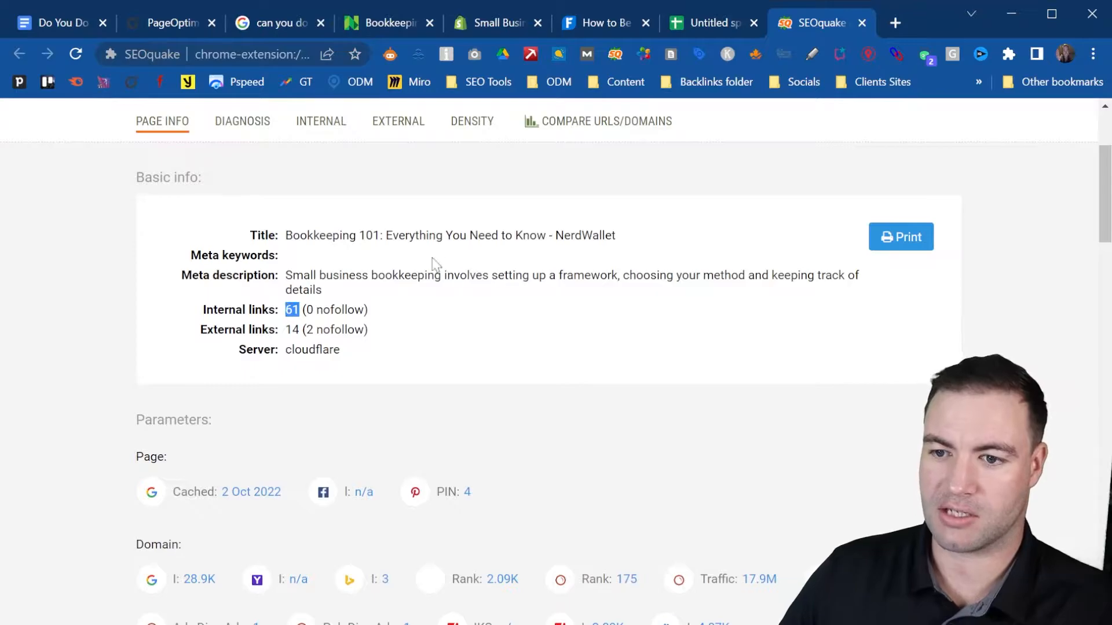
pyautogui.scroll(-3, 427, 273)
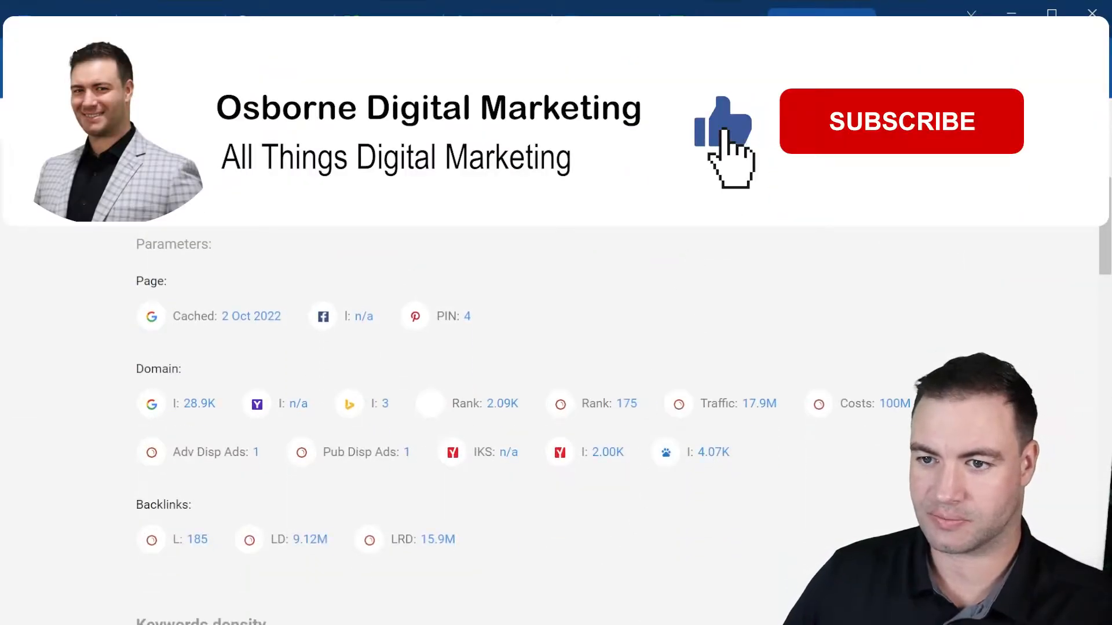
pyautogui.scroll(-3, 522, 406)
pyautogui.scroll(-5, 179, 342)
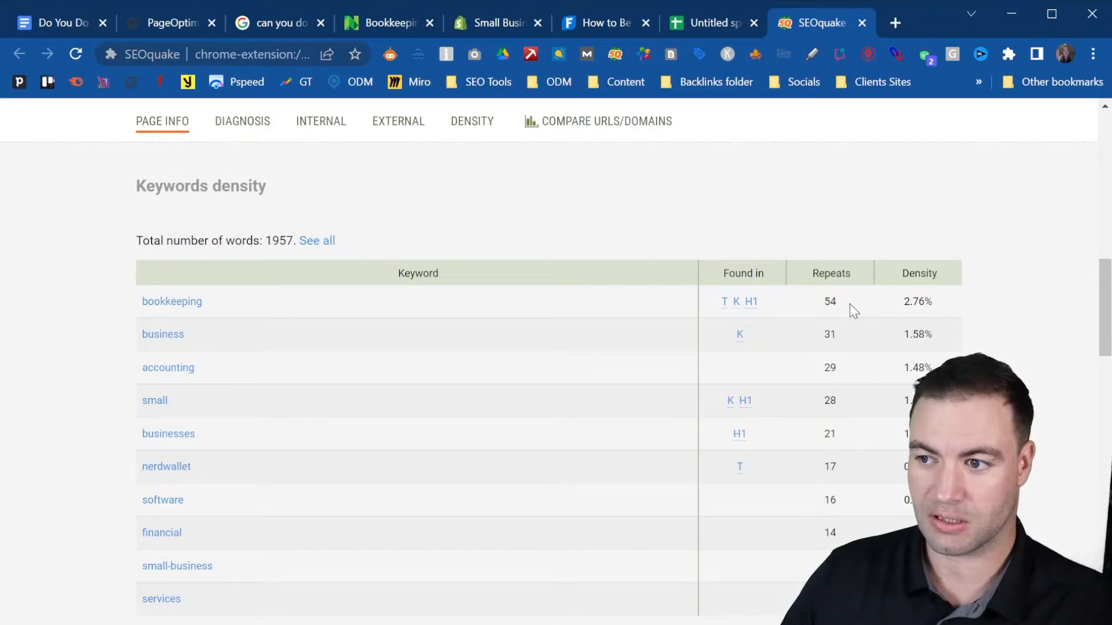
pyautogui.moveTo(949, 306); pyautogui.dragTo(881, 311)
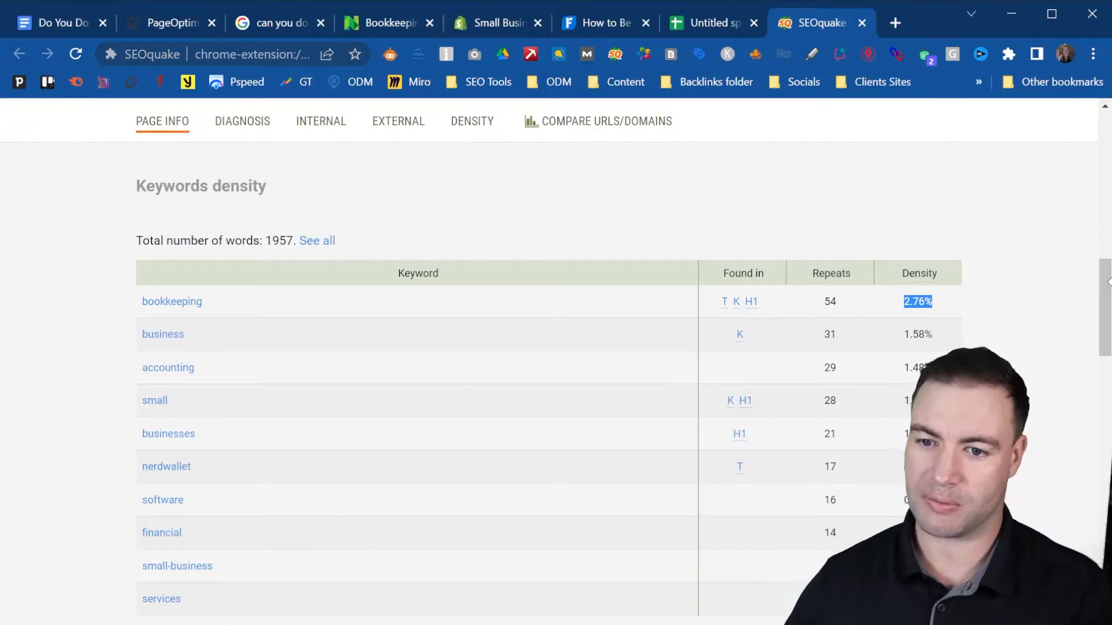
# - Review the report's internal and external links, backlinks and total number of words for the NerdWallet article
pyautogui.scroll(-2, 770, 298)
pyautogui.scroll(5, 691, 364)
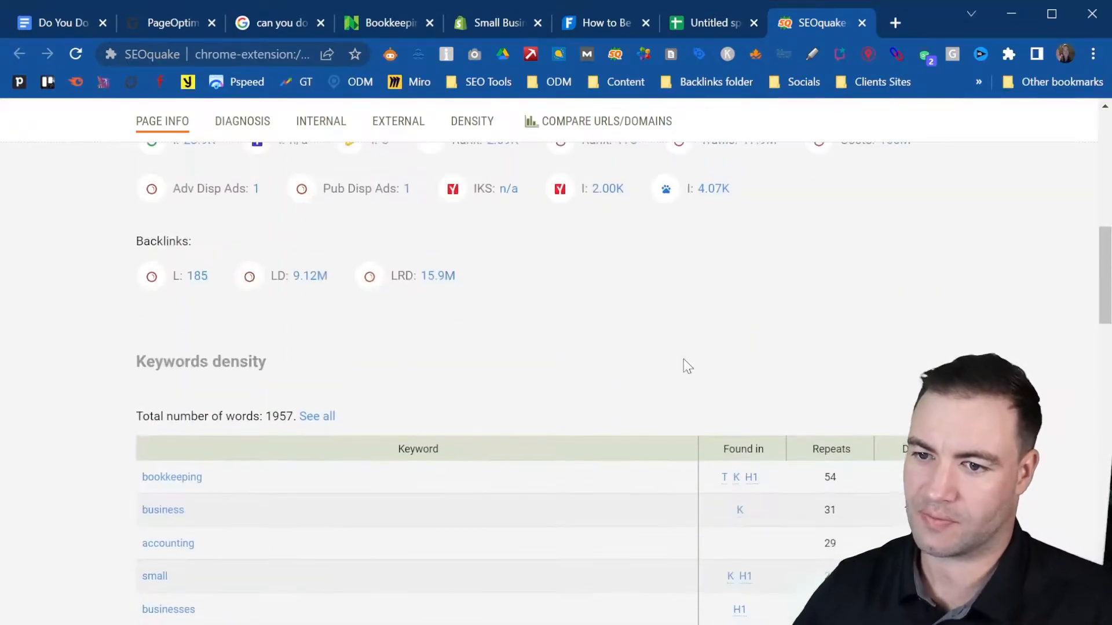
pyautogui.scroll(4, 689, 368)
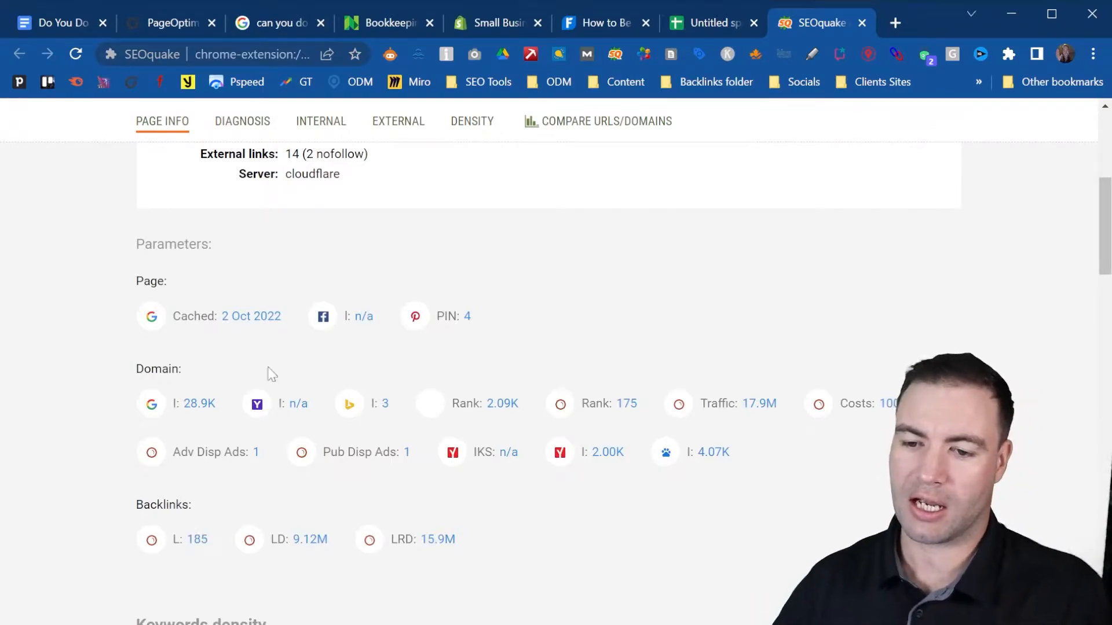
pyautogui.scroll(3, 323, 392)
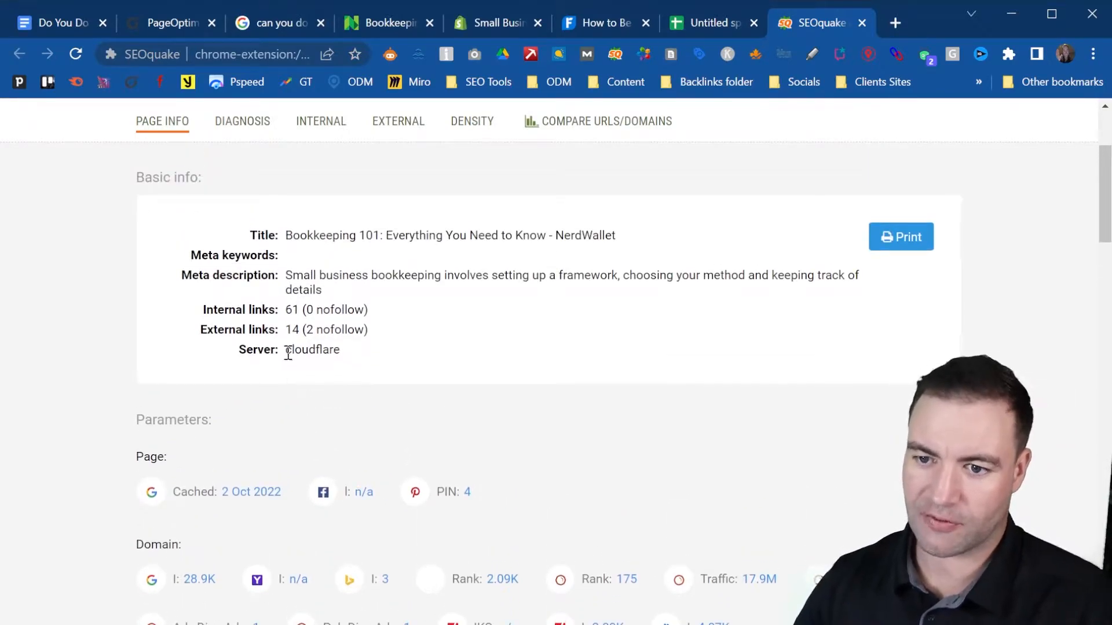
pyautogui.scroll(-5, 280, 325)
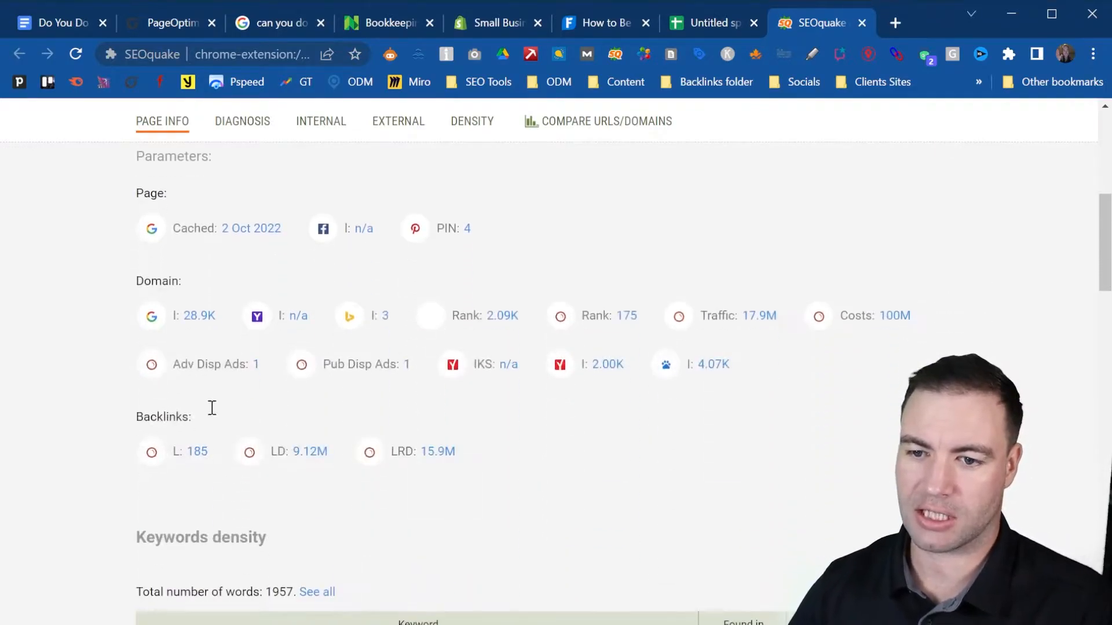
pyautogui.scroll(-1, 204, 430)
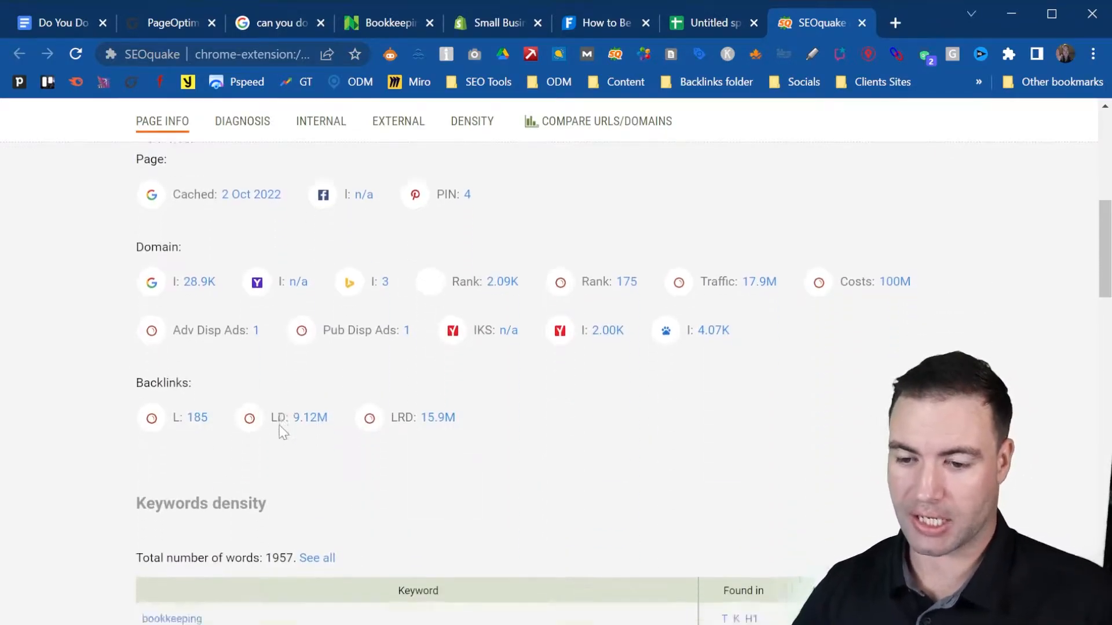
pyautogui.scroll(-4, 280, 431)
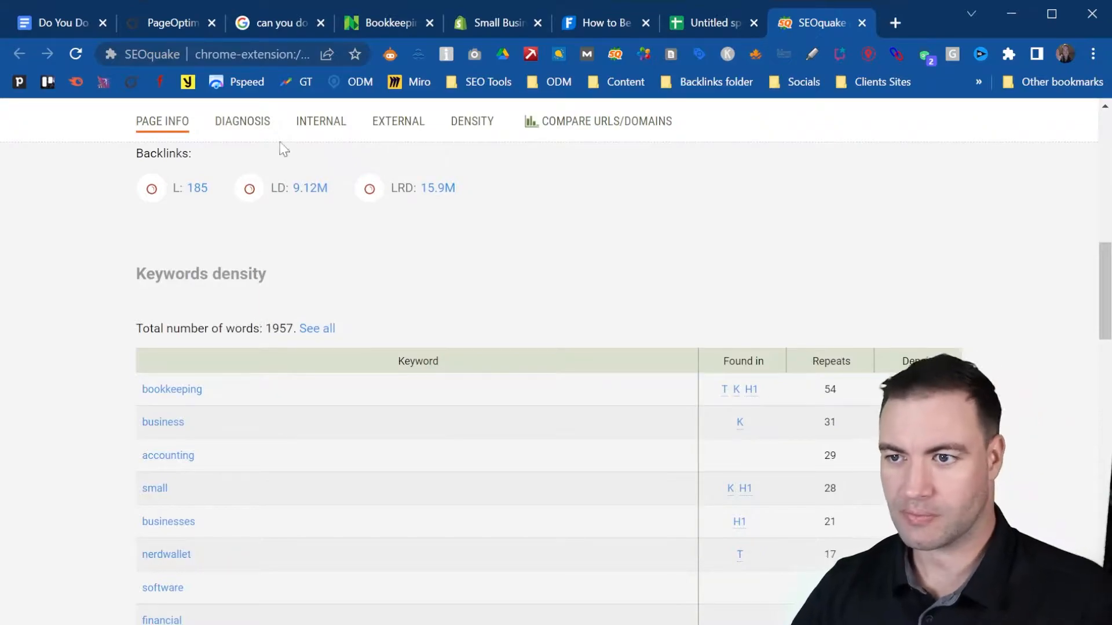
pyautogui.scroll(1, 531, 258)
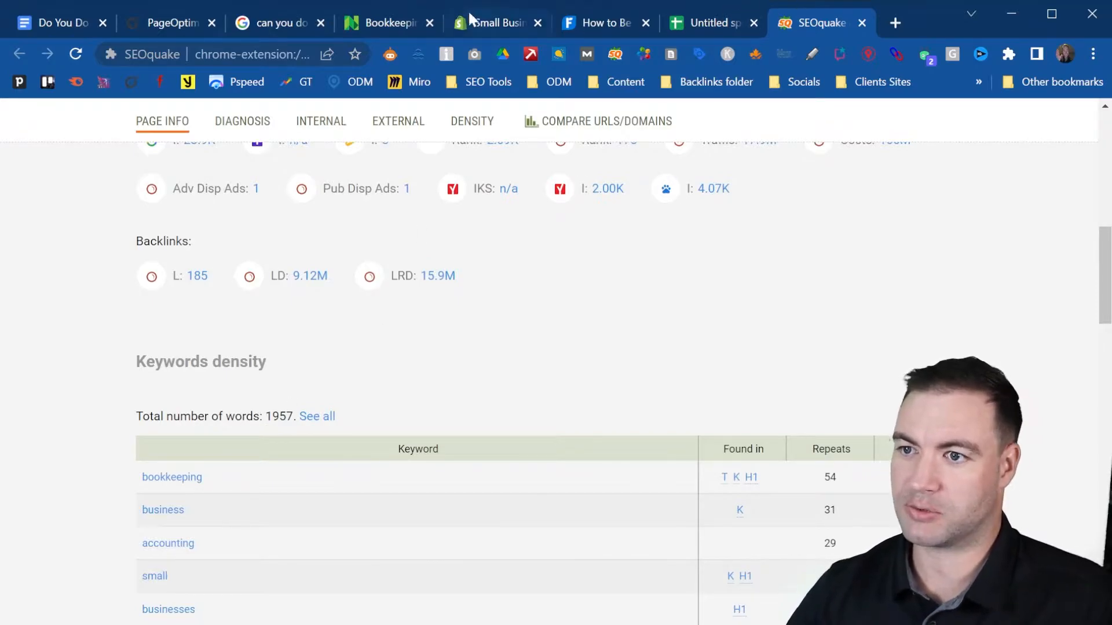
# - In the Google Sheets comparison table, enter a word count of 2000 and 66 internal links for page 1
pyautogui.click(700, 18)
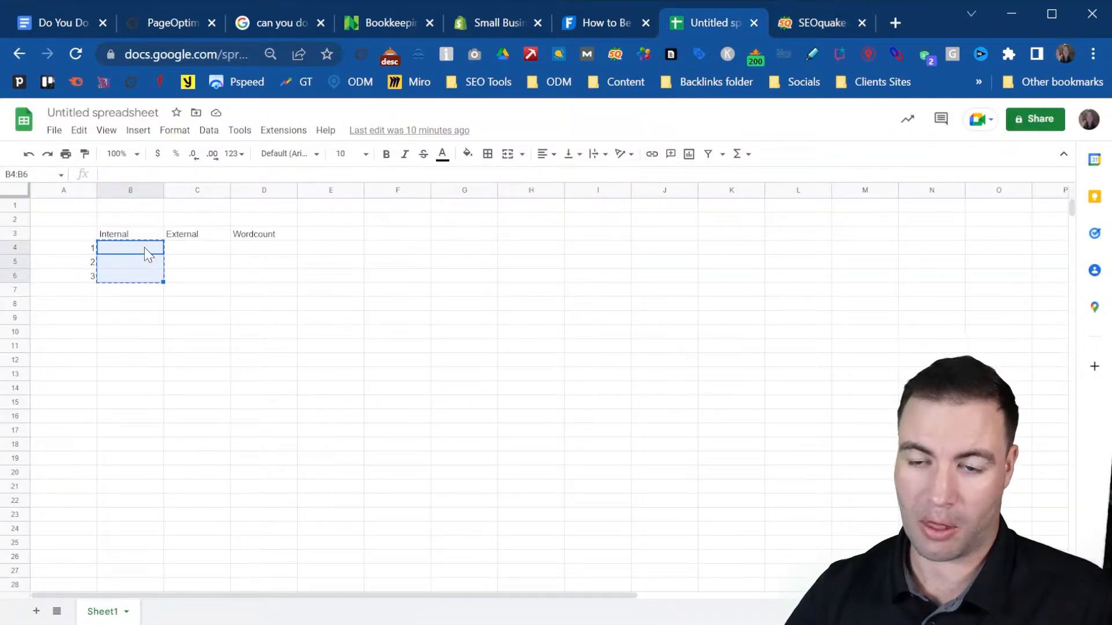
pyautogui.click(268, 253)
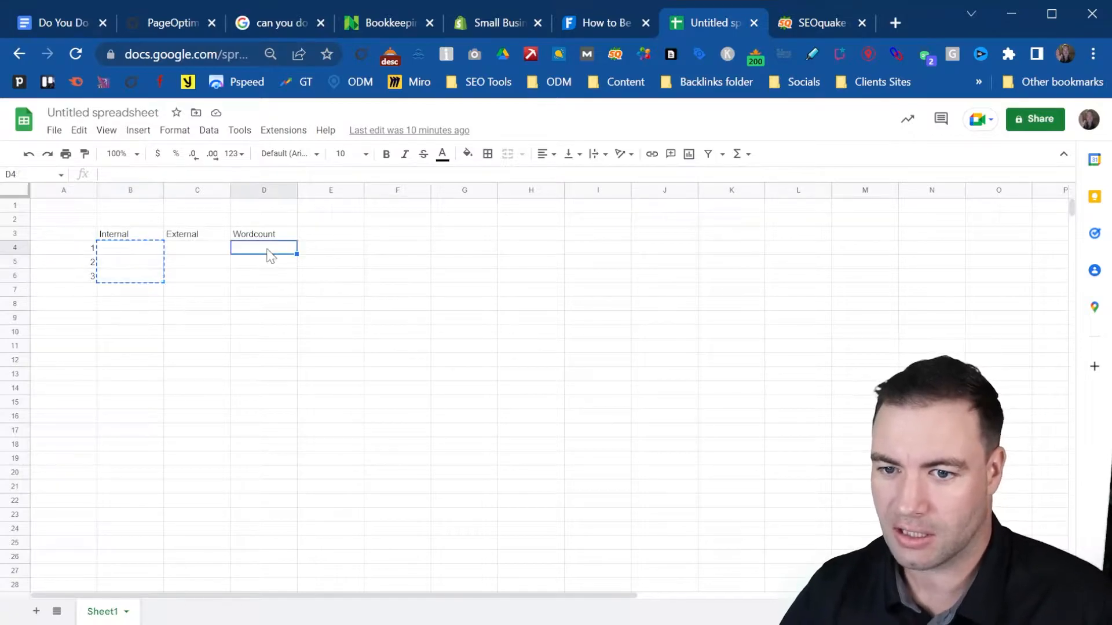
pyautogui.write('2000')
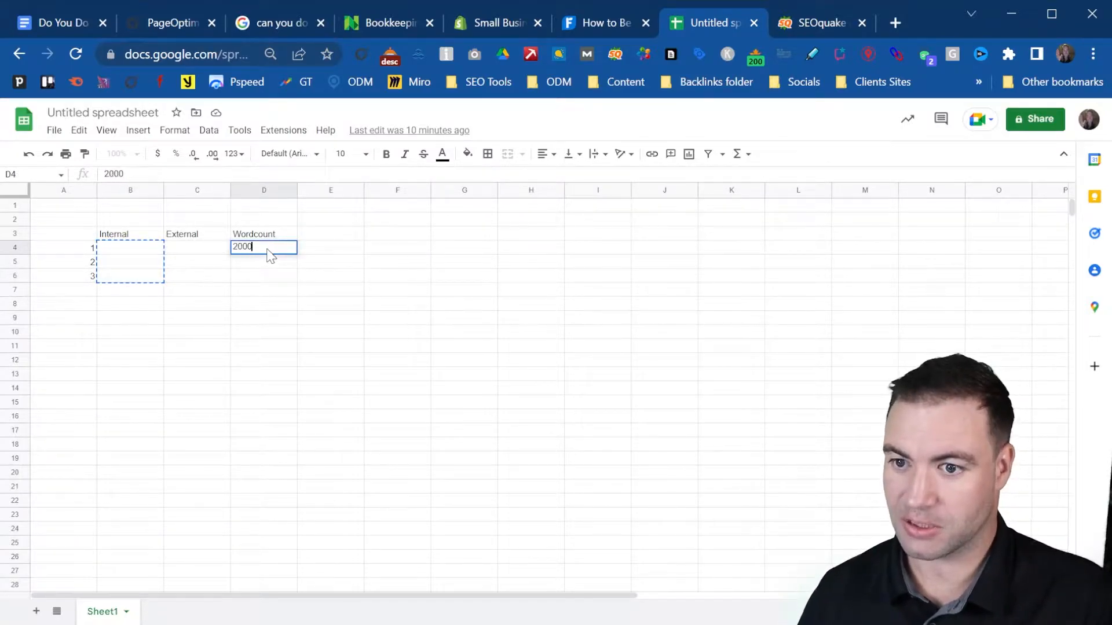
pyautogui.press('Return')
pyautogui.click(201, 253)
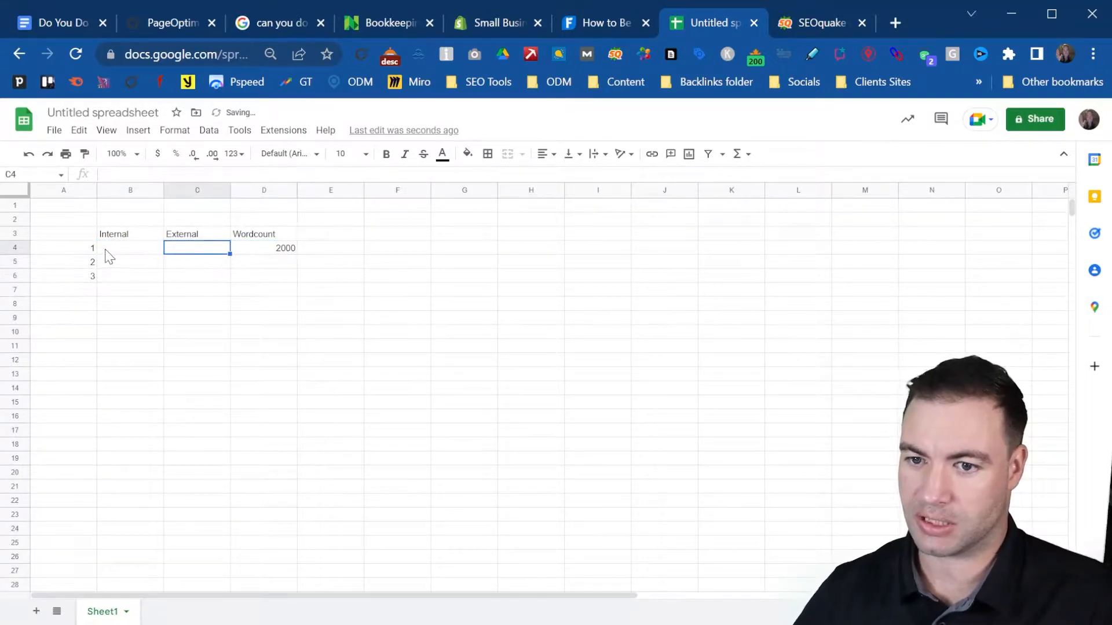
pyautogui.click(120, 248)
pyautogui.write('66')
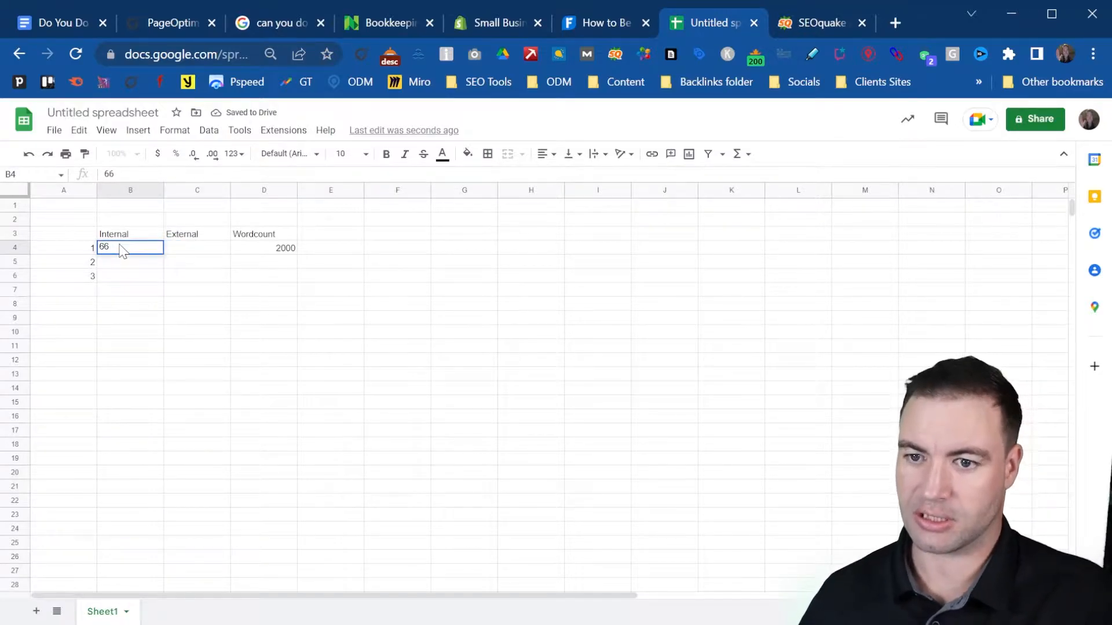
pyautogui.click(184, 251)
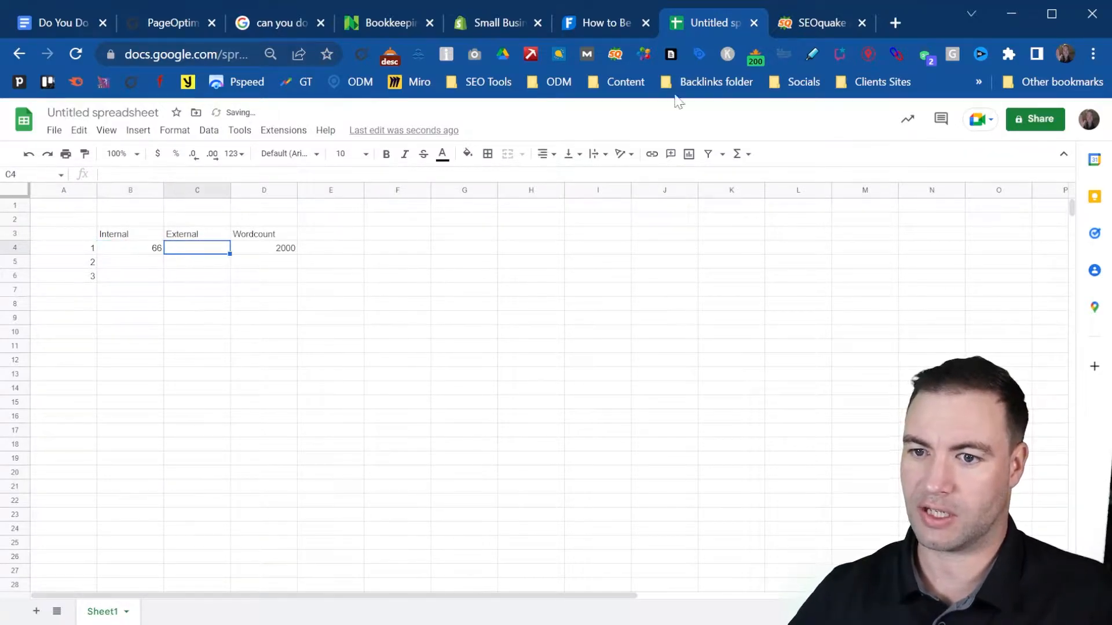
# - Check the NerdWallet report's backlinks count and enter 185 as the External value for page 1 in the comparison table
pyautogui.click(822, 22)
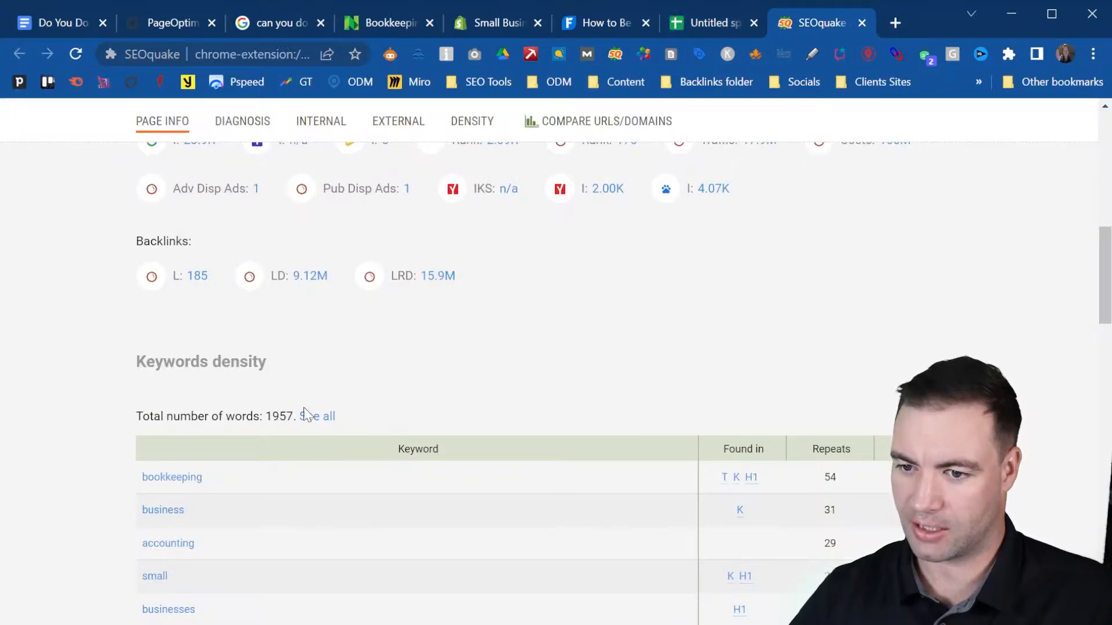
pyautogui.scroll(2, 325, 365)
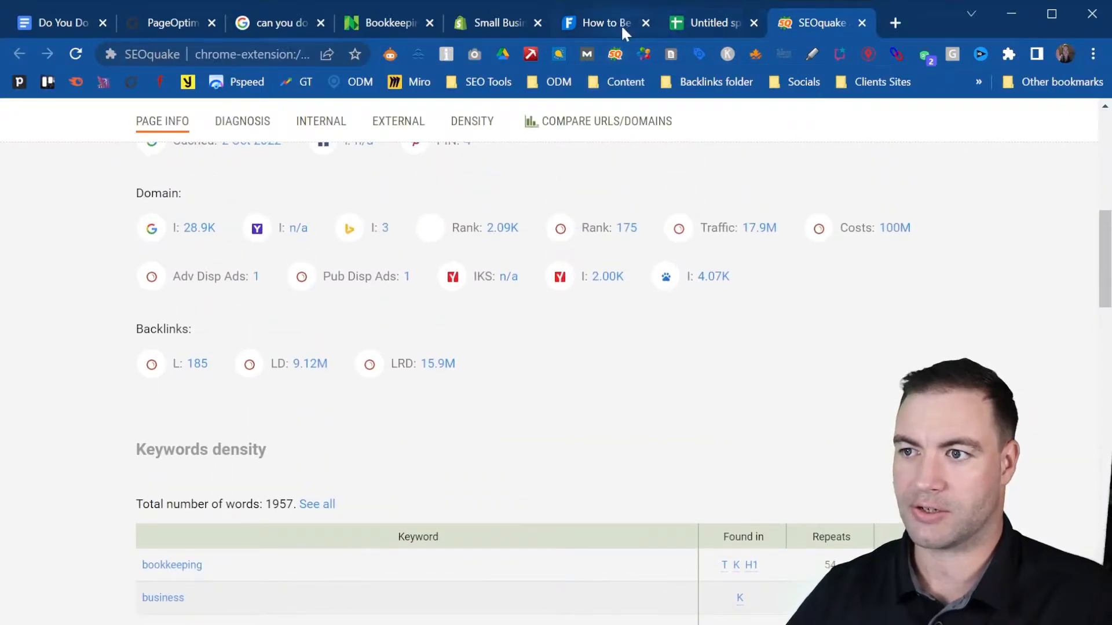
pyautogui.click(713, 22)
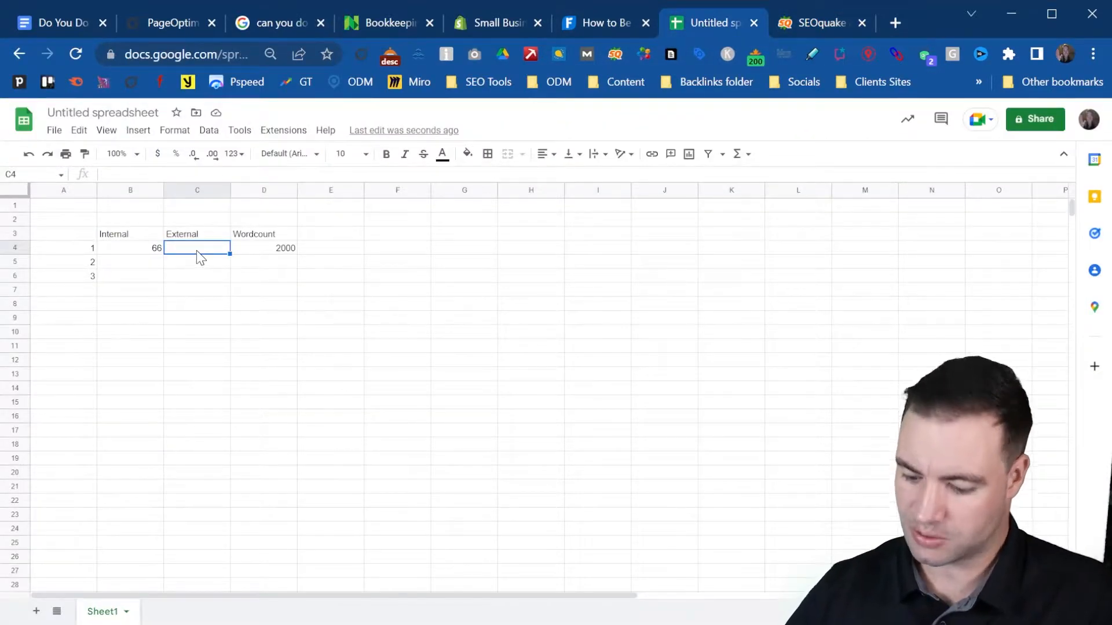
pyautogui.write('185')
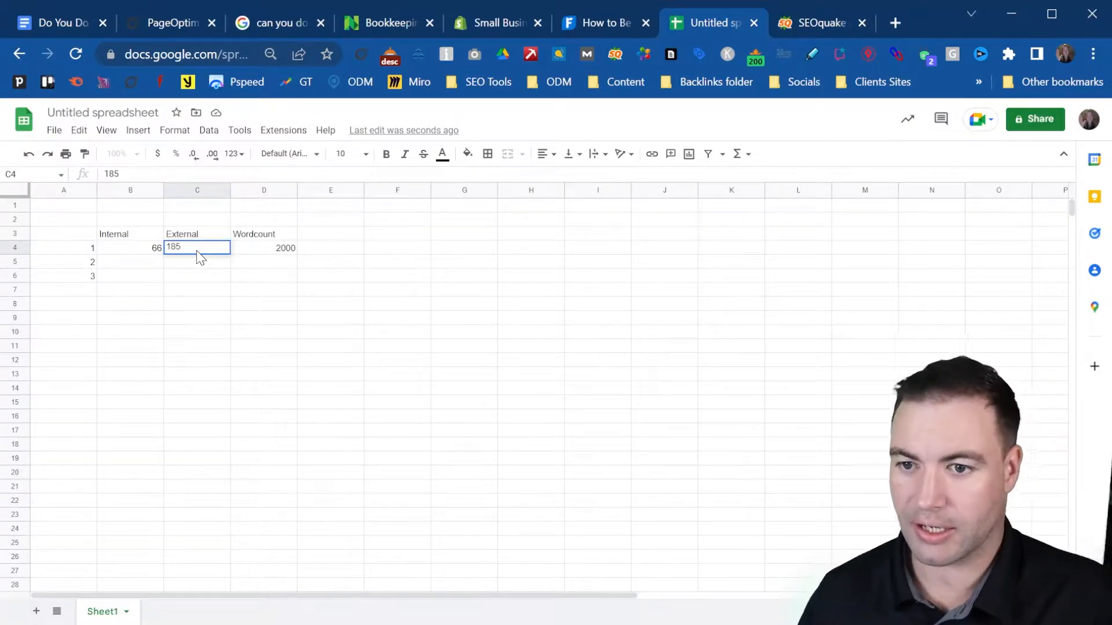
pyautogui.press('Return')
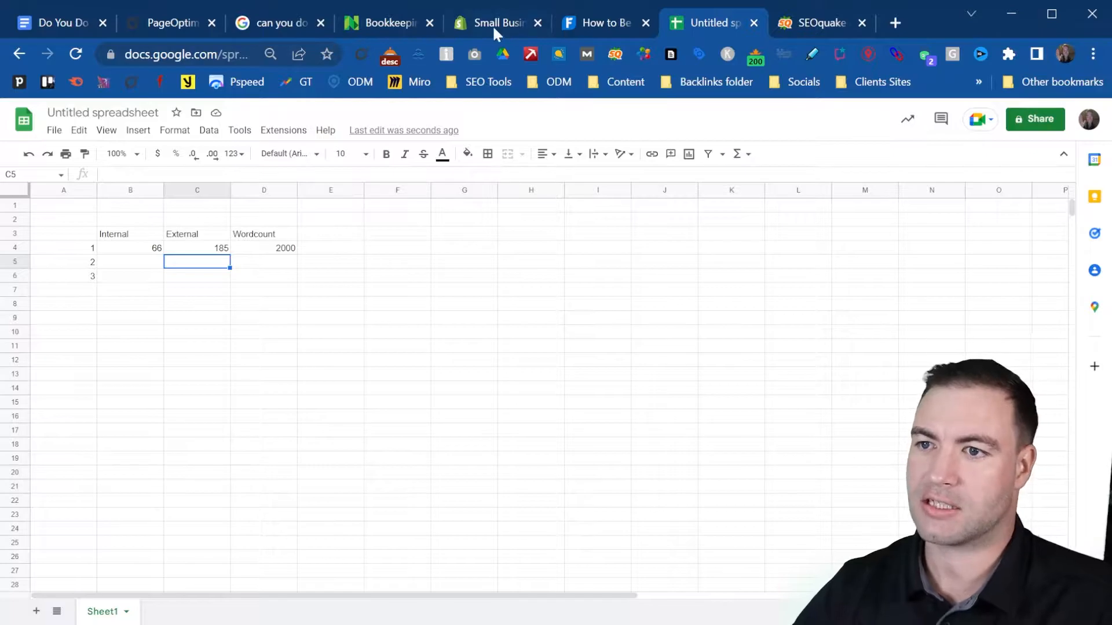
# - Close the NerdWallet article and its report, and open the SEOquake page info report for the Shopify small business accounting article
pyautogui.click(418, 22)
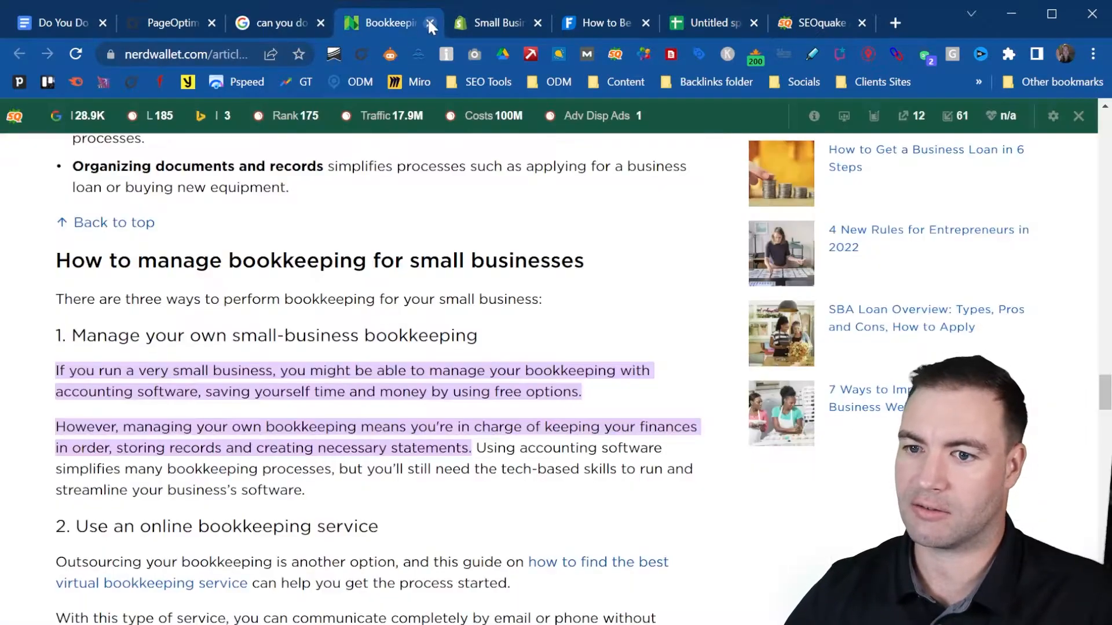
pyautogui.click(429, 23)
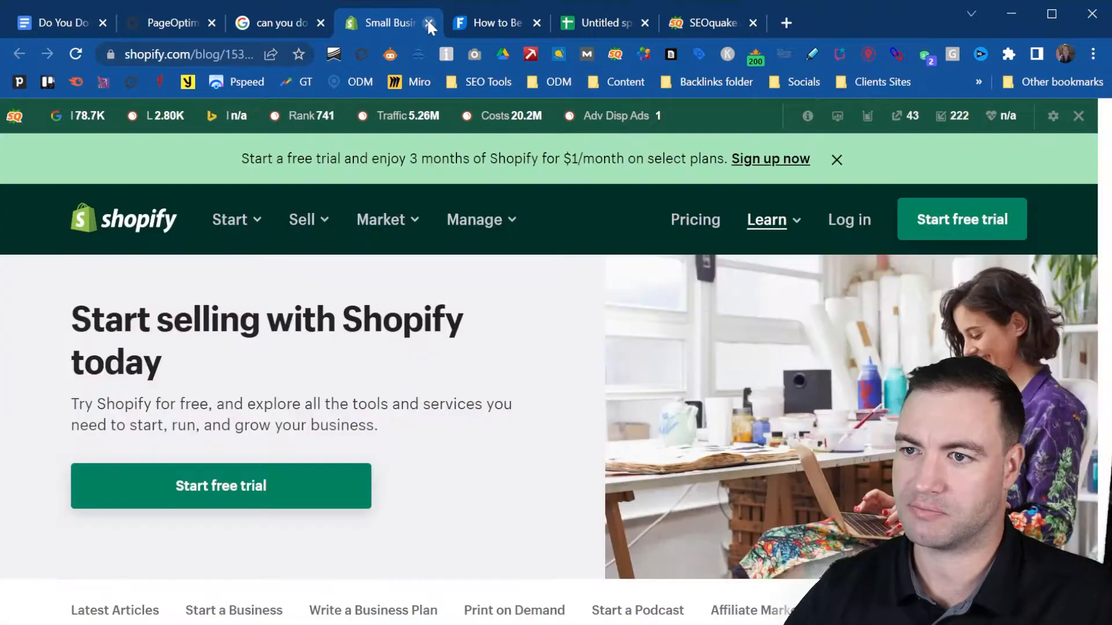
pyautogui.click(753, 23)
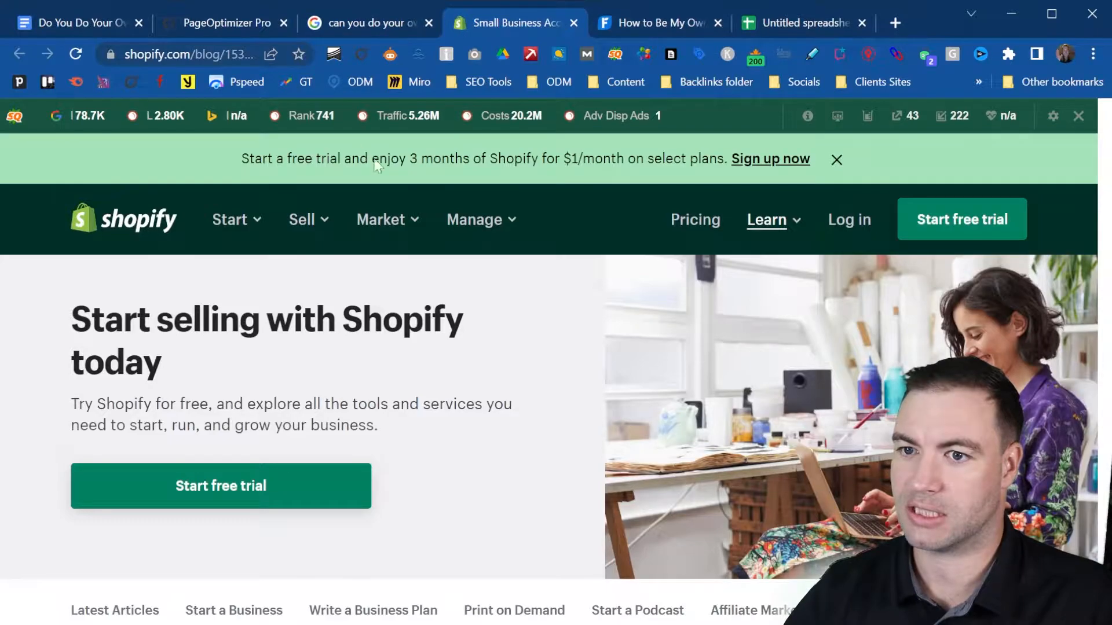
pyautogui.click(804, 115)
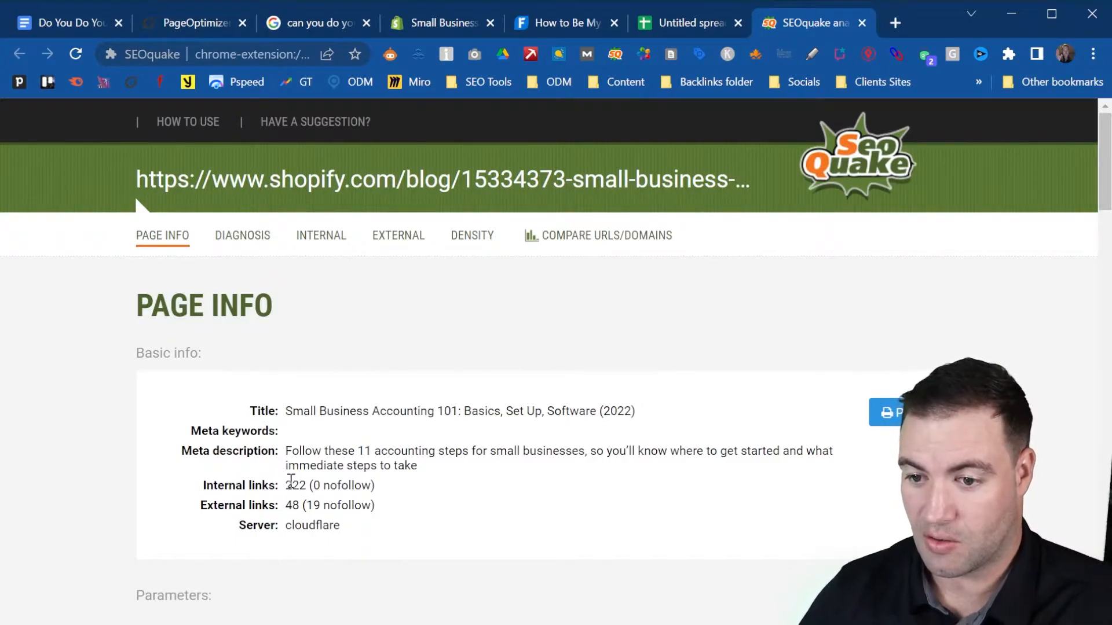
# - Examine the Shopify report's internal and external links, total number of words and exact page backlinks count
pyautogui.moveTo(286, 485); pyautogui.dragTo(313, 486)
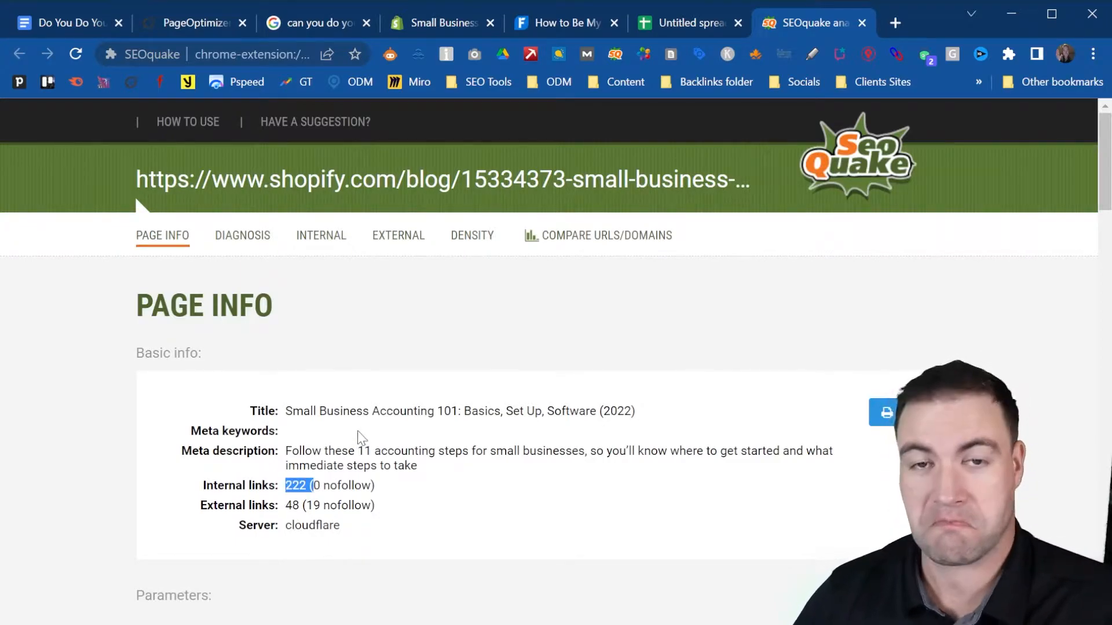
pyautogui.scroll(-1, 377, 431)
pyautogui.moveTo(300, 416); pyautogui.dragTo(291, 417)
pyautogui.scroll(-2, 391, 353)
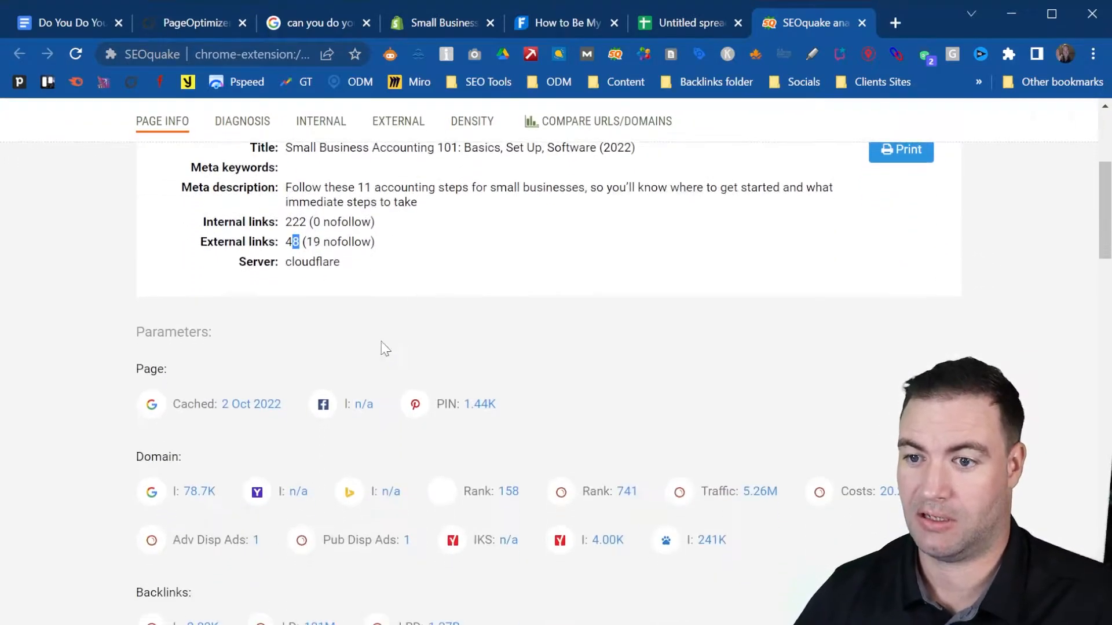
pyautogui.moveTo(307, 223)
pyautogui.mouseDown()
pyautogui.moveTo(269, 225)
pyautogui.moveTo(296, 228)
pyautogui.mouseUp()
pyautogui.scroll(-4, 406, 405)
pyautogui.scroll(-3, 375, 439)
pyautogui.scroll(-1, 99, 402)
pyautogui.scroll(3, 99, 401)
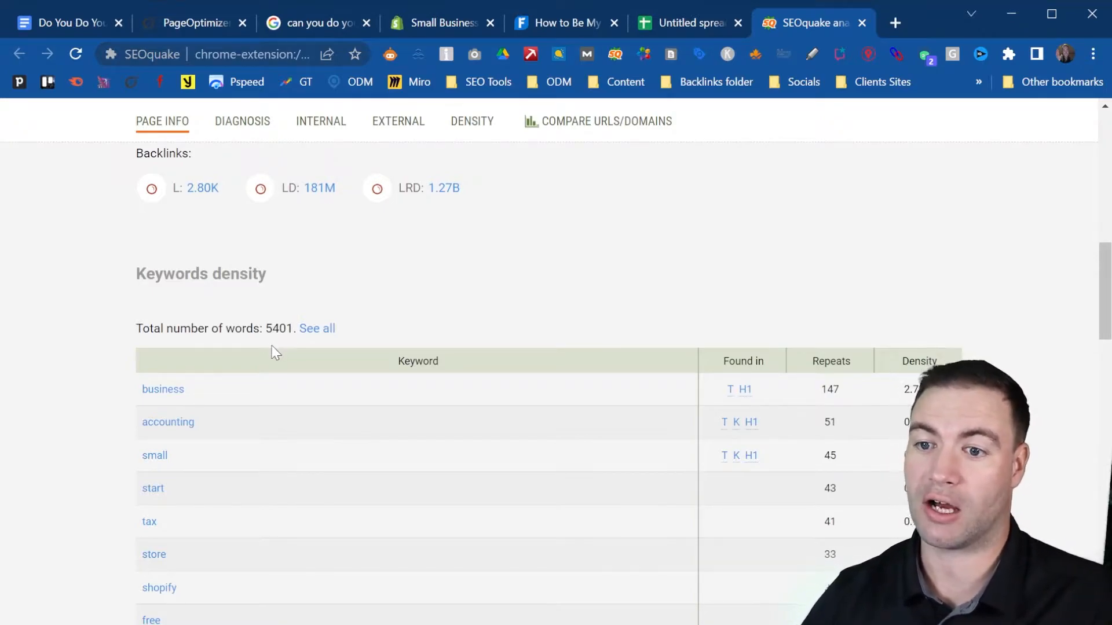
pyautogui.scroll(5, 254, 382)
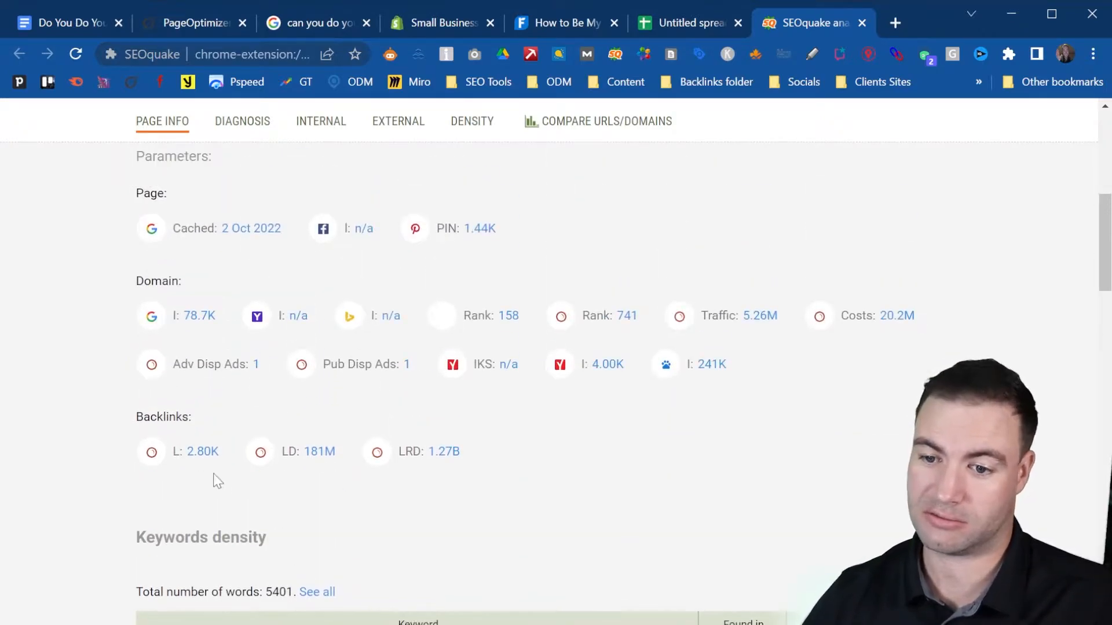
pyautogui.moveTo(199, 457)
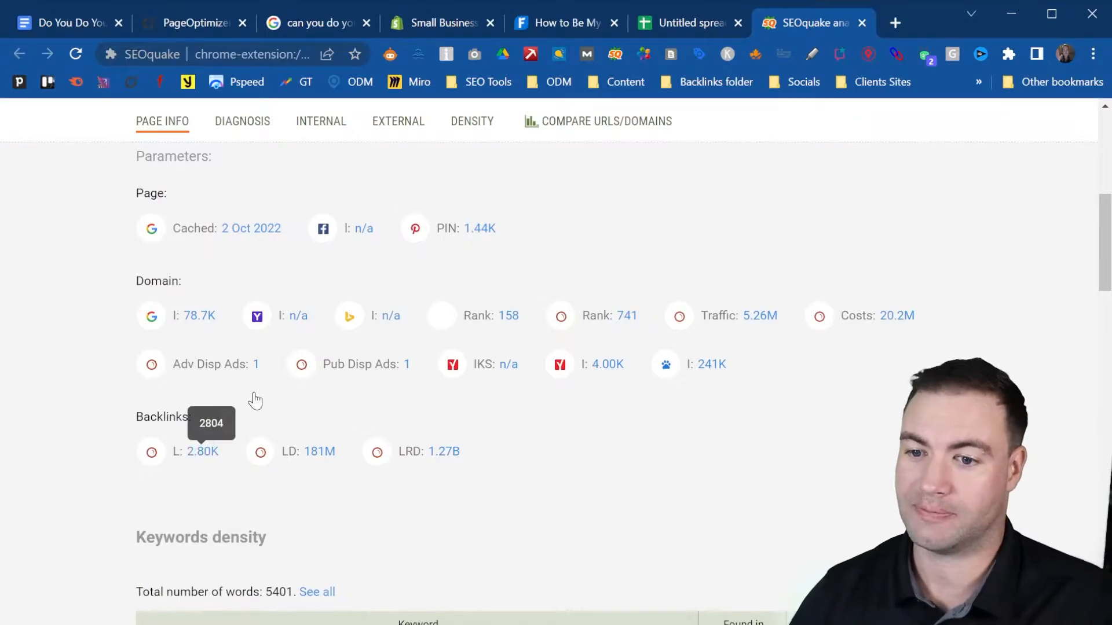
# - In the Google Sheets comparison table, enter 222 as the Internal value and 2804 as the External value for page 2
pyautogui.click(684, 23)
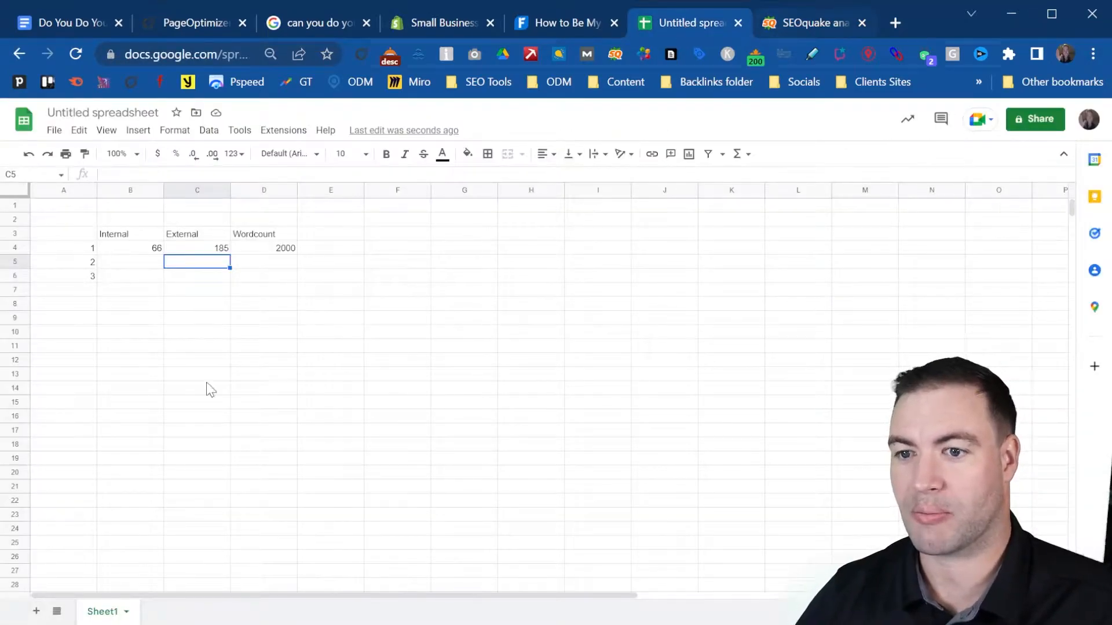
pyautogui.click(159, 266)
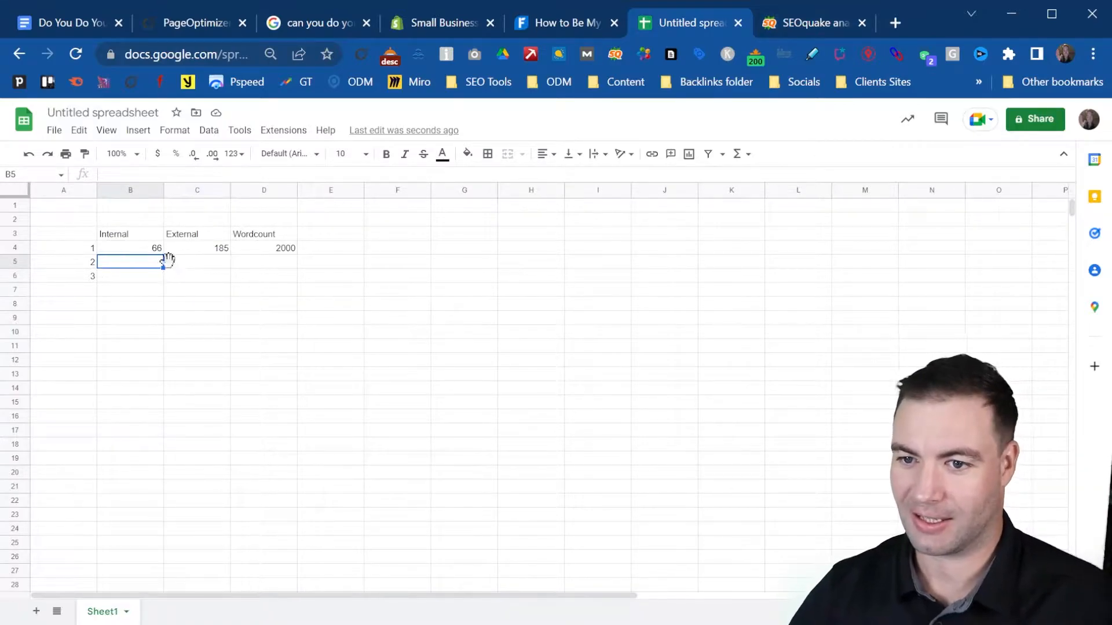
pyautogui.write('222')
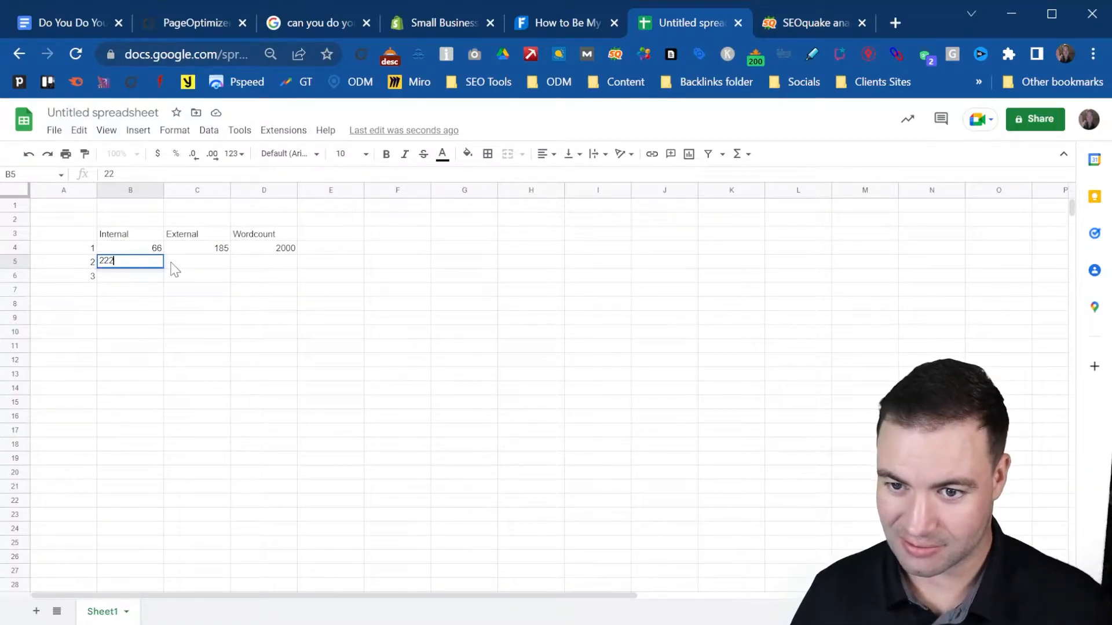
pyautogui.press('Tab')
pyautogui.write('2804')
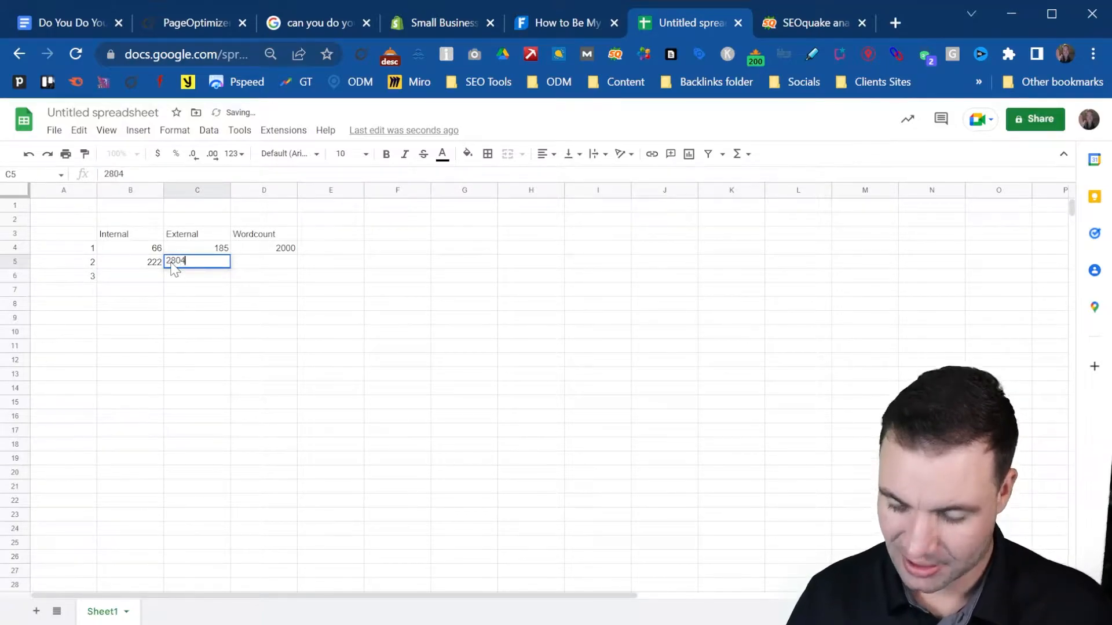
pyautogui.press('Tab')
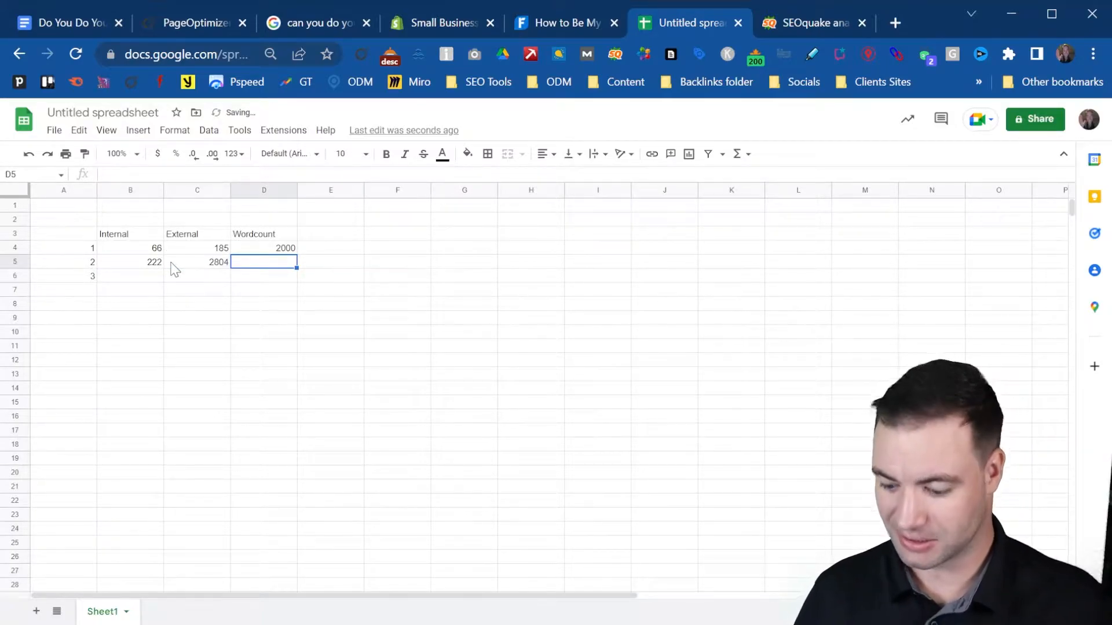
# - Enter a rounded word count of 5500 for page 2 in the comparison table
pyautogui.write('5410')
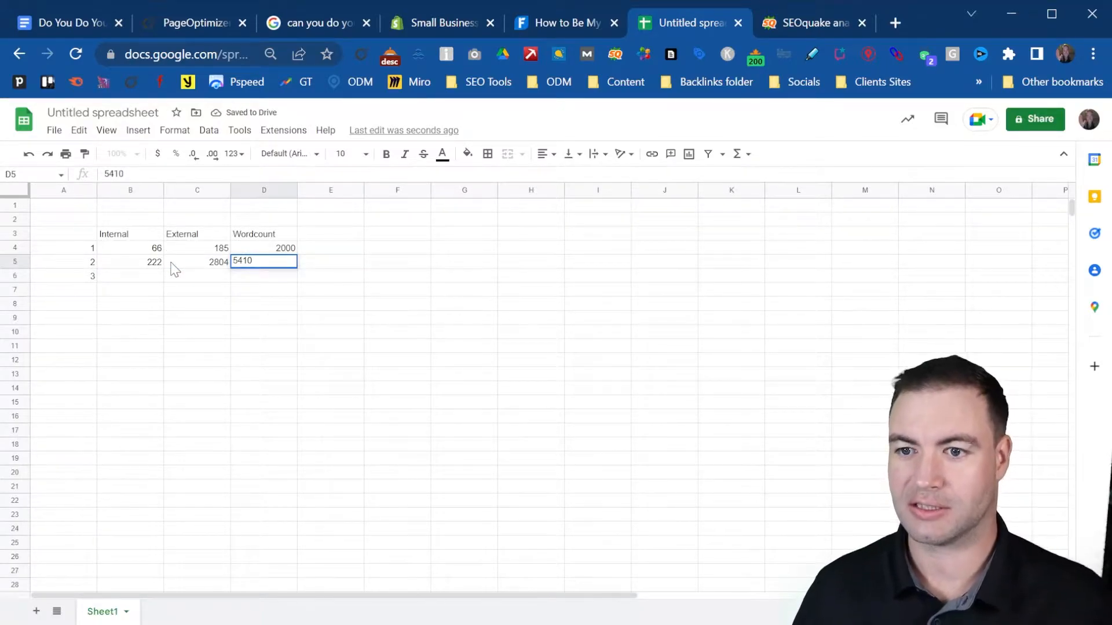
pyautogui.press('BackSpace')
pyautogui.press('BackSpace')
pyautogui.press('BackSpace')
pyautogui.write('500')
pyautogui.press('Return')
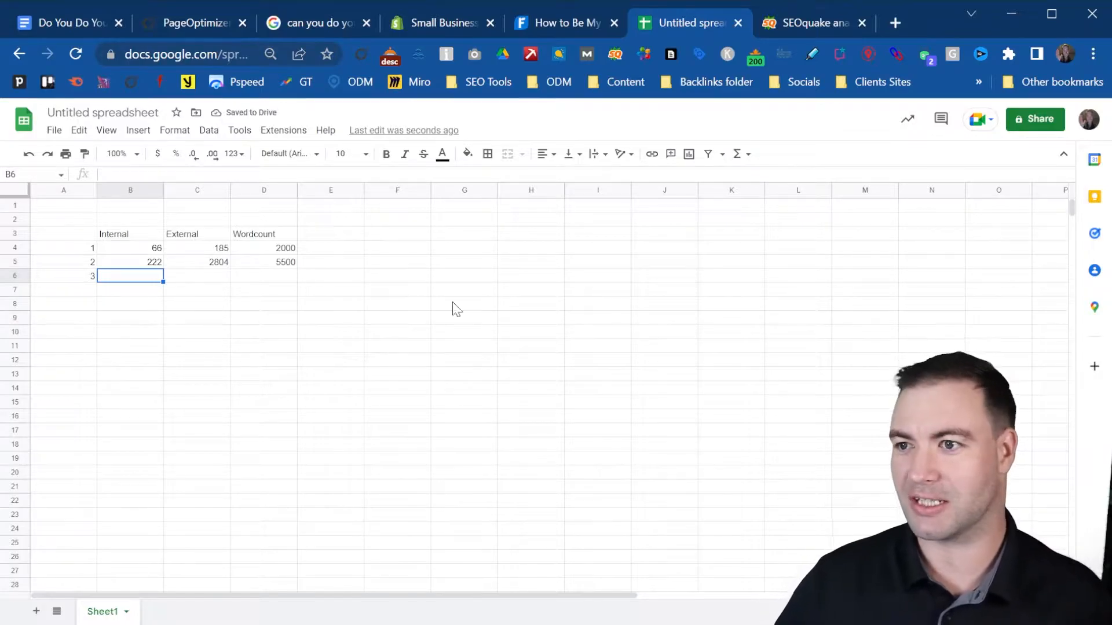
# - Close the Shopify report and article, and open the SEOquake page info report for the FreshBooks article
pyautogui.click(824, 23)
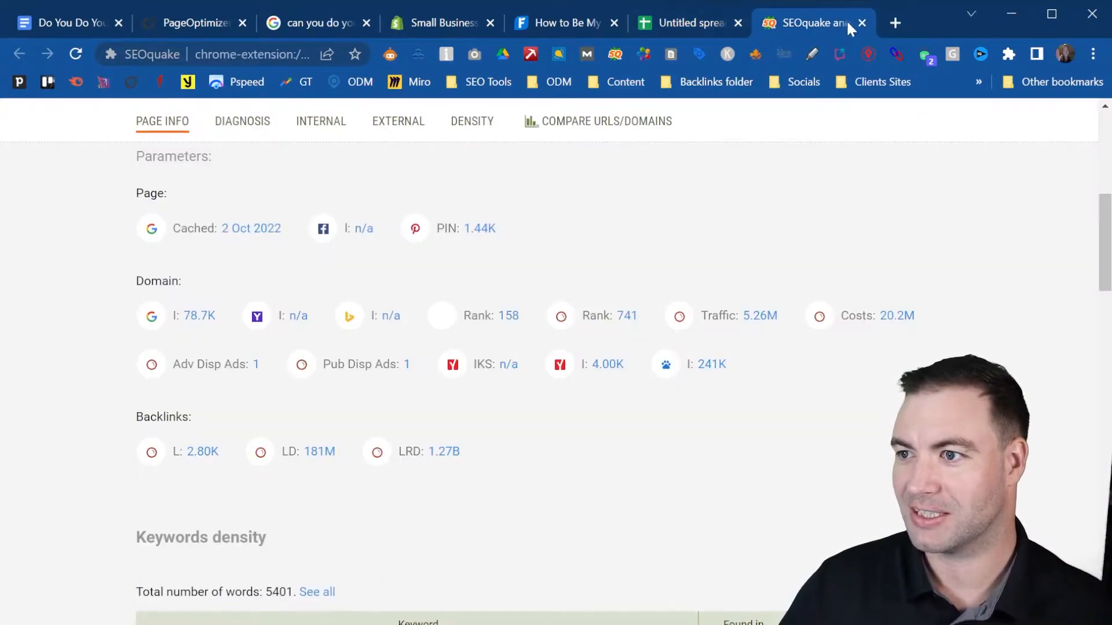
pyautogui.hotkey('ctrl', 'w')
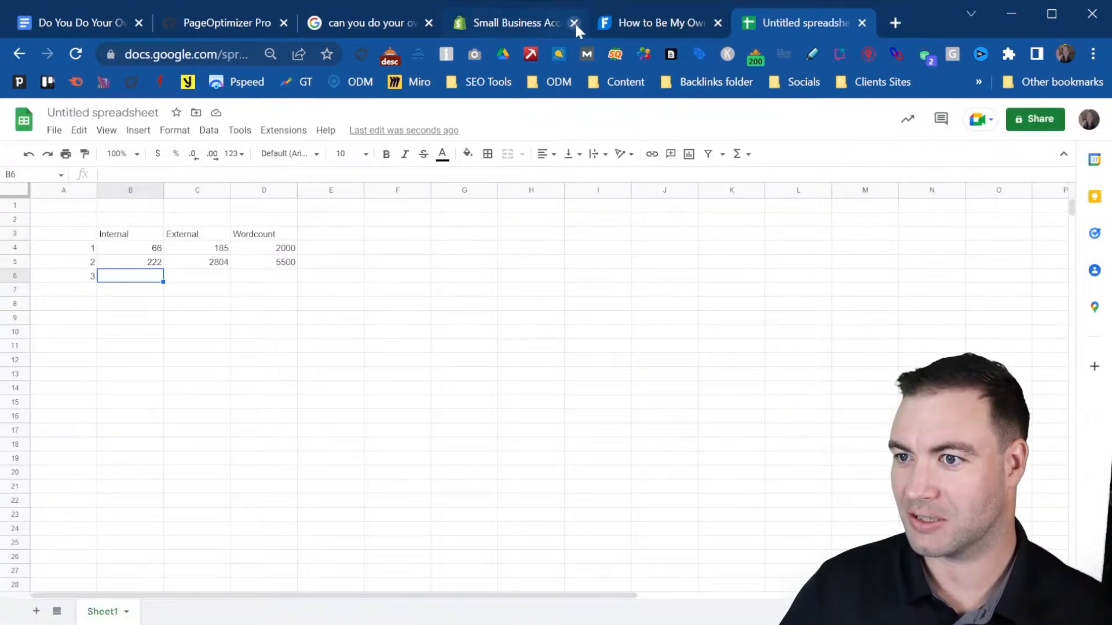
pyautogui.click(574, 23)
pyautogui.click(509, 24)
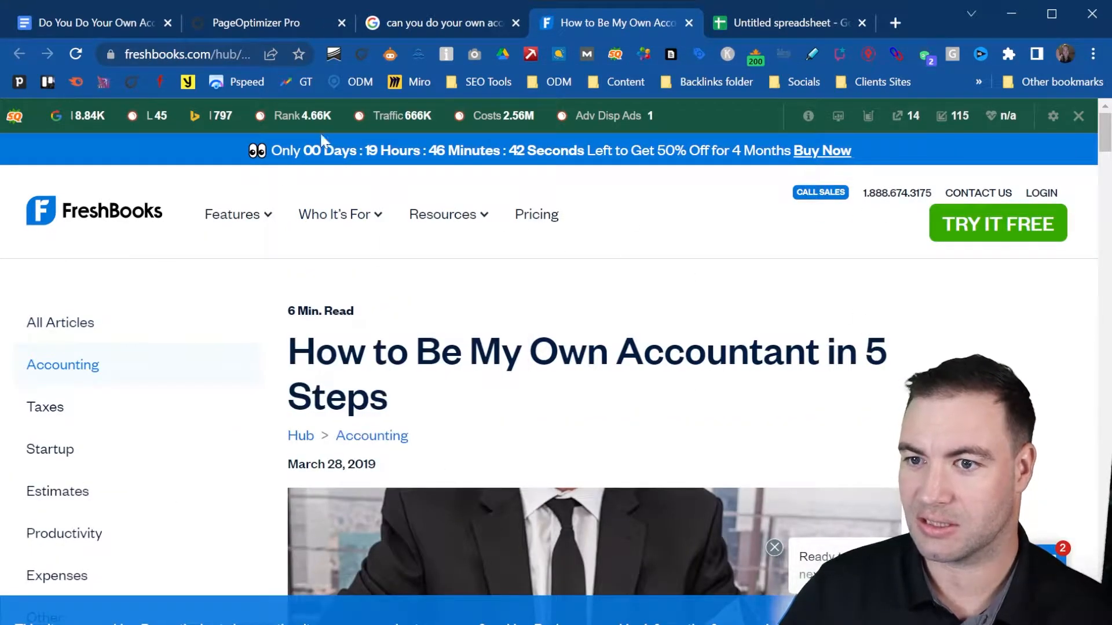
pyautogui.click(807, 116)
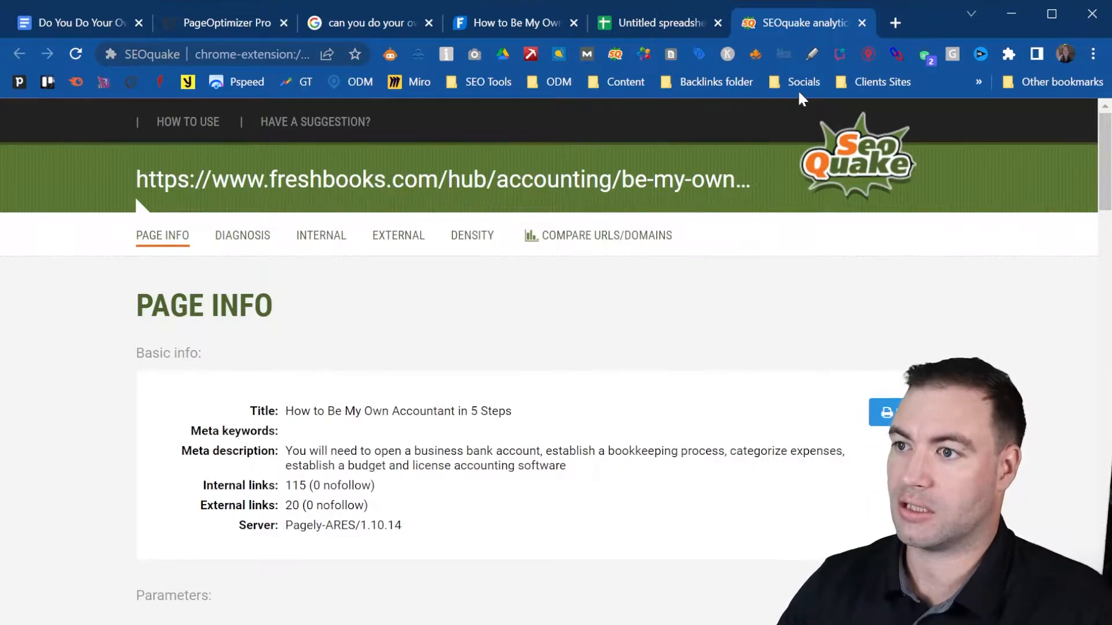
# - Review the FreshBooks report's link and word counts, and enter a word count of 2000 and 115 internal links for page 3
pyautogui.scroll(-3, 449, 380)
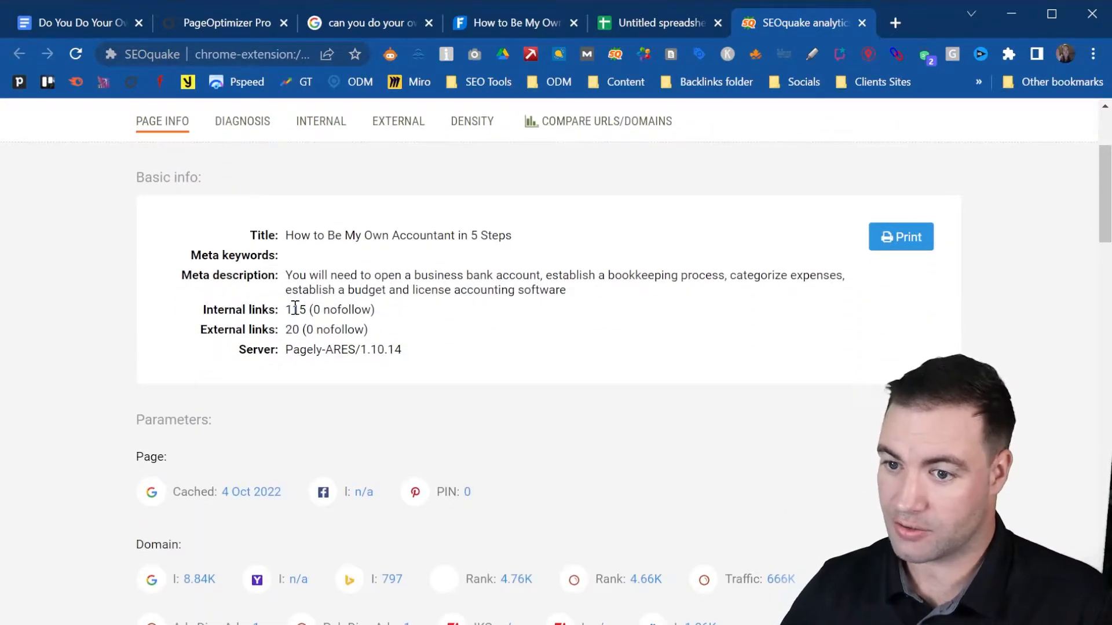
pyautogui.scroll(-3, 301, 305)
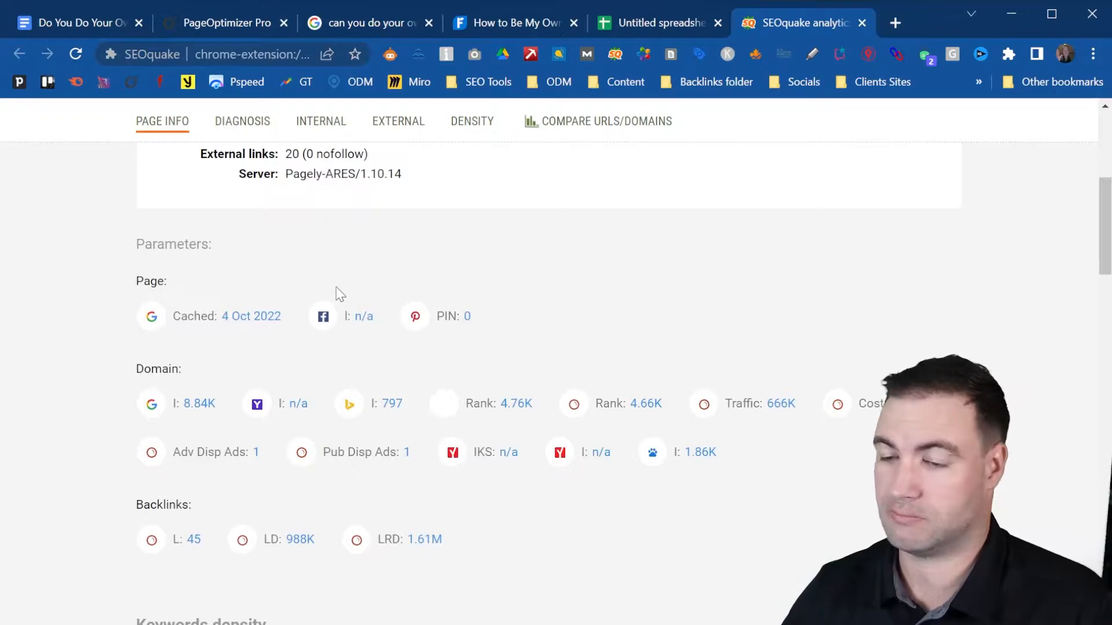
pyautogui.scroll(2, 387, 336)
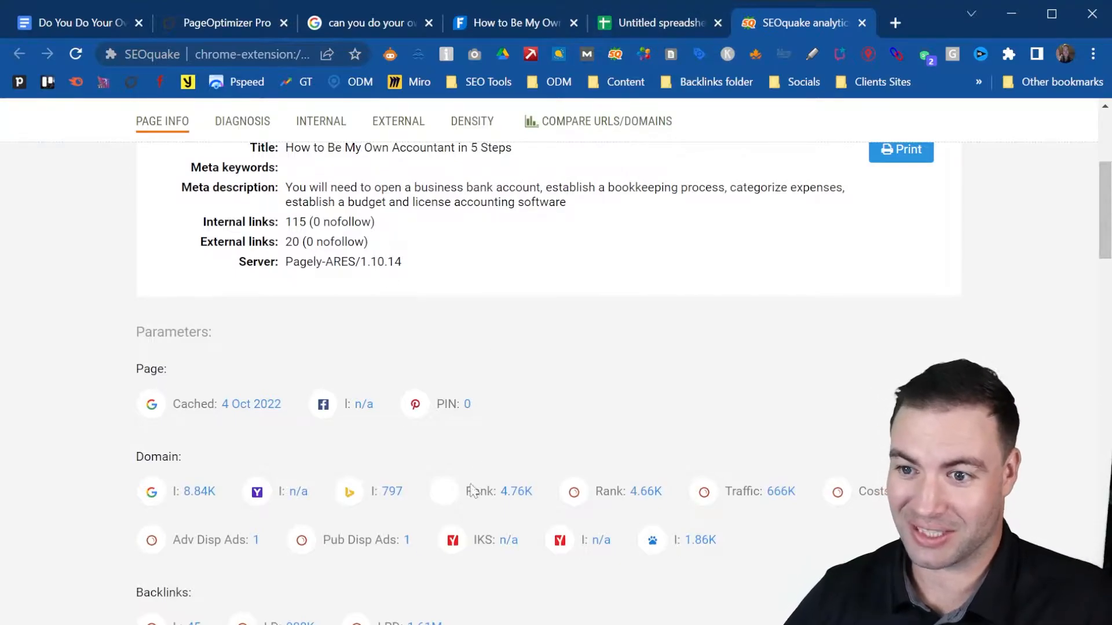
pyautogui.scroll(-1, 638, 285)
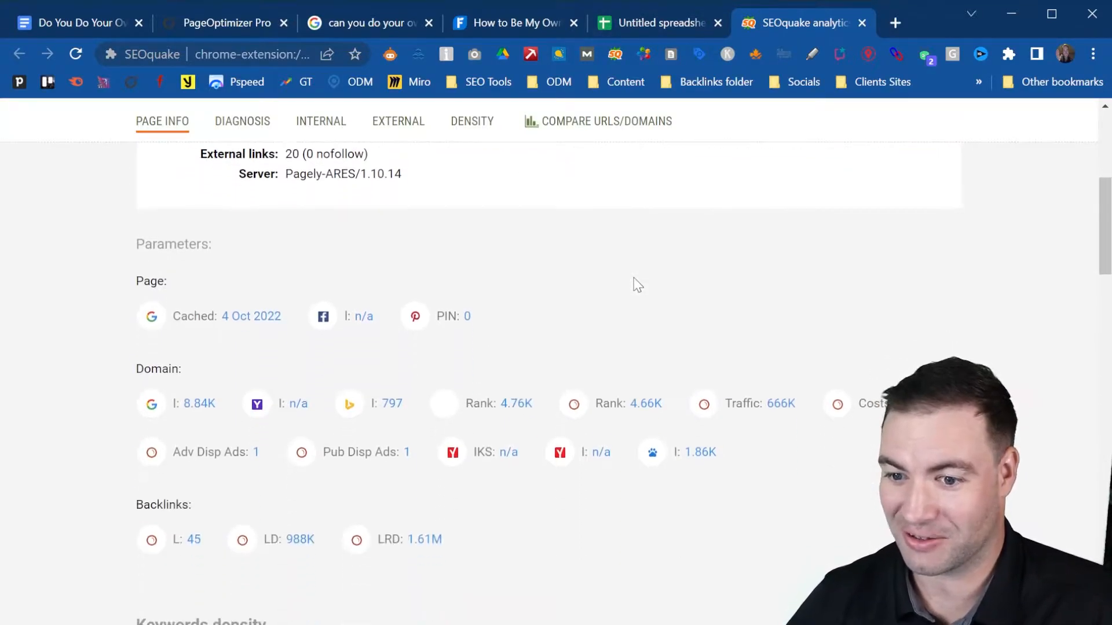
pyautogui.scroll(-1, 425, 374)
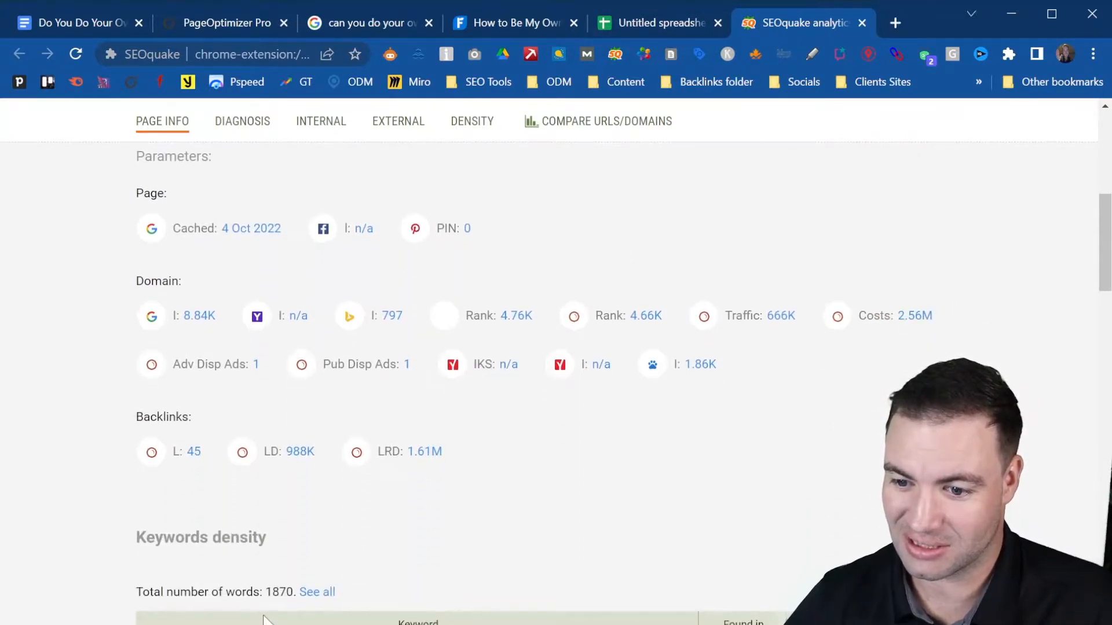
pyautogui.click(641, 22)
pyautogui.click(274, 277)
pyautogui.write('2000')
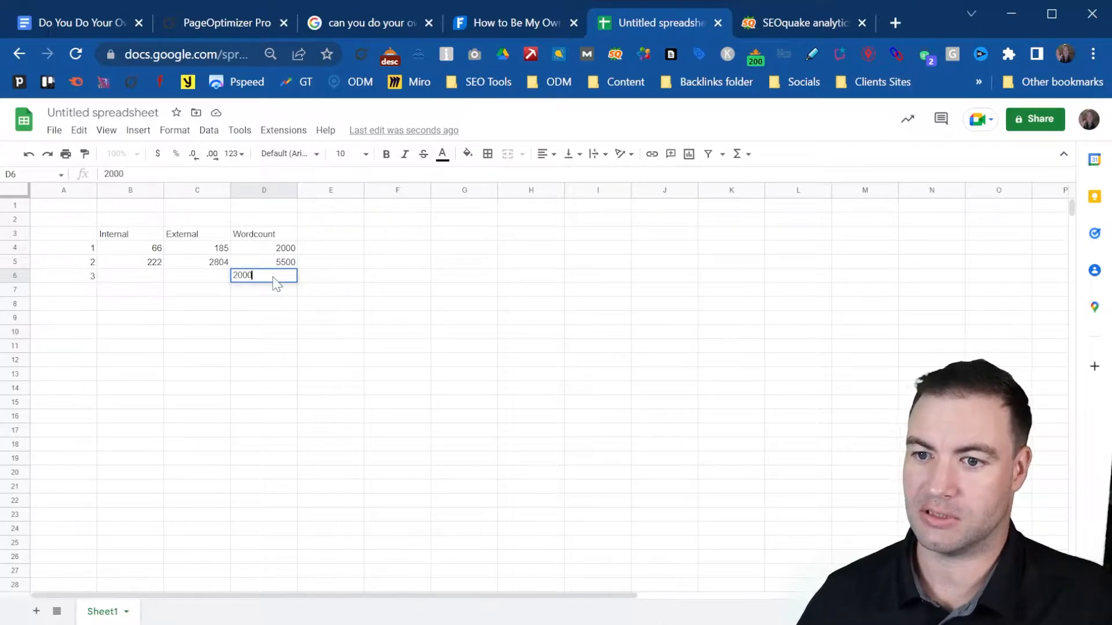
pyautogui.click(142, 281)
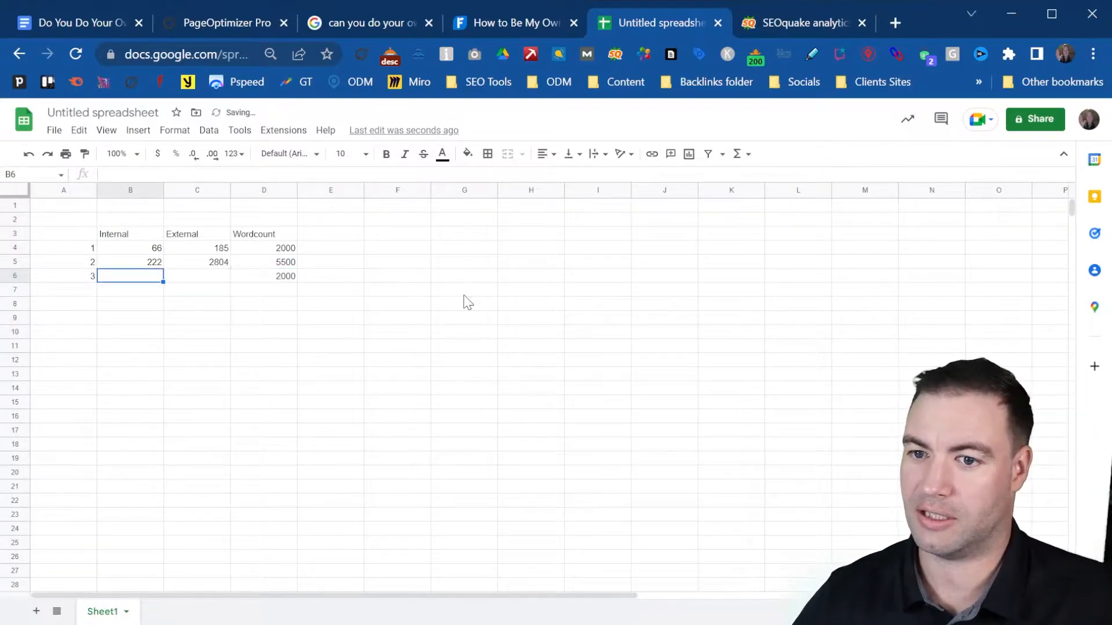
pyautogui.write('115')
pyautogui.click(221, 280)
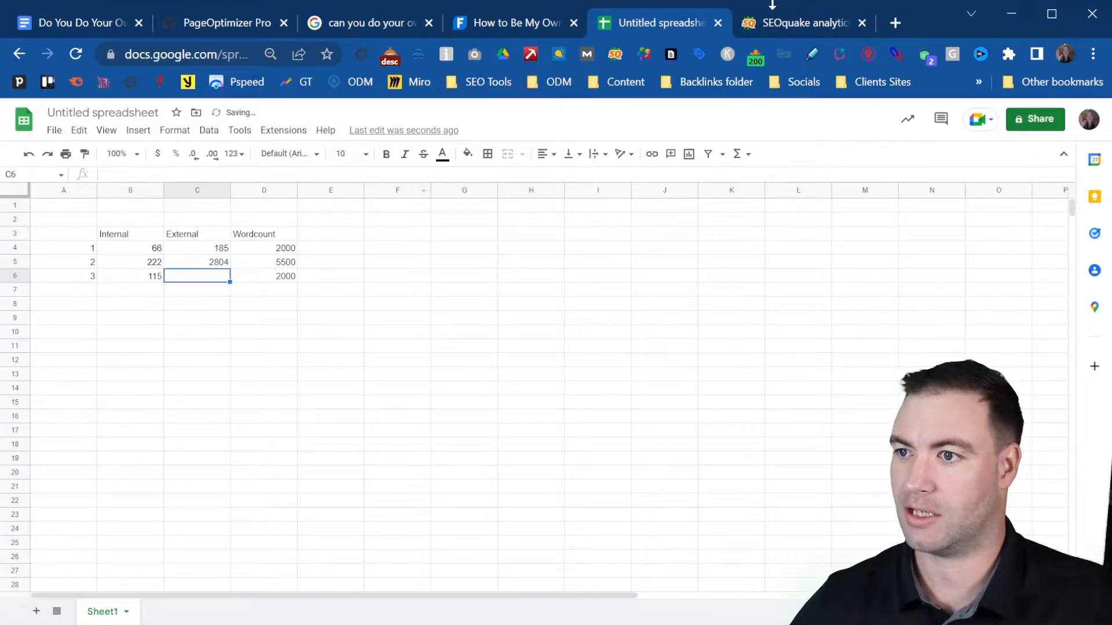
# - Check the FreshBooks report's page backlinks count and enter 45 as the External value for page 3
pyautogui.click(807, 20)
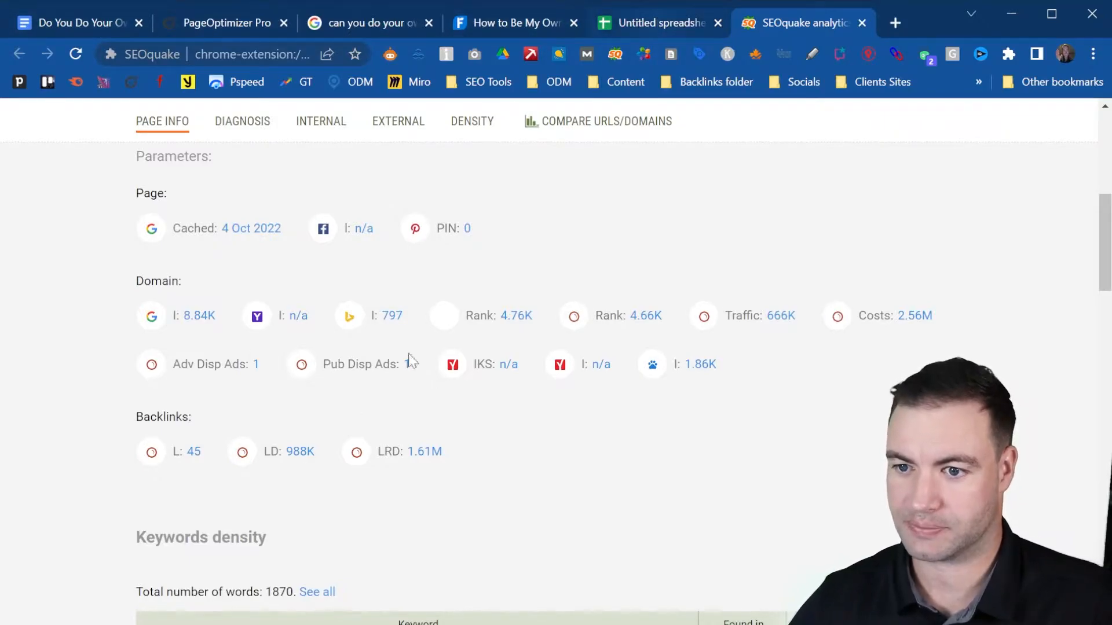
pyautogui.click(660, 23)
pyautogui.write('45')
pyautogui.press('Return')
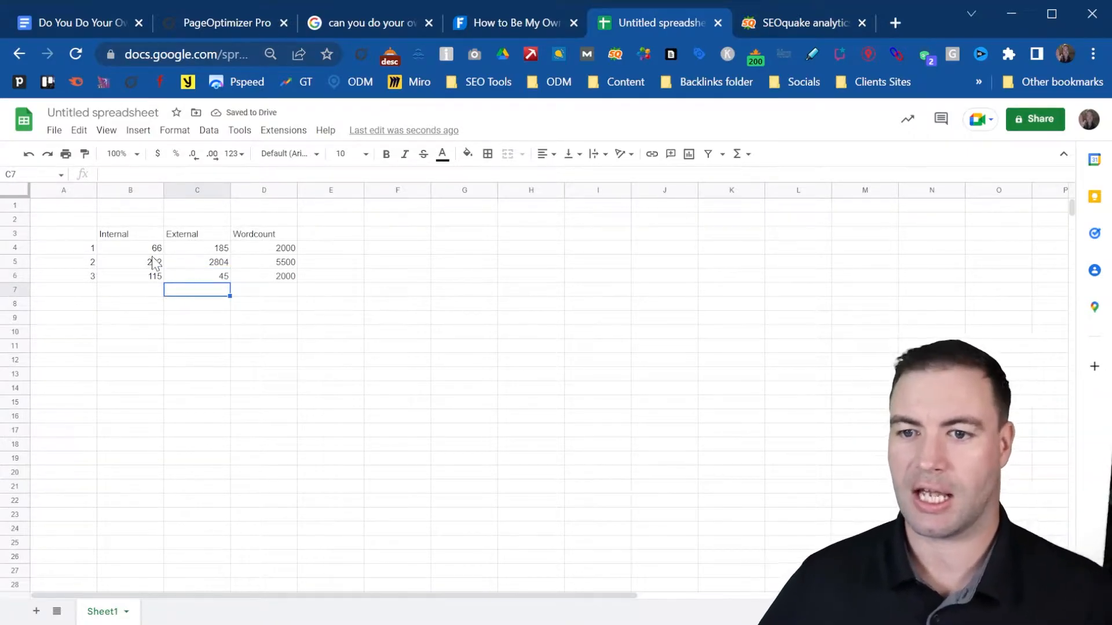
# - Compare the internal link and word counts of the three pages in the table, and close the FreshBooks article
pyautogui.click(88, 295)
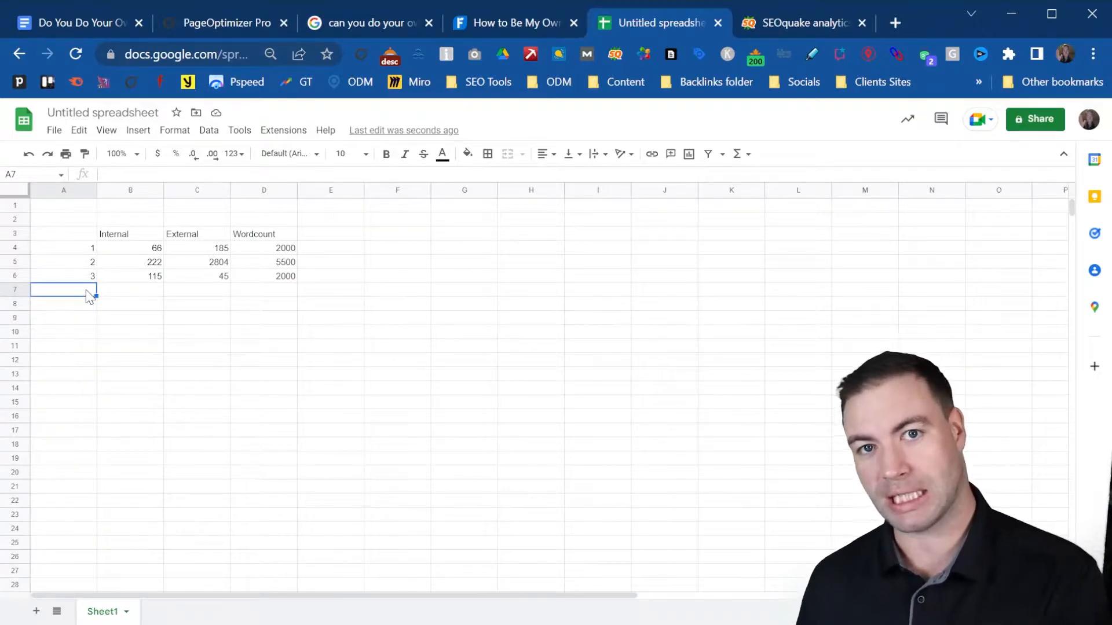
pyautogui.click(261, 265)
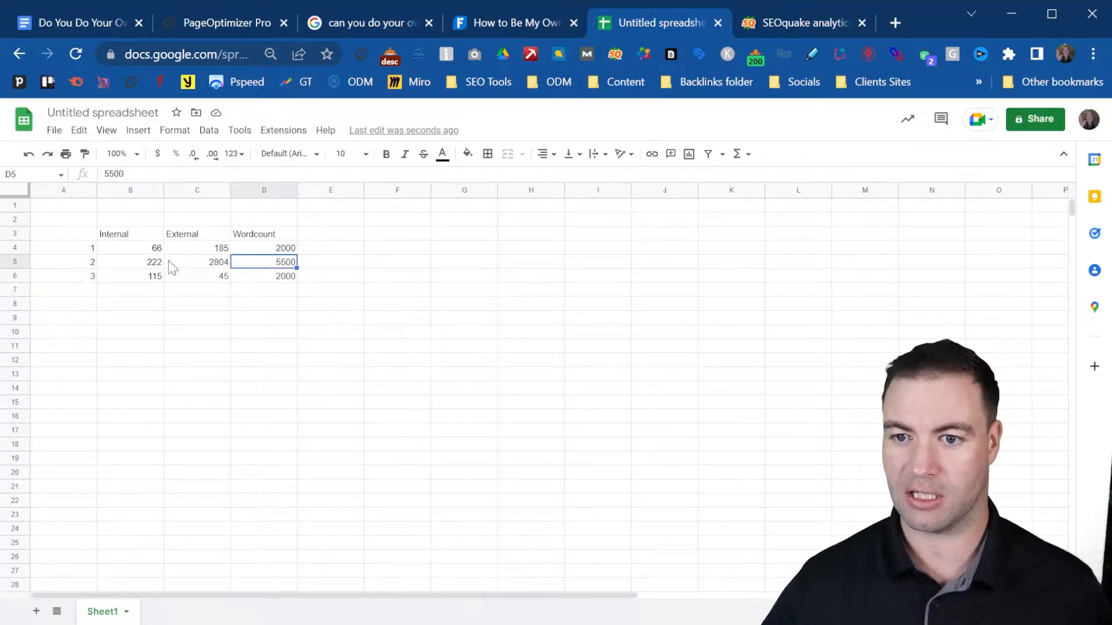
pyautogui.click(145, 266)
pyautogui.click(151, 276)
pyautogui.click(143, 265)
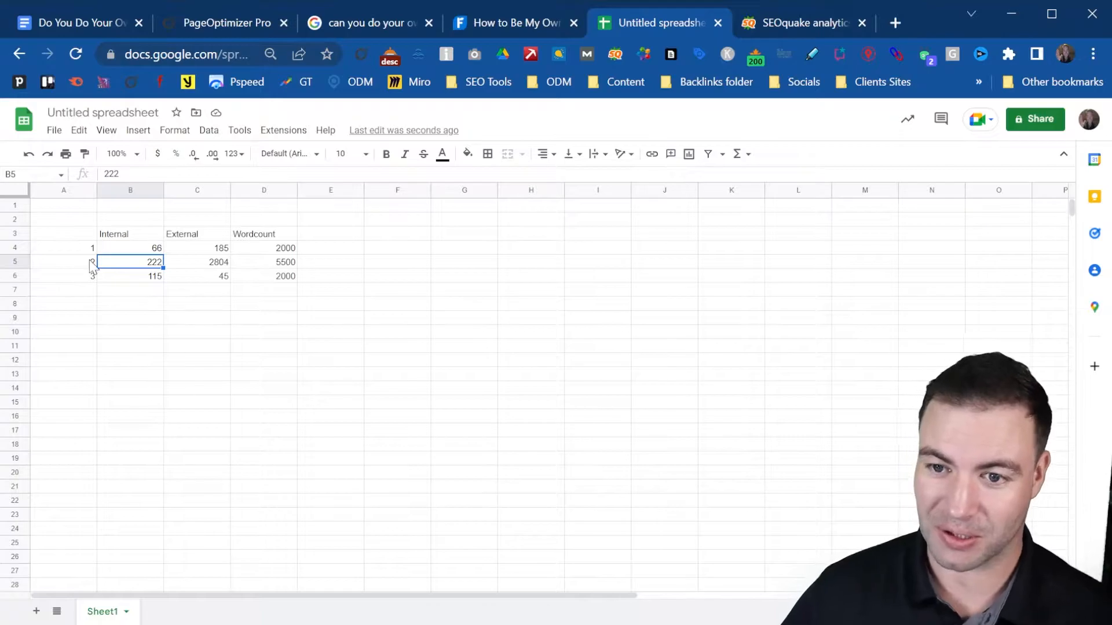
pyautogui.click(147, 251)
pyautogui.click(142, 266)
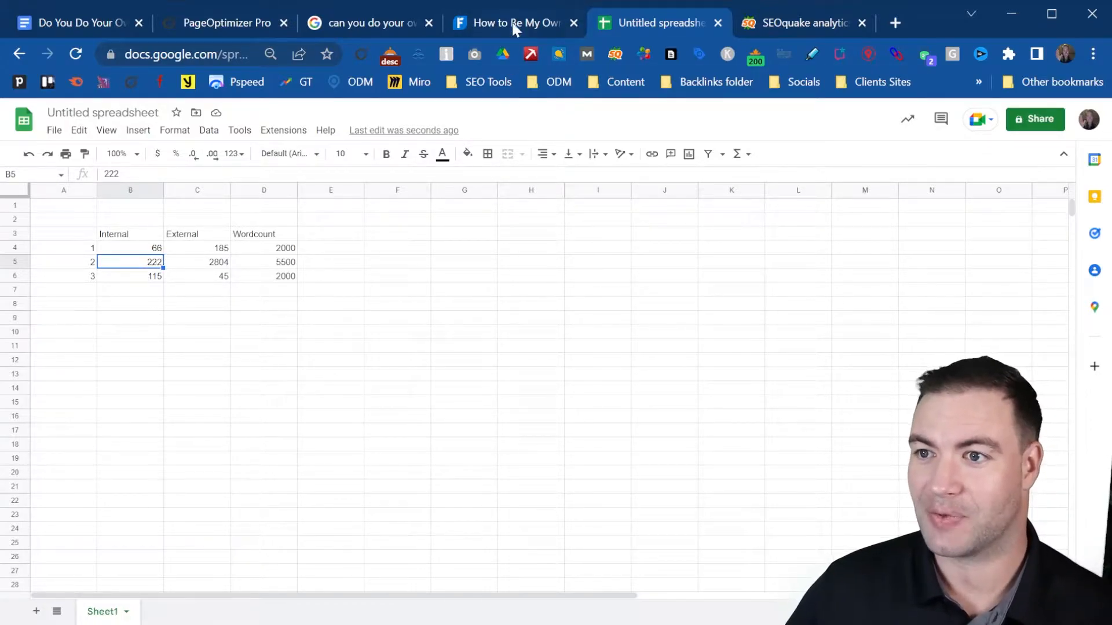
pyautogui.click(574, 23)
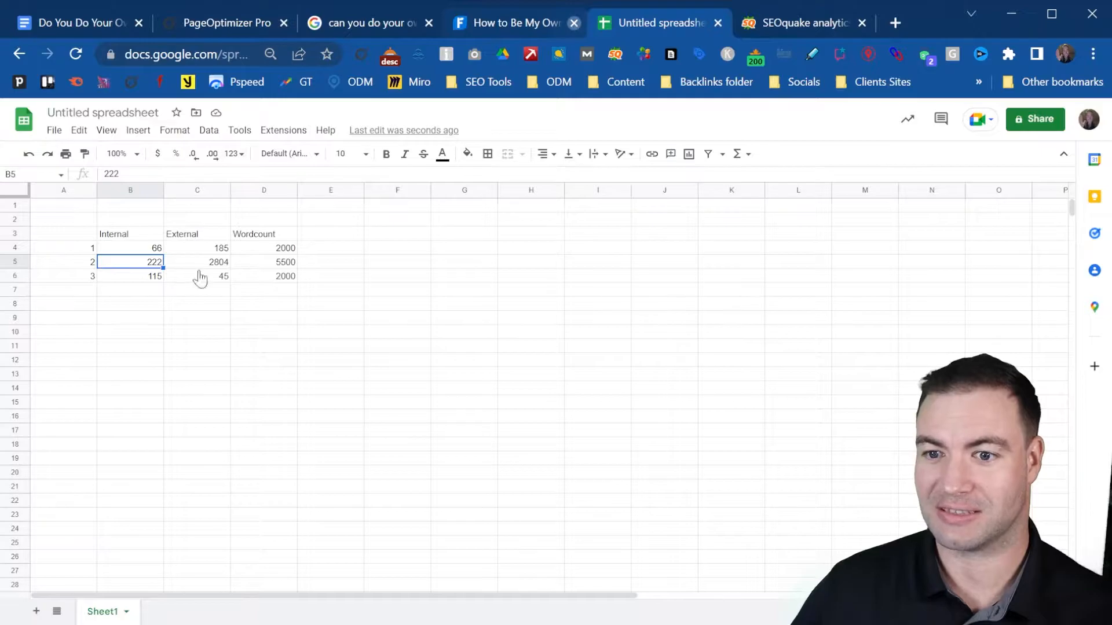
# - Calculate the median of the Internal values B4:B6 in cell B7 with the MEDIAN function
pyautogui.click(135, 293)
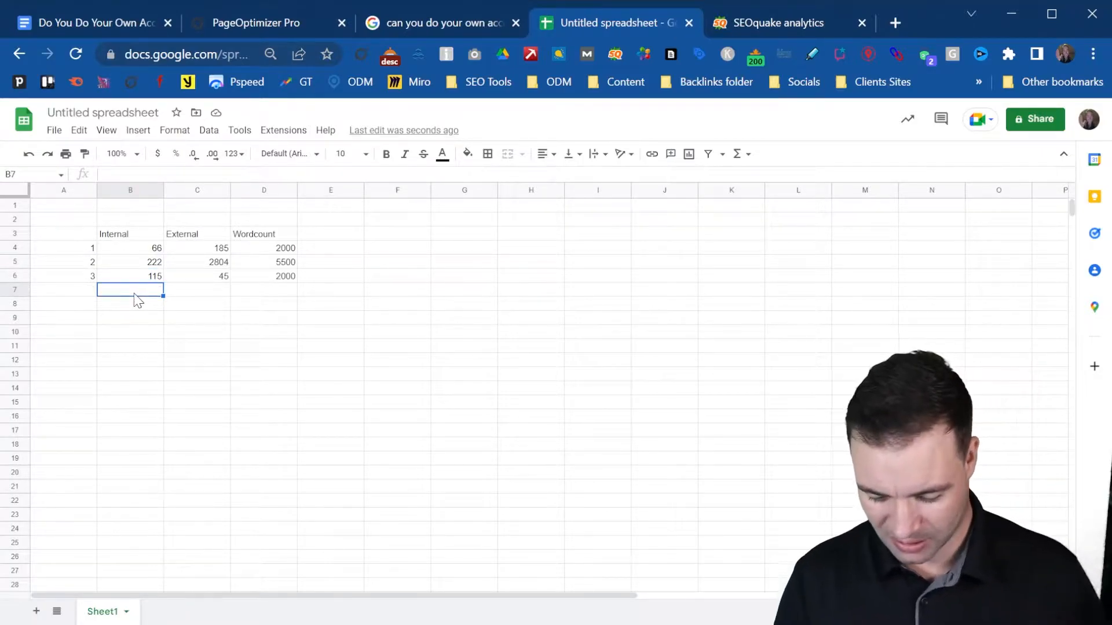
pyautogui.write('=medi')
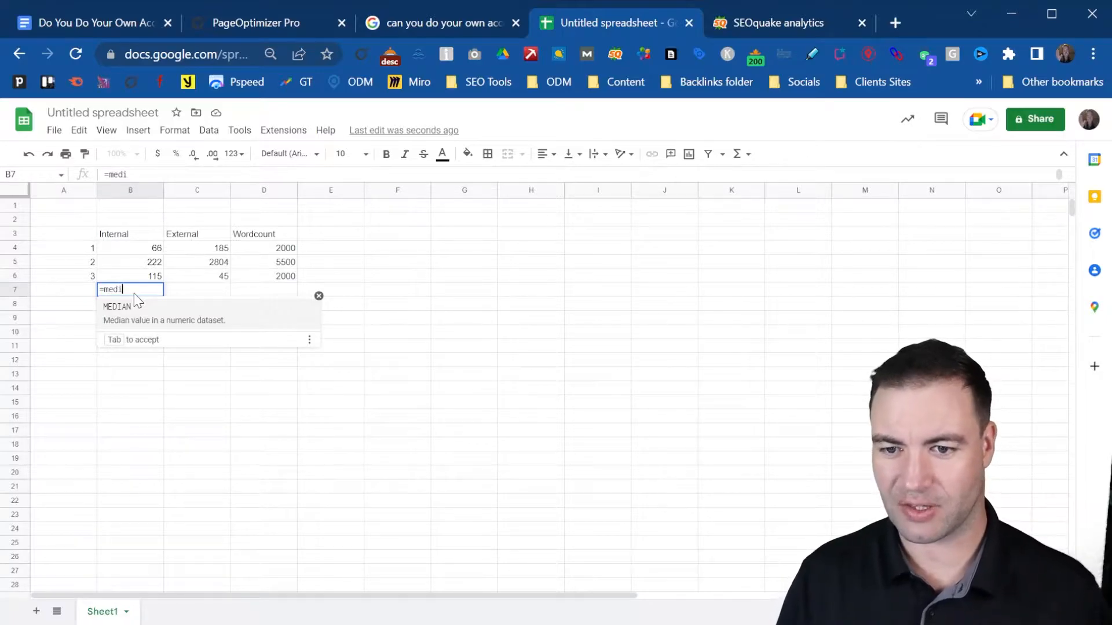
pyautogui.press('Tab')
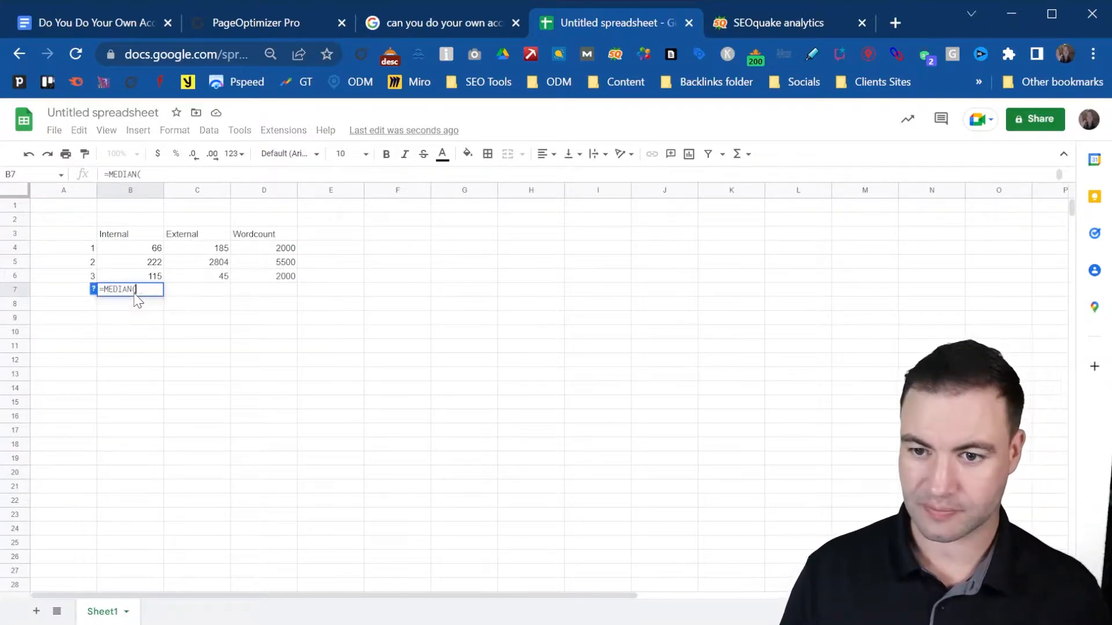
pyautogui.moveTo(152, 249); pyautogui.dragTo(146, 278)
pyautogui.press('Return')
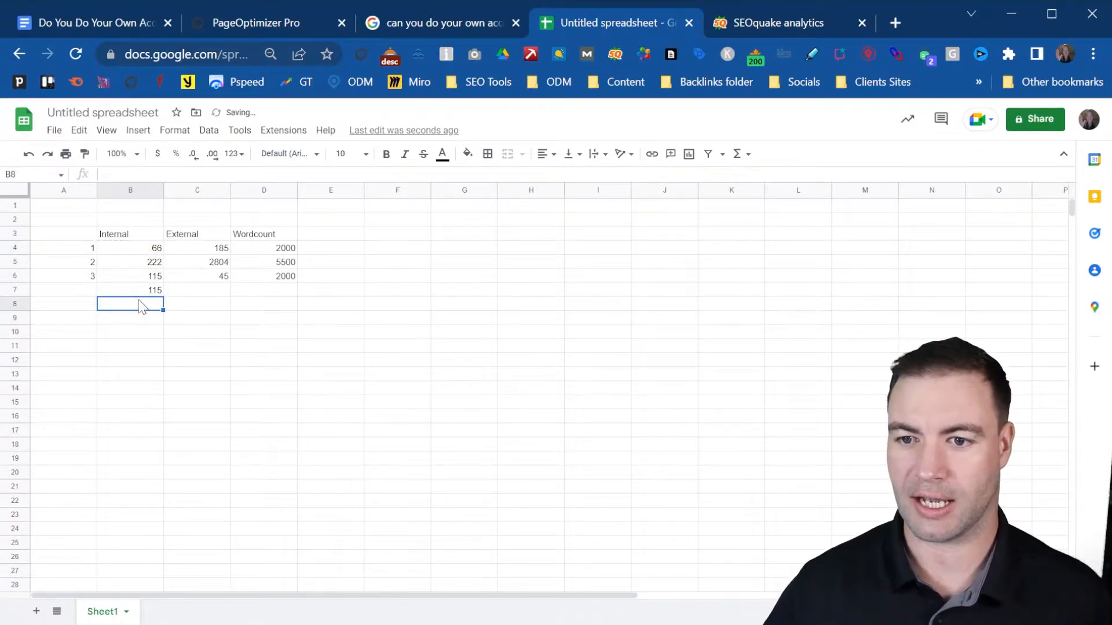
# - Extend the median formula from B7 across the External and Wordcount columns to D7, and review the three medians
pyautogui.click(145, 291)
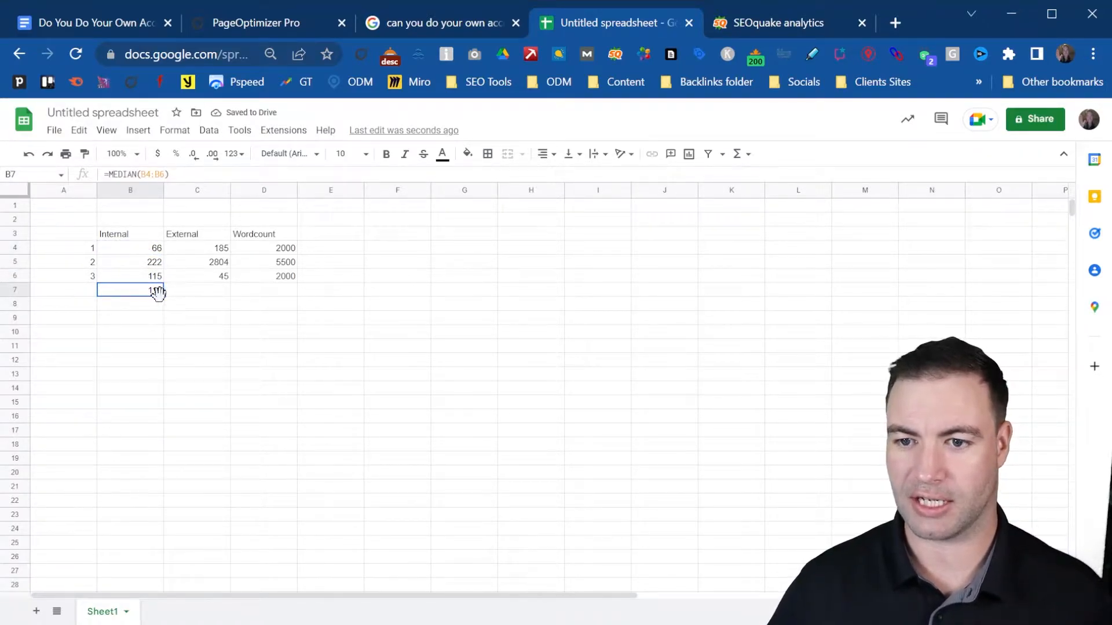
pyautogui.moveTo(163, 297); pyautogui.dragTo(287, 290)
pyautogui.click(236, 293)
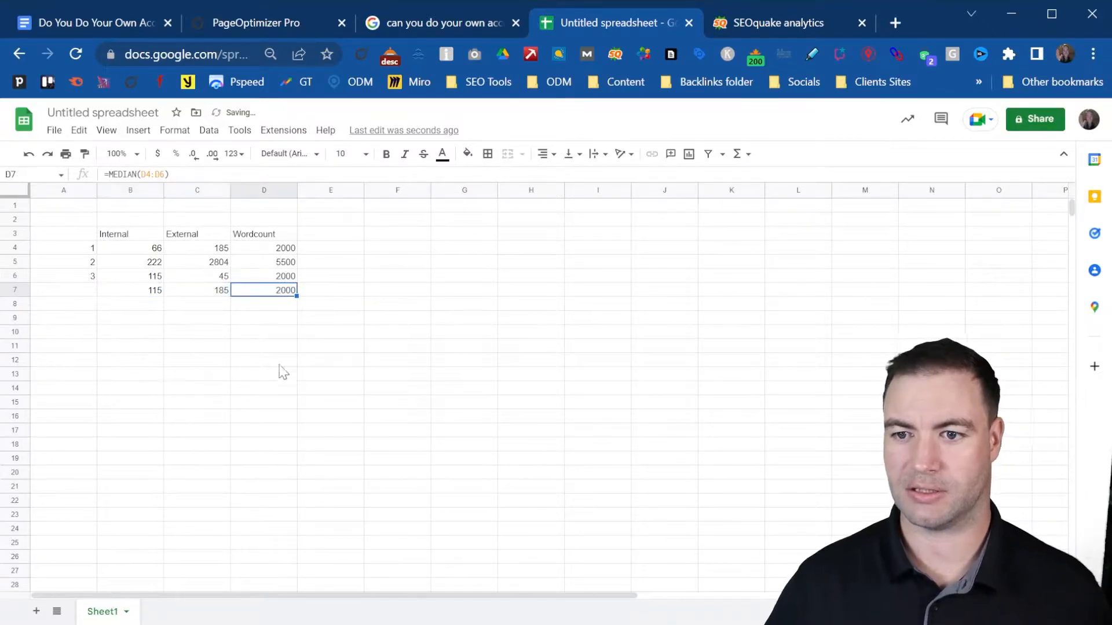
pyautogui.click(143, 293)
pyautogui.moveTo(144, 300); pyautogui.dragTo(198, 298)
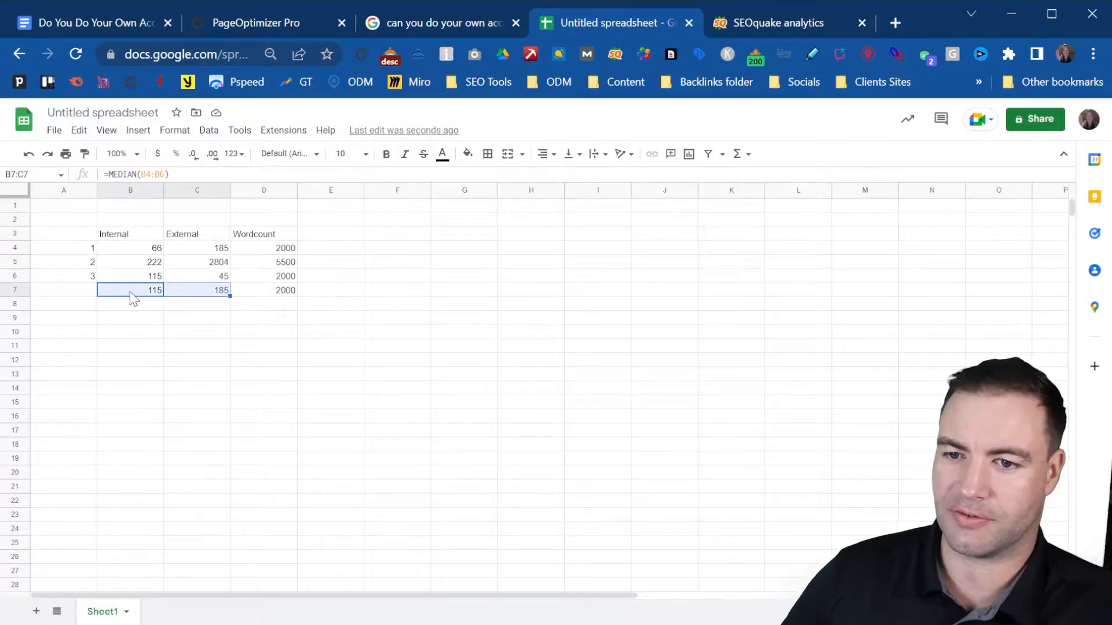
pyautogui.click(145, 295)
pyautogui.click(213, 294)
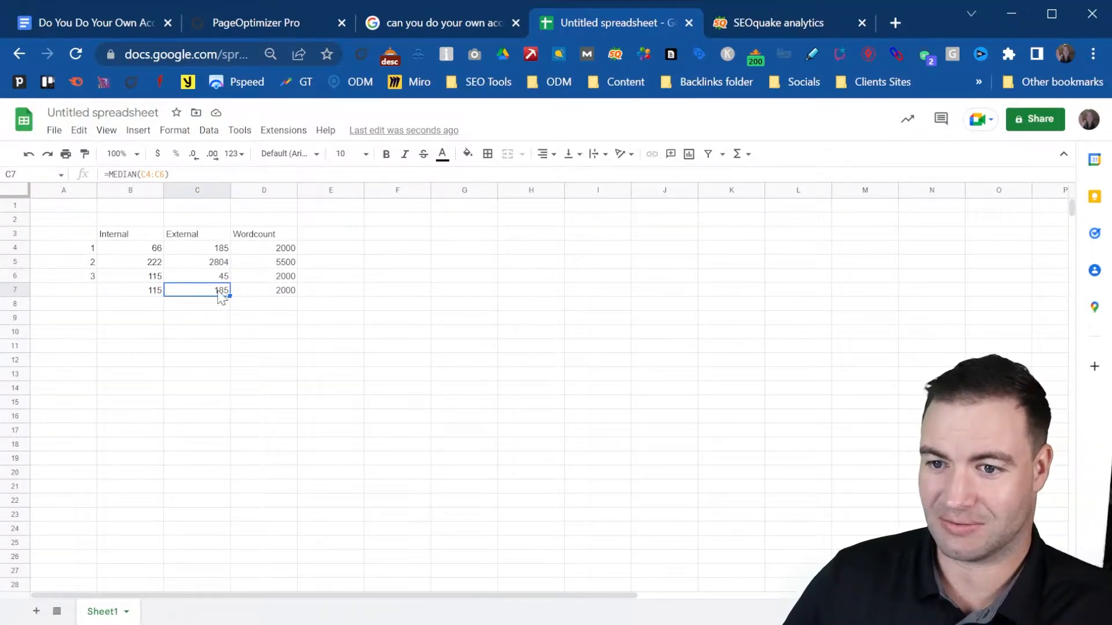
pyautogui.click(264, 293)
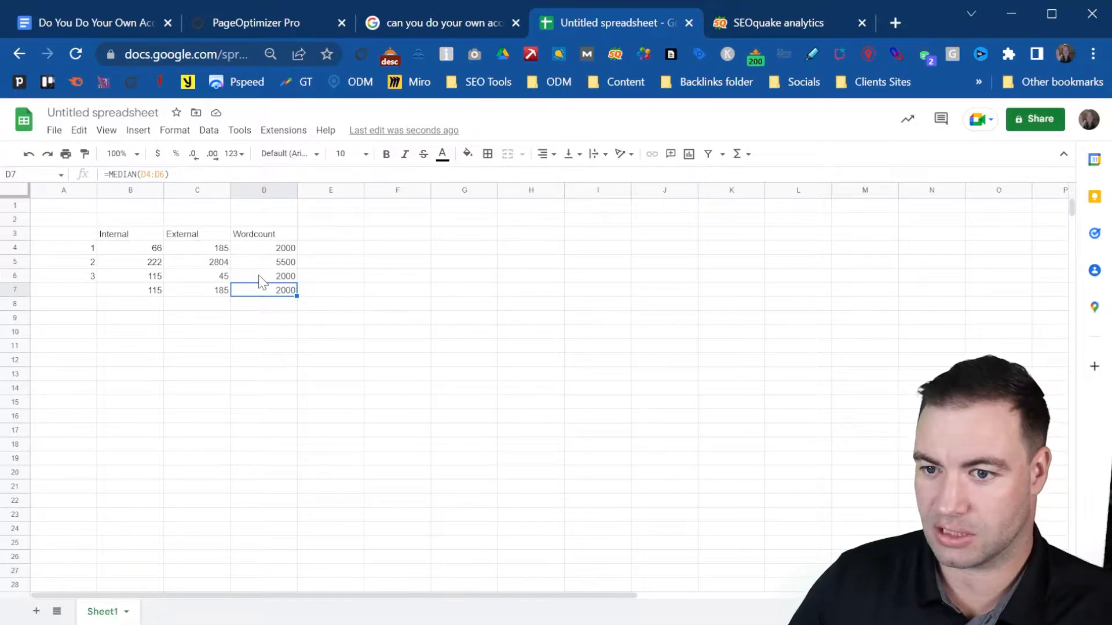
# - Calculate the average of the Internal values B4:B6 in cell B8 with the AVERAGE function
pyautogui.click(81, 308)
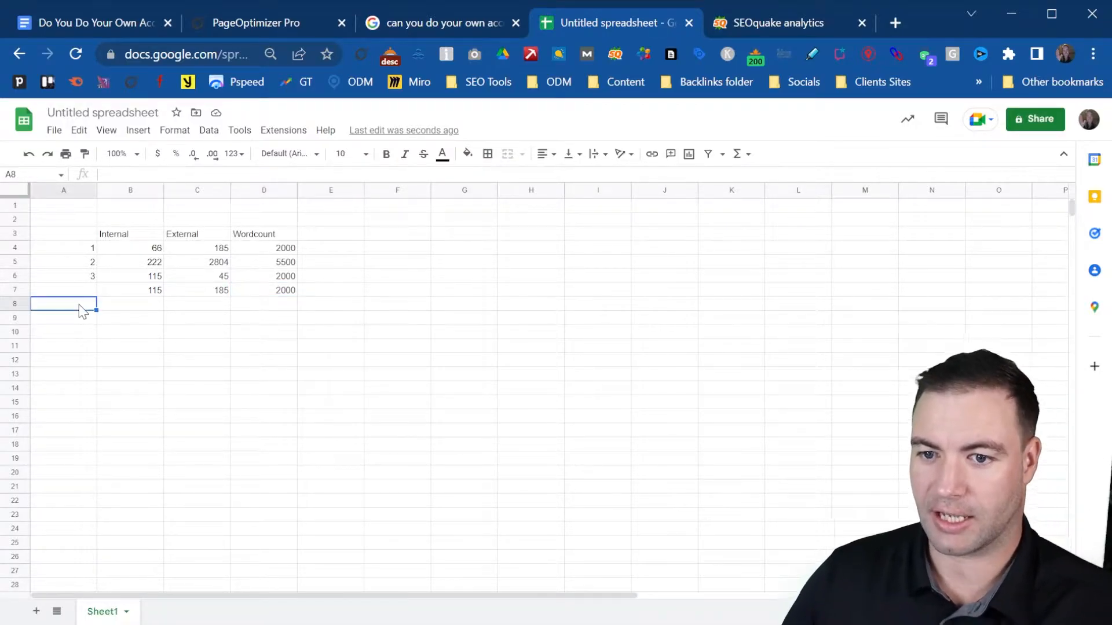
pyautogui.click(135, 308)
pyautogui.write('=')
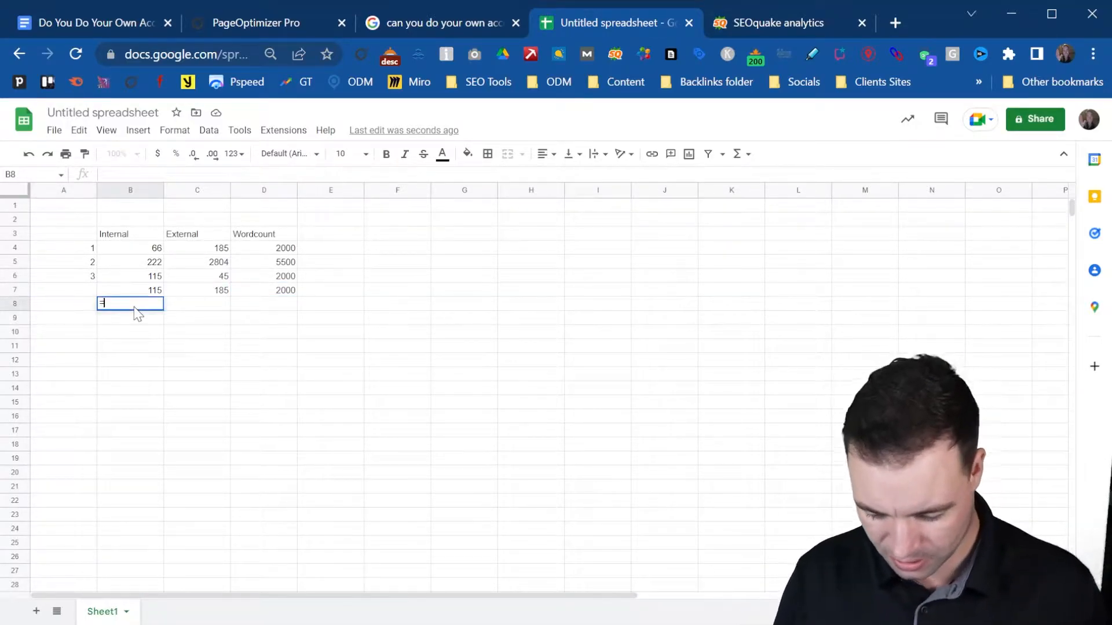
pyautogui.write('average')
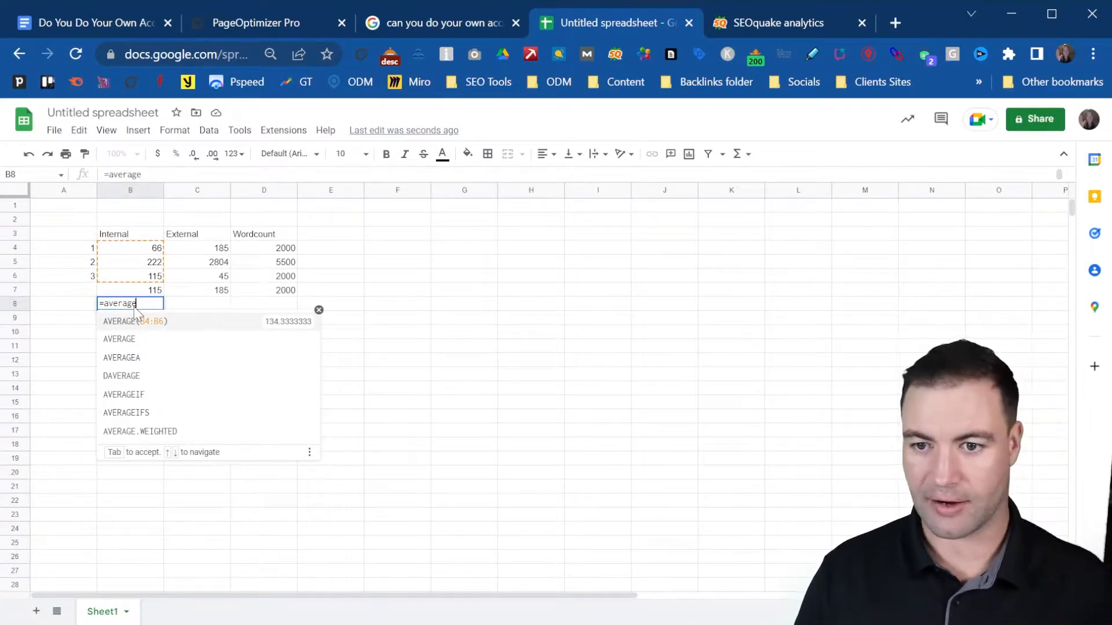
pyautogui.press('Tab')
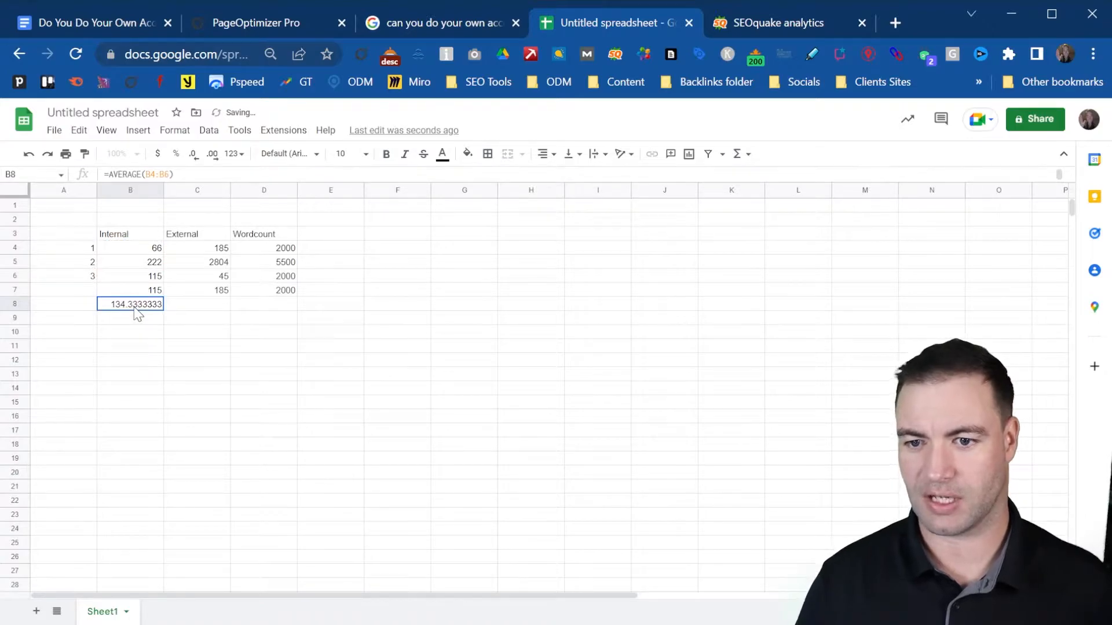
# - Extend the average formula from B8 across the External and Wordcount columns to D8
pyautogui.click(129, 335)
pyautogui.click(139, 306)
pyautogui.moveTo(165, 309); pyautogui.dragTo(266, 346)
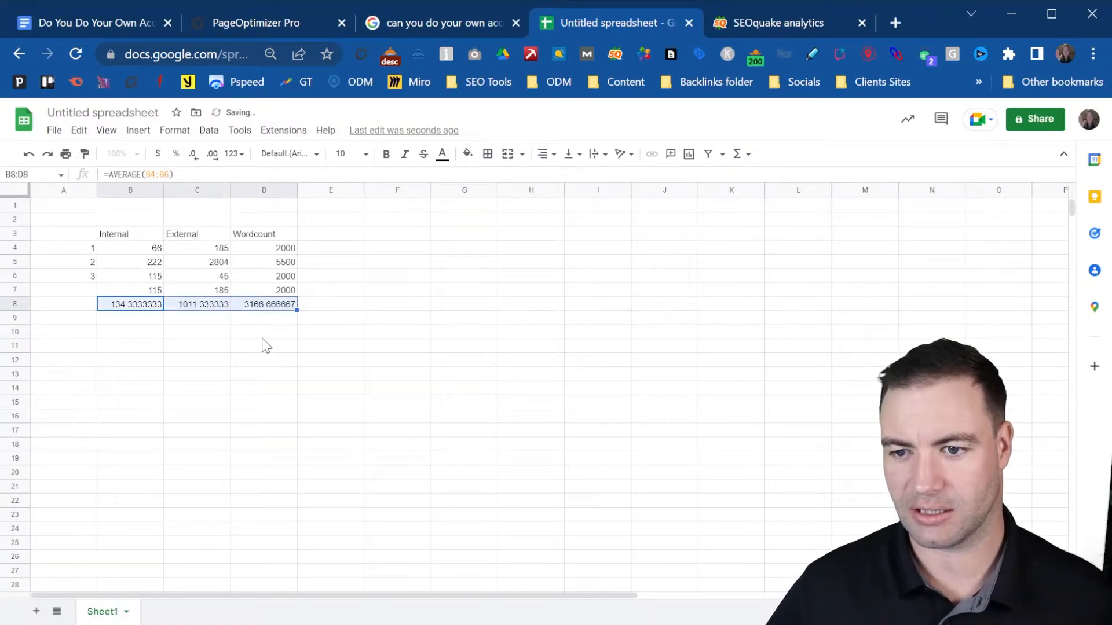
pyautogui.click(267, 335)
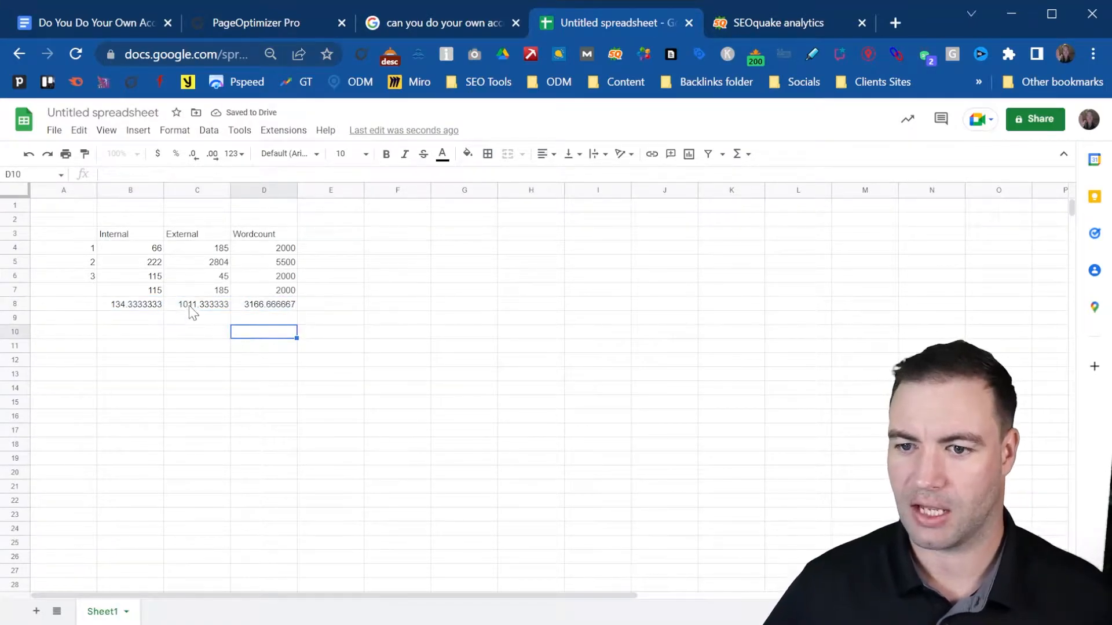
# - Compare the averages in row 8 with the medians in row 7 and the source values, especially for External and Wordcount
pyautogui.click(194, 306)
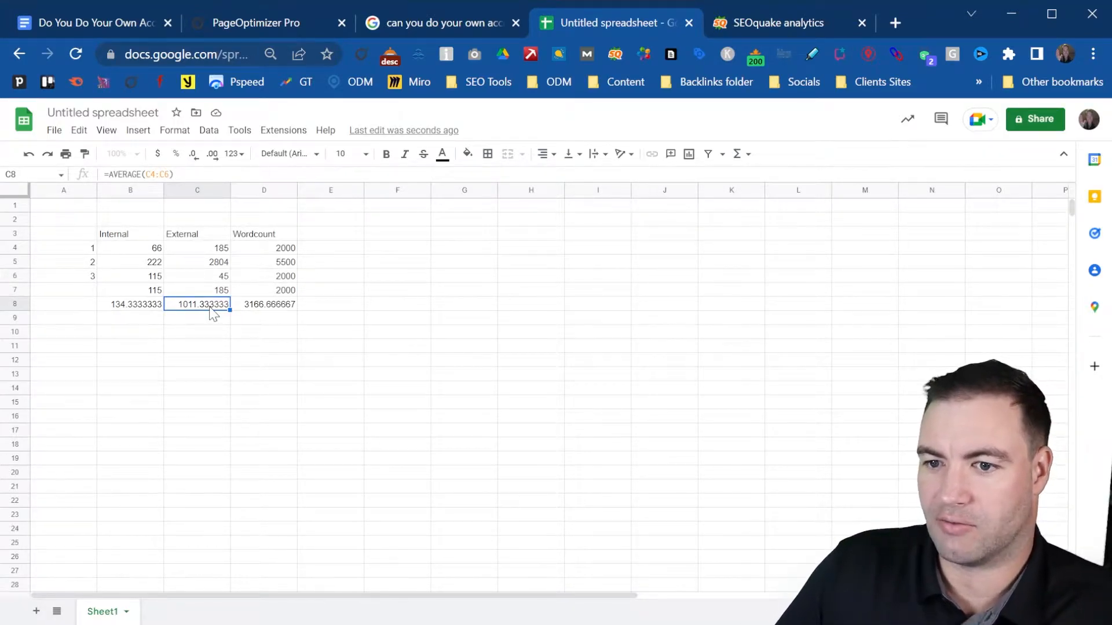
pyautogui.click(219, 291)
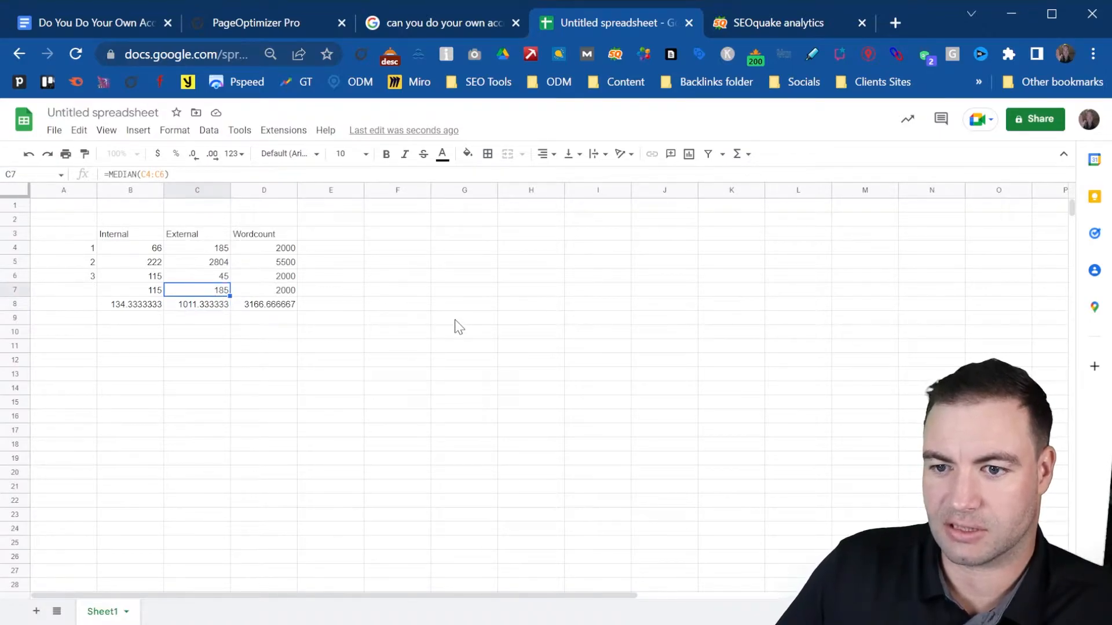
pyautogui.click(211, 305)
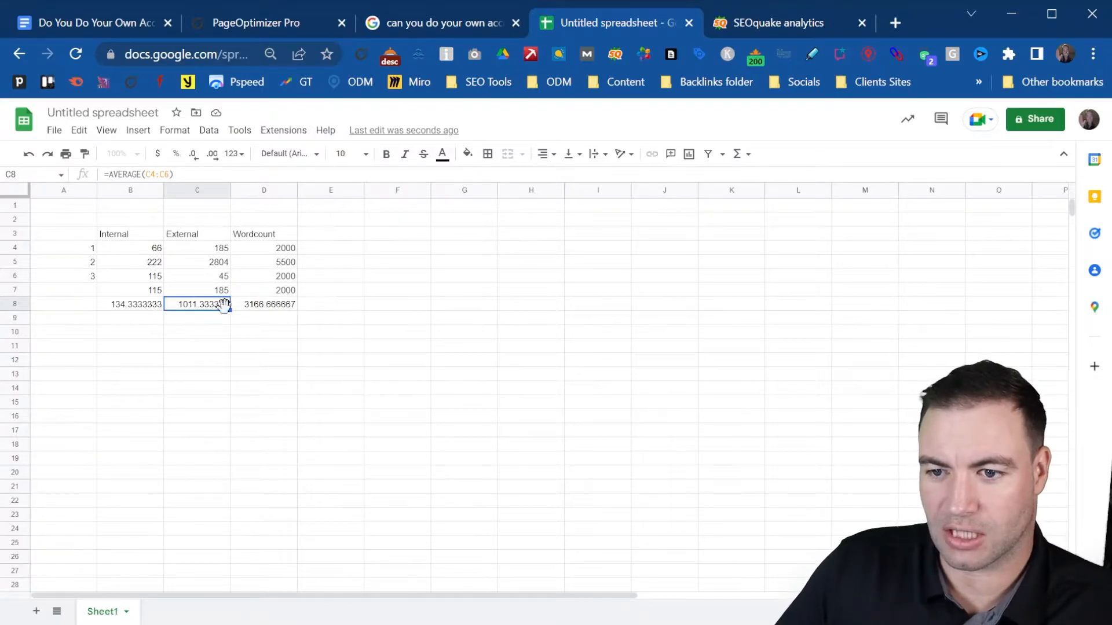
pyautogui.click(268, 305)
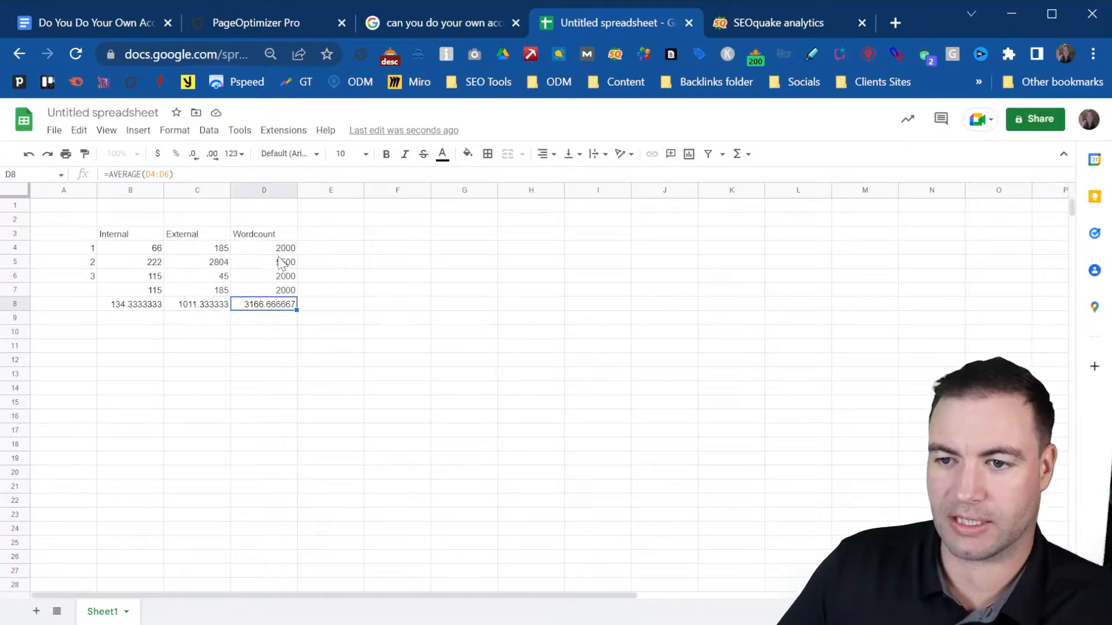
pyautogui.moveTo(282, 249); pyautogui.dragTo(281, 290)
pyautogui.click(383, 276)
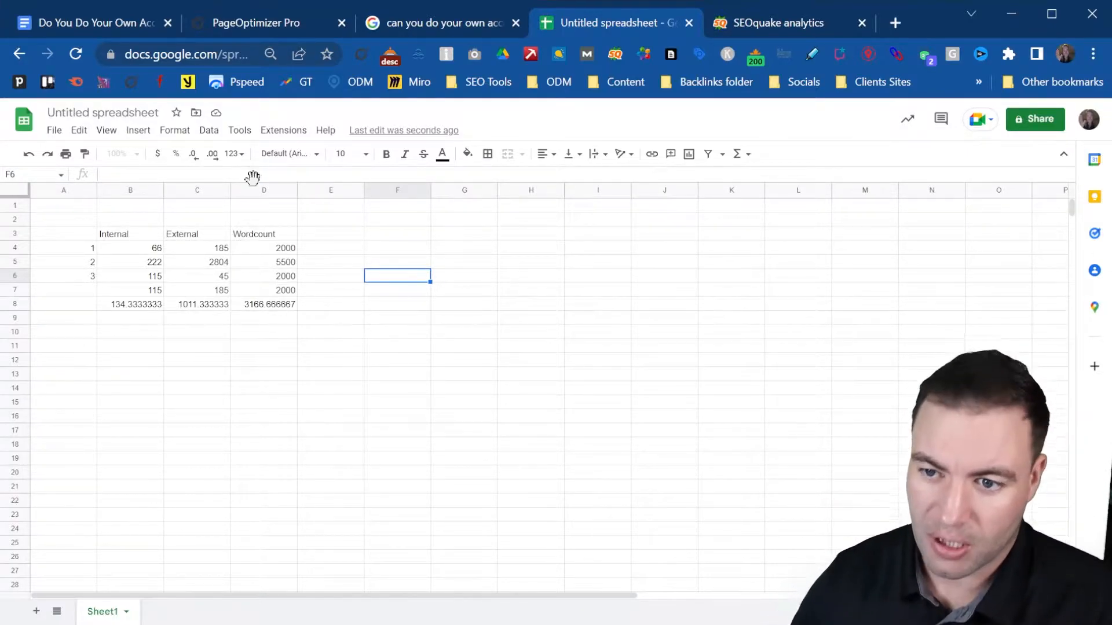
pyautogui.click(291, 264)
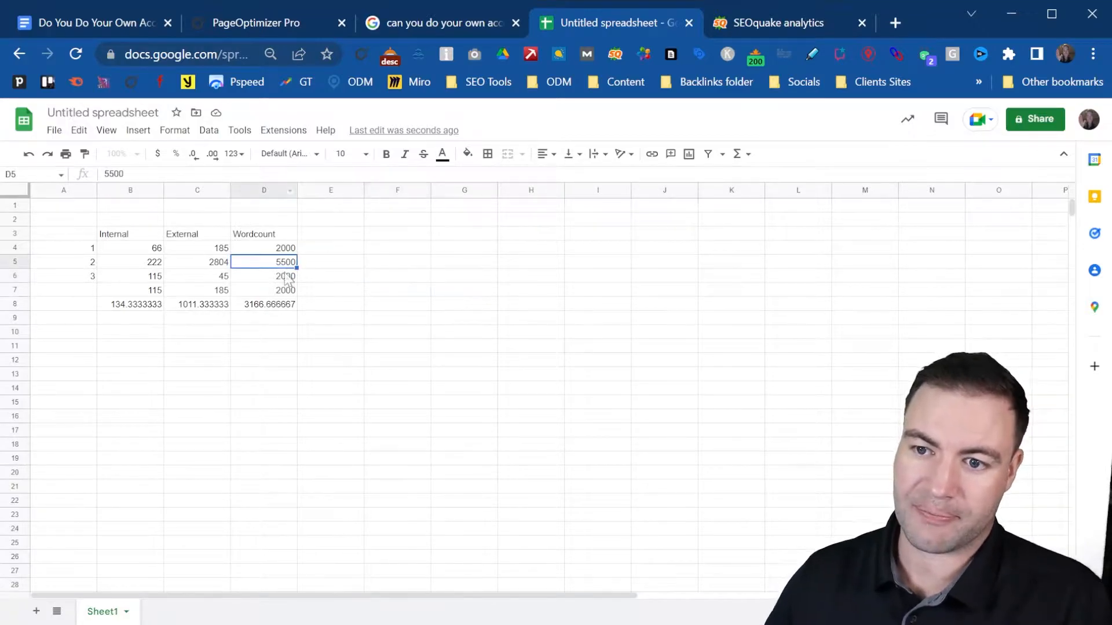
pyautogui.click(291, 307)
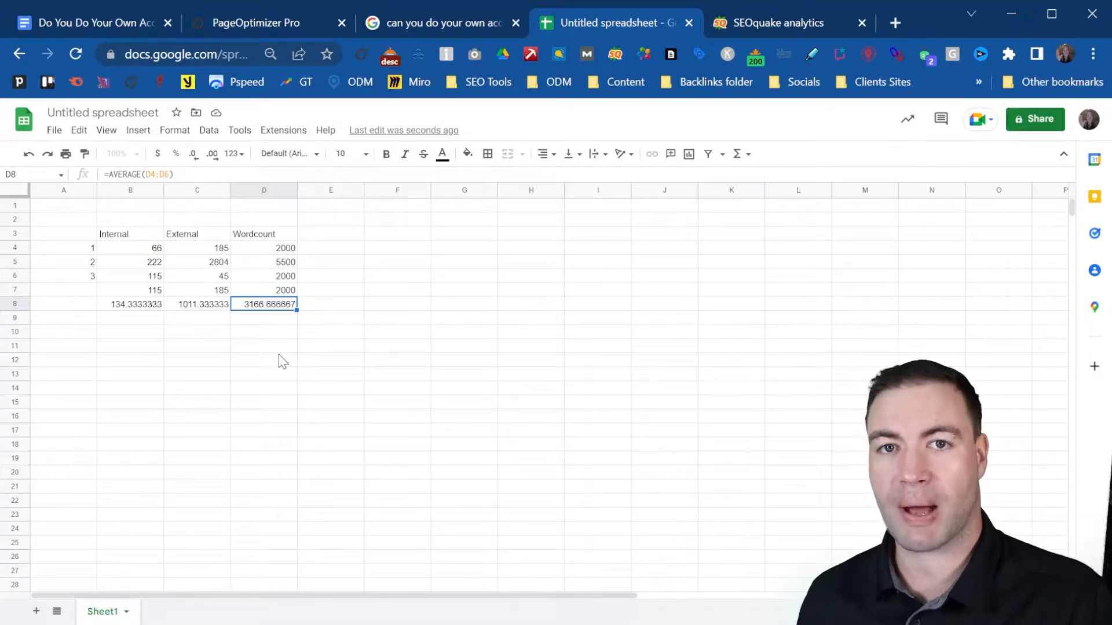
pyautogui.click(179, 307)
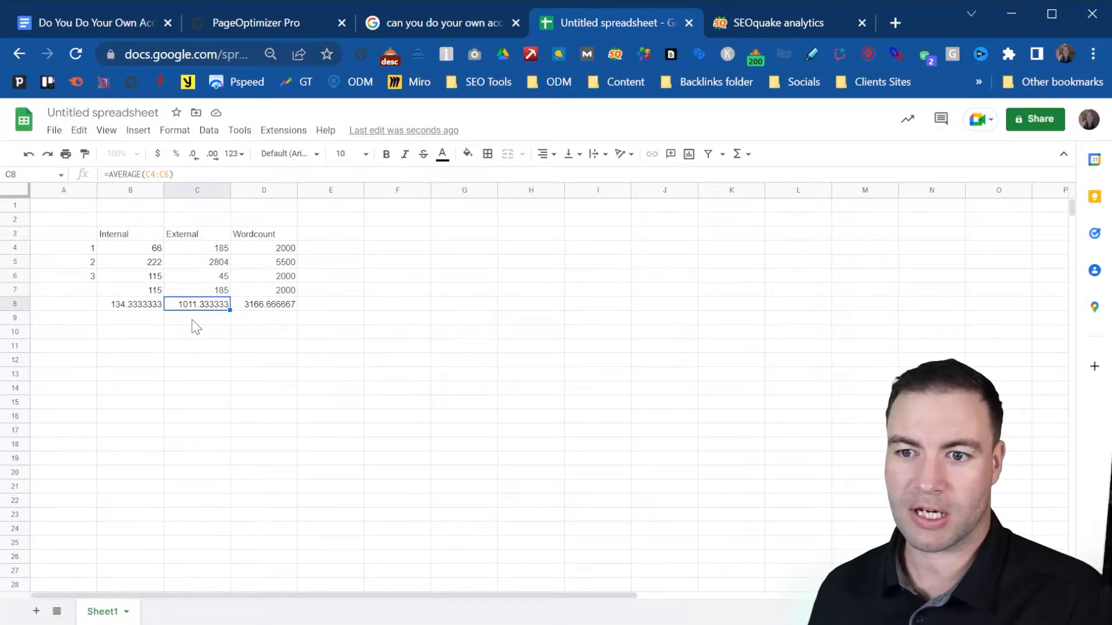
pyautogui.click(200, 291)
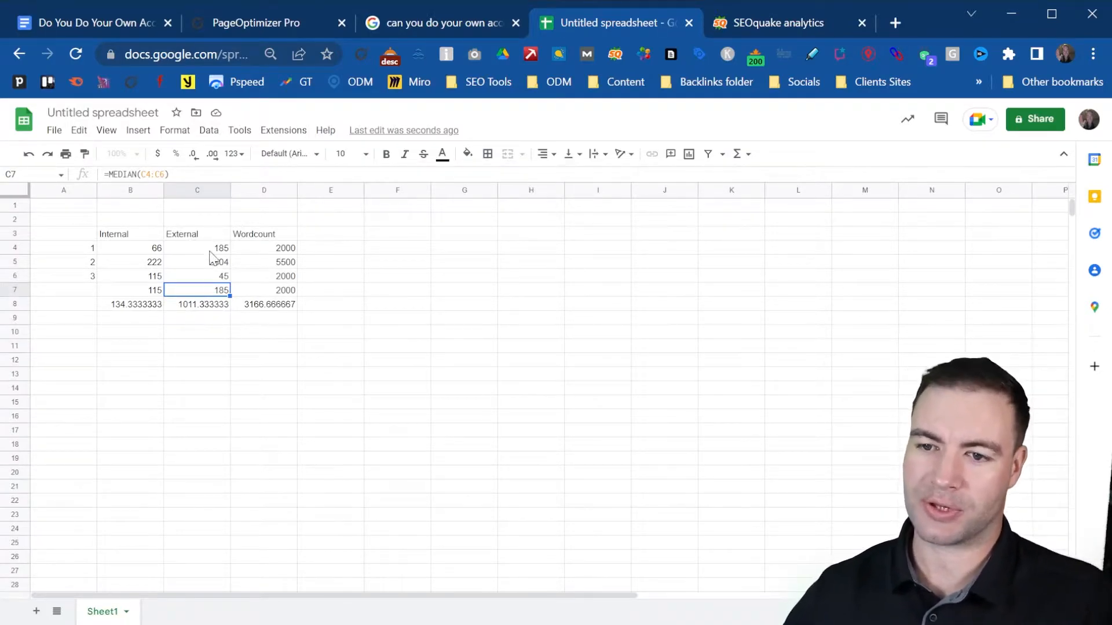
pyautogui.moveTo(223, 293); pyautogui.dragTo(84, 293)
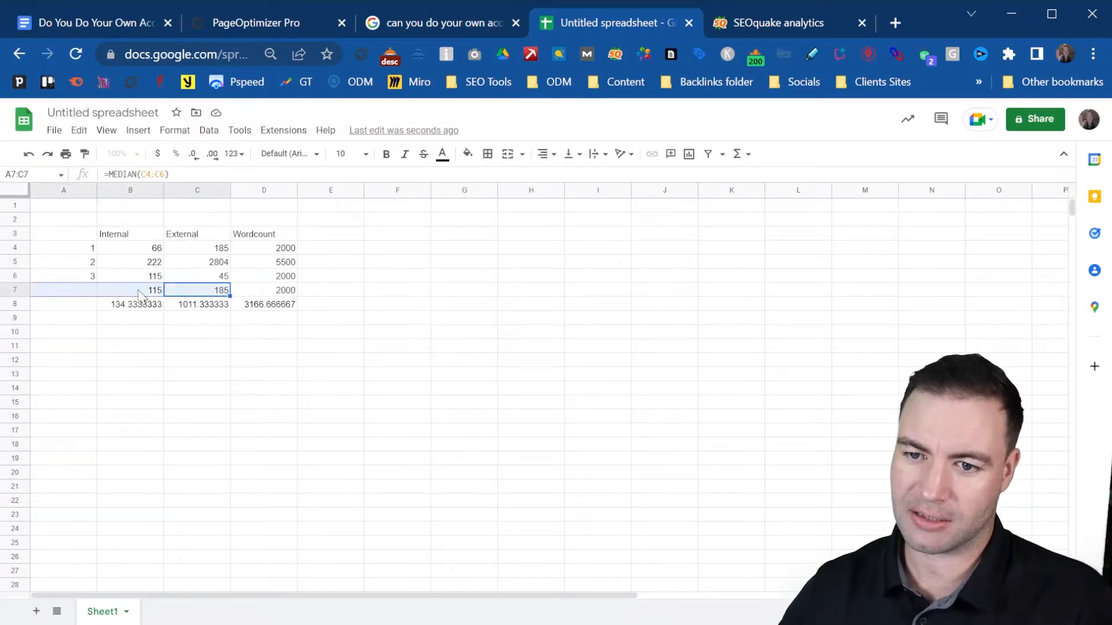
pyautogui.moveTo(294, 293); pyautogui.dragTo(318, 313)
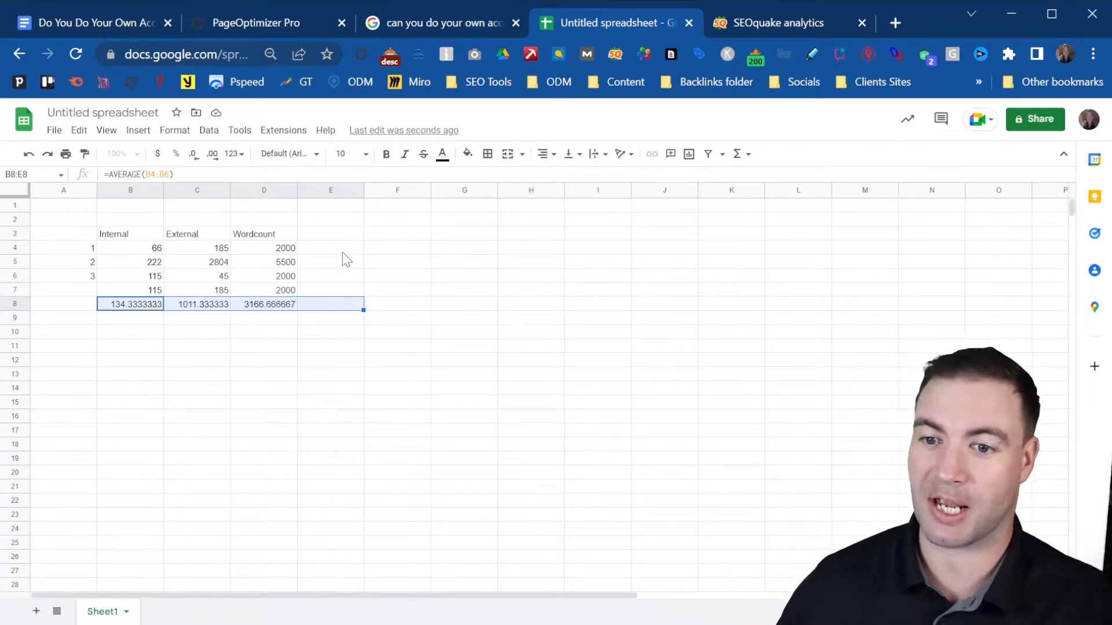
pyautogui.click(258, 389)
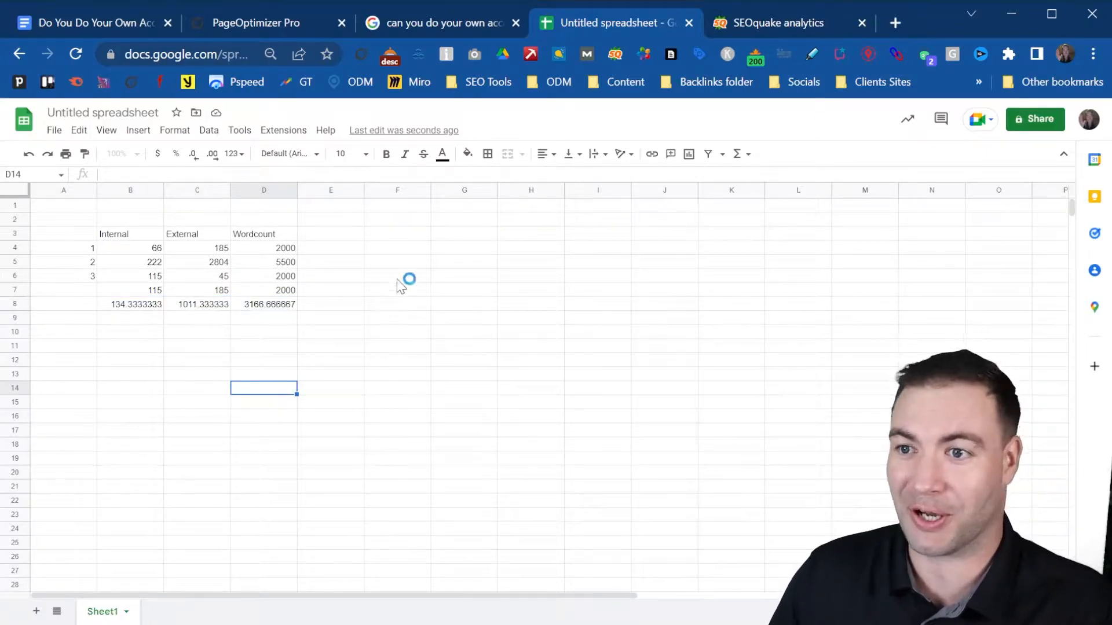
# - Close the SEOquake tab and highlight the medians in B7:D7 with a light orange fill
pyautogui.click(862, 23)
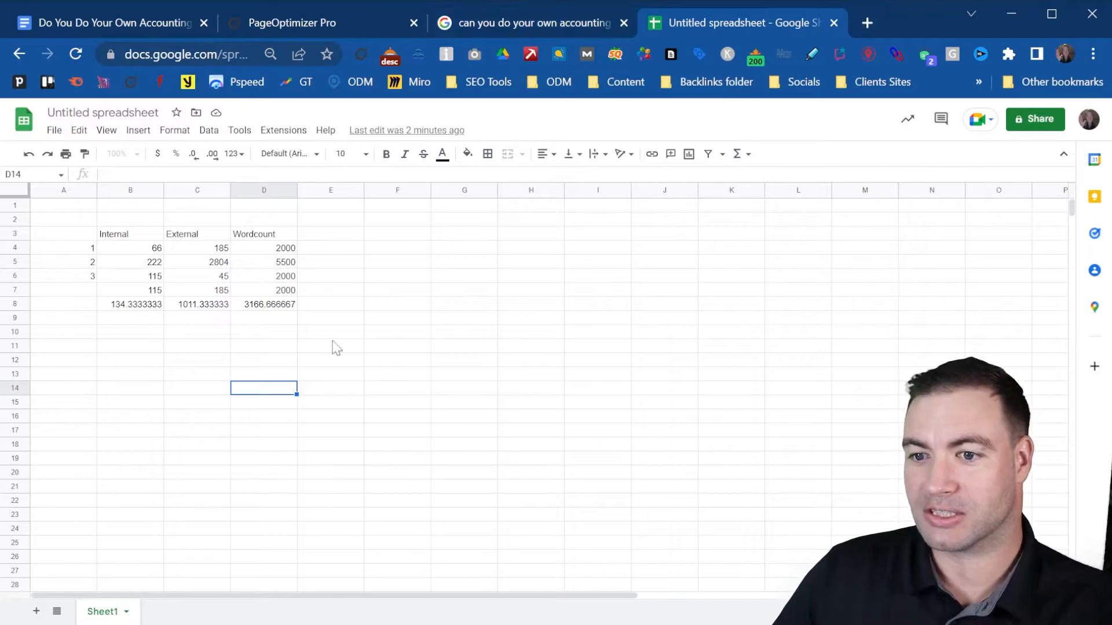
pyautogui.click(284, 309)
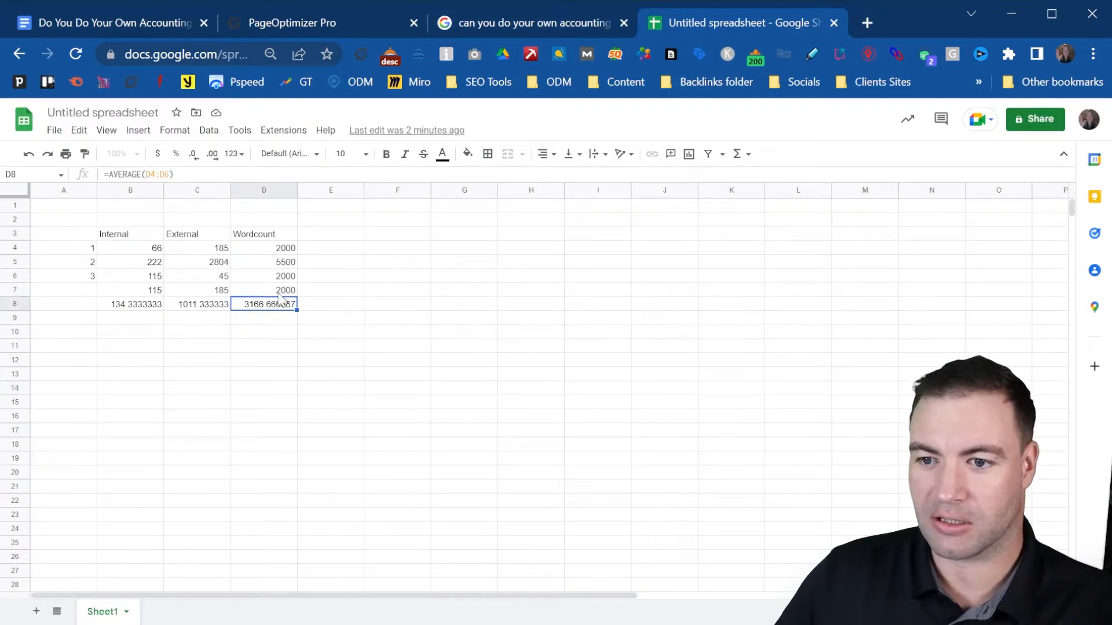
pyautogui.moveTo(253, 291); pyautogui.dragTo(133, 290)
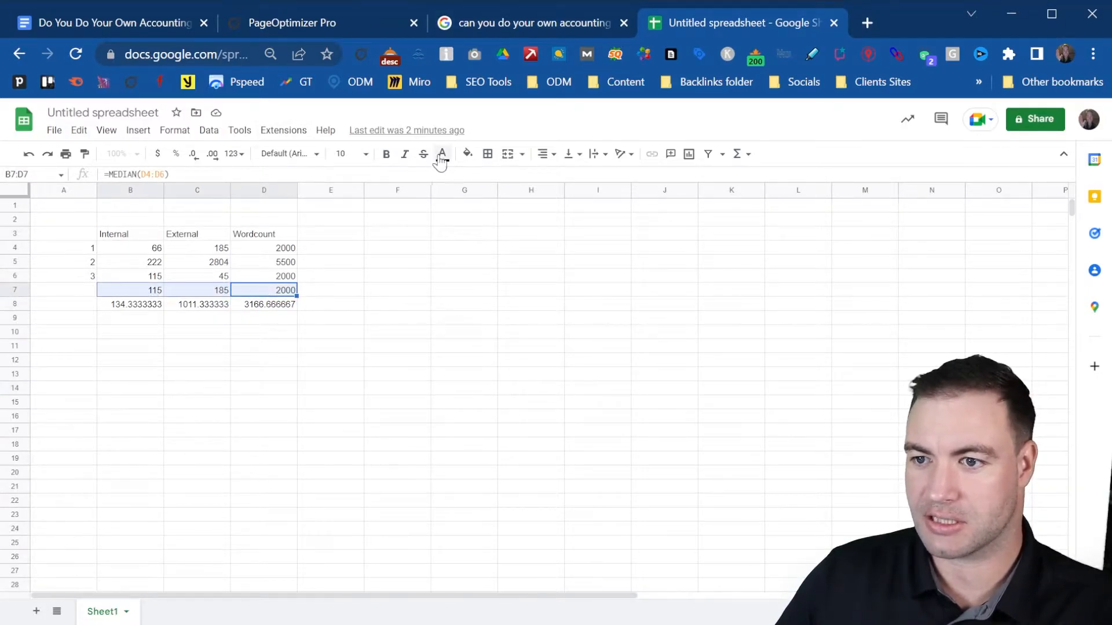
pyautogui.click(465, 156)
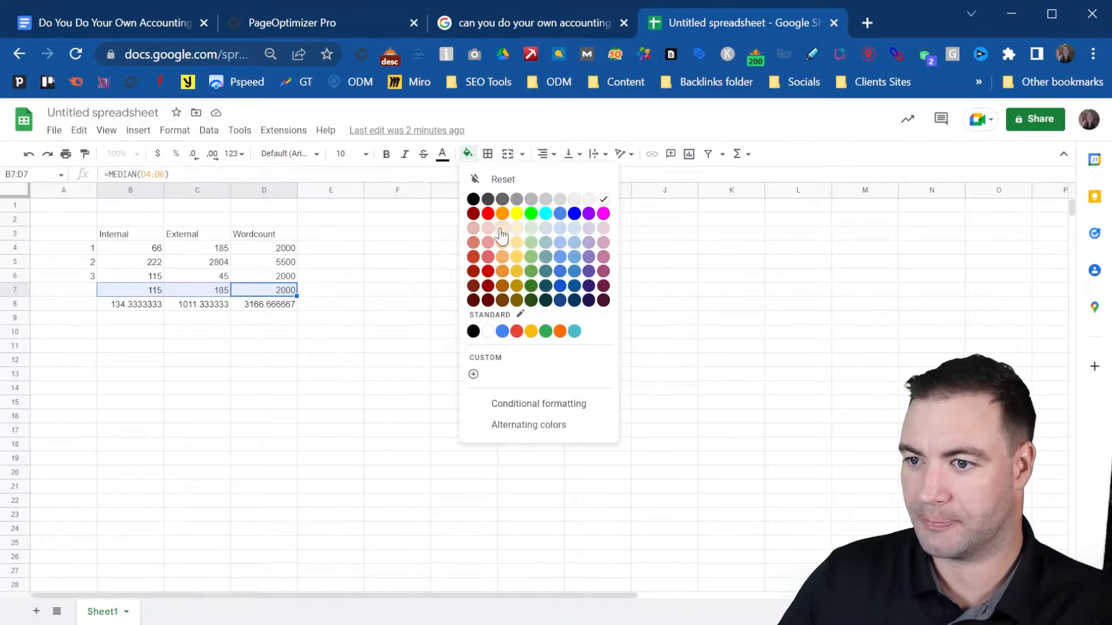
pyautogui.click(502, 236)
pyautogui.click(361, 280)
pyautogui.click(260, 296)
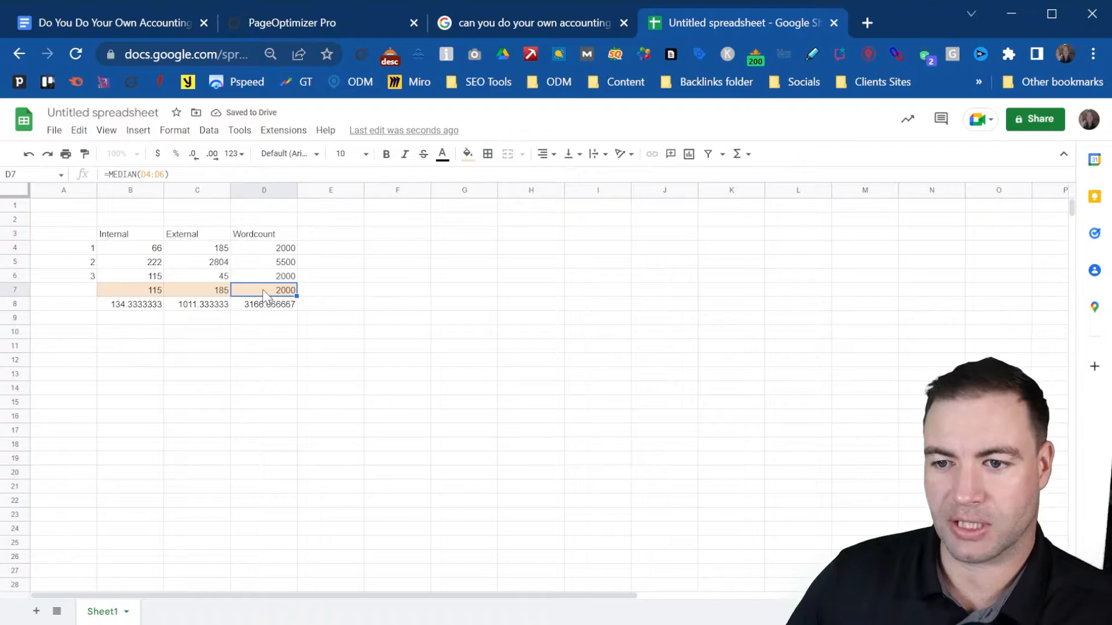
pyautogui.click(215, 293)
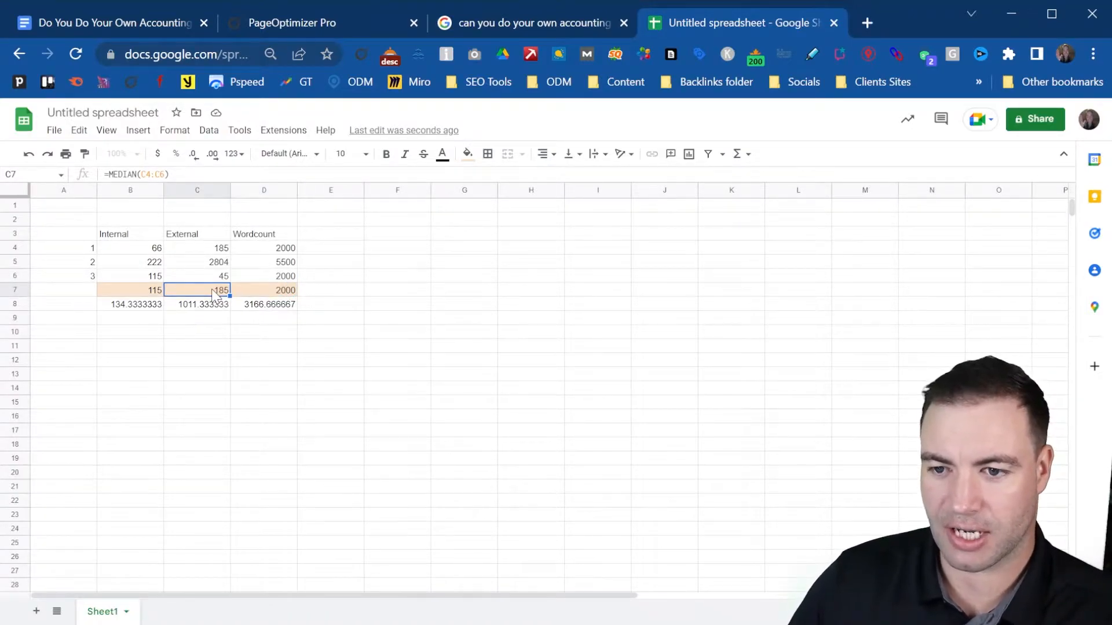
pyautogui.click(141, 295)
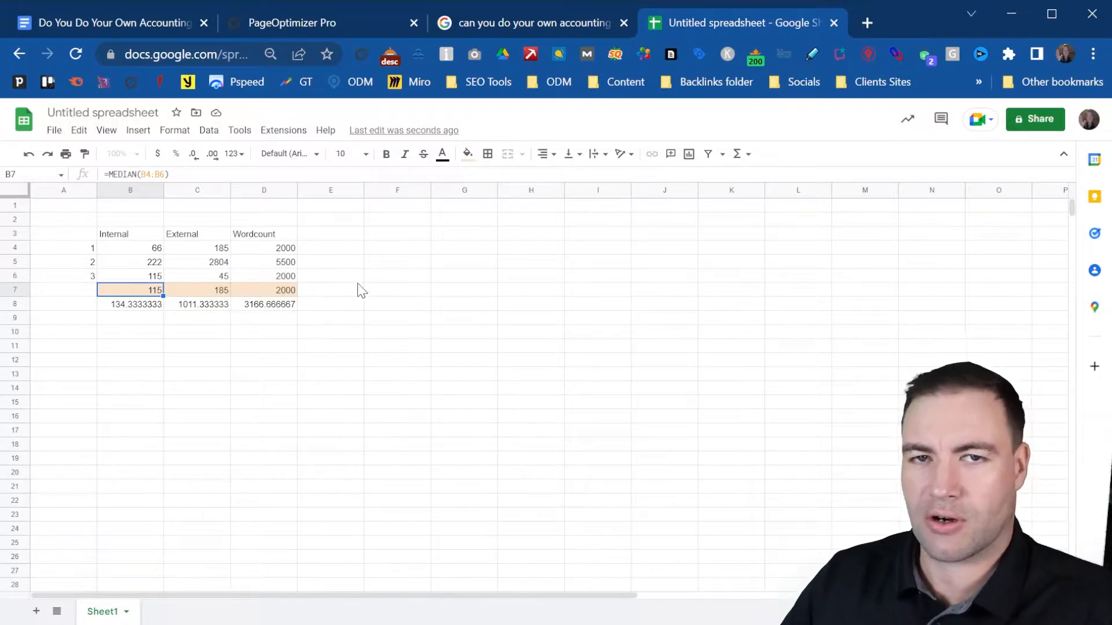
# - Switch to the accounting article in Google Docs and skim its sections from the introduction to the later headings
pyautogui.click(153, 26)
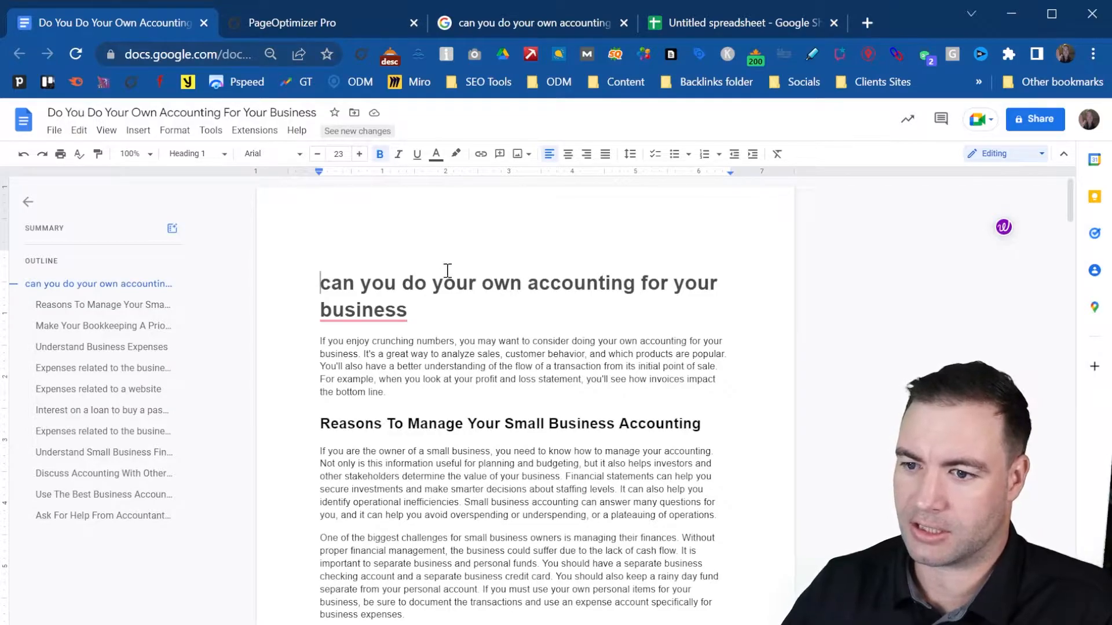
pyautogui.scroll(-20, 492, 284)
pyautogui.scroll(-20, 525, 283)
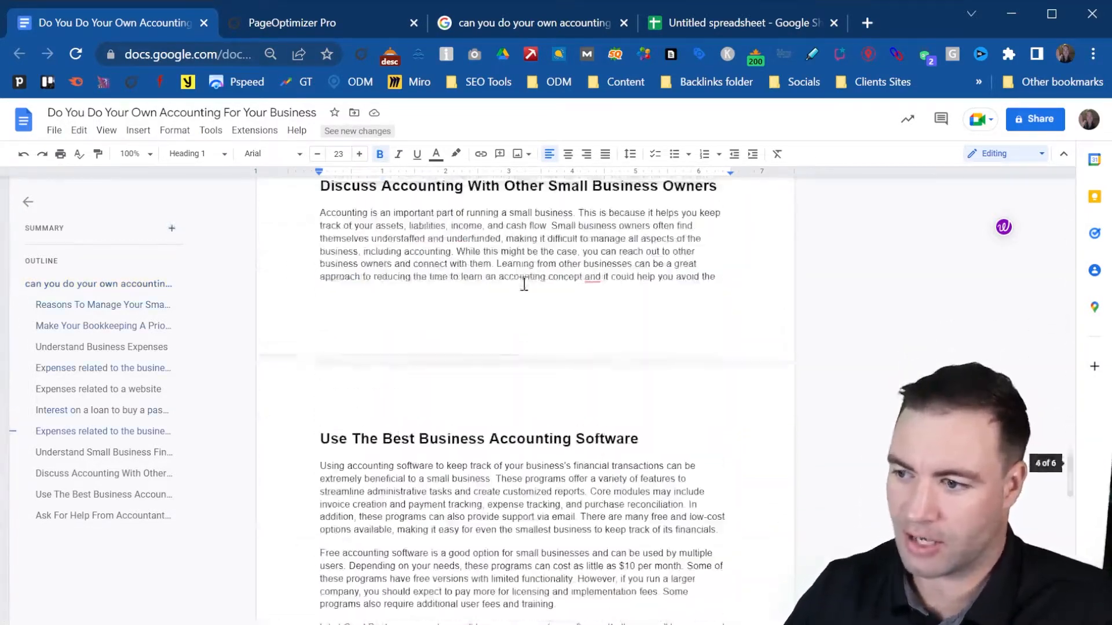
pyautogui.scroll(5, 520, 284)
pyautogui.hotkey('ctrl', 'Home')
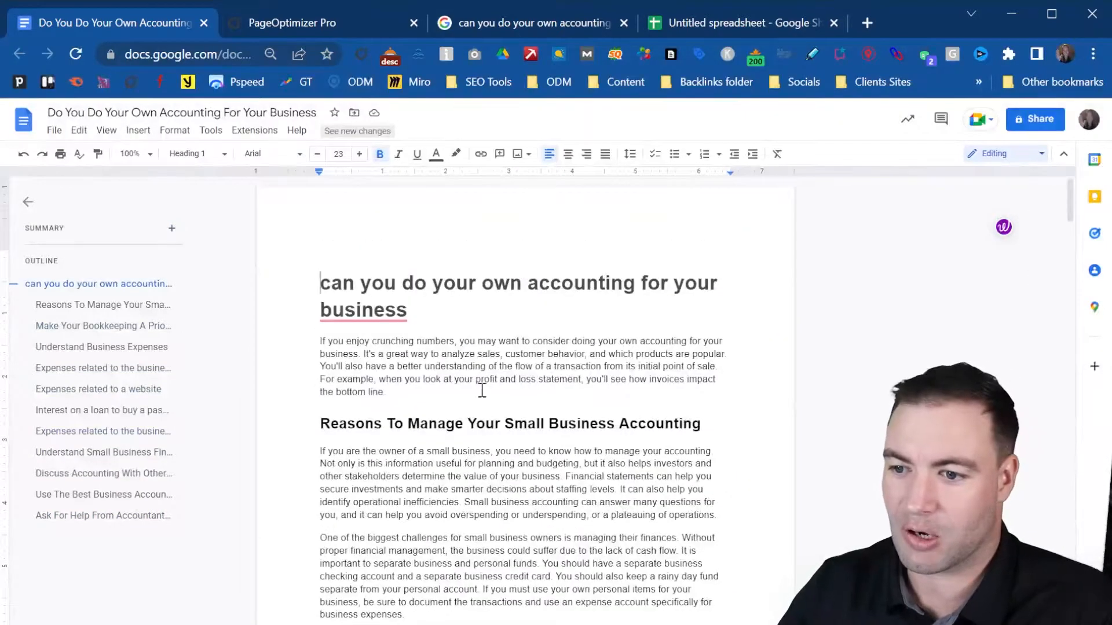
pyautogui.scroll(-3, 509, 409)
# - Switch to PageOptimizer Pro and start a new page in the sba.gov1 project using the Custom Setup
pyautogui.click(315, 26)
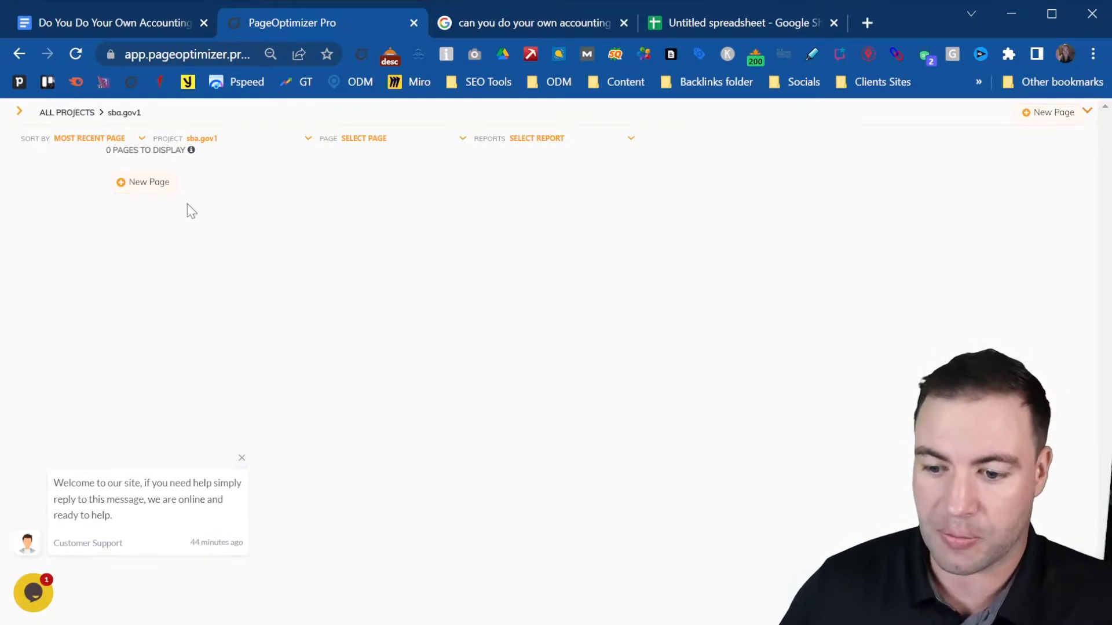
pyautogui.click(148, 183)
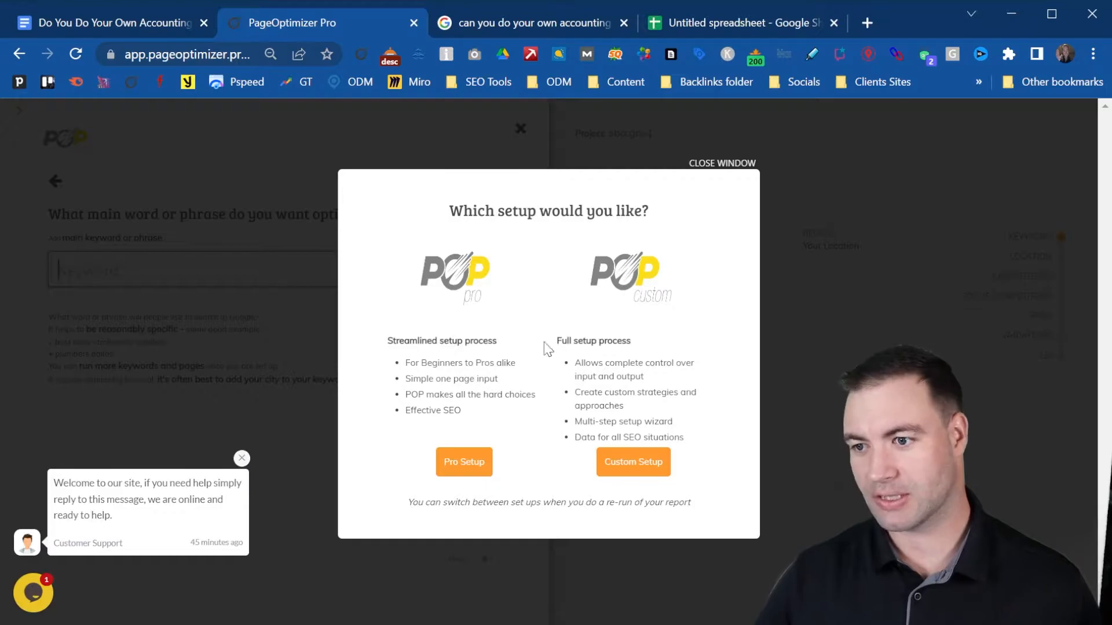
pyautogui.moveTo(575, 363); pyautogui.dragTo(642, 416)
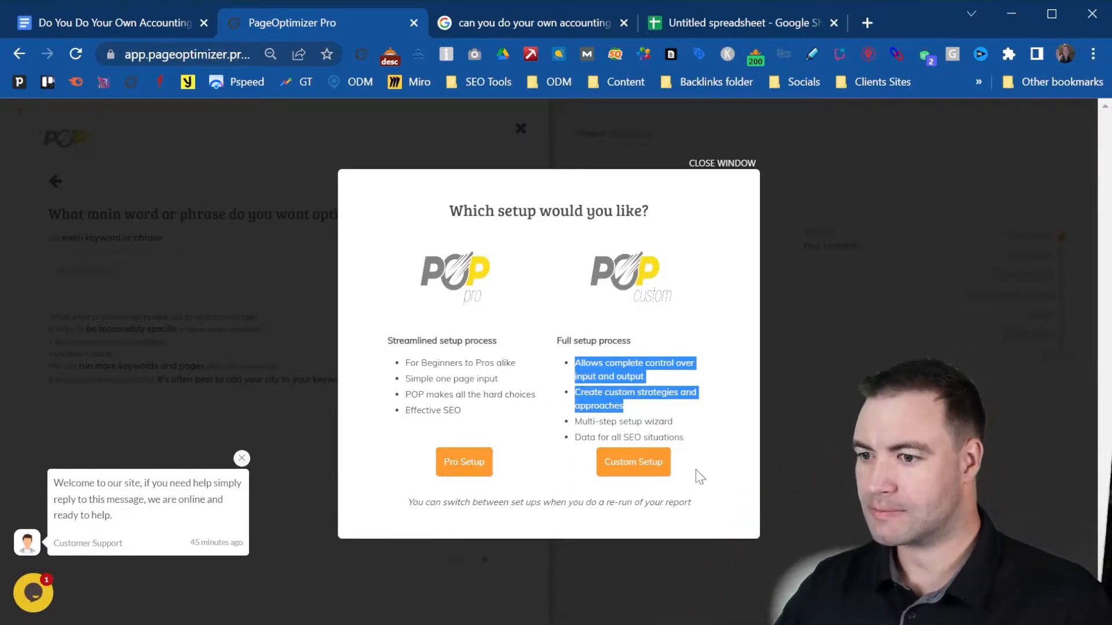
pyautogui.click(631, 470)
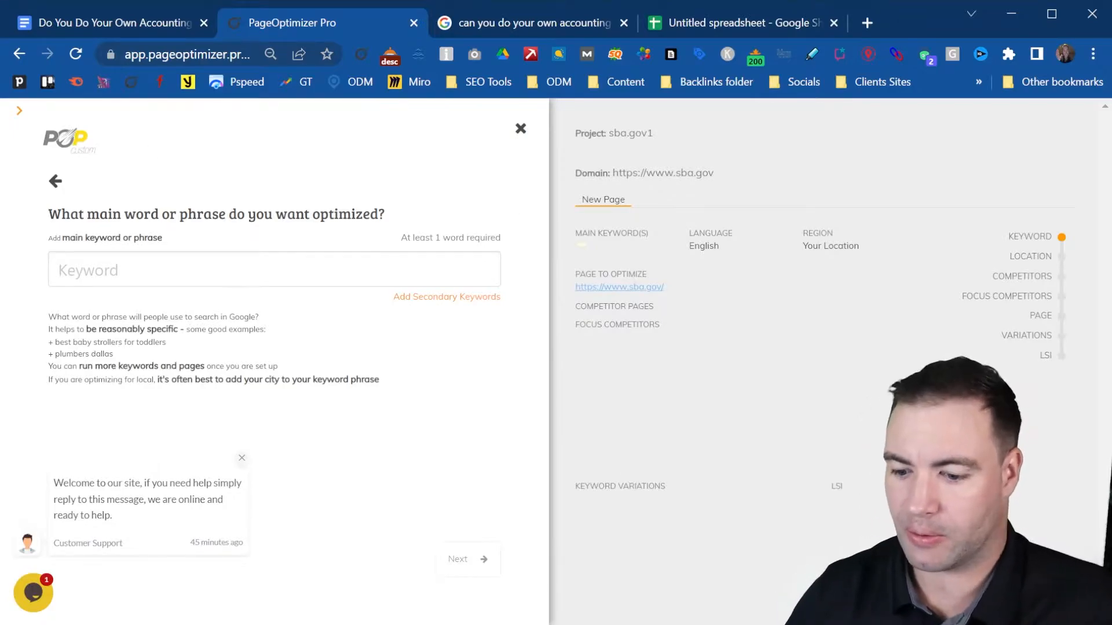
# - Set the main keyword to "can you do your own accounting for your business" and continue to the language and region settings
pyautogui.click(138, 270)
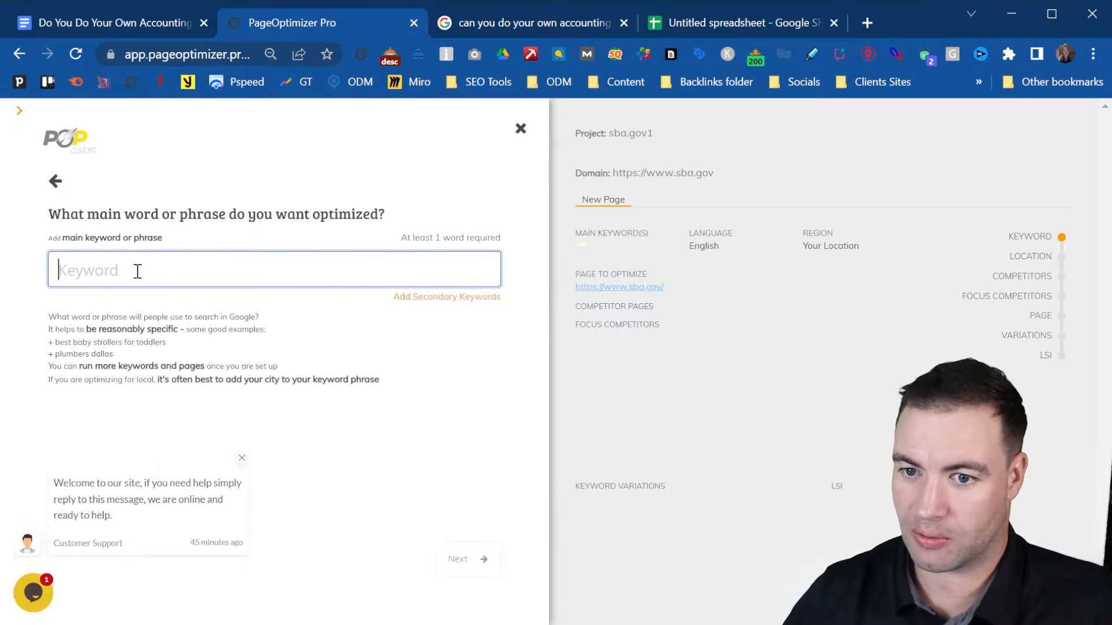
pyautogui.write('can you do your own accounting for your business')
pyautogui.click(461, 564)
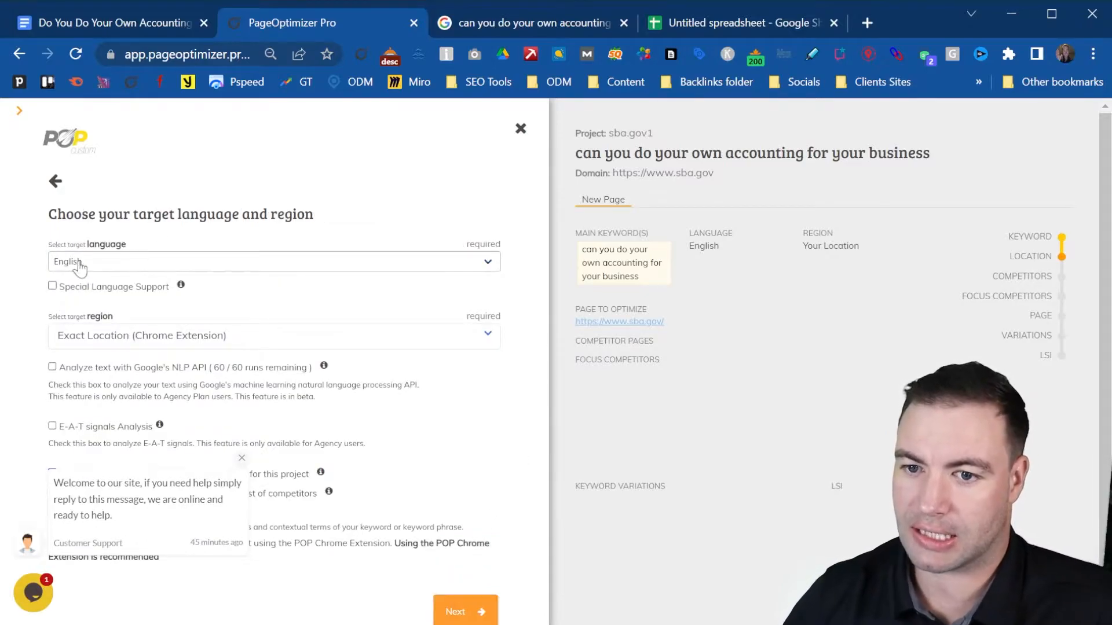
# - Set the target region to United States, enable Google NLP API and E-A-T signals analysis, and continue to the competitor choice
pyautogui.click(285, 339)
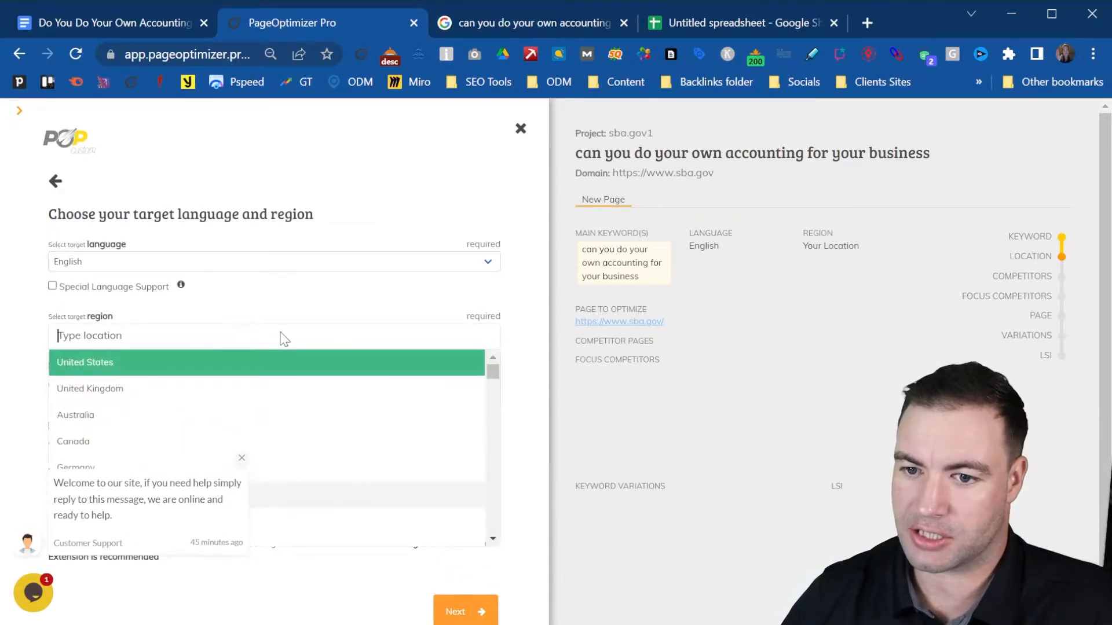
pyautogui.click(133, 362)
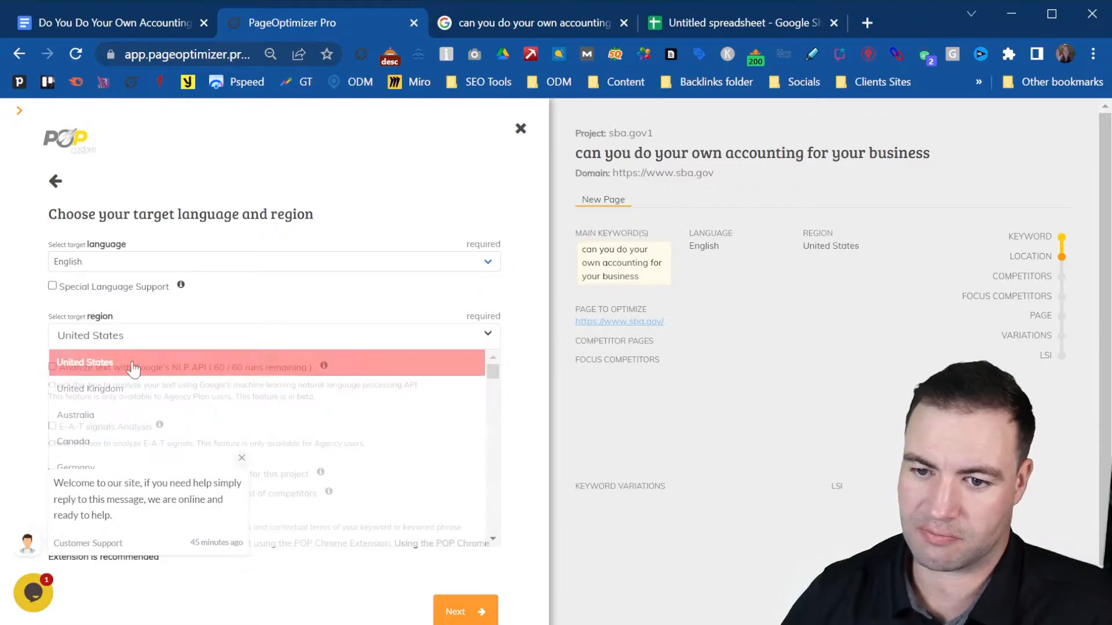
pyautogui.click(52, 368)
pyautogui.scroll(-1, 332, 325)
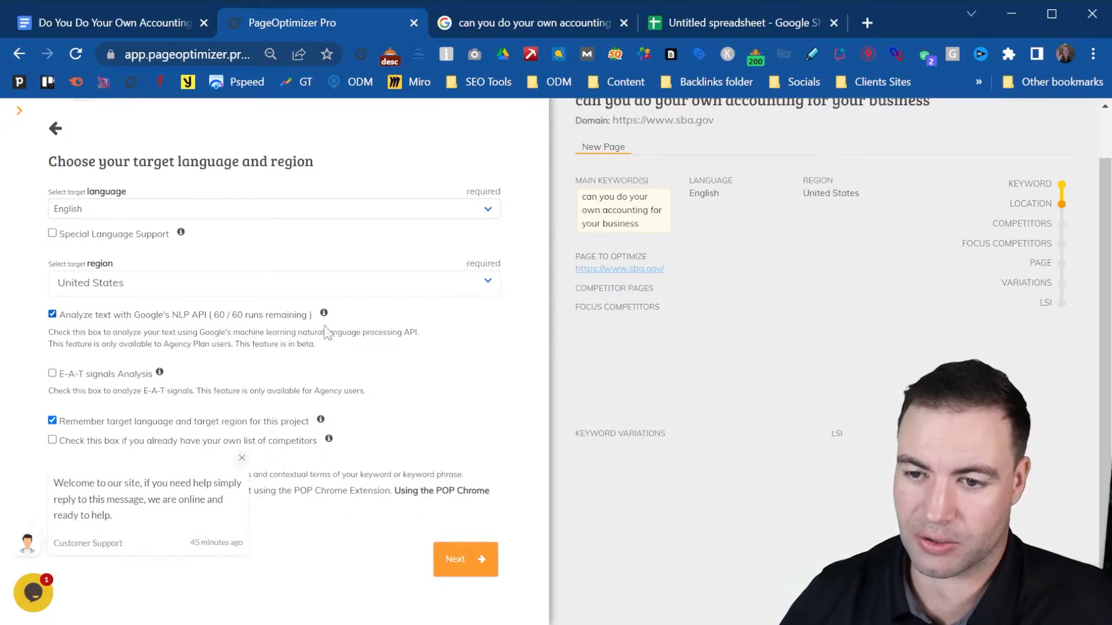
pyautogui.click(52, 374)
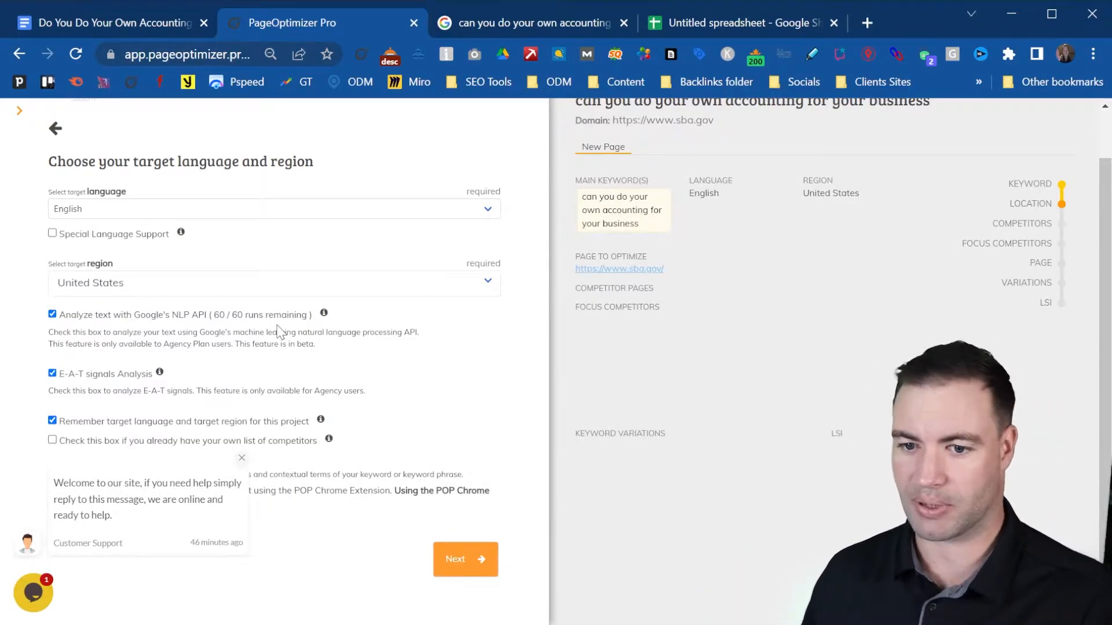
pyautogui.click(239, 459)
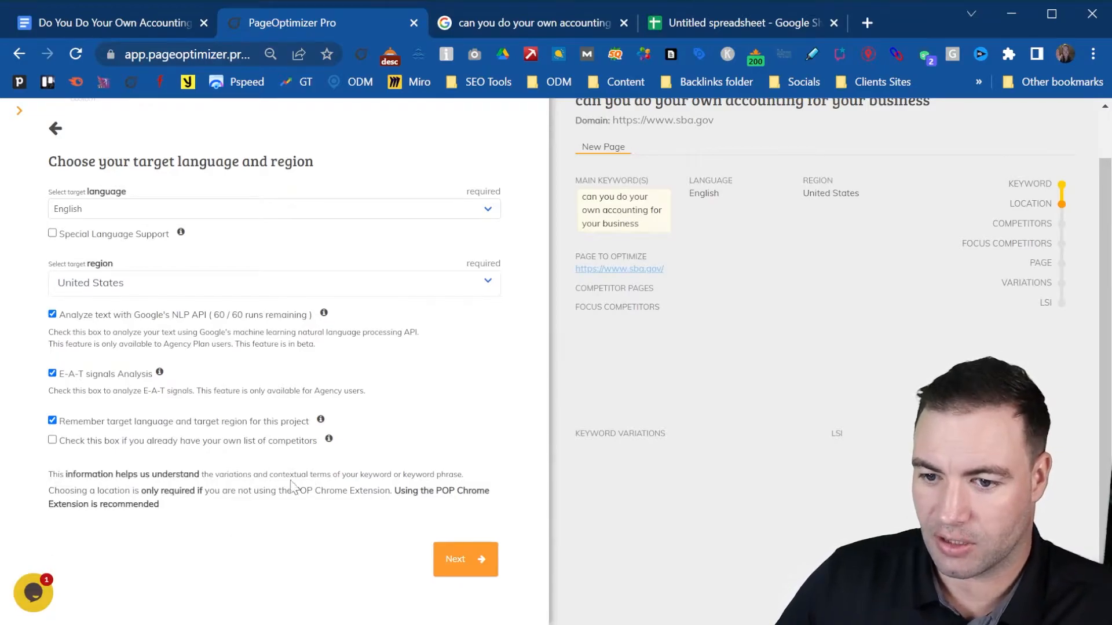
pyautogui.click(465, 561)
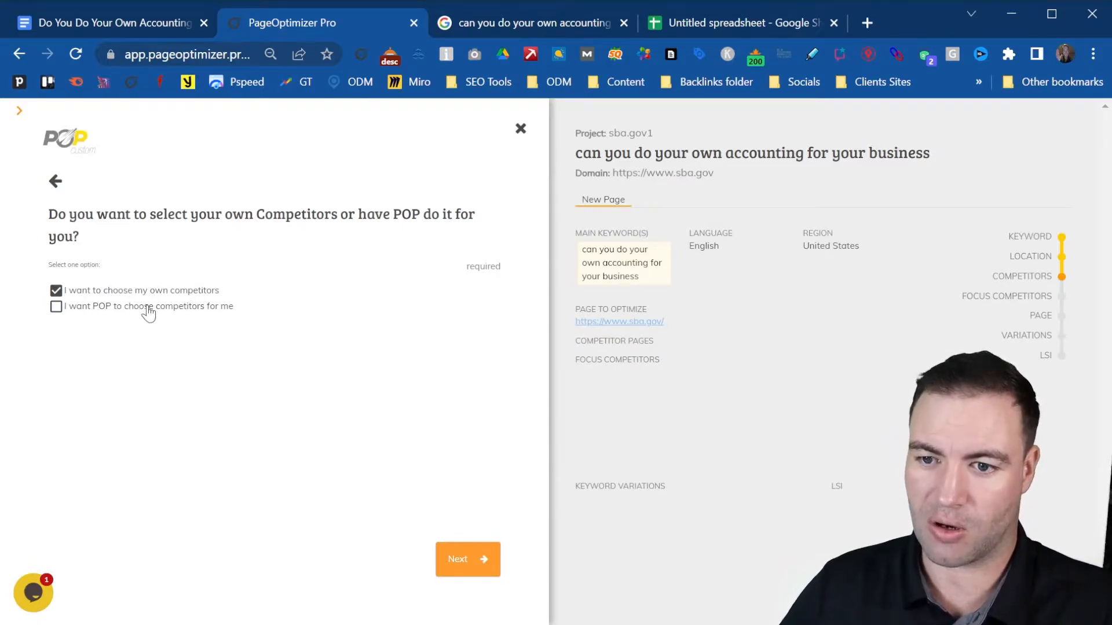
# - Proceed with choosing your own competitors and select the Shopify, Fundera and FreshBooks pages, results 1 to 3
pyautogui.click(473, 570)
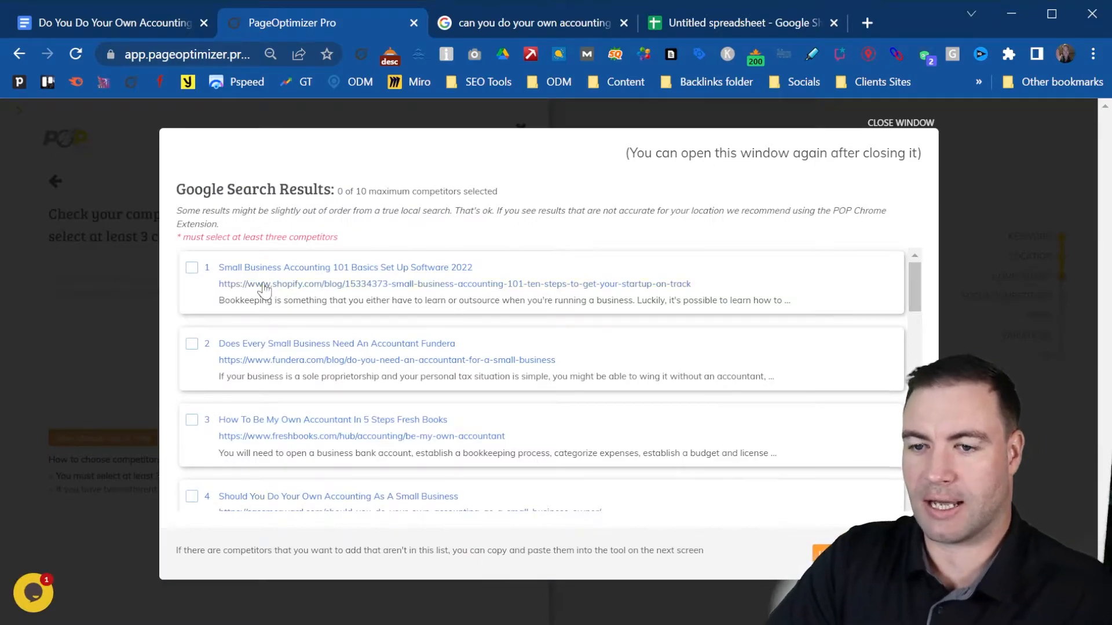
pyautogui.scroll(-15, 478, 317)
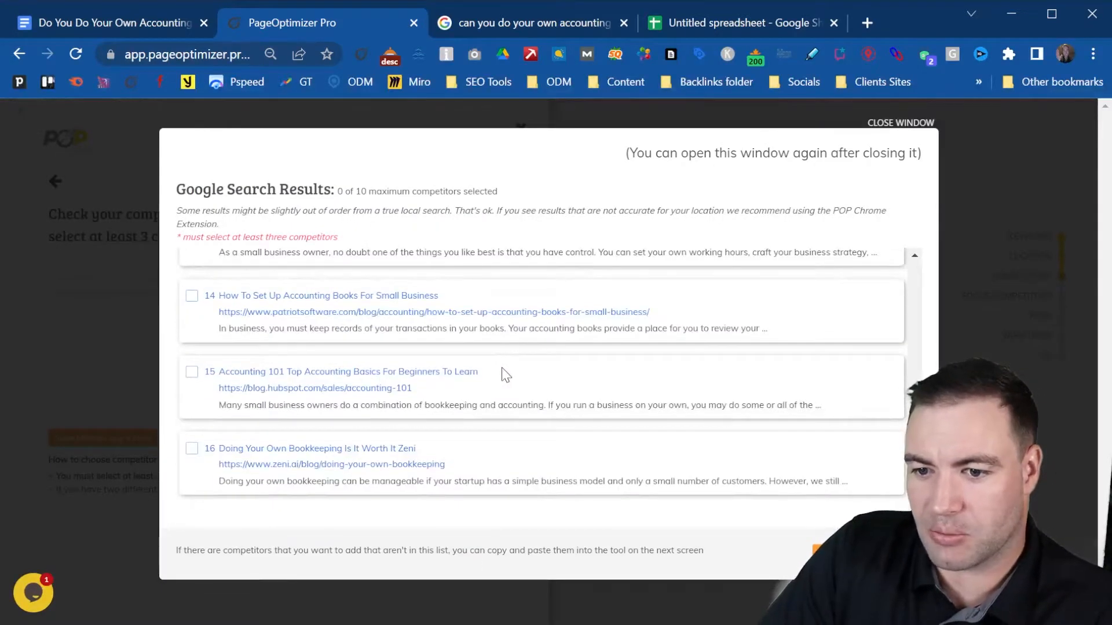
pyautogui.scroll(2, 470, 401)
pyautogui.scroll(13, 471, 402)
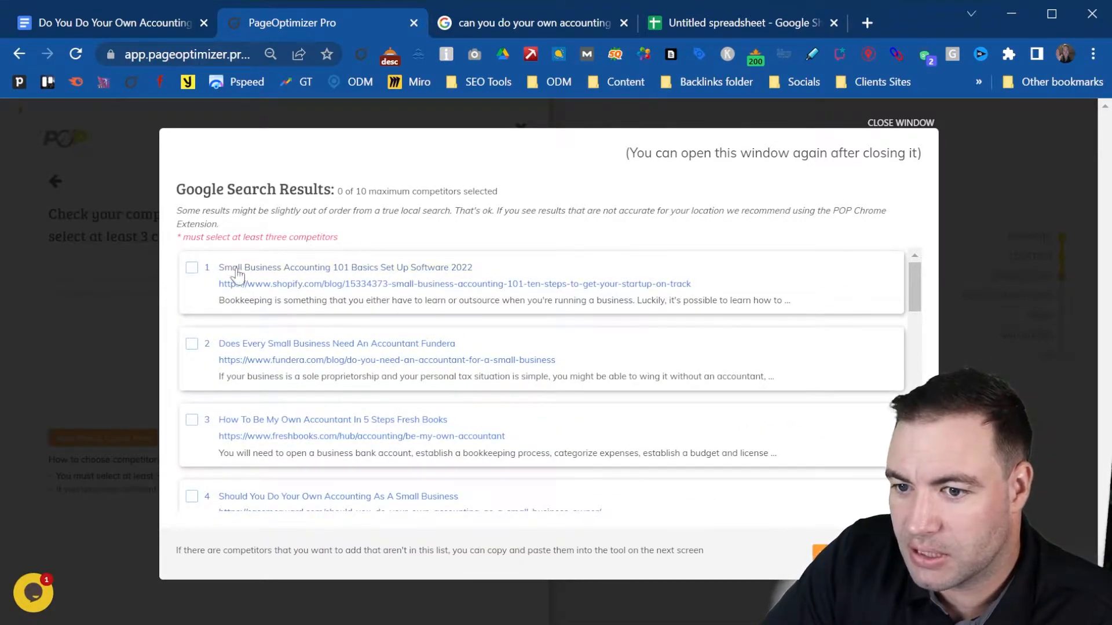
pyautogui.click(191, 267)
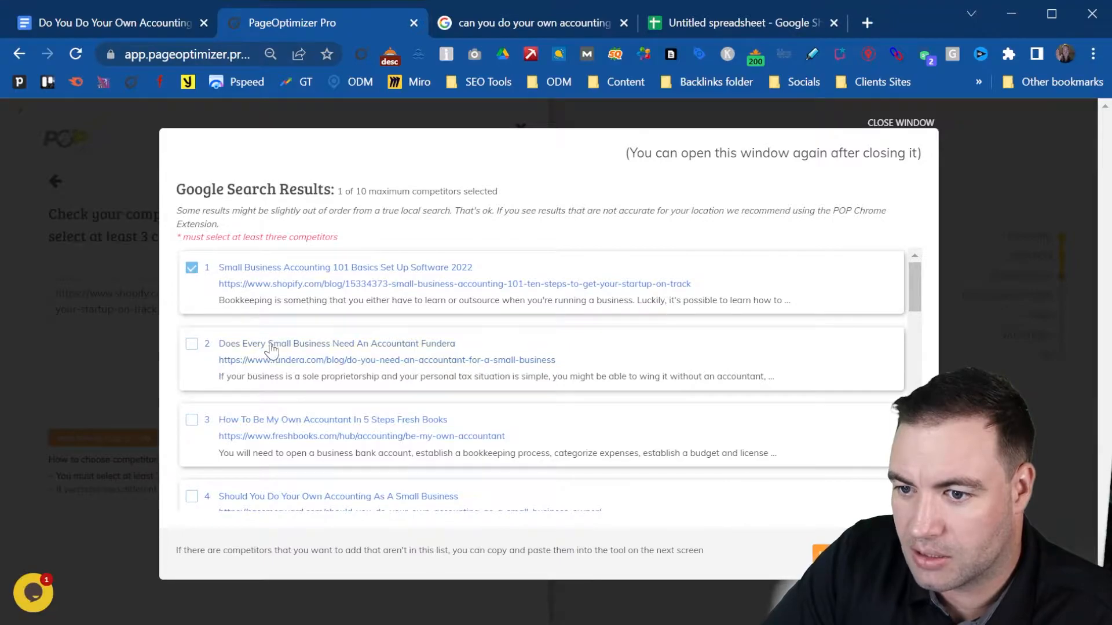
pyautogui.click(191, 344)
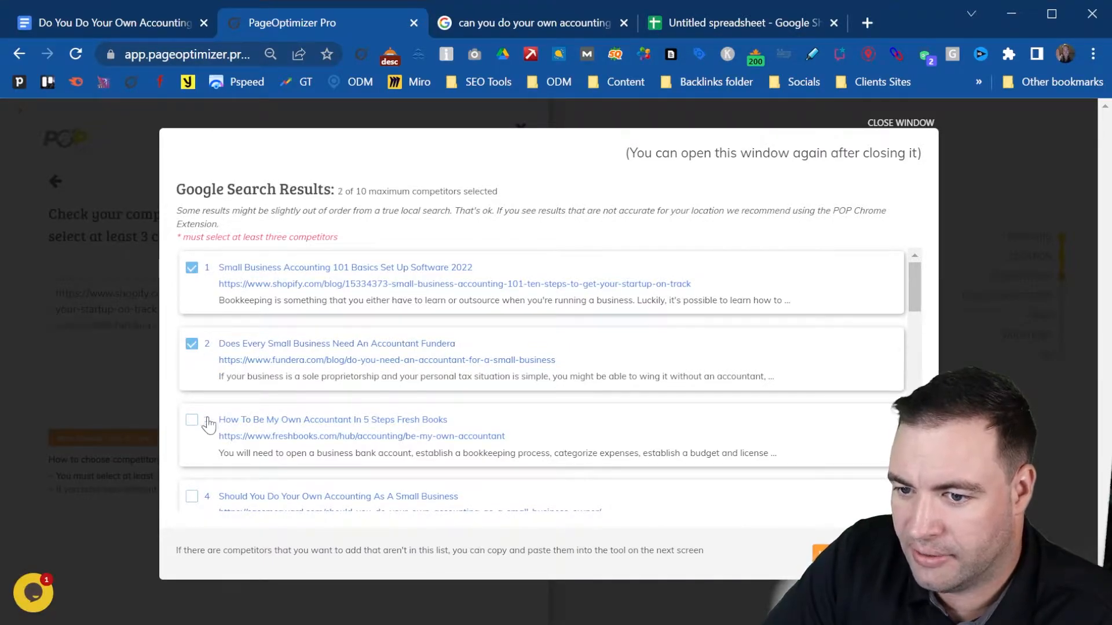
pyautogui.click(194, 422)
# - Add results 4 to 7 as competitors: the cassmerward.com, bench.co, bplans.com and montrealfinancial.ca pages
pyautogui.scroll(-3, 384, 385)
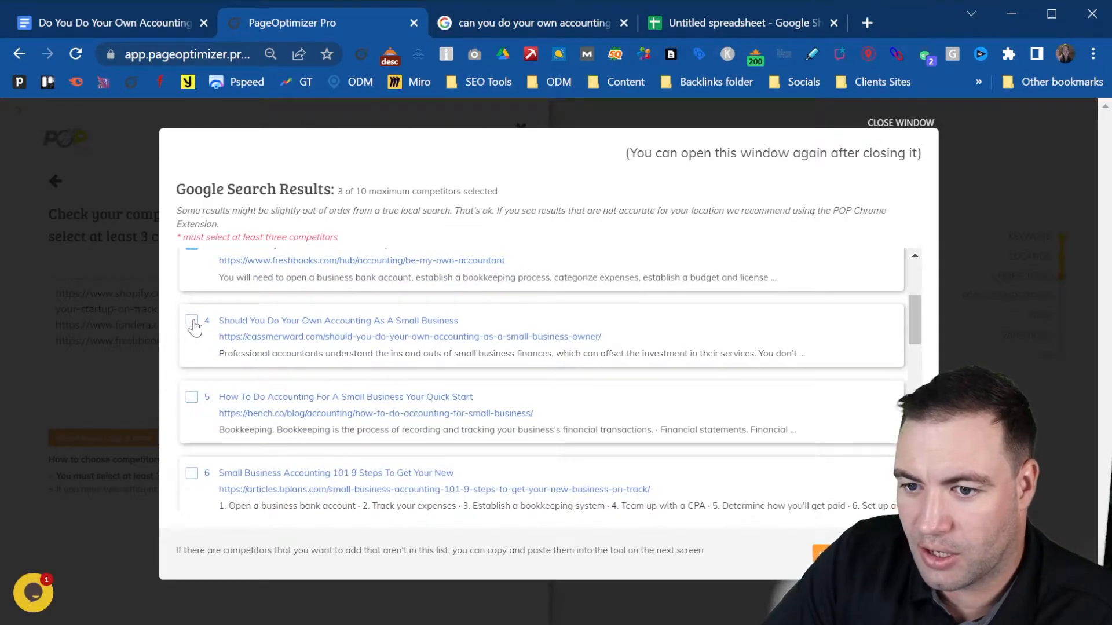
pyautogui.click(193, 326)
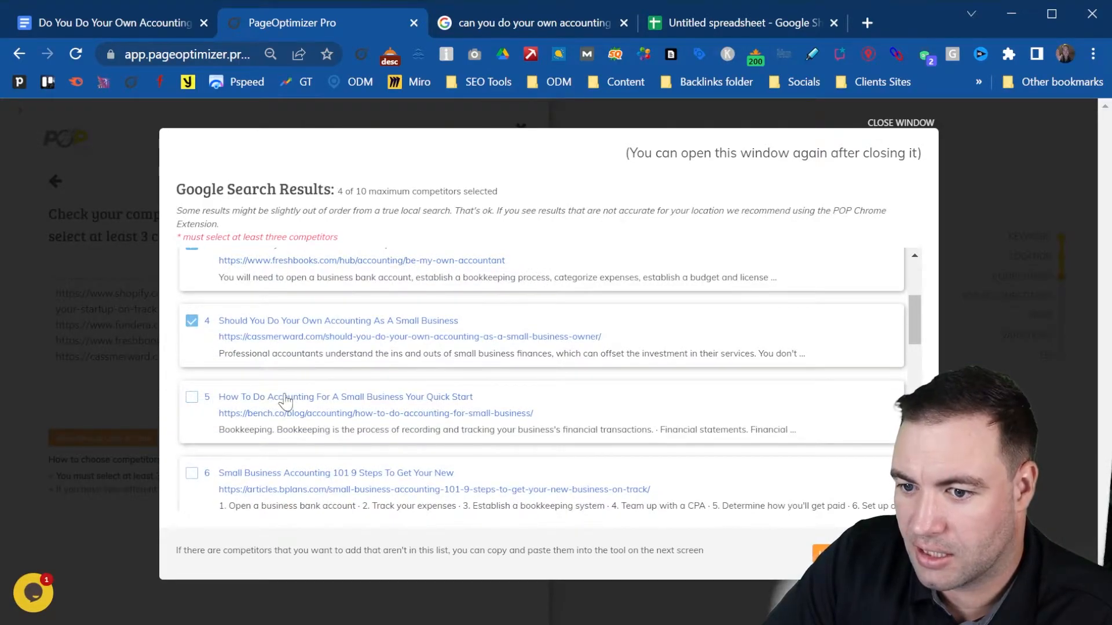
pyautogui.click(191, 398)
pyautogui.scroll(-3, 396, 426)
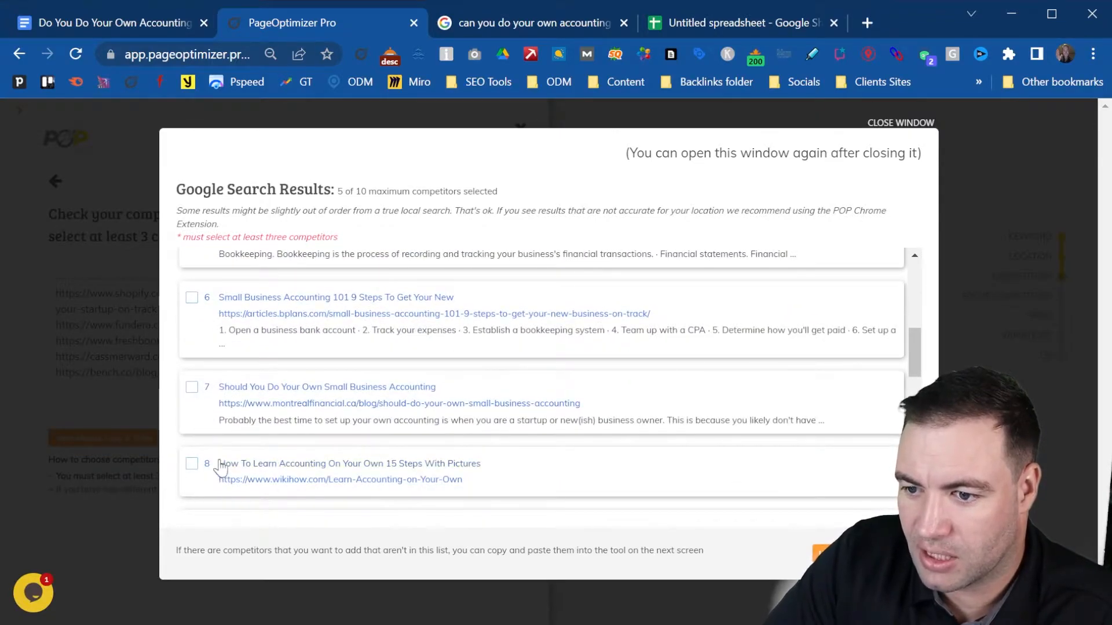
pyautogui.click(191, 298)
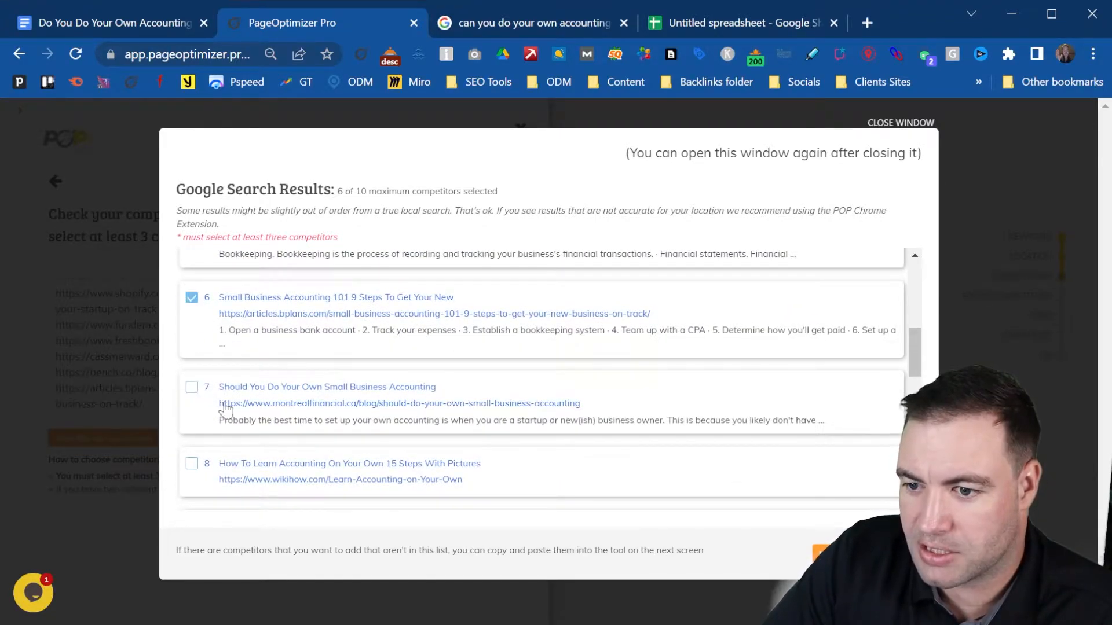
pyautogui.click(192, 386)
# - Add the easybooksapp.com bookkeeping page as a competitor and open the wikiHow accounting result in a new tab for inspection
pyautogui.scroll(-1, 472, 463)
pyautogui.scroll(-3, 471, 463)
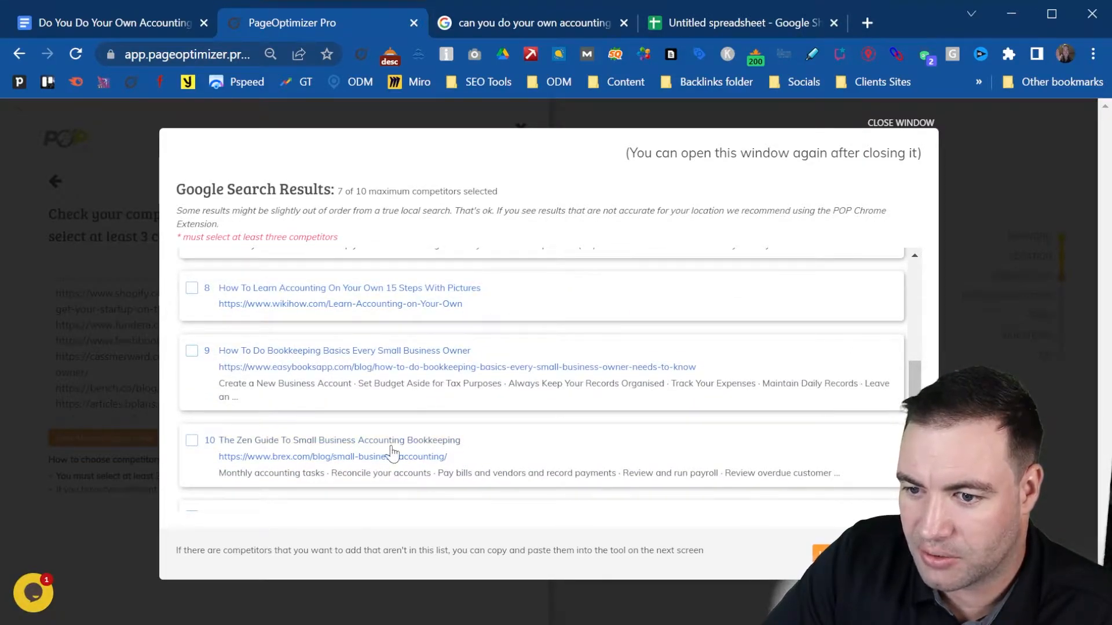
pyautogui.click(192, 351)
pyautogui.scroll(-1, 304, 409)
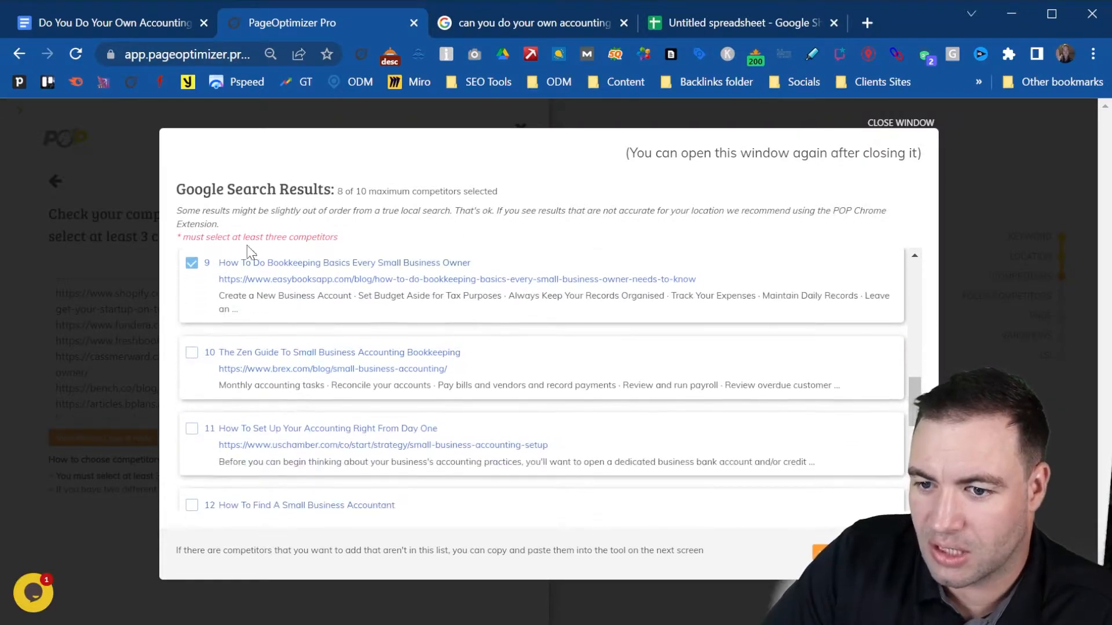
pyautogui.scroll(1, 330, 379)
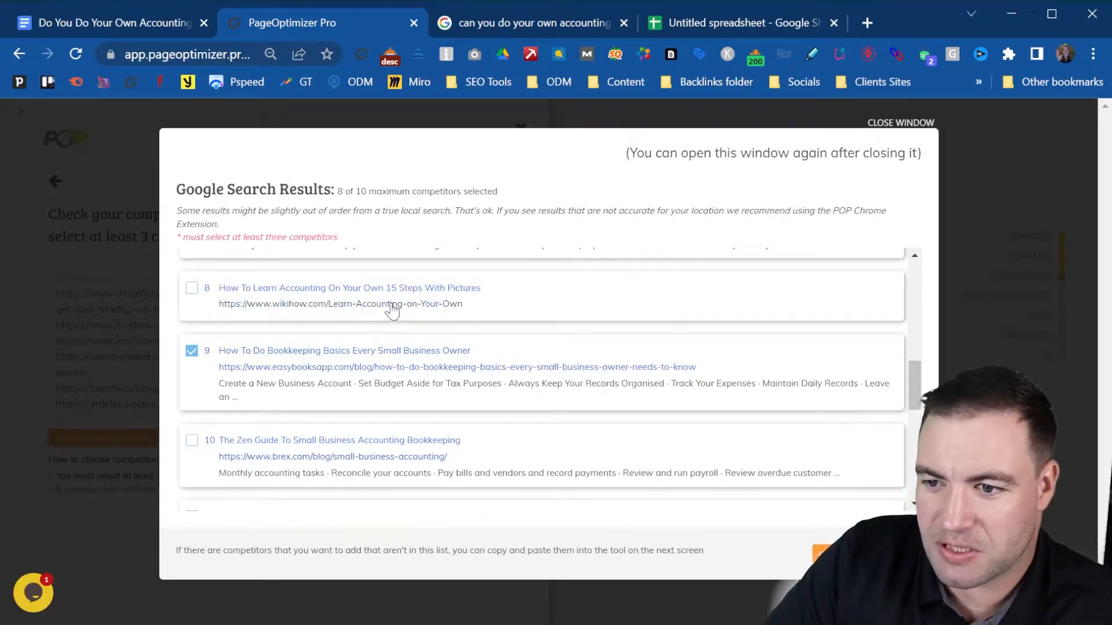
pyautogui.middleClick(426, 307)
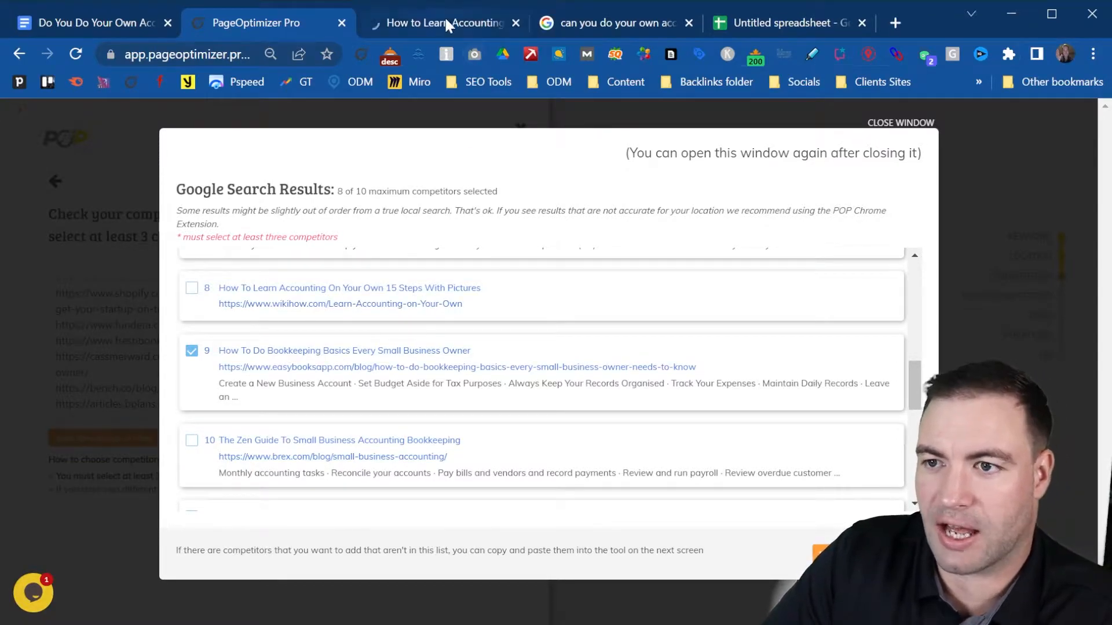
# - Inspect the wikiHow article on learning accounting, return to the competitor list and close the article's tab
pyautogui.click(446, 18)
pyautogui.scroll(-10, 259, 418)
pyautogui.scroll(-7, 259, 418)
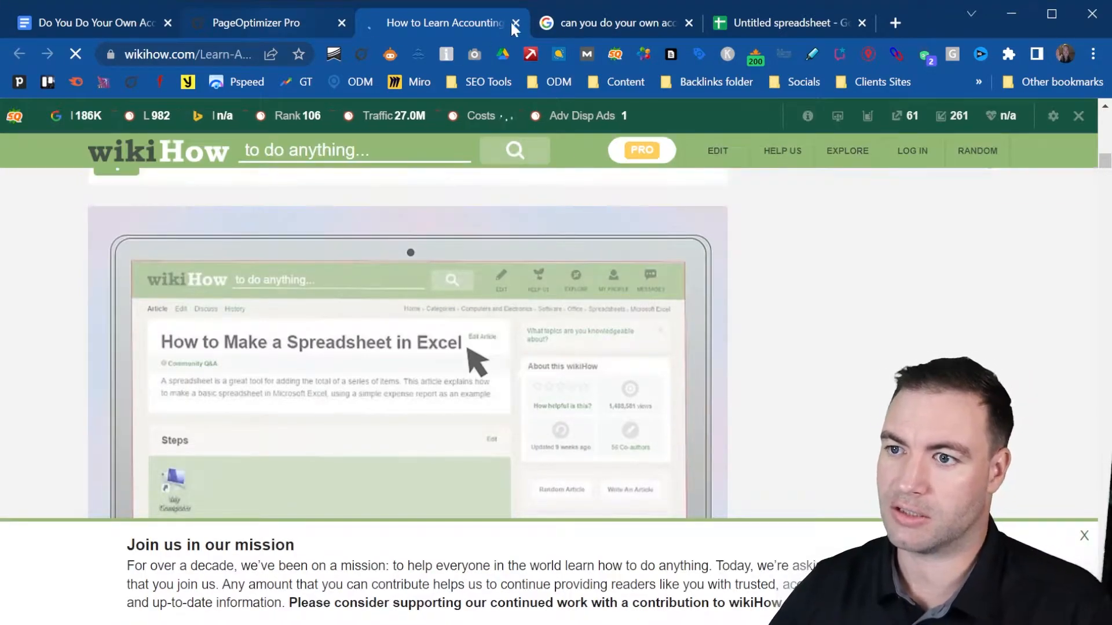
pyautogui.hotkey('ctrl', 'shift', 'Tab')
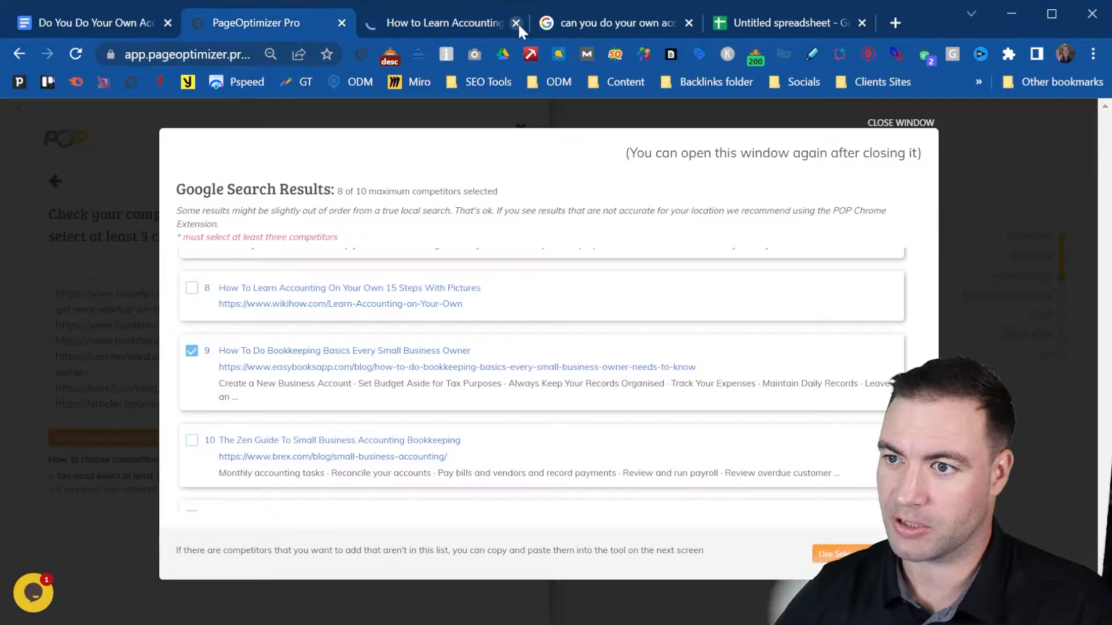
pyautogui.click(516, 23)
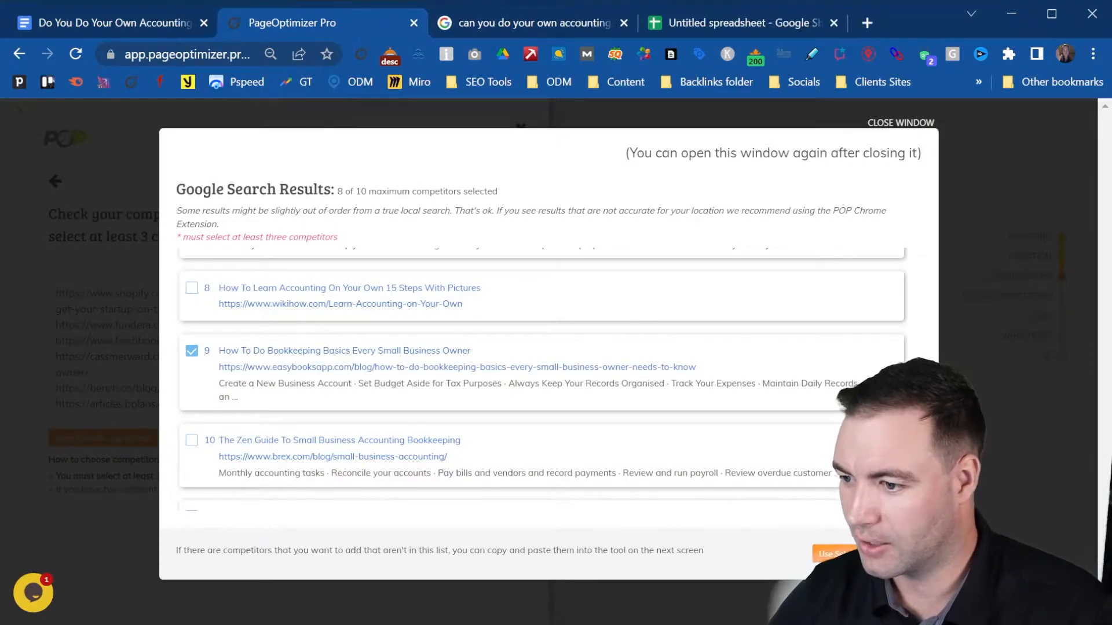
# - Use the selected competitors, accept the competitor list and choose the Shopify page as a focus competitor
pyautogui.click(864, 554)
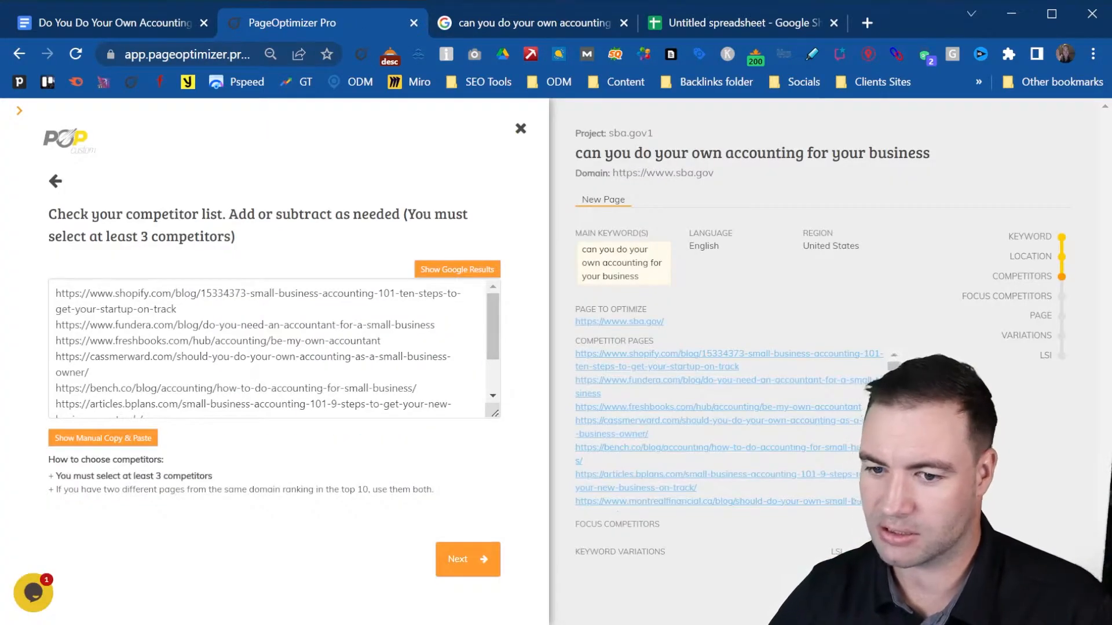
pyautogui.click(484, 565)
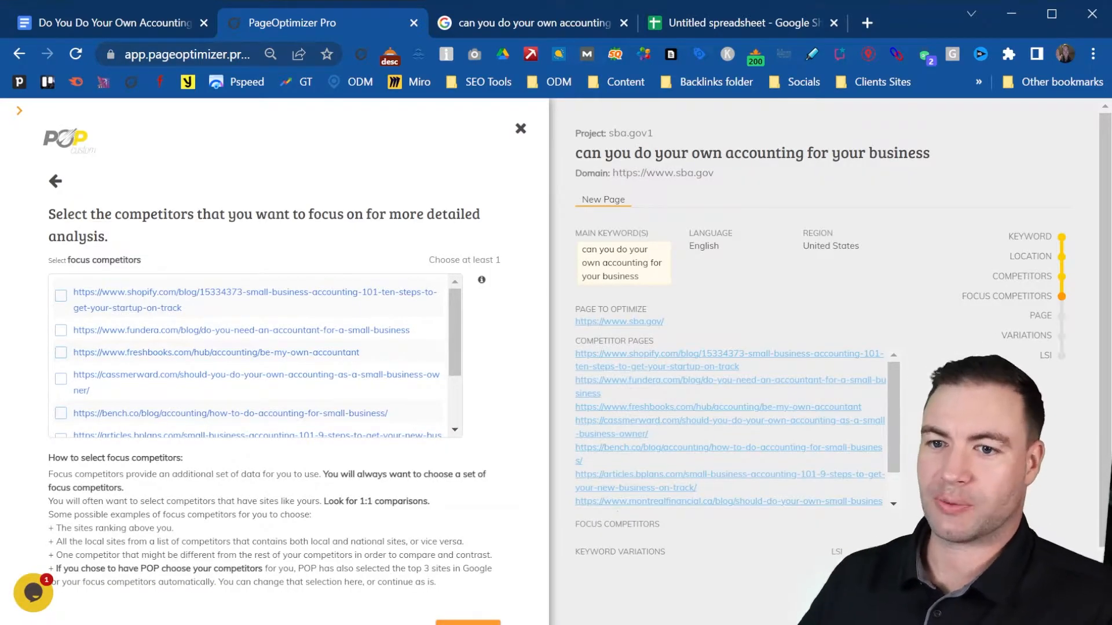
pyautogui.click(62, 297)
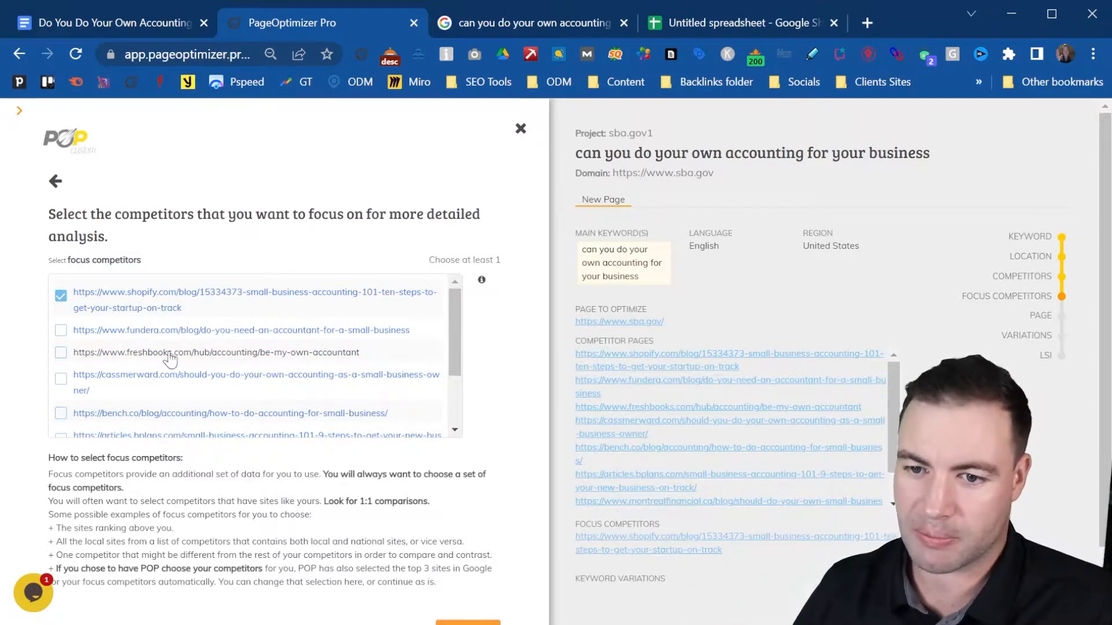
pyautogui.scroll(-2, 202, 359)
pyautogui.scroll(3, 211, 365)
pyautogui.scroll(1, 156, 302)
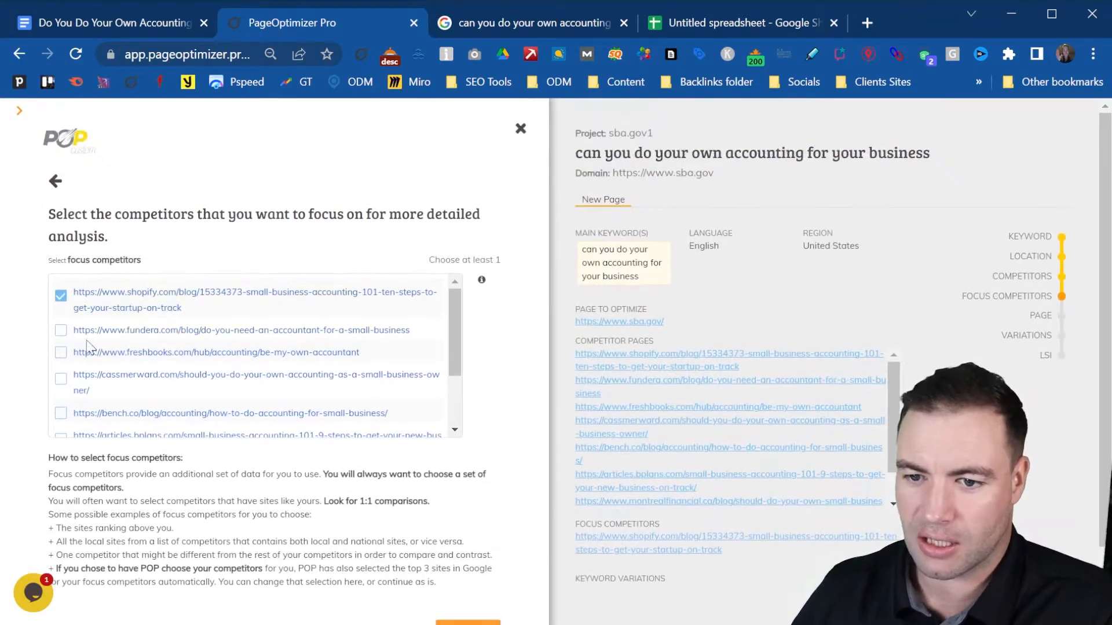
# - Add the Fundera, FreshBooks, cassmerward.com and bench.co pages as focus competitors and continue to the page setup
pyautogui.click(61, 331)
pyautogui.click(60, 354)
pyautogui.click(61, 379)
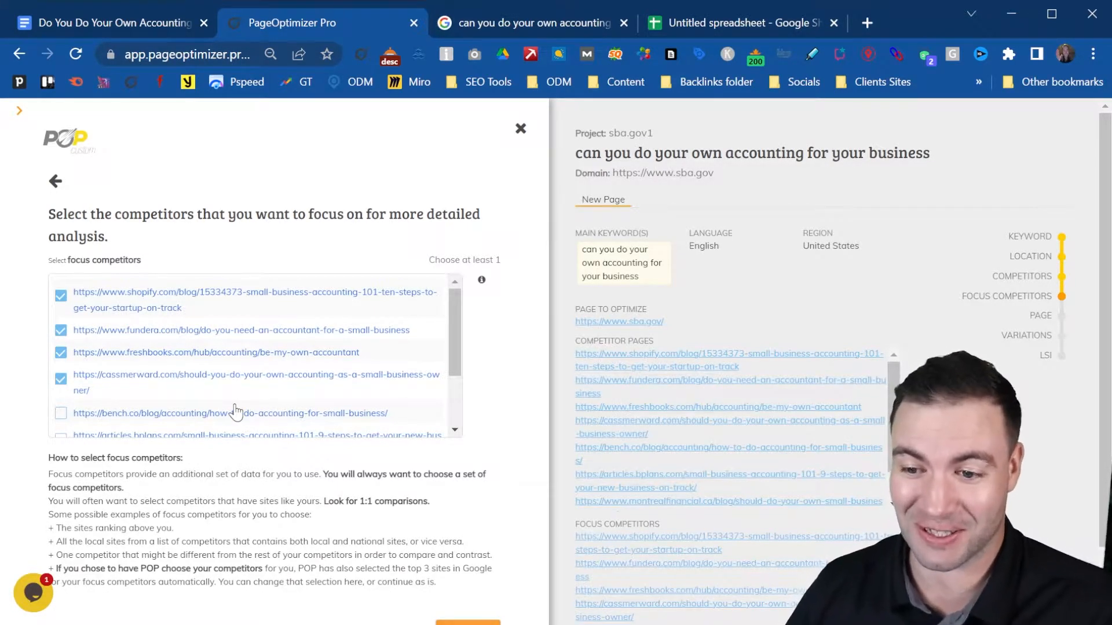
pyautogui.click(60, 413)
pyautogui.scroll(-3, 412, 434)
pyautogui.scroll(-2, 503, 463)
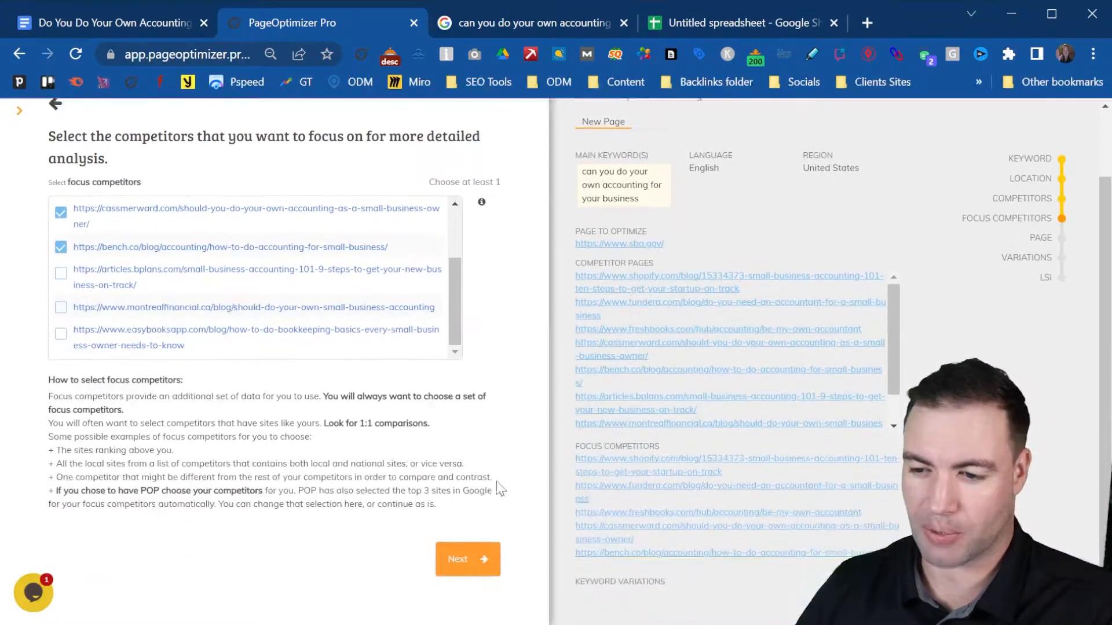
pyautogui.click(456, 560)
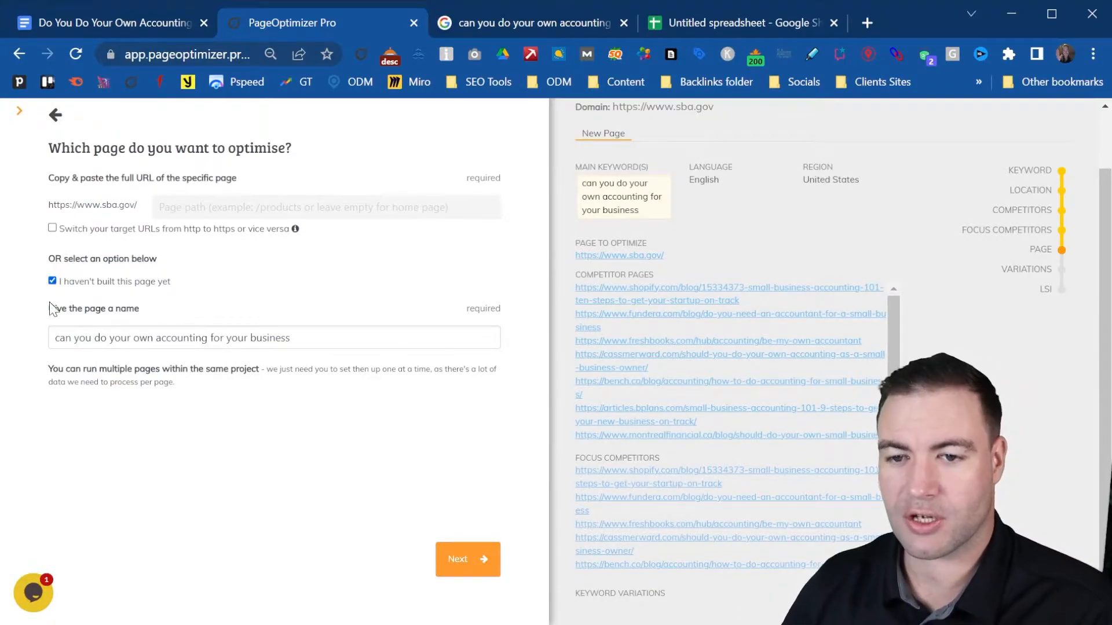
# - Check the alternative page source options, keep the page marked as not built yet and continue to the keyword variations
pyautogui.click(52, 280)
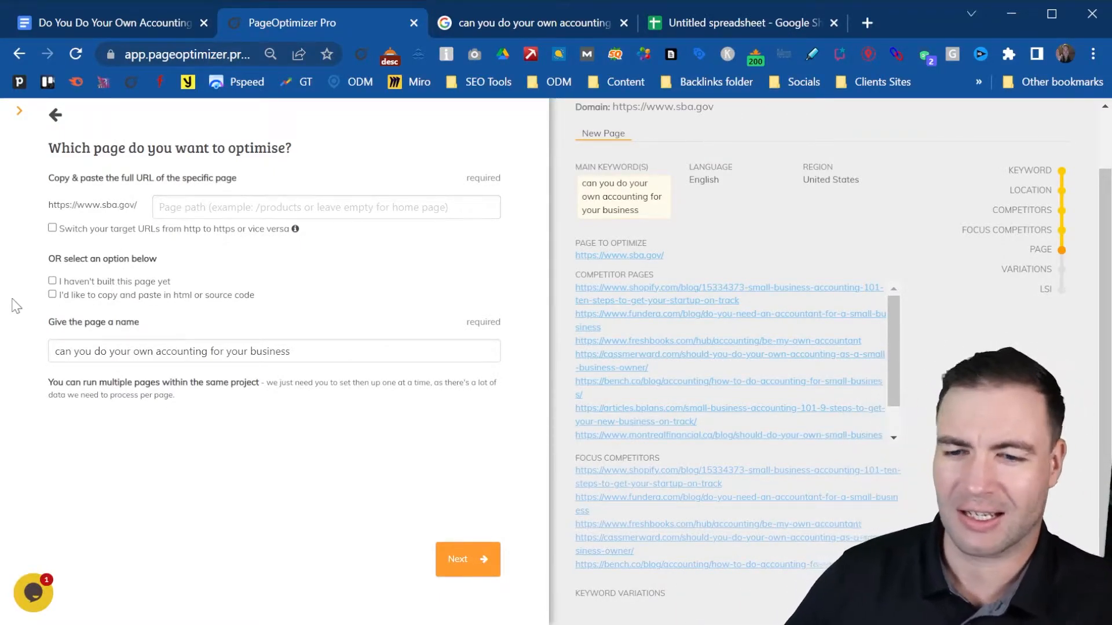
pyautogui.click(52, 280)
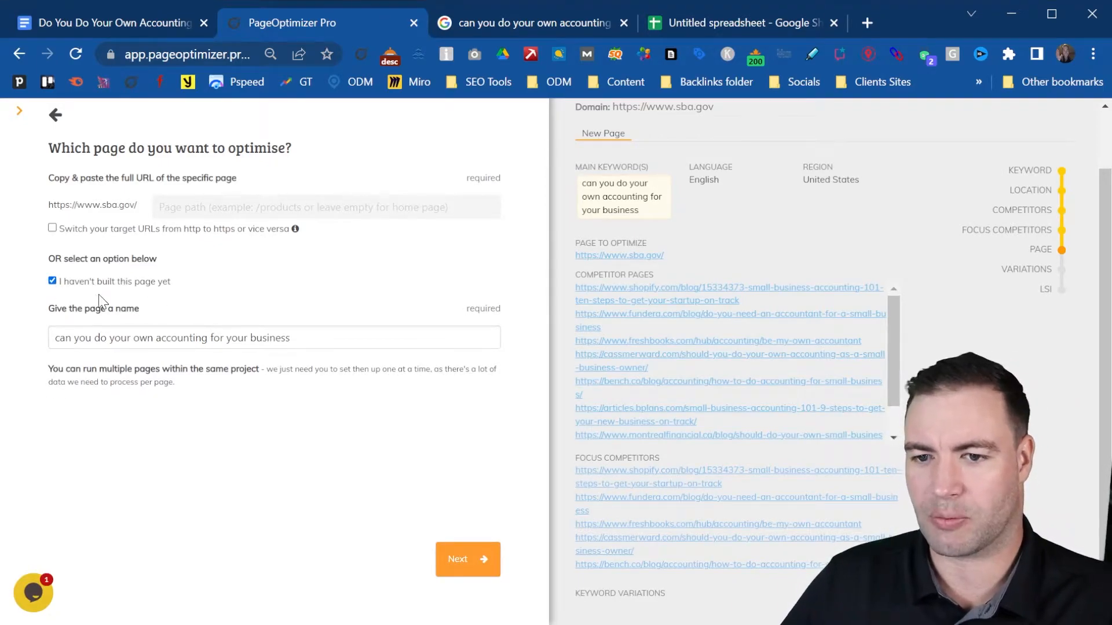
pyautogui.click(480, 560)
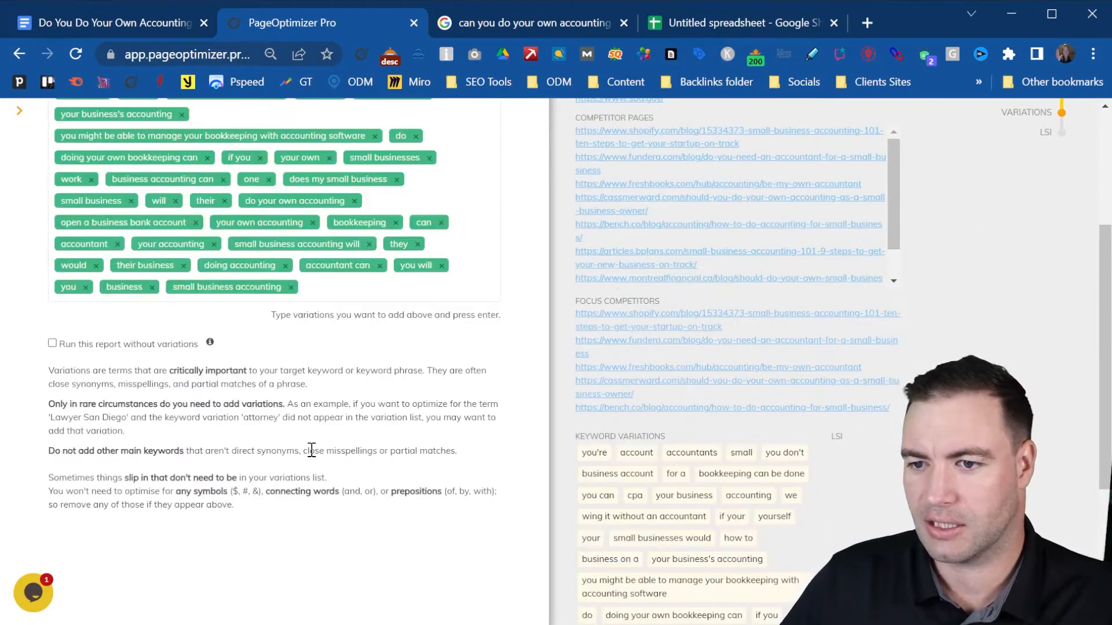
# - Review the suggested keyword variations and their guidance, keep them all and continue to the LSI terms
pyautogui.scroll(4, 347, 394)
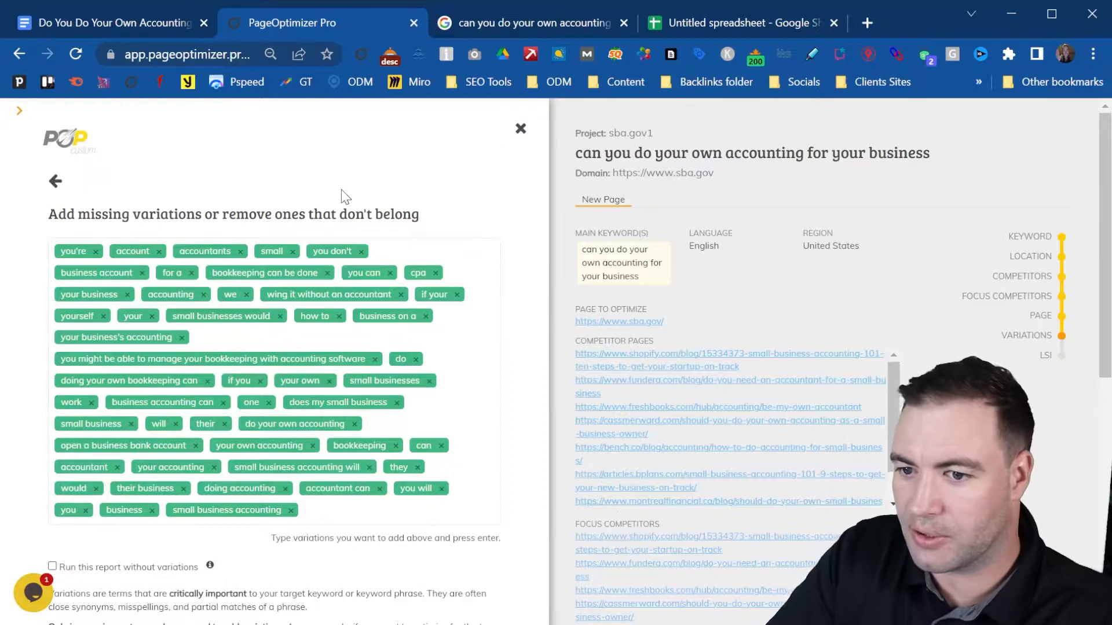
pyautogui.scroll(-2, 386, 293)
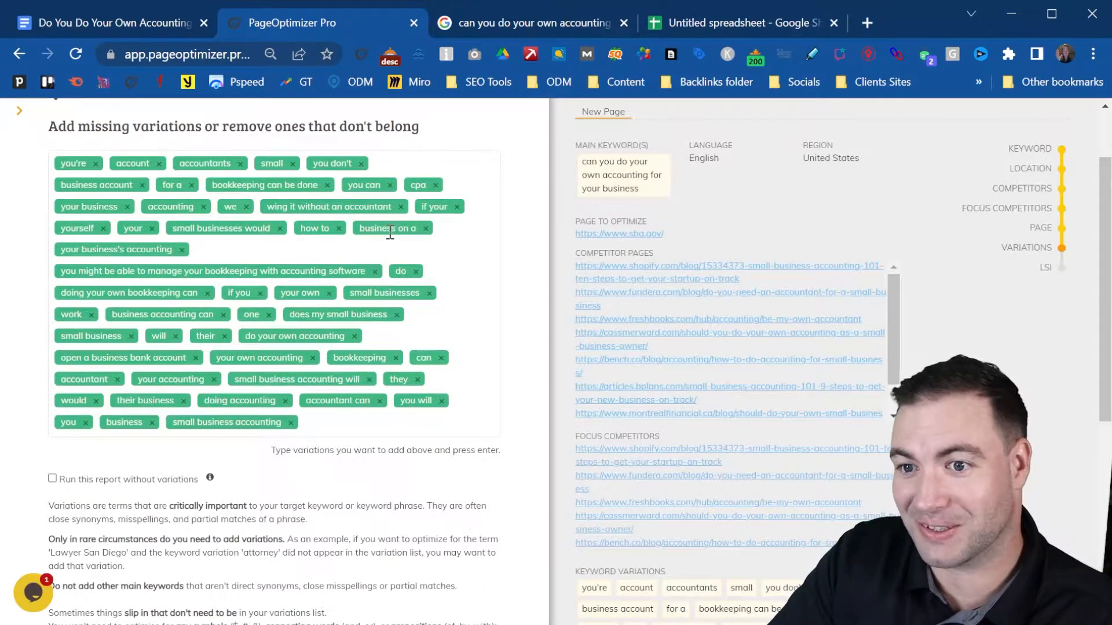
pyautogui.scroll(2, 177, 200)
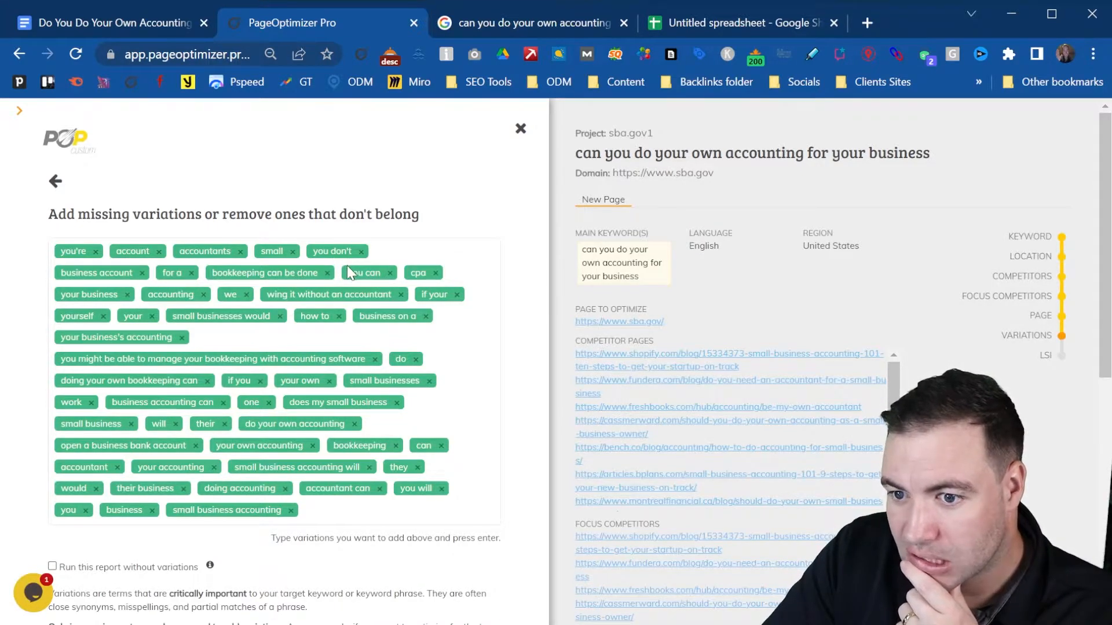
pyautogui.scroll(-6, 316, 316)
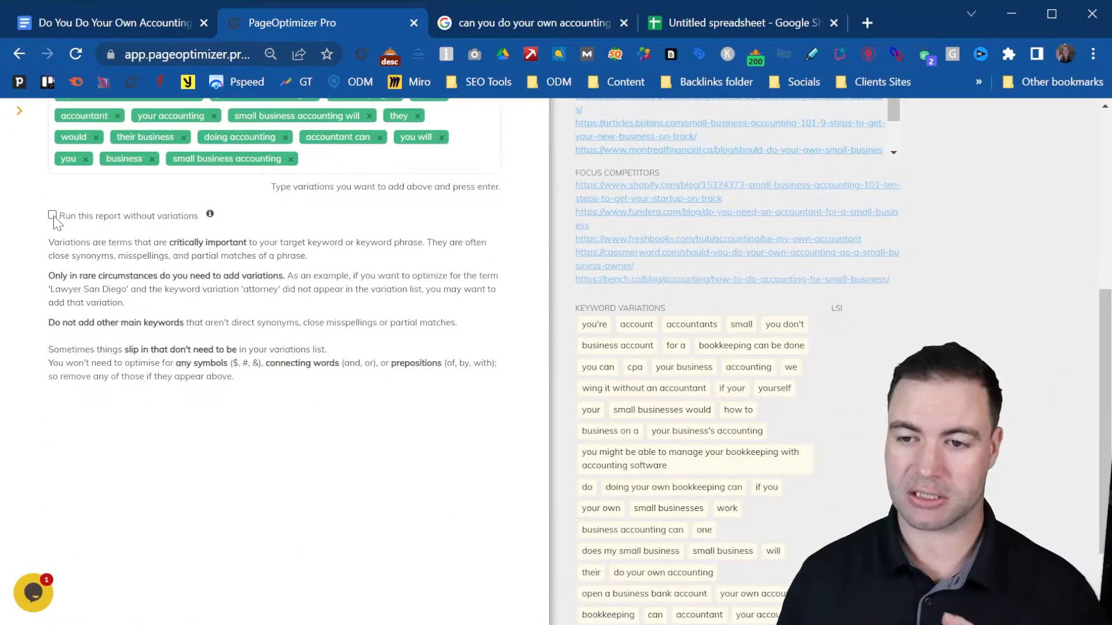
pyautogui.scroll(-2, 231, 335)
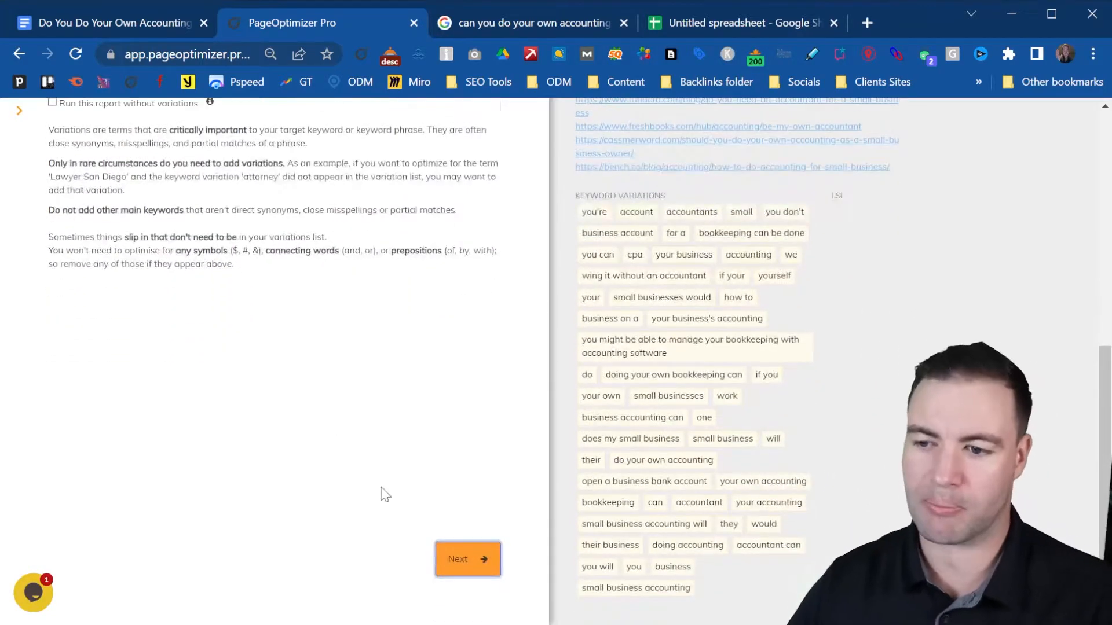
pyautogui.click(479, 566)
# - Review the suggested LSI terms and read the explanation of Latent Semantic Indexing
pyautogui.scroll(8, 290, 421)
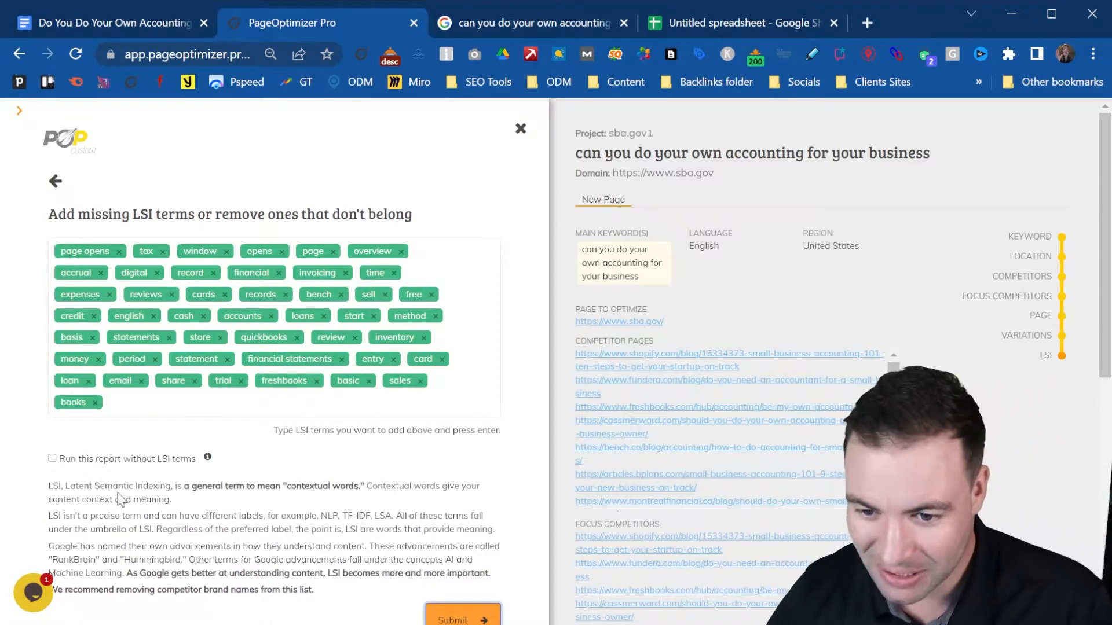
pyautogui.moveTo(66, 487); pyautogui.dragTo(173, 486)
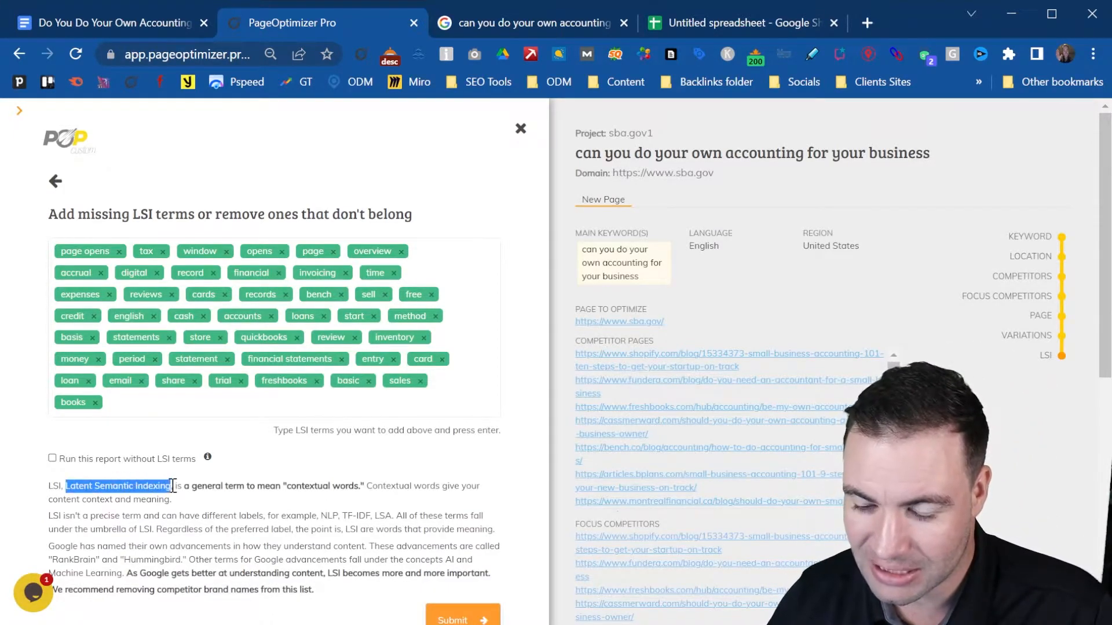
pyautogui.click(173, 485)
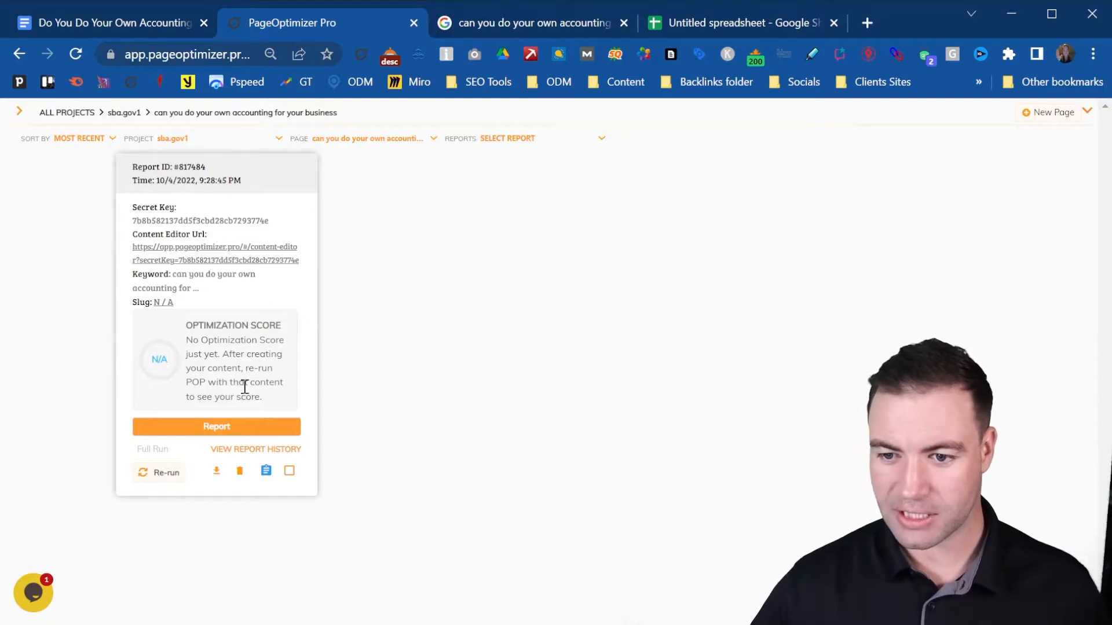
# - Open the finished report and examine the current and target word counts and the page section recommendation in its summary
pyautogui.click(217, 427)
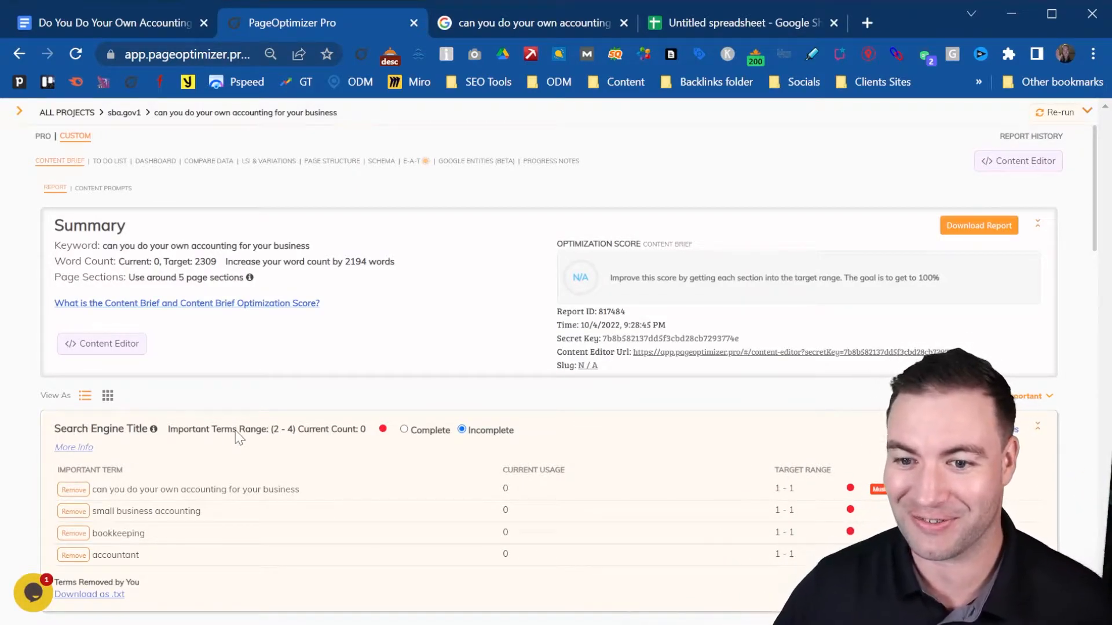
pyautogui.moveTo(154, 435)
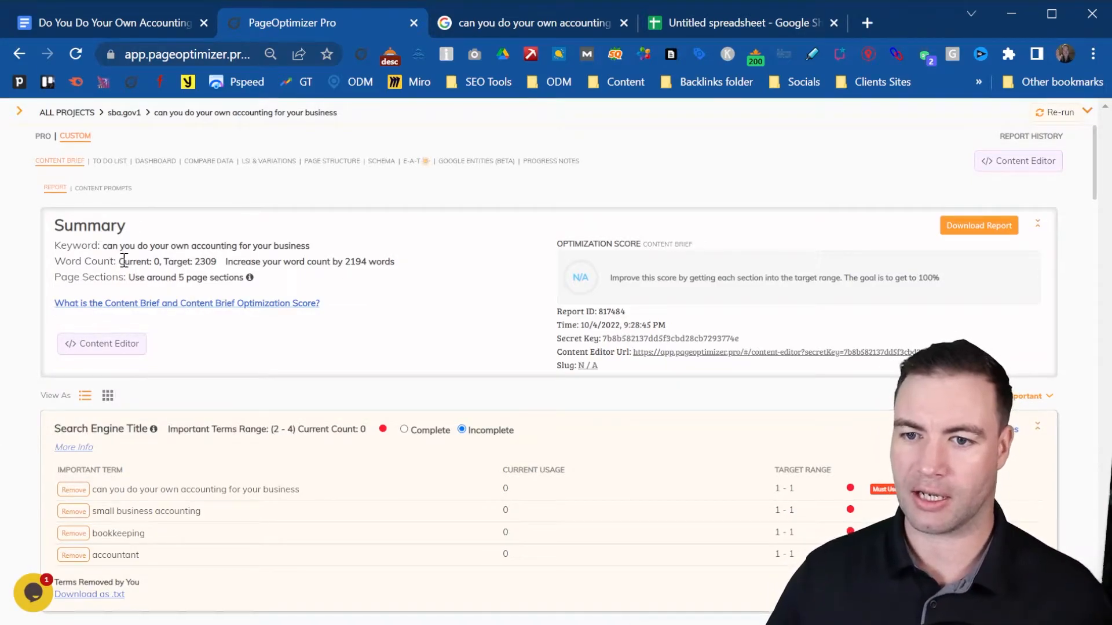
pyautogui.moveTo(118, 263); pyautogui.dragTo(157, 261)
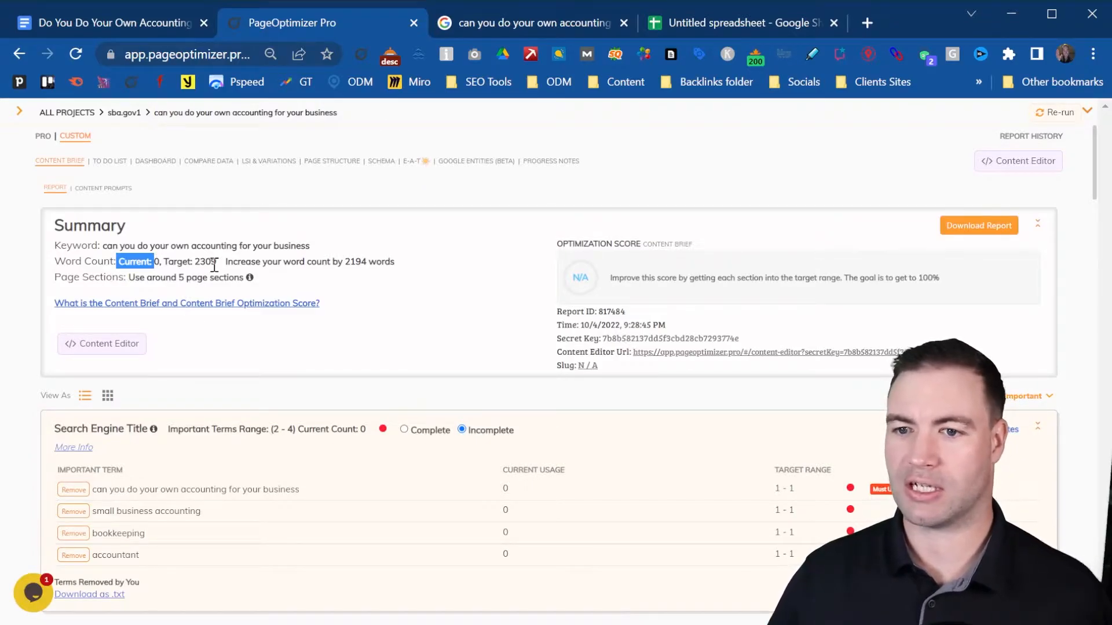
pyautogui.moveTo(219, 262); pyautogui.dragTo(170, 265)
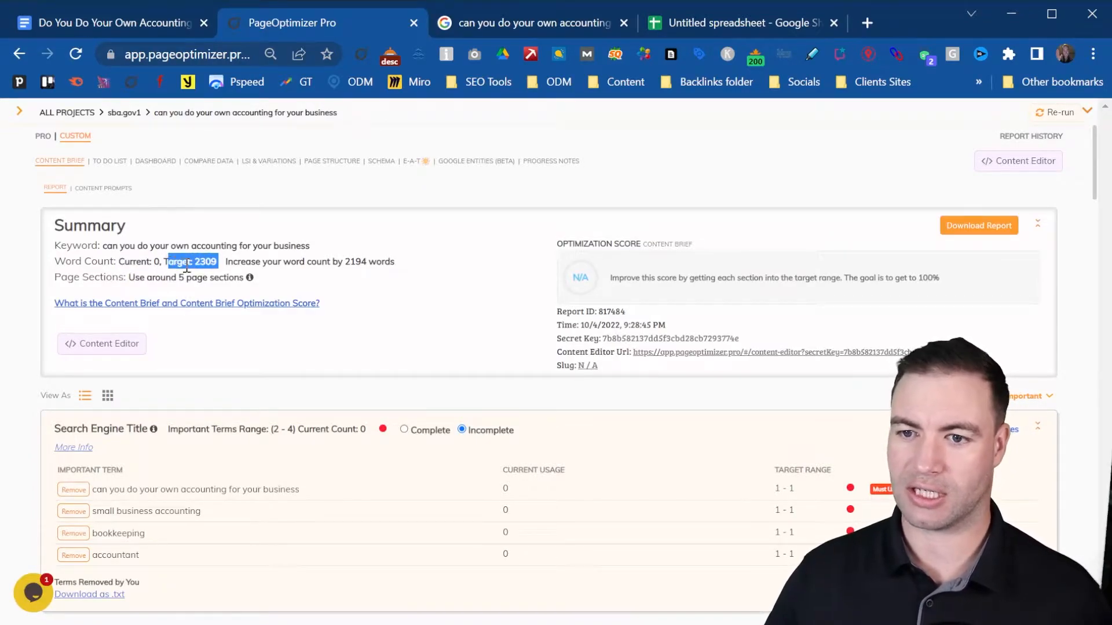
pyautogui.click(214, 266)
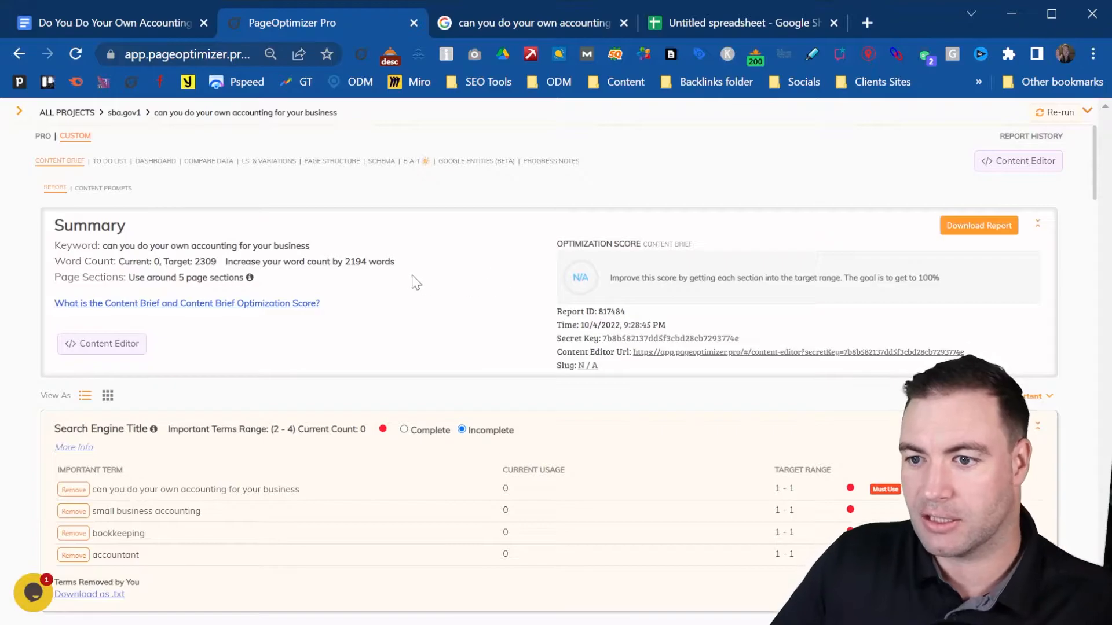
pyautogui.moveTo(240, 261); pyautogui.dragTo(392, 262)
pyautogui.click(401, 262)
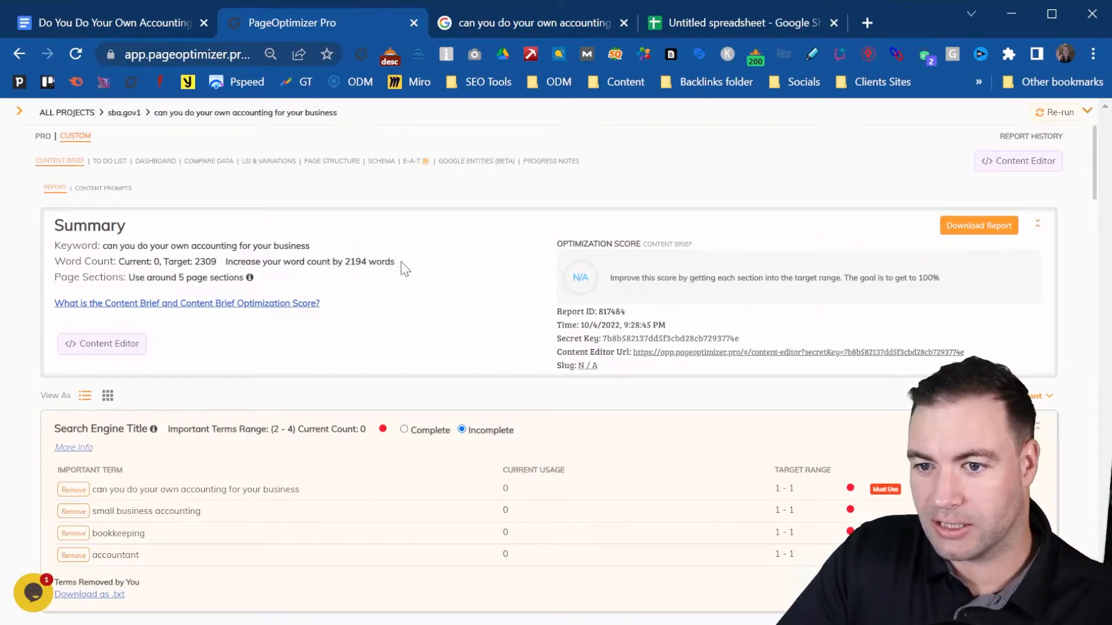
pyautogui.moveTo(119, 277); pyautogui.dragTo(222, 279)
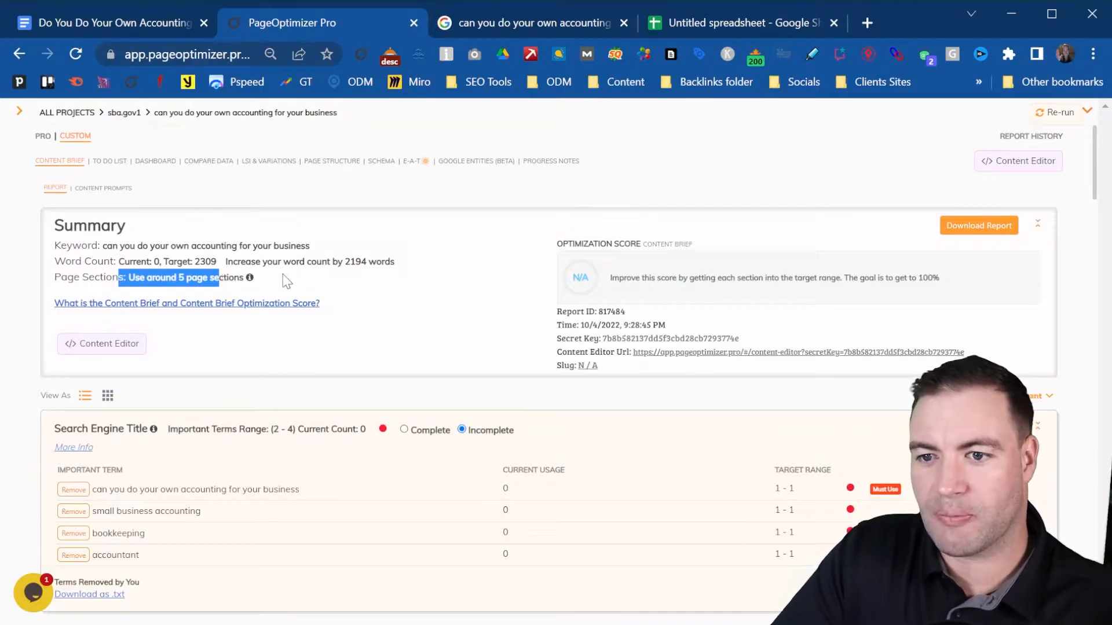
pyautogui.moveTo(255, 281)
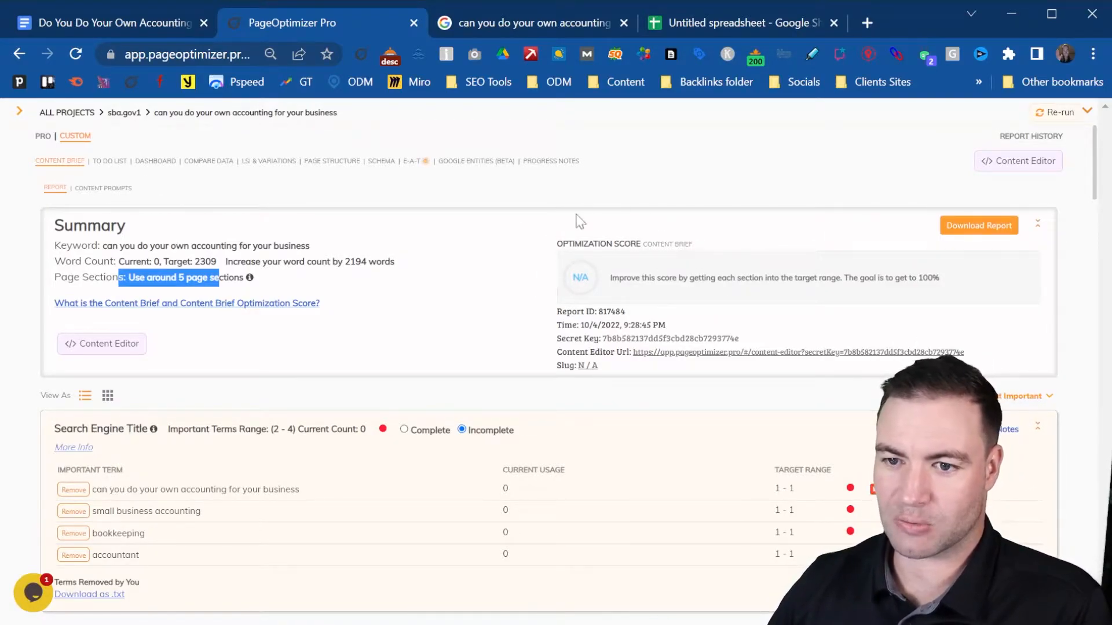
# - Open the report's to-do list and read its keyword, variation, LSI and page structure recommendations, dismissing the E-A-T notice
pyautogui.click(109, 162)
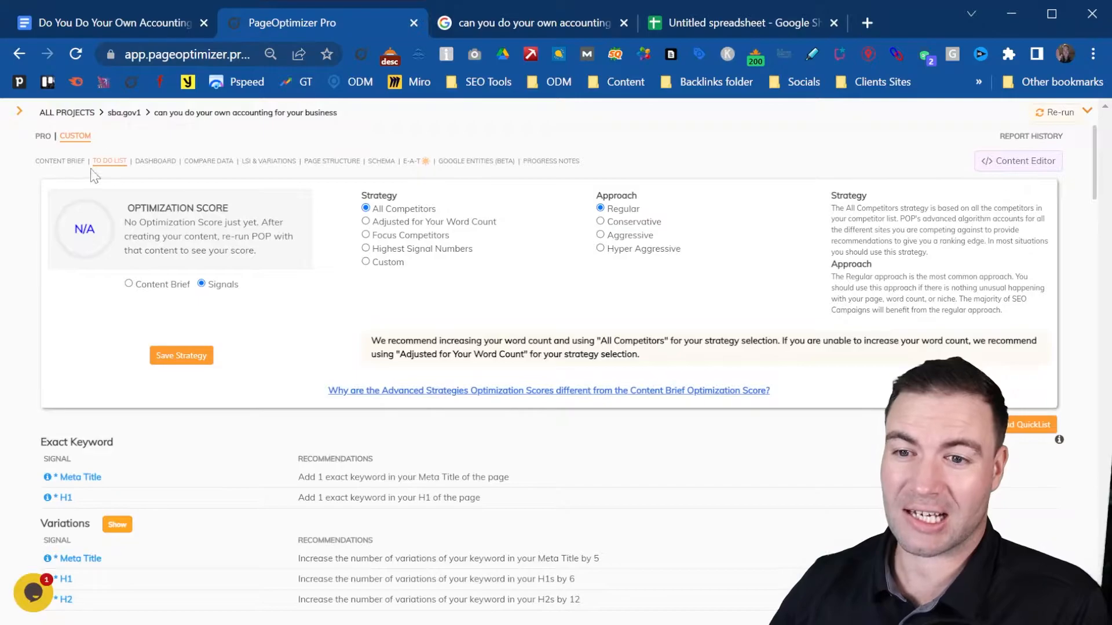
pyautogui.scroll(-5, 248, 252)
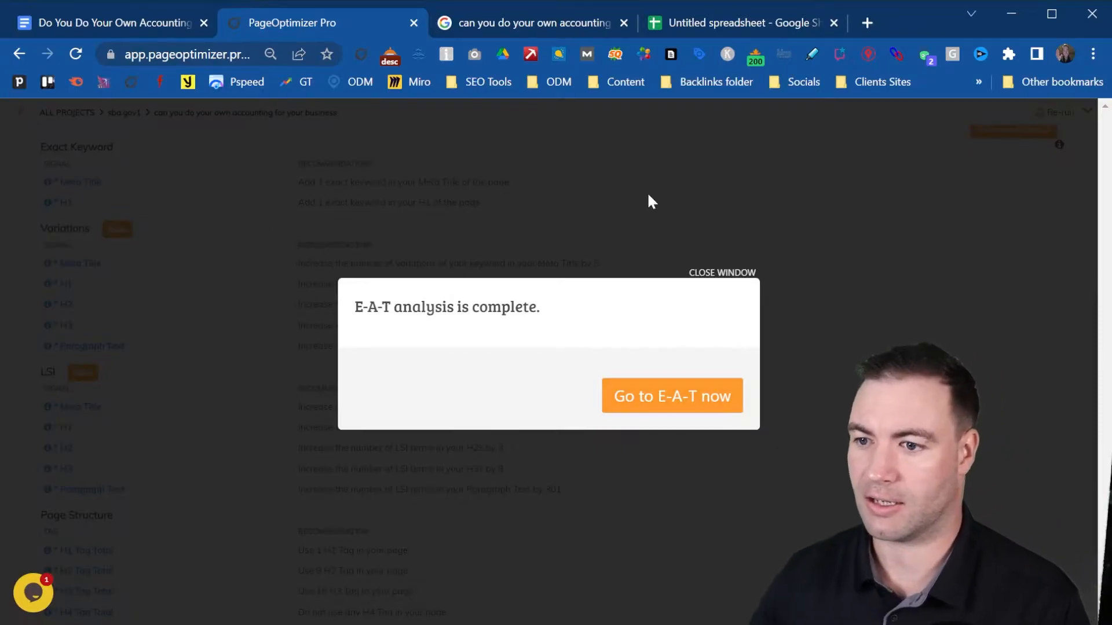
pyautogui.click(724, 275)
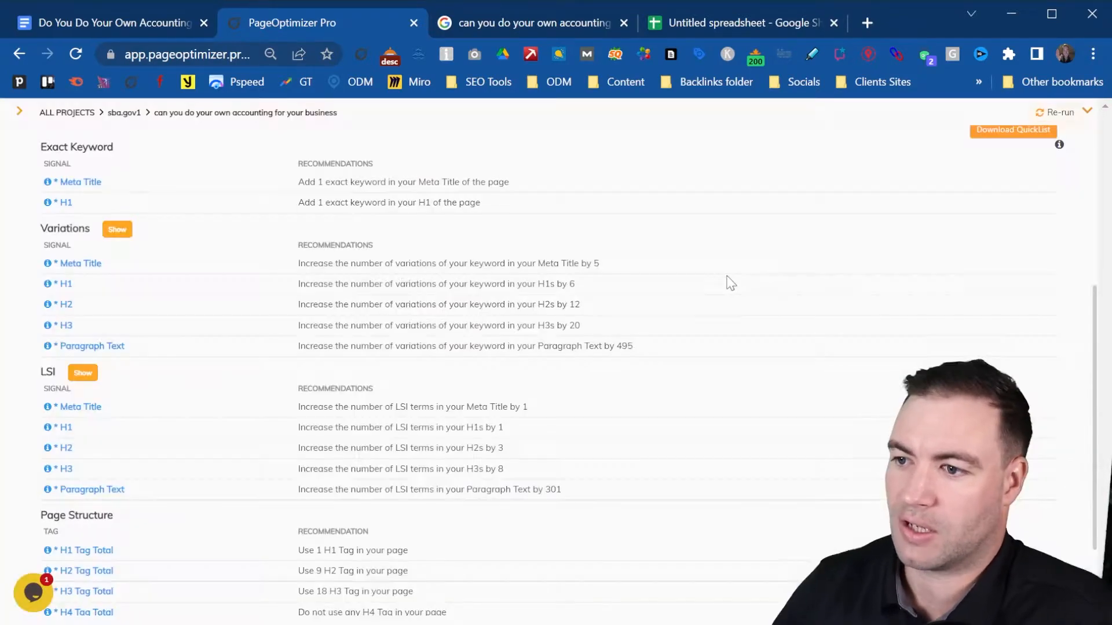
pyautogui.scroll(5, 413, 409)
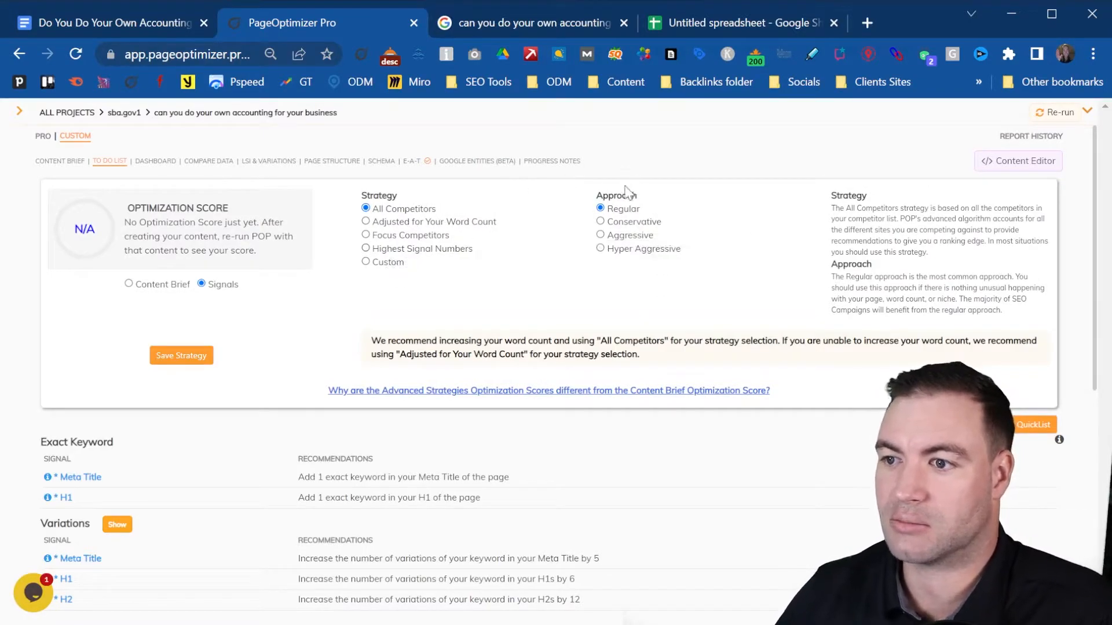
# - Try the Hyper Aggressive and Regular approaches for the to-do list, and set the approach to Conservative
pyautogui.click(629, 253)
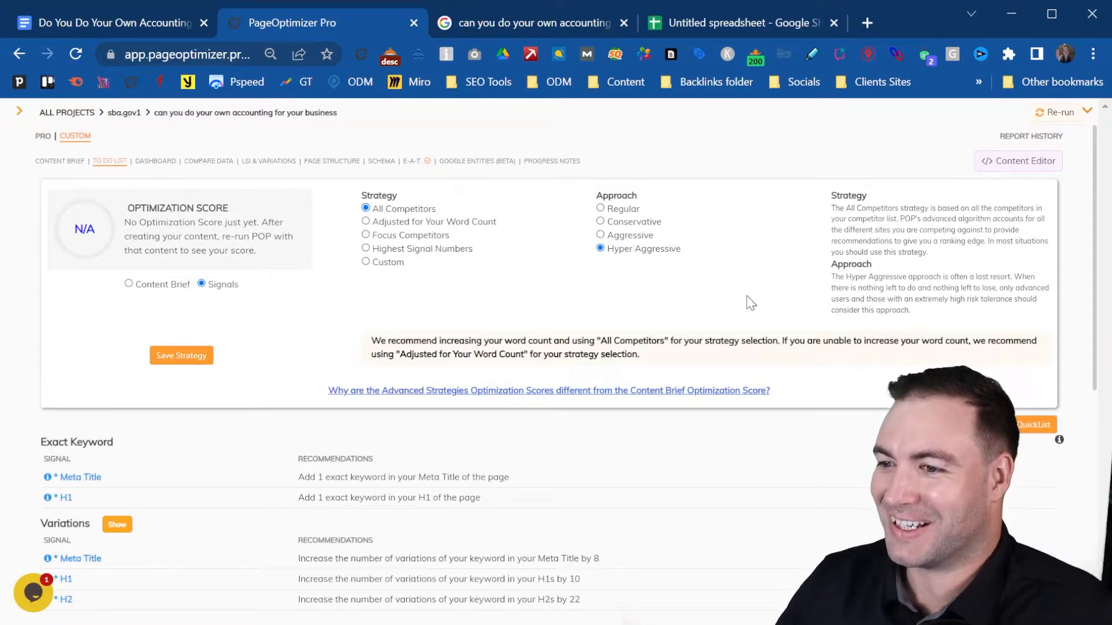
pyautogui.click(617, 211)
pyautogui.click(630, 223)
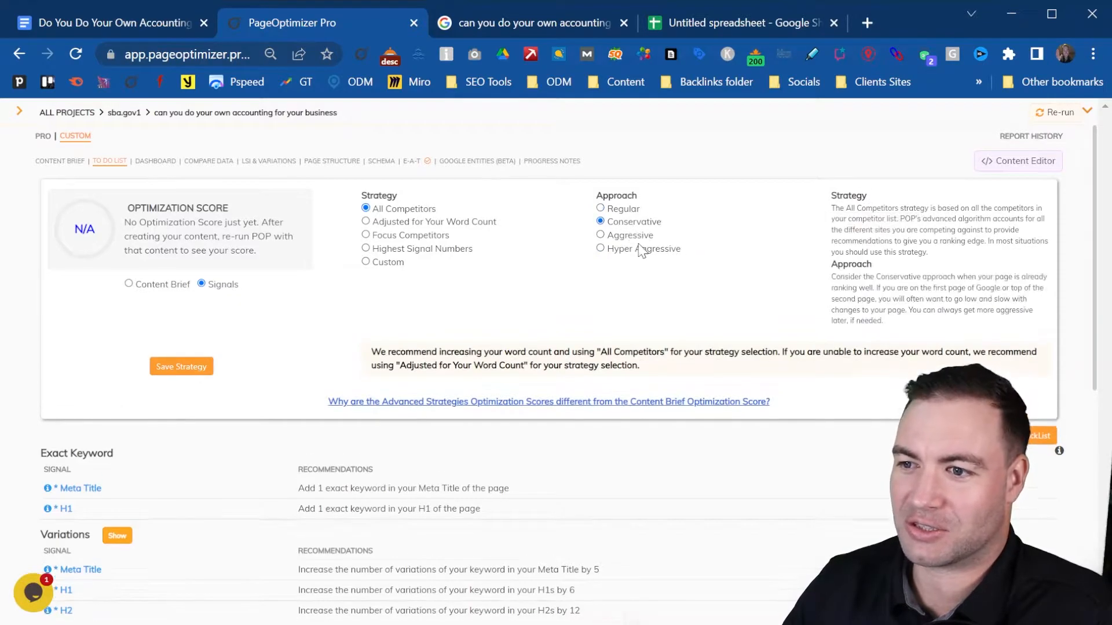
# - Set the to-do list's approach to Regular, and look over the report's dashboard and competitor comparison data
pyautogui.click(636, 212)
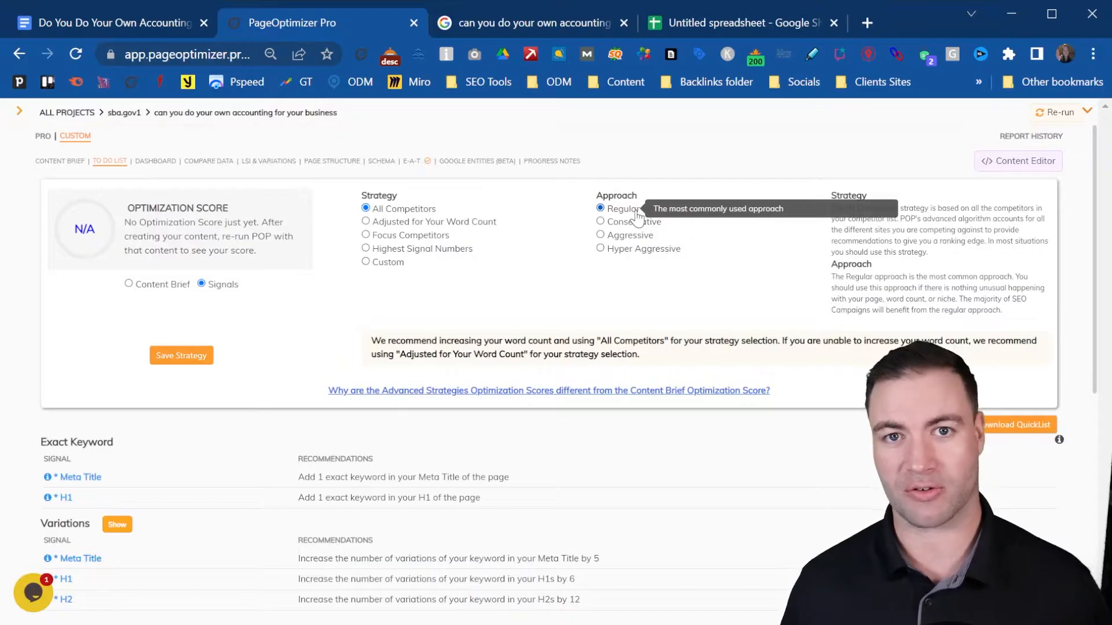
pyautogui.click(157, 163)
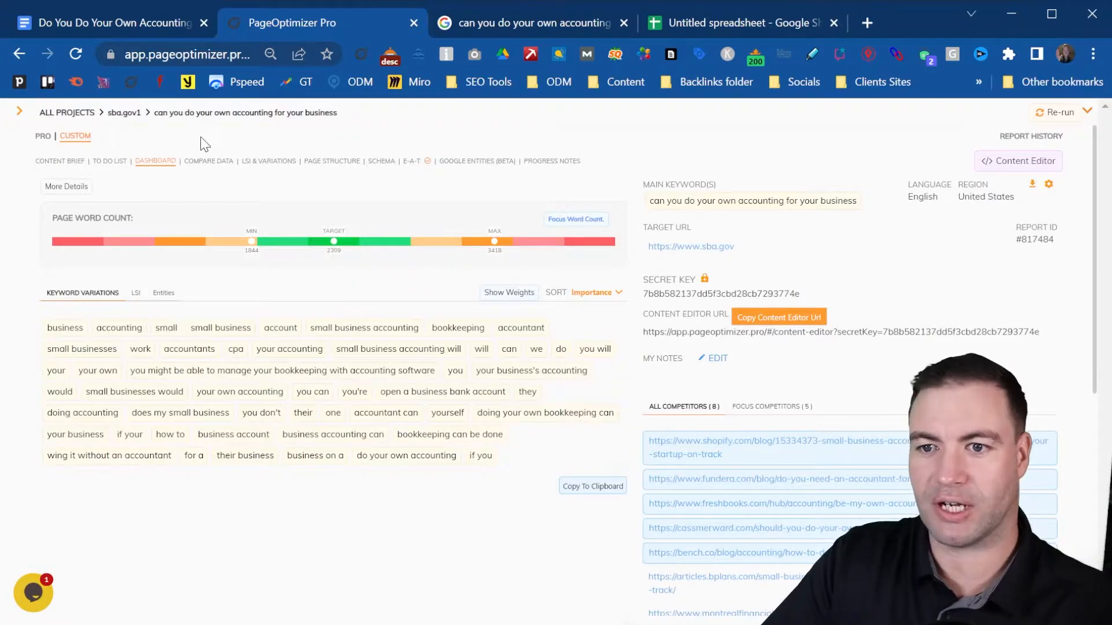
pyautogui.click(209, 164)
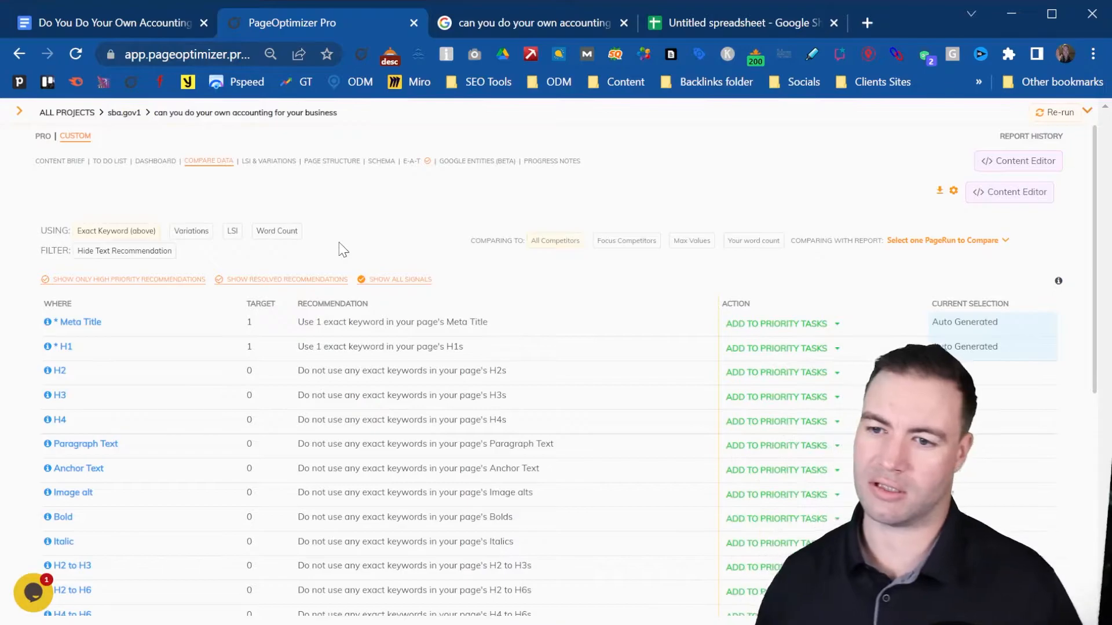
# - Open the LSI and variations data and compare the target and current counts for the variation "business"
pyautogui.click(271, 162)
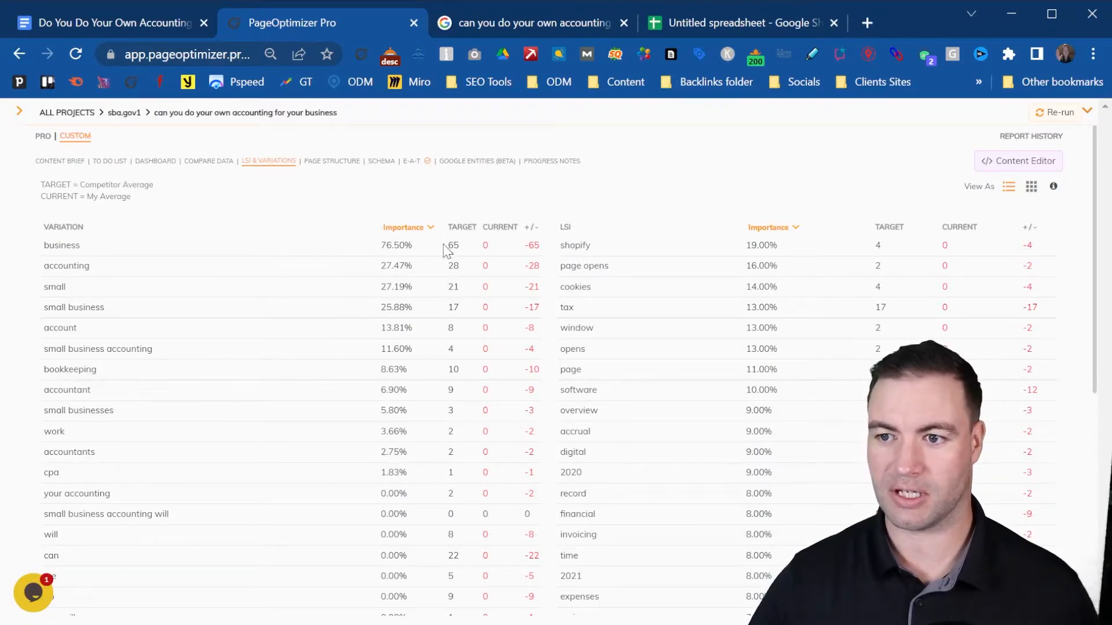
pyautogui.moveTo(80, 247); pyautogui.dragTo(43, 247)
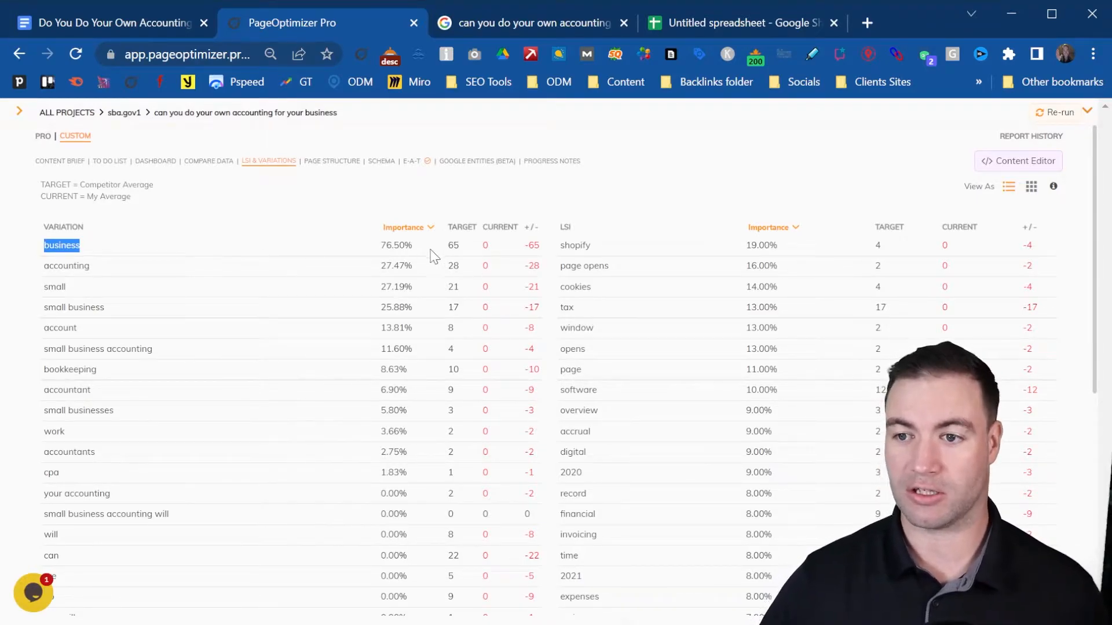
pyautogui.moveTo(463, 247)
pyautogui.mouseDown()
pyautogui.moveTo(432, 247)
pyautogui.moveTo(470, 246)
pyautogui.moveTo(443, 248)
pyautogui.mouseUp()
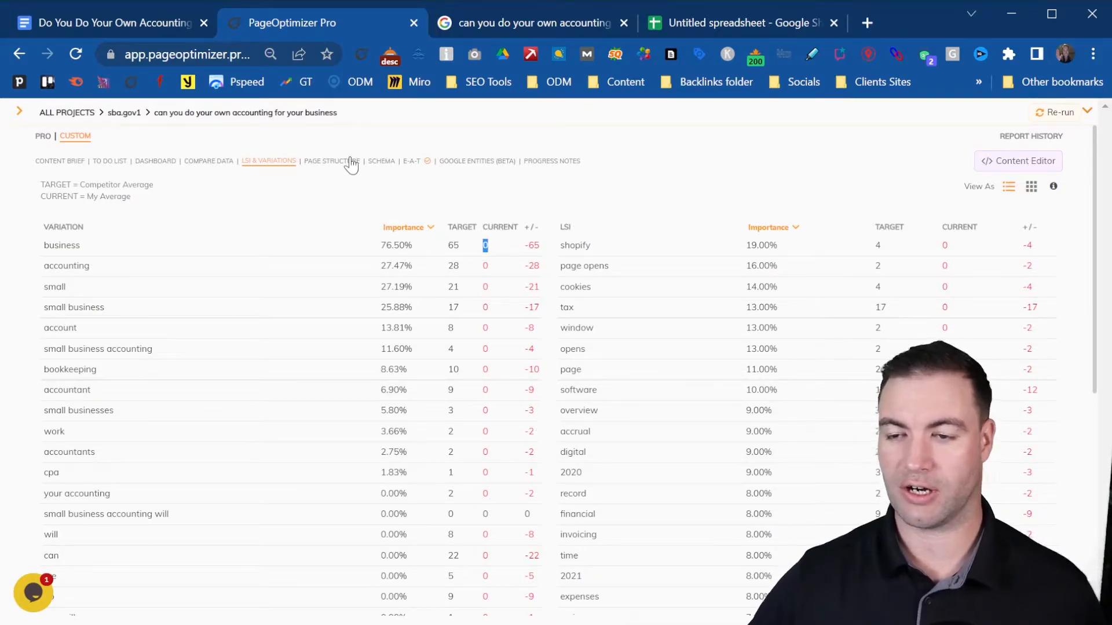
# - Open the page structure recommendations and examine the competitors' figures for the Bold Tag Total and Video File Total signals
pyautogui.click(328, 163)
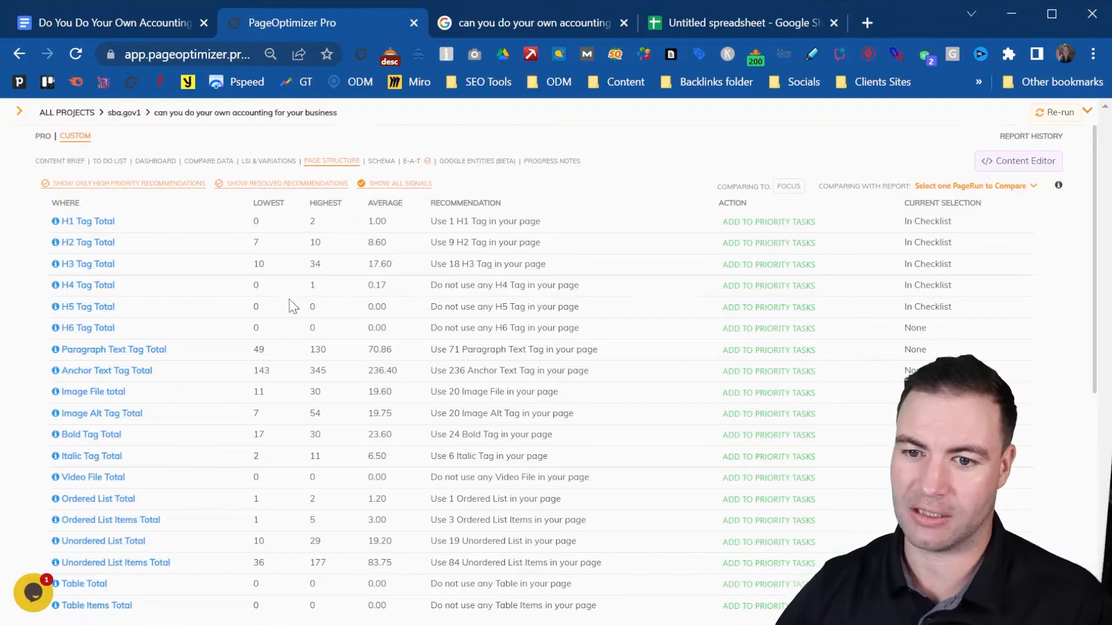
pyautogui.scroll(-2, 290, 303)
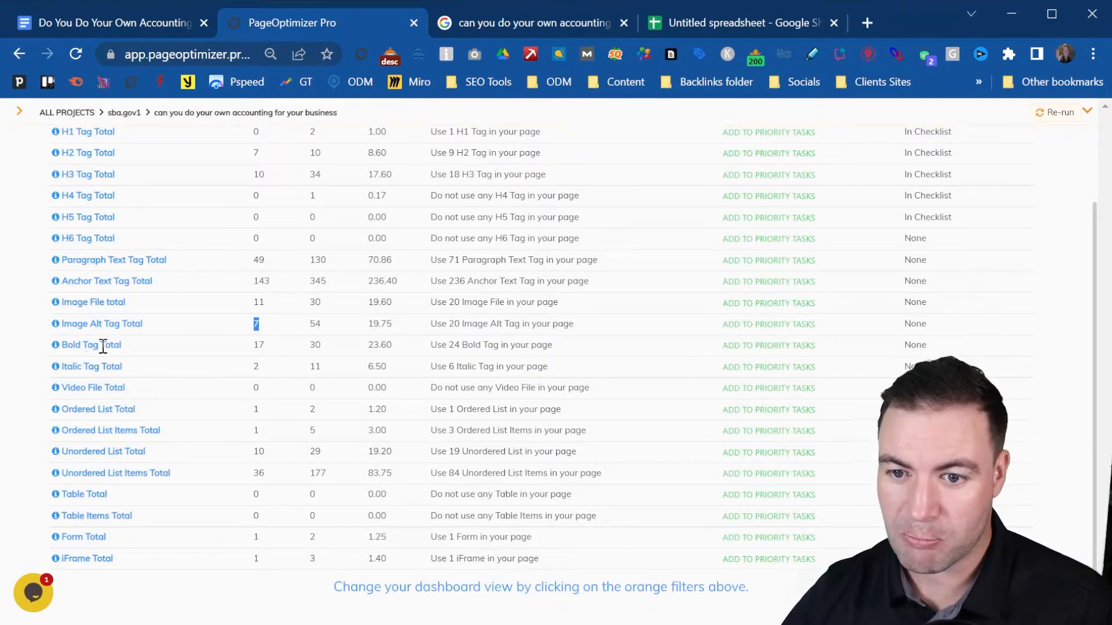
pyautogui.moveTo(246, 349); pyautogui.dragTo(291, 351)
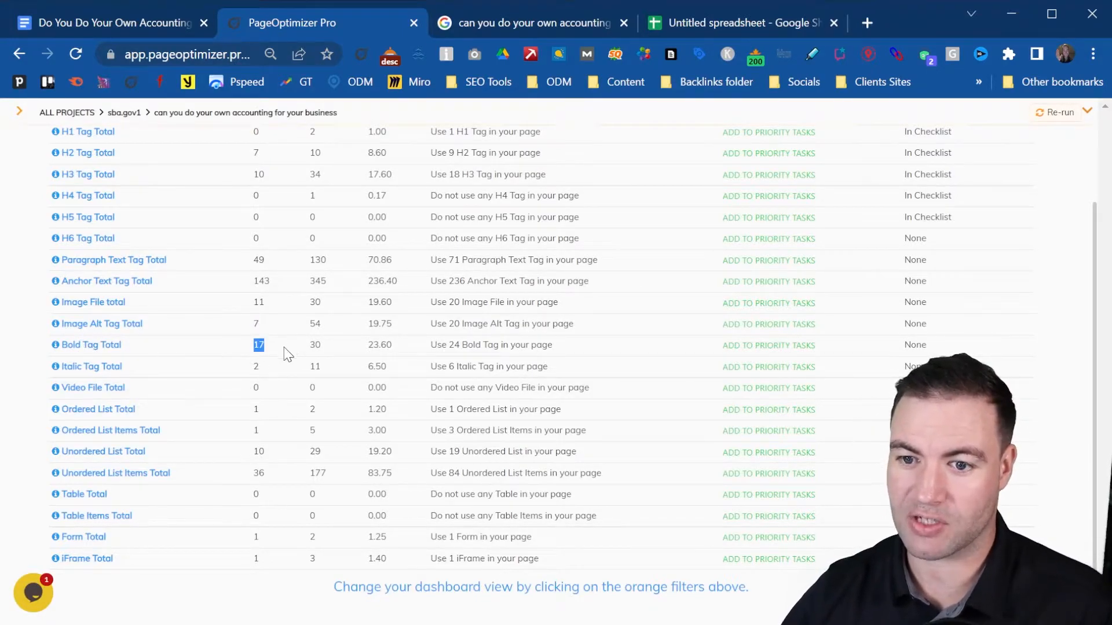
pyautogui.click(258, 389)
pyautogui.moveTo(259, 389); pyautogui.dragTo(391, 397)
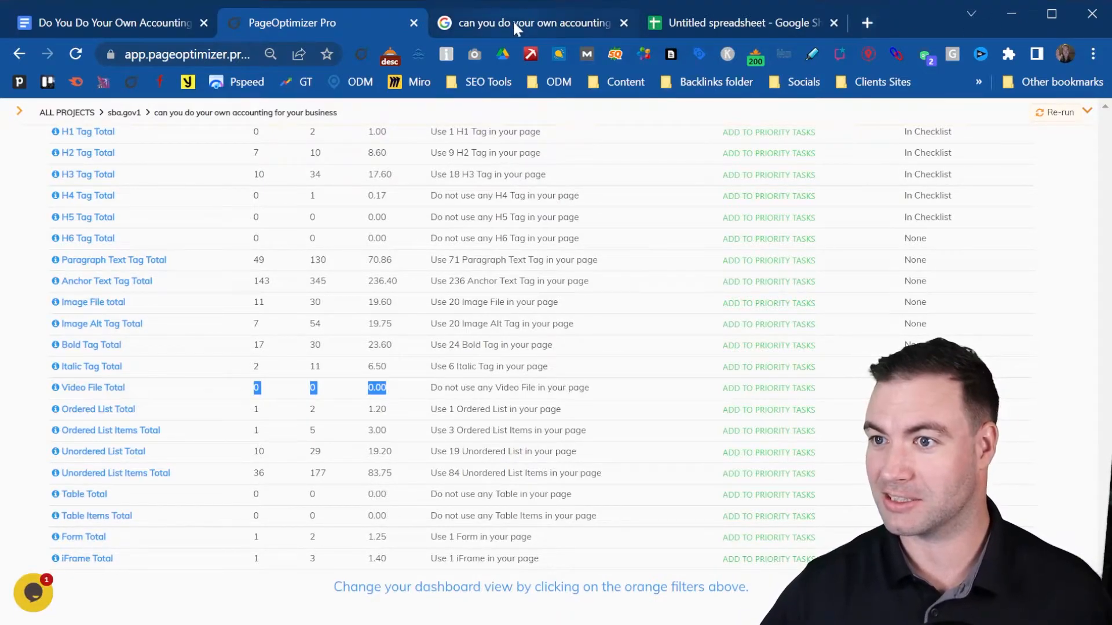
# - Switch to the Google results and search for "local seo 2022", looking through the organic rankings on the results page
pyautogui.click(463, 24)
pyautogui.click(187, 58)
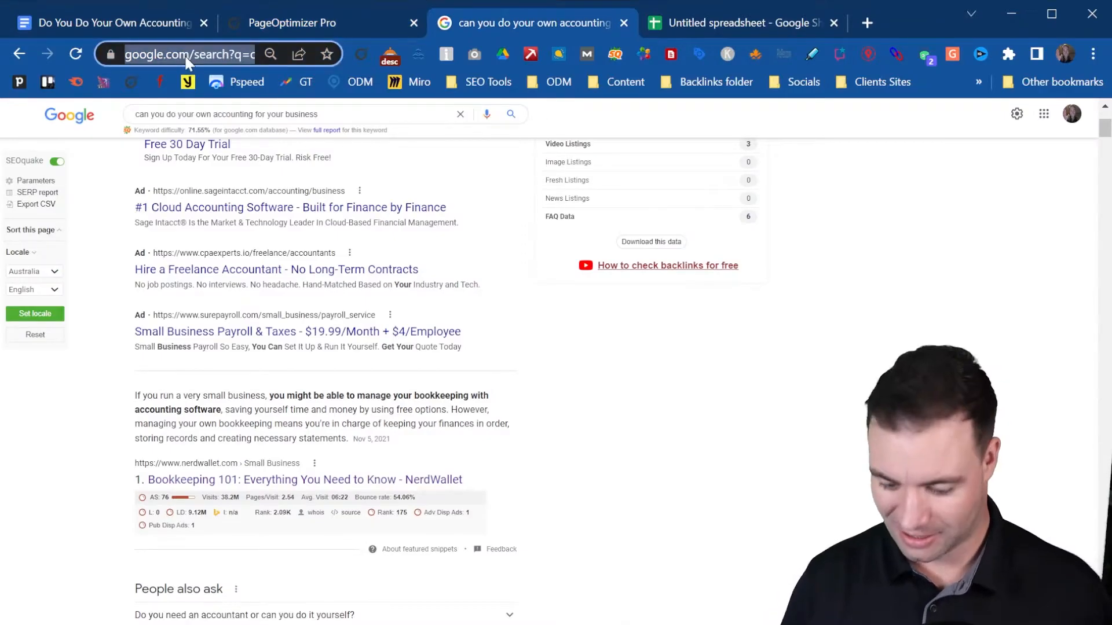
pyautogui.write('local seo ')
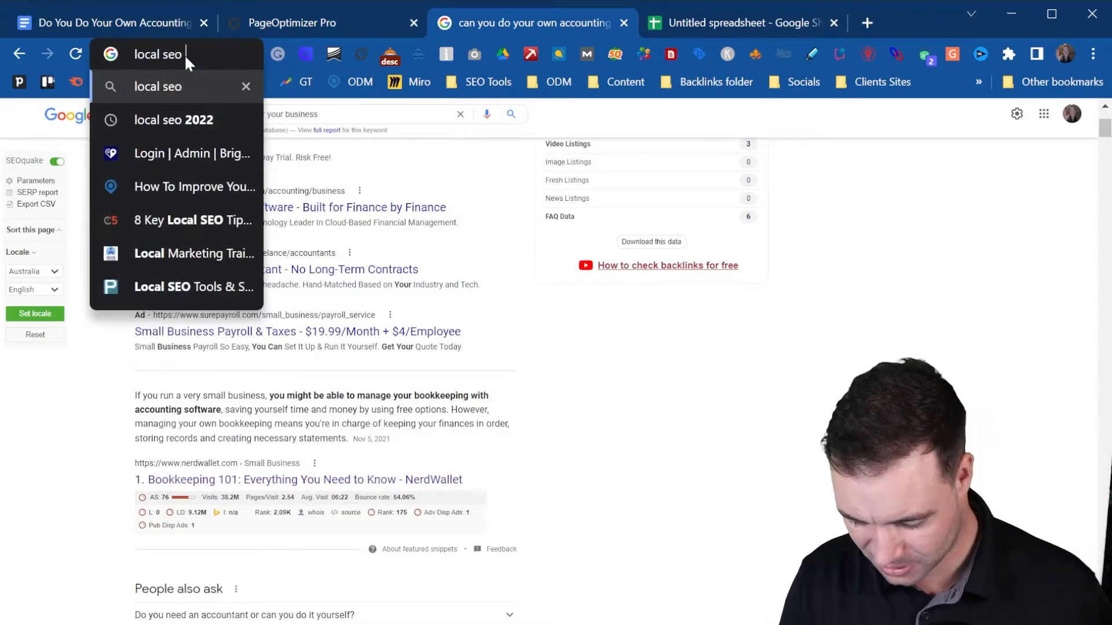
pyautogui.write('2022')
pyautogui.press('Return')
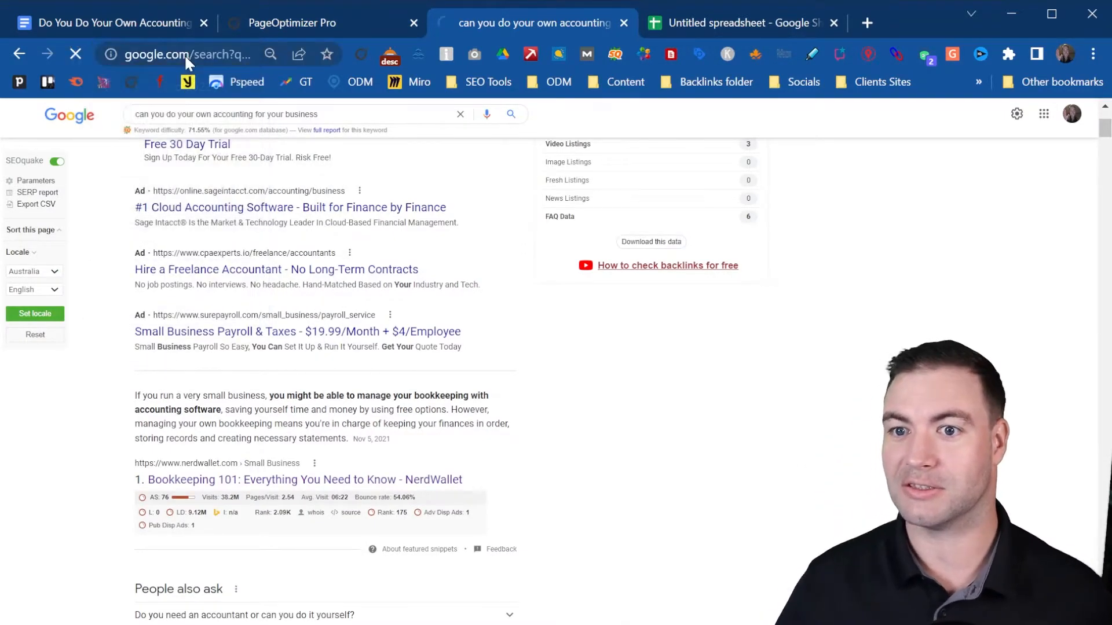
pyautogui.scroll(-1, 344, 243)
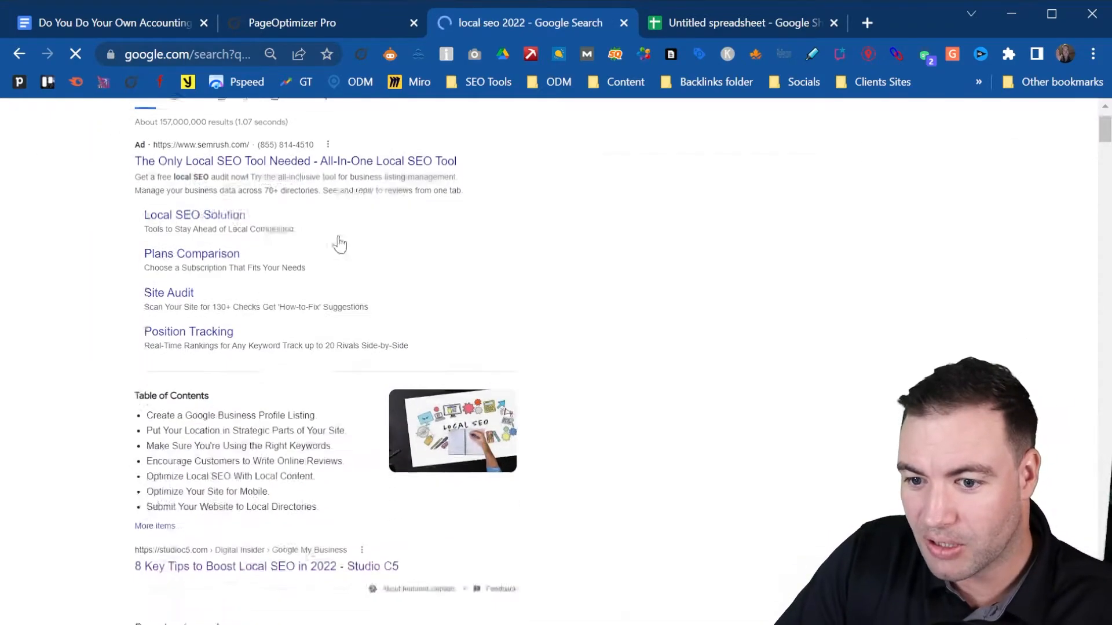
pyautogui.scroll(-8, 341, 246)
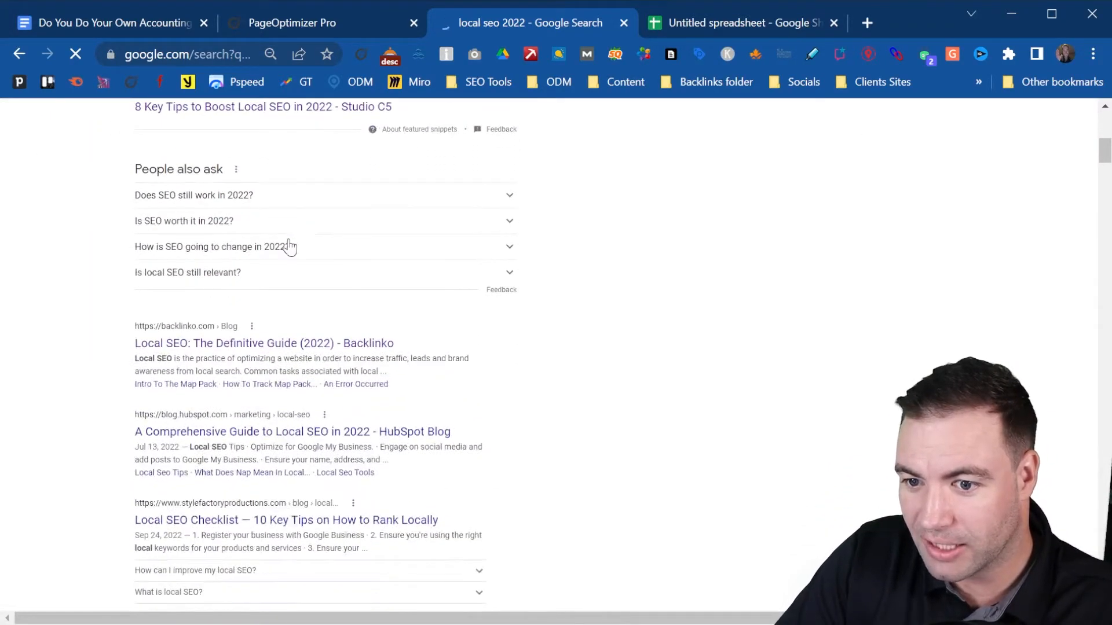
pyautogui.scroll(-6, 289, 247)
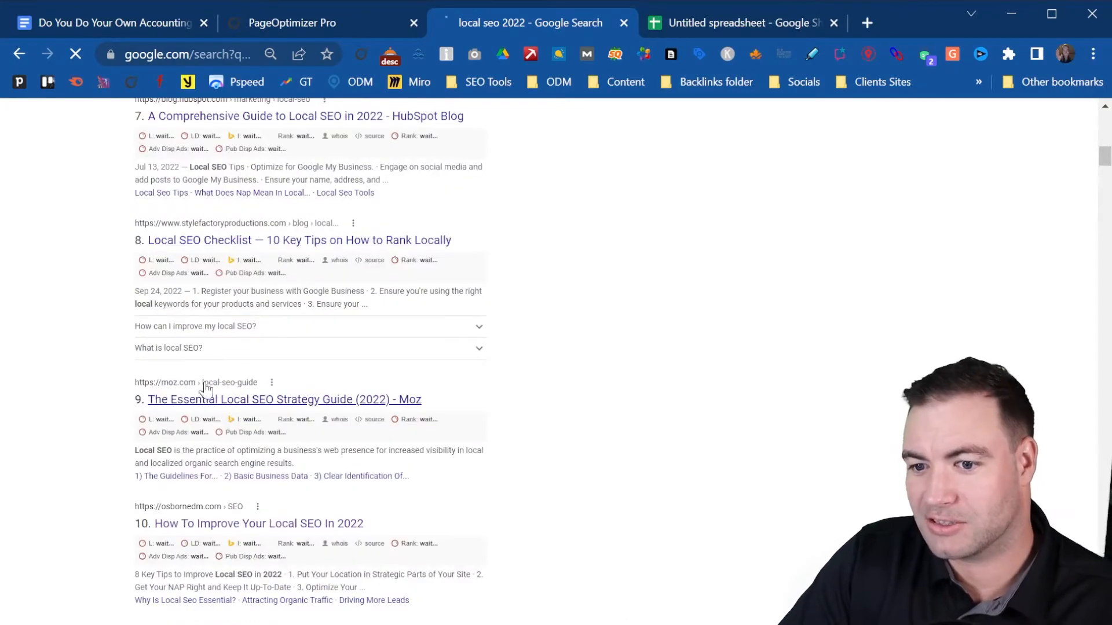
pyautogui.scroll(8, 220, 327)
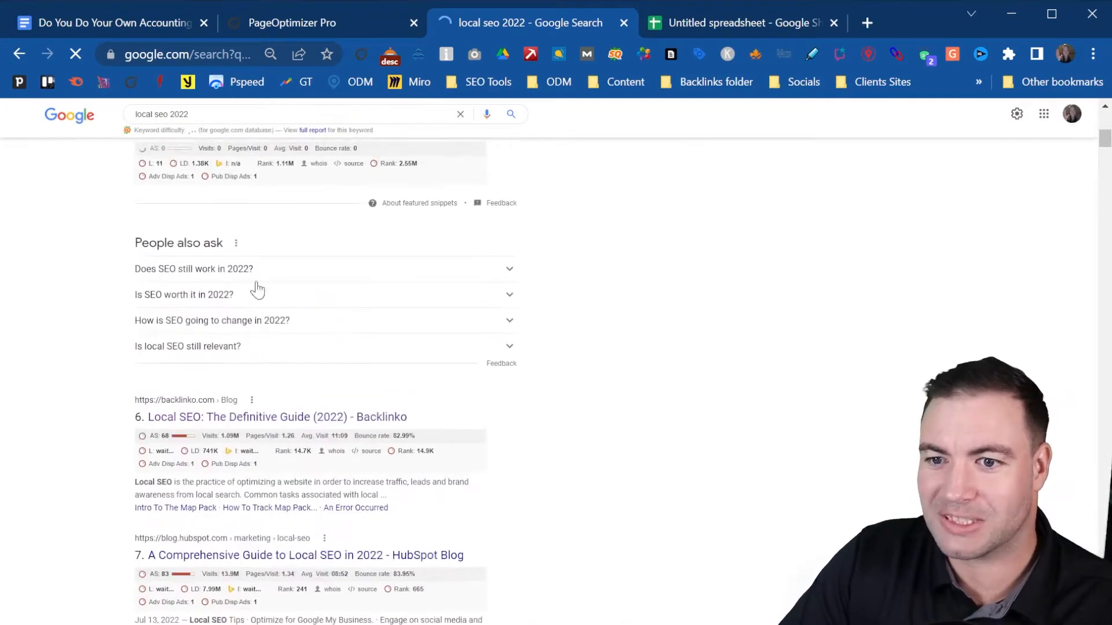
pyautogui.scroll(3, 249, 293)
pyautogui.scroll(-10, 255, 316)
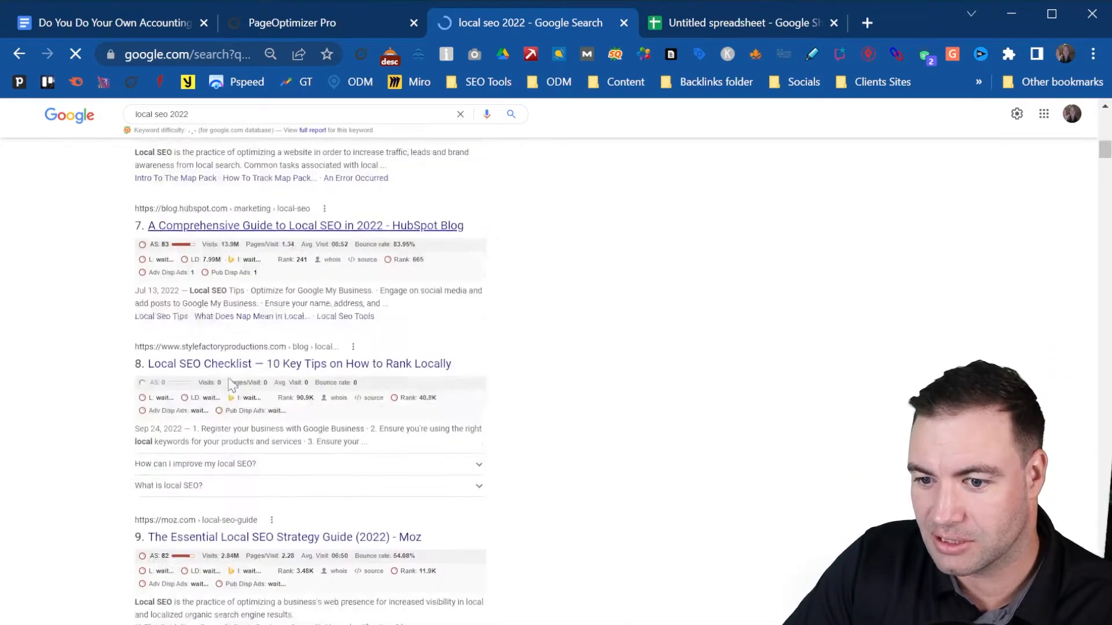
pyautogui.scroll(-3, 232, 405)
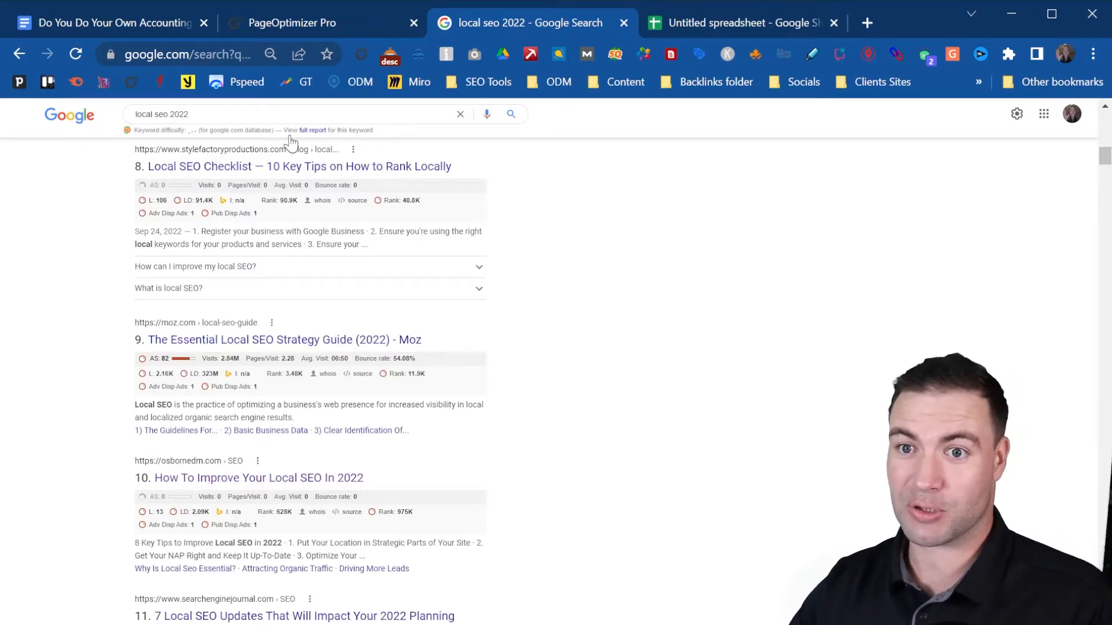
# - Return to the PageOptimizer Pro report and check the lowest H2 tag total among the competitors in the page structure
pyautogui.click(290, 20)
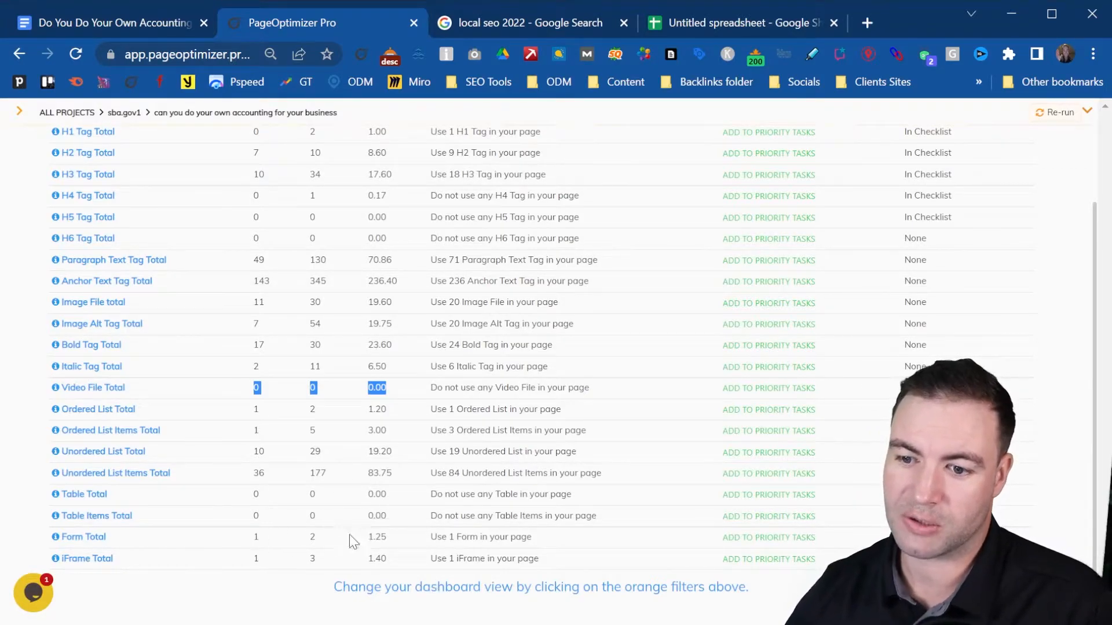
pyautogui.scroll(2, 319, 531)
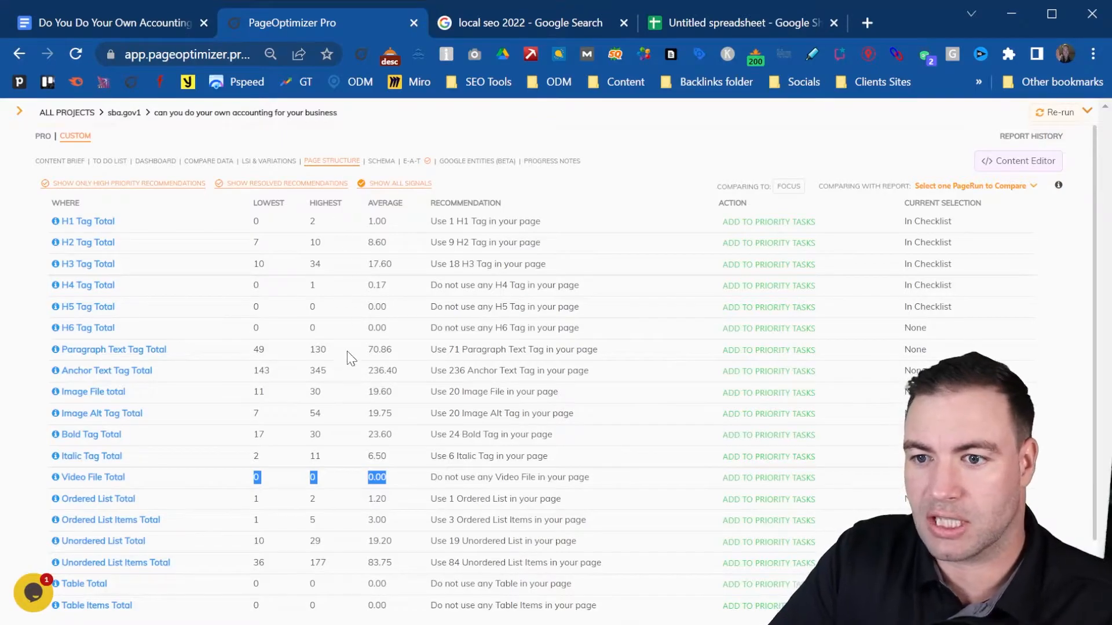
pyautogui.moveTo(247, 246); pyautogui.dragTo(271, 247)
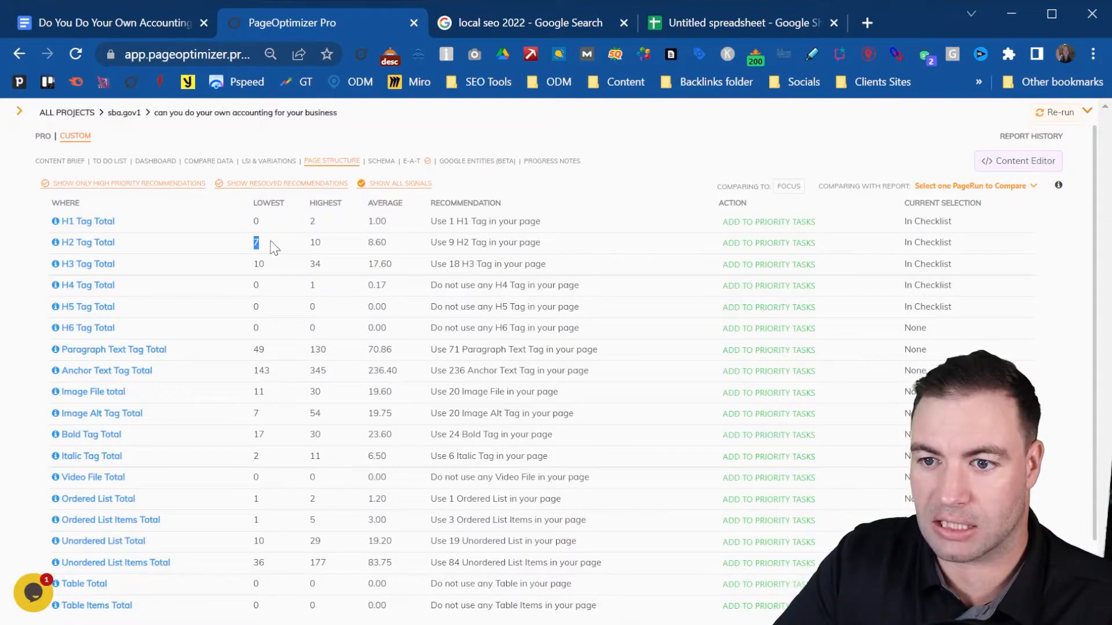
# - Review the schema types used by competitors, and examine the E-A-T signals found on their pages
pyautogui.click(387, 165)
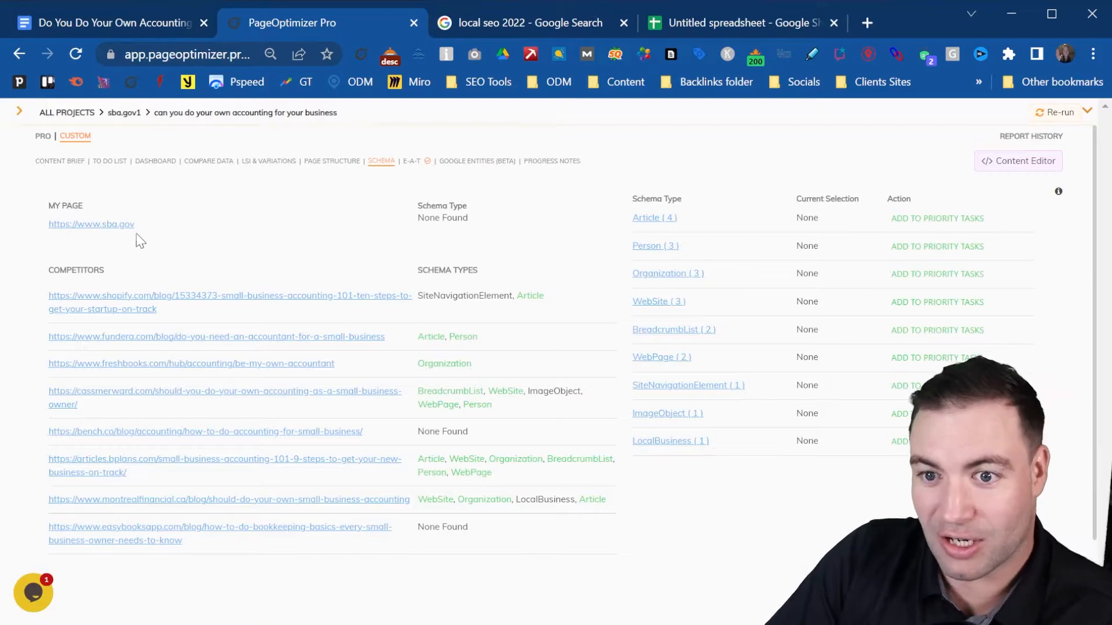
pyautogui.click(414, 161)
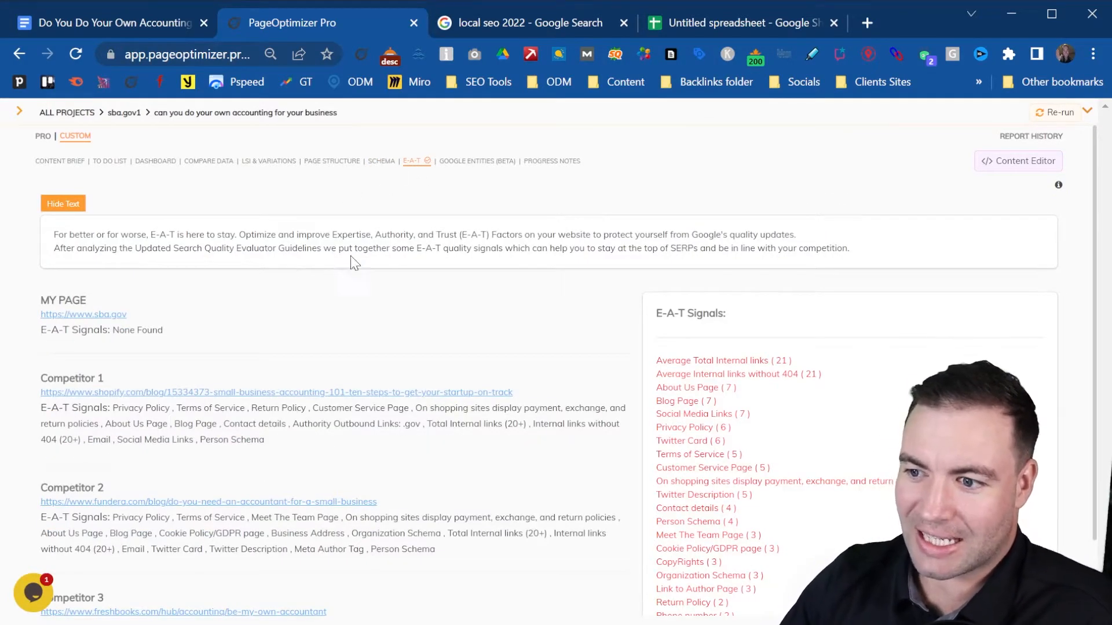
pyautogui.scroll(-3, 409, 260)
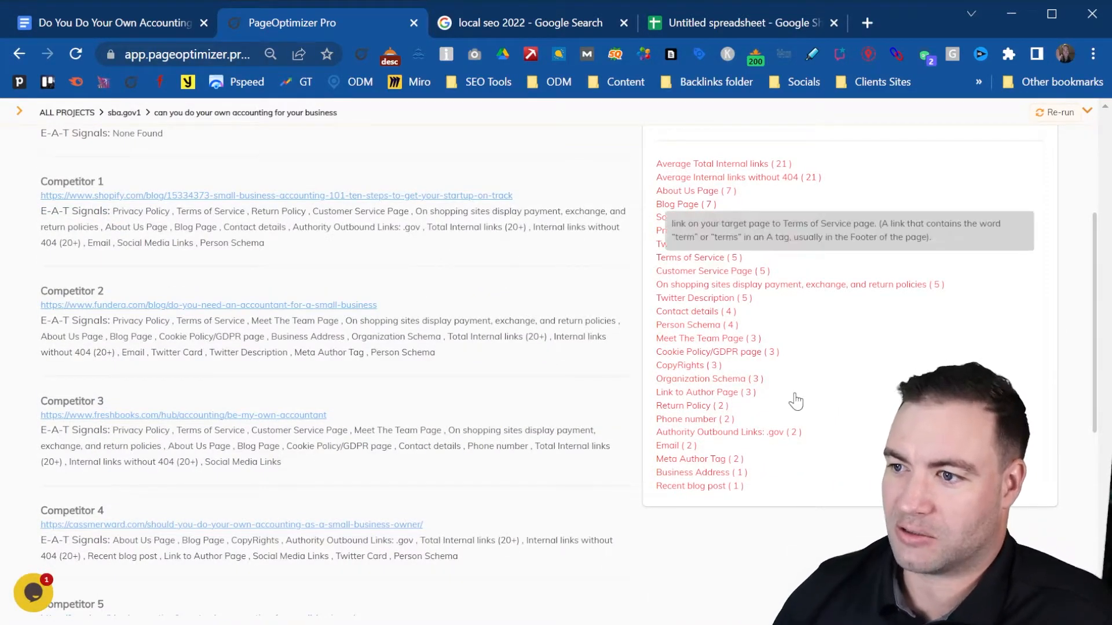
pyautogui.scroll(2, 759, 248)
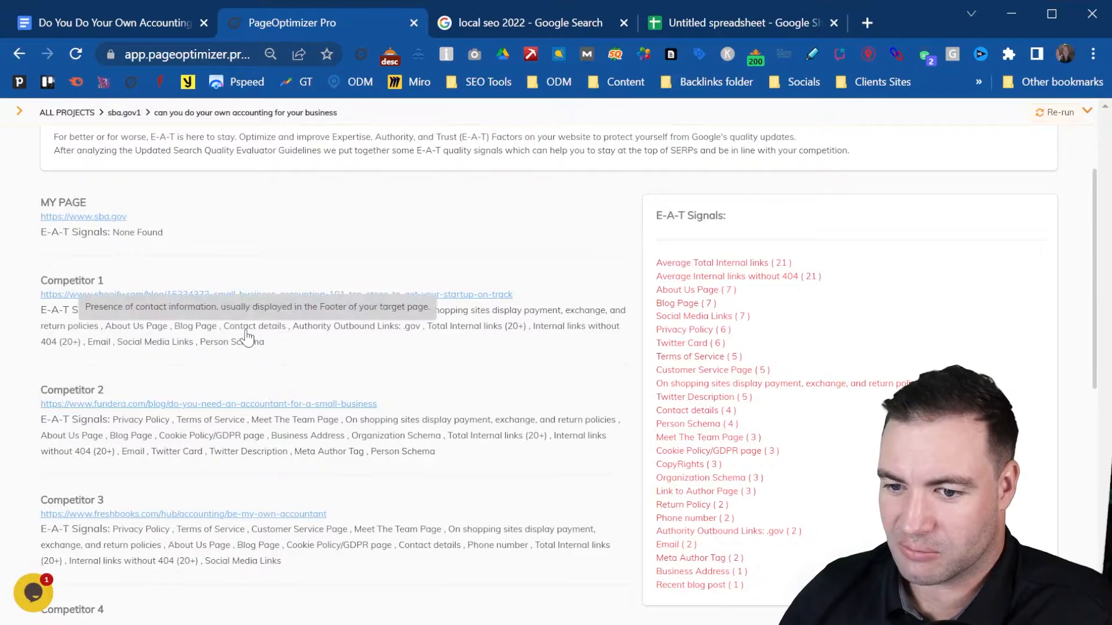
pyautogui.scroll(-1, 250, 337)
pyautogui.scroll(1, 735, 400)
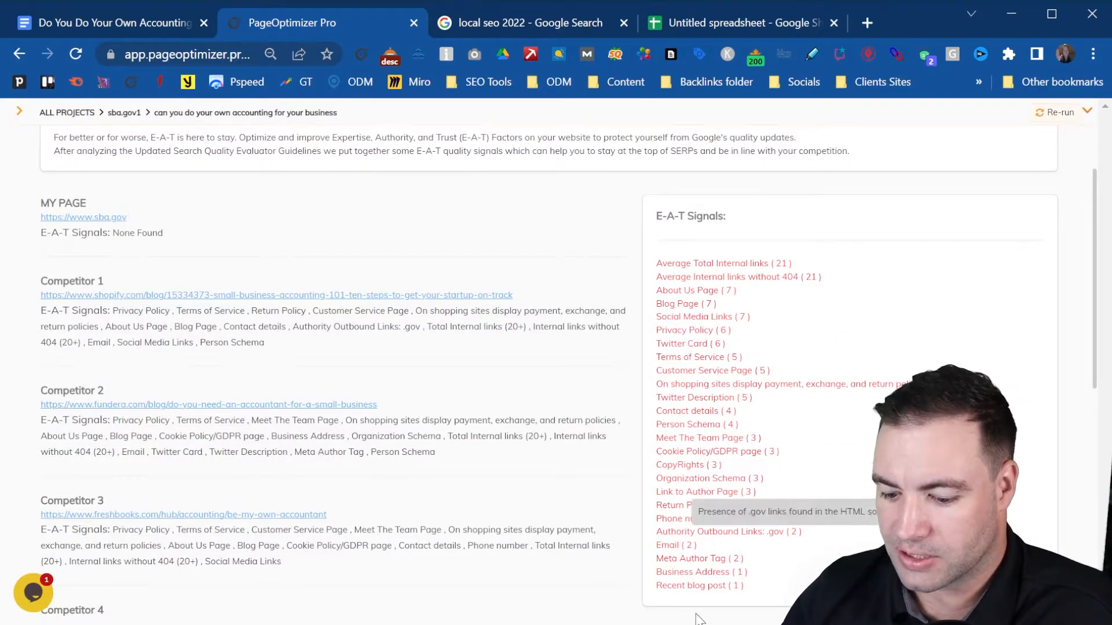
pyautogui.scroll(2, 489, 328)
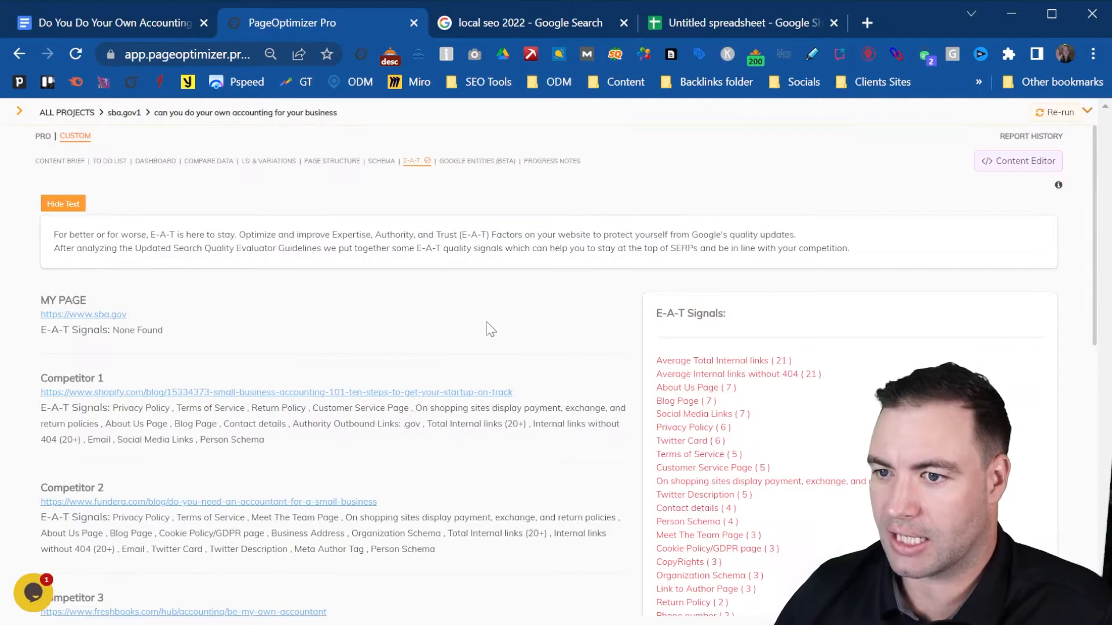
# - Open the Google entities analysis and examine the common categories, common entities and the target URL's entities
pyautogui.click(469, 163)
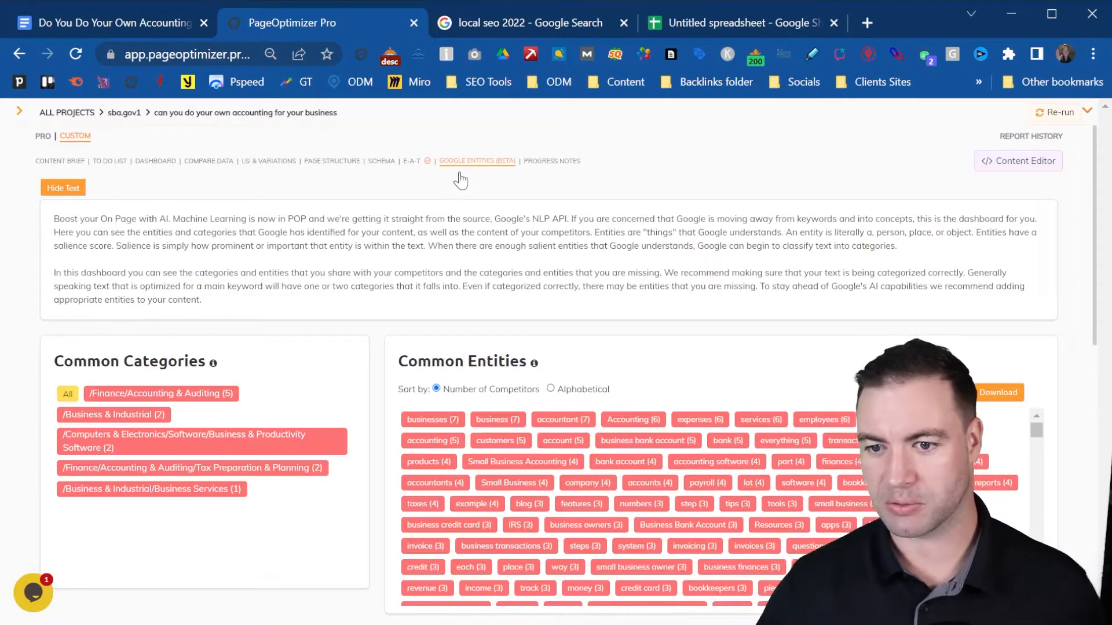
pyautogui.scroll(-2, 566, 218)
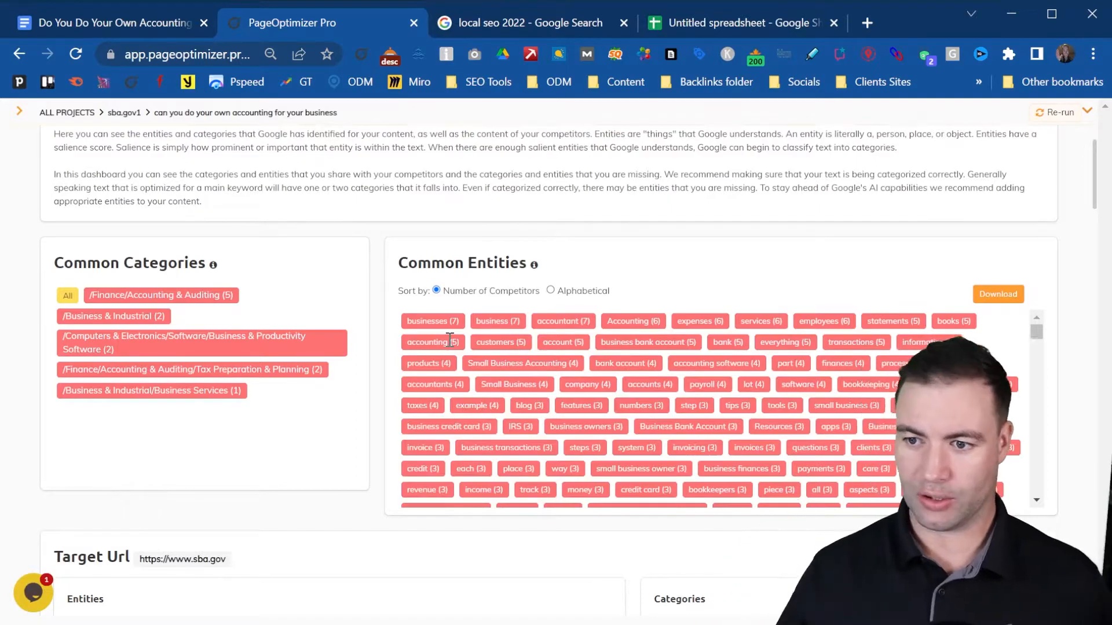
pyautogui.scroll(-2, 709, 395)
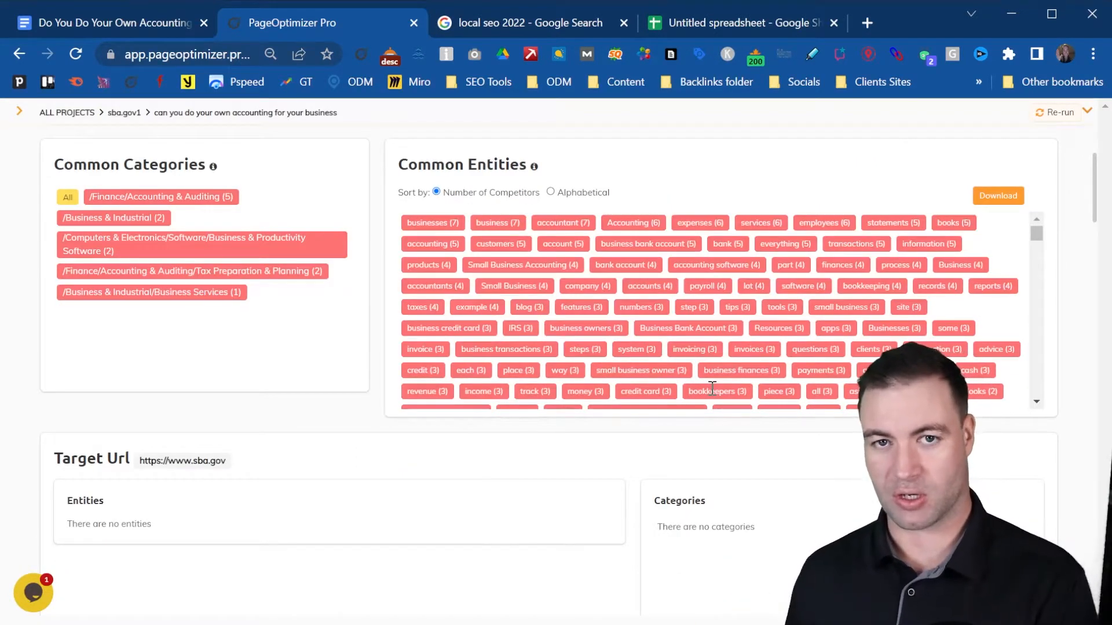
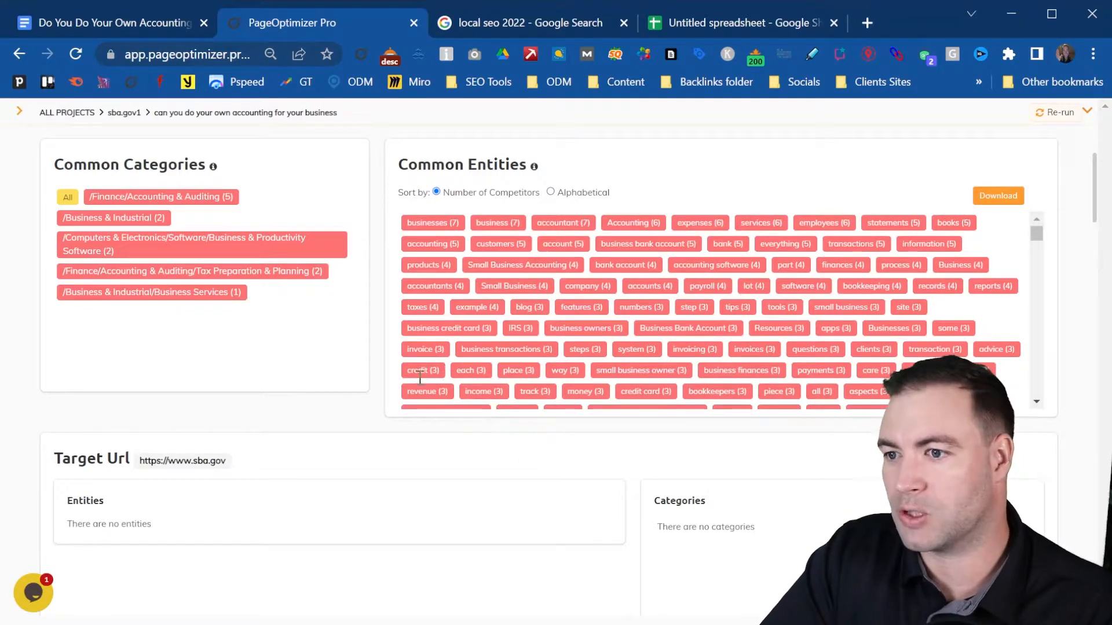
pyautogui.scroll(-2, 640, 285)
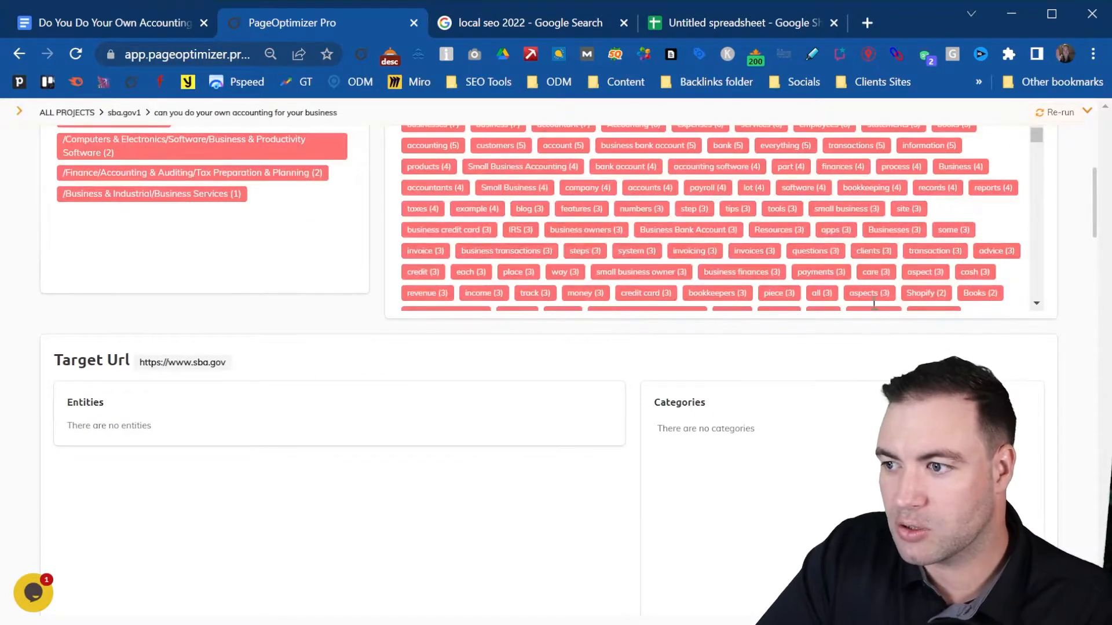
pyautogui.scroll(4, 1093, 339)
pyautogui.moveTo(1041, 337); pyautogui.dragTo(1064, 339)
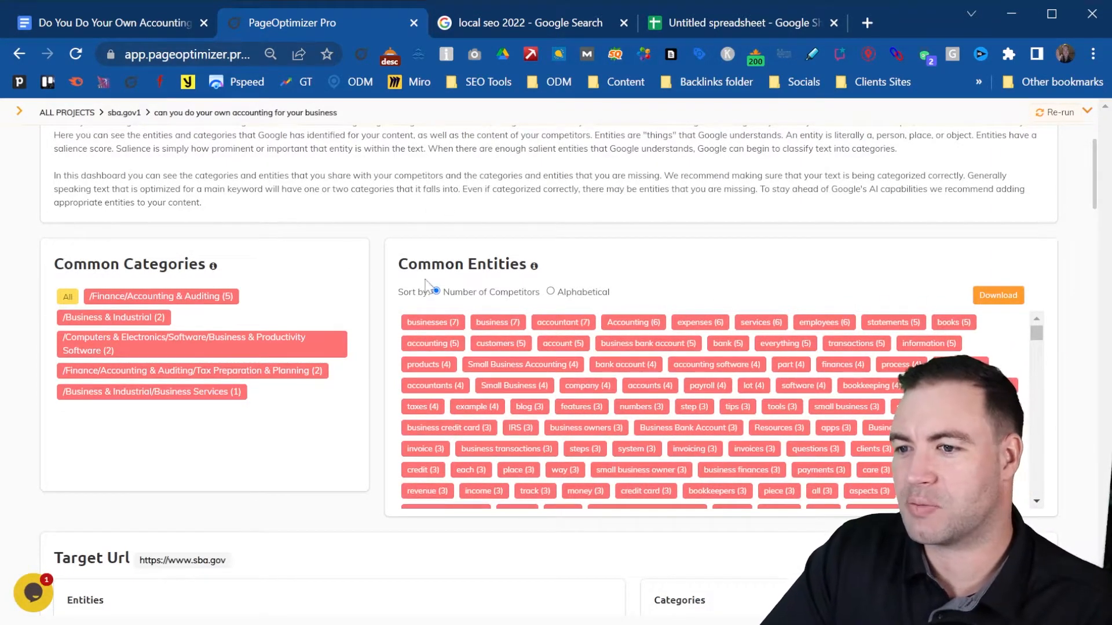
pyautogui.scroll(2, 427, 286)
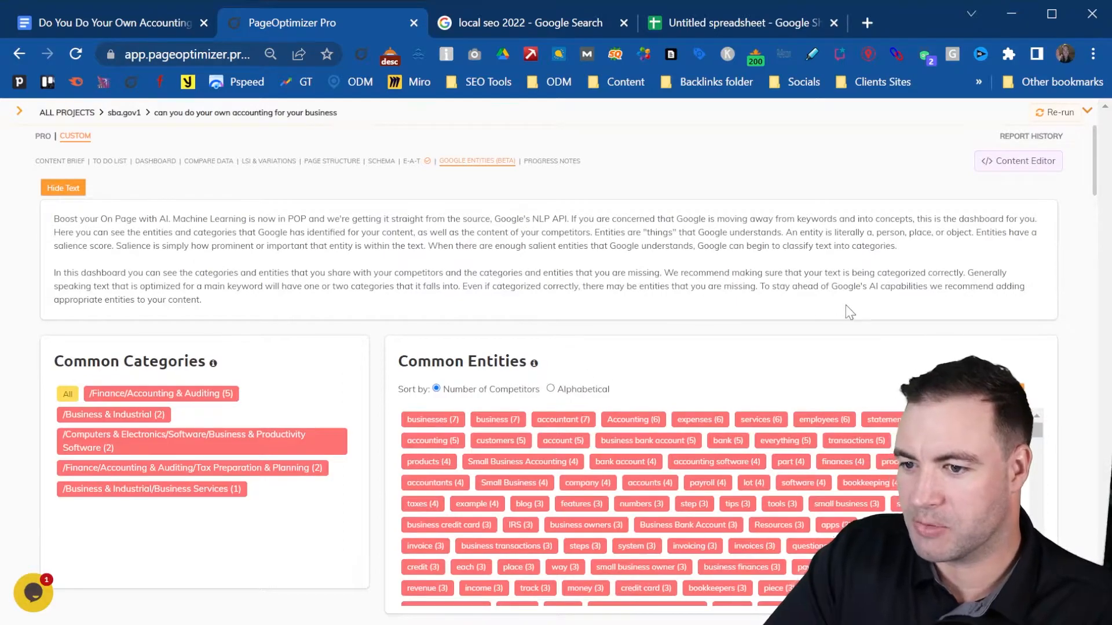
# - Open the report's progress notes and look through the current tasks, actions over time and checklist sections
pyautogui.click(557, 165)
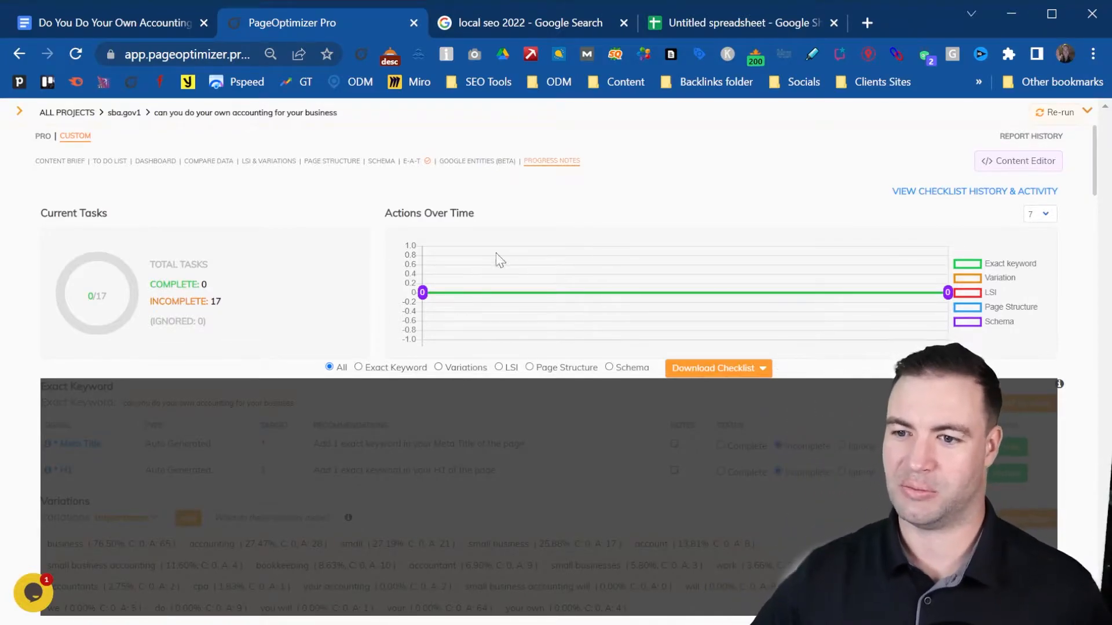
pyautogui.scroll(-10, 441, 414)
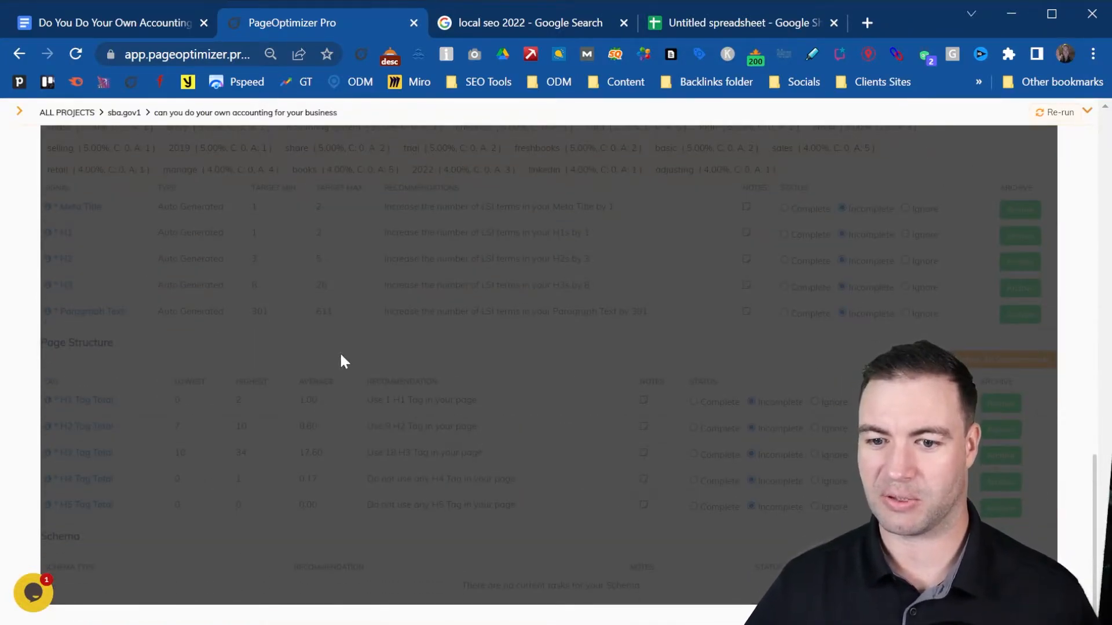
pyautogui.scroll(10, 317, 353)
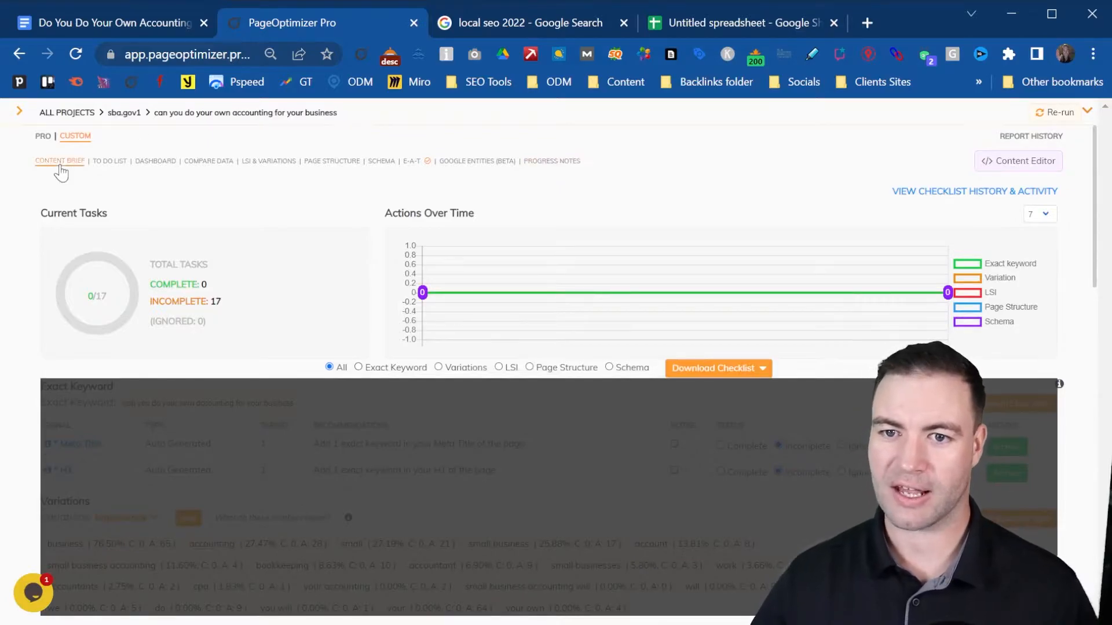
# - Open the Content Editor from the content brief and paste in the full accounting article from the Google Docs document, keeping its formatting
pyautogui.click(60, 165)
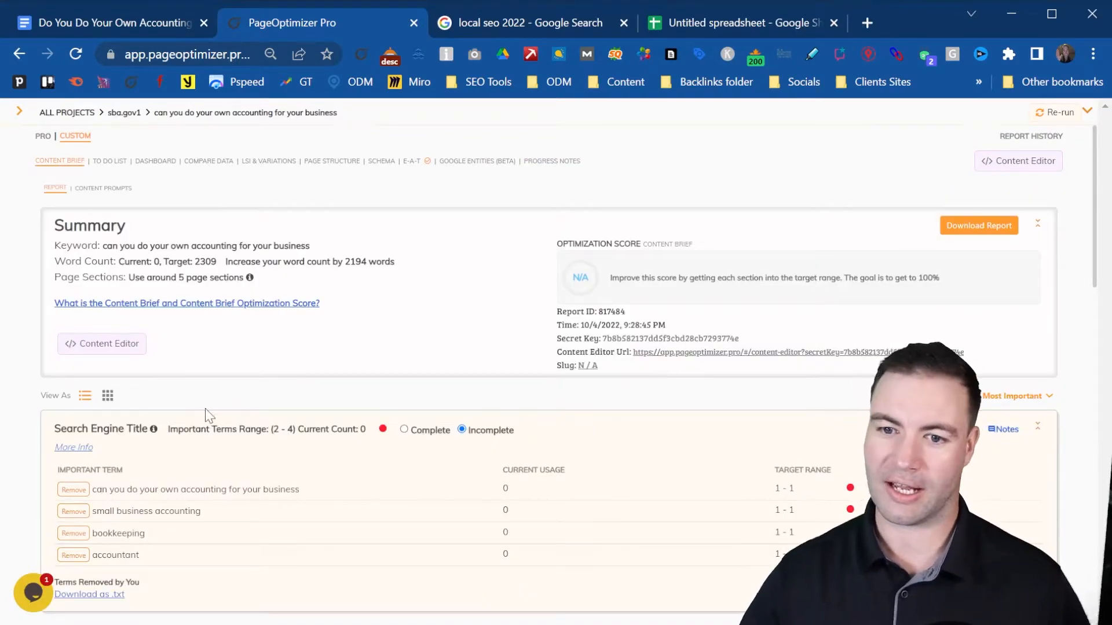
pyautogui.click(125, 344)
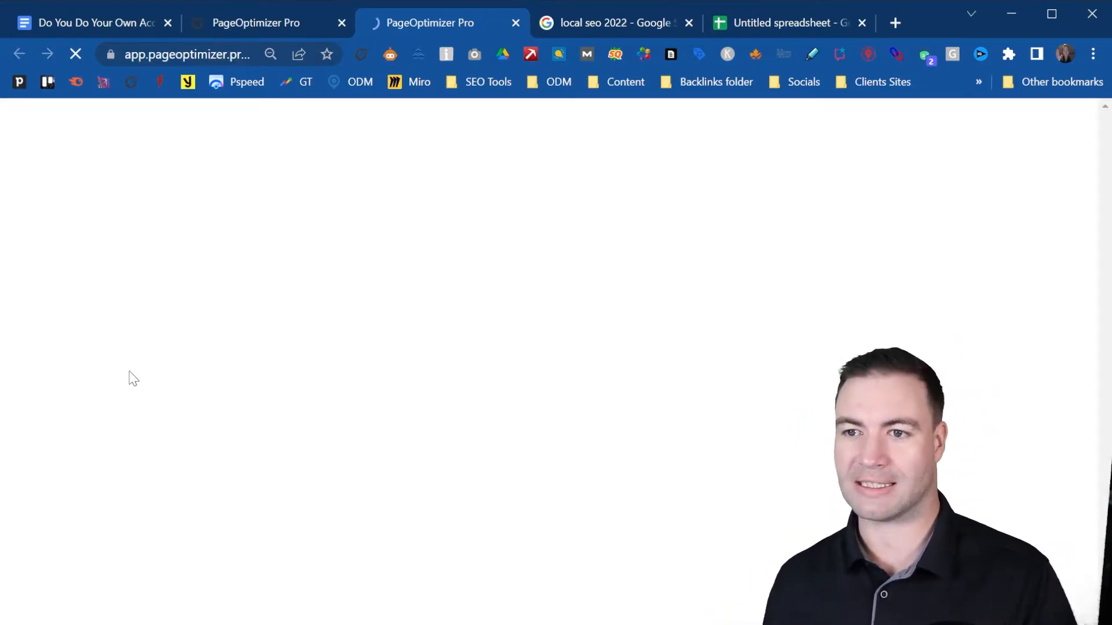
pyautogui.click(92, 25)
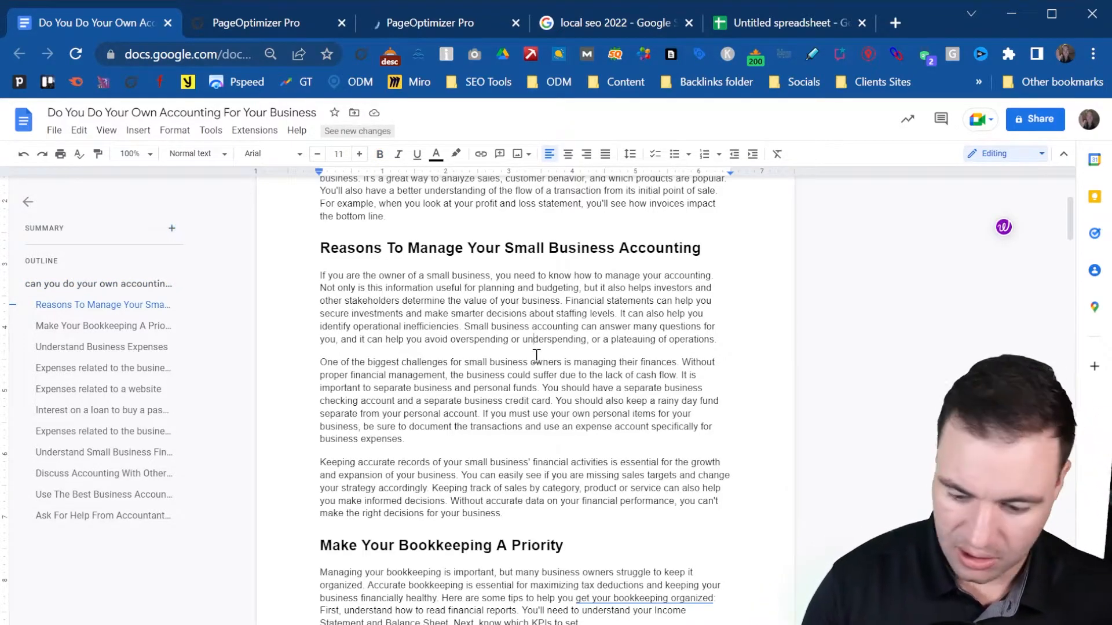
pyautogui.hotkey('ctrl', 'a')
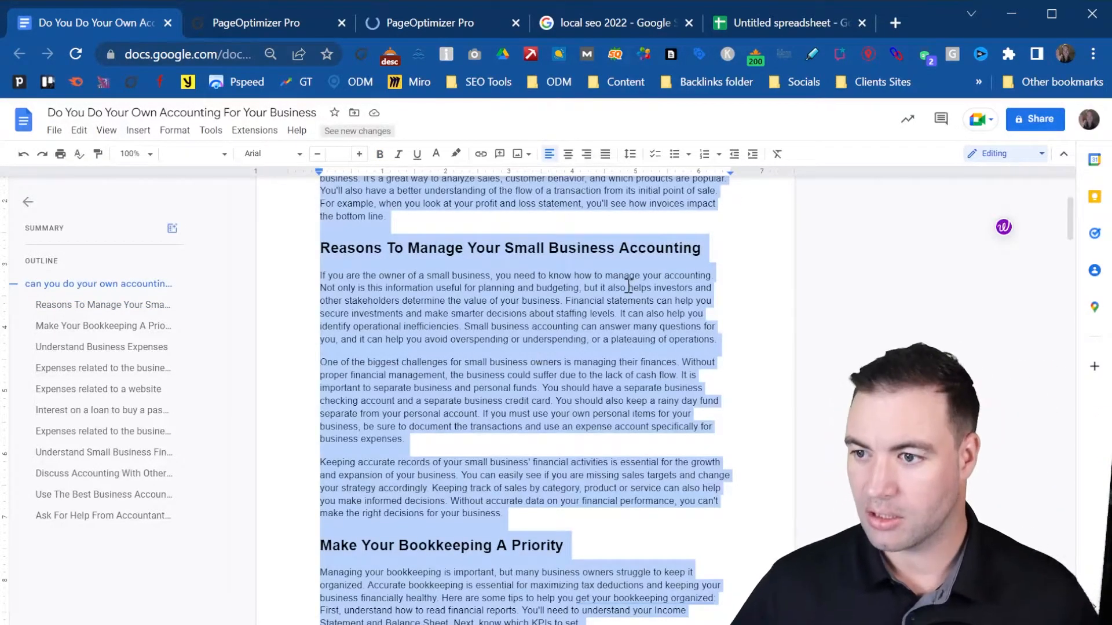
pyautogui.click(433, 25)
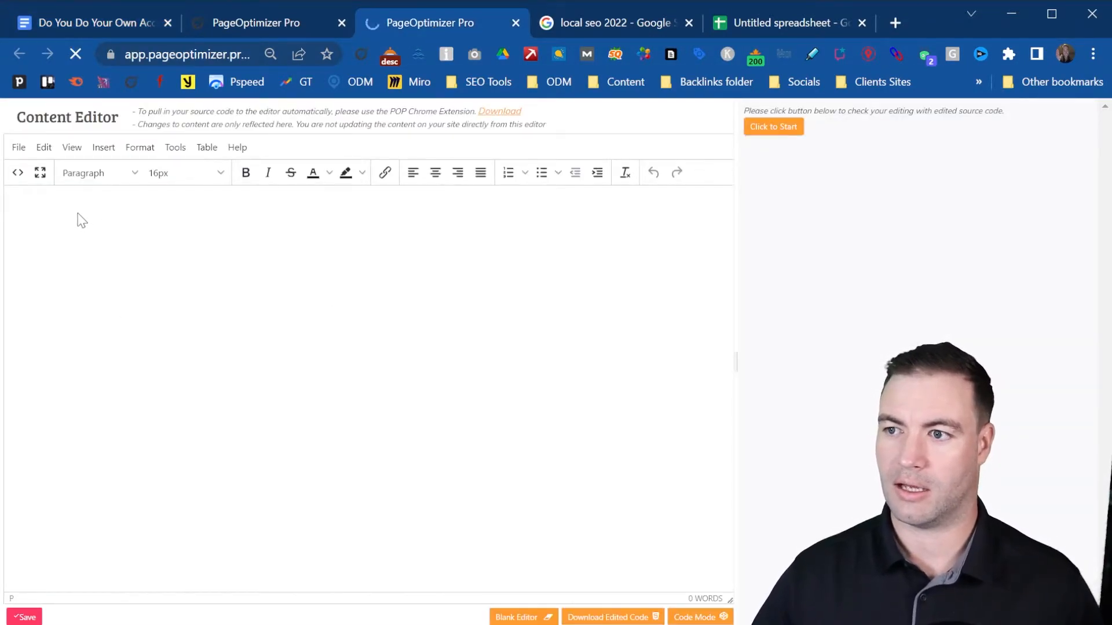
pyautogui.hotkey('ctrl', 'v')
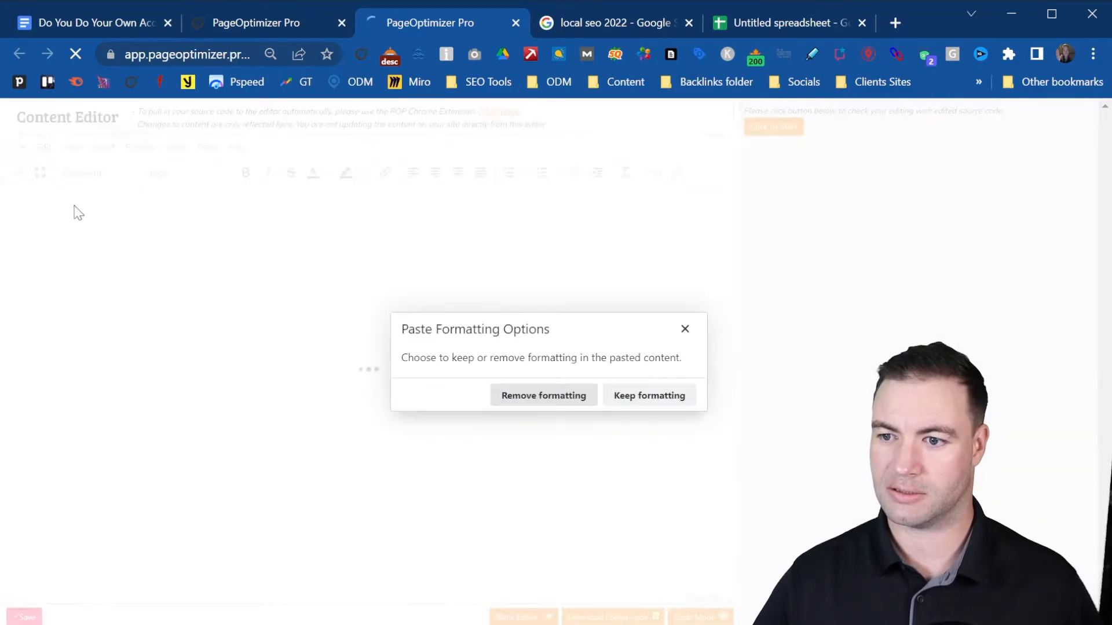
pyautogui.click(642, 399)
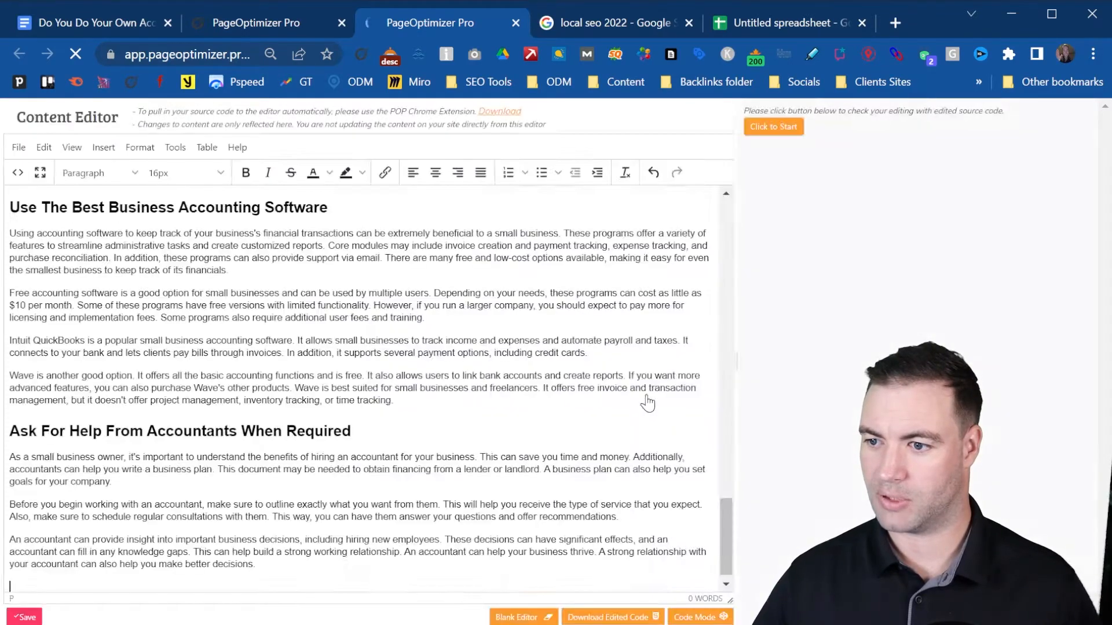
# - Check the pasted article's main heading, start the content check, and inspect the optimization score
pyautogui.scroll(15, 232, 273)
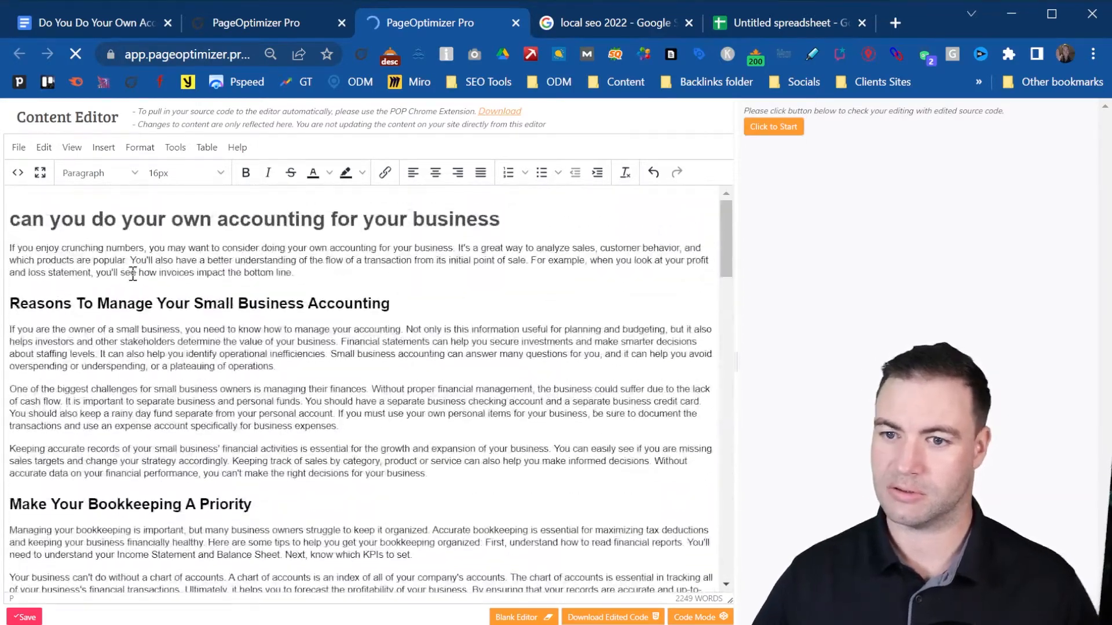
pyautogui.moveTo(501, 220); pyautogui.dragTo(8, 220)
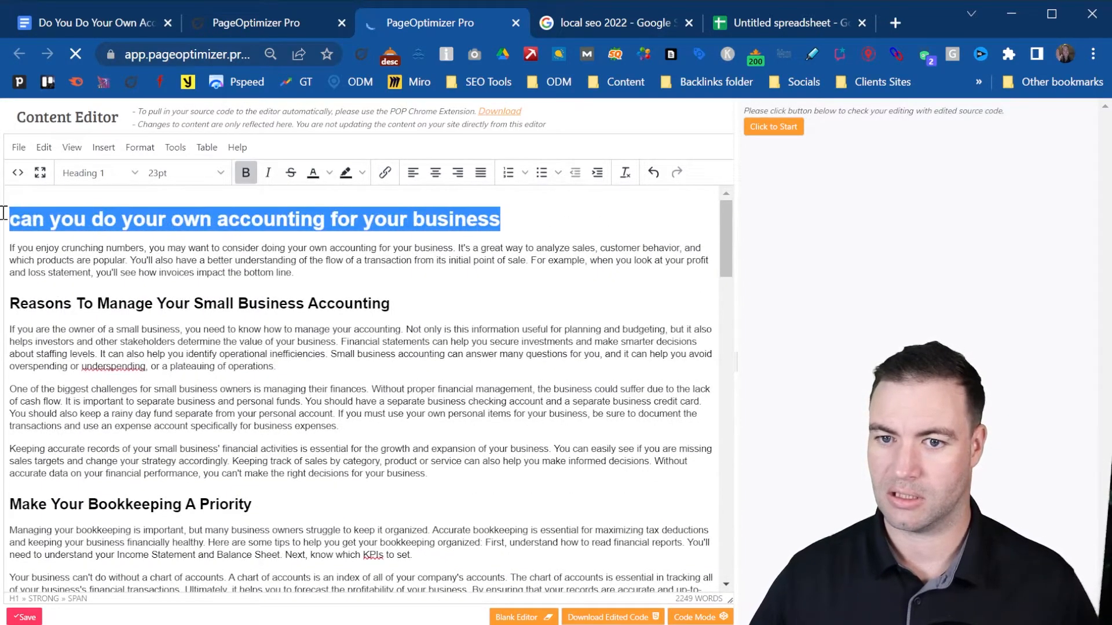
pyautogui.click(237, 221)
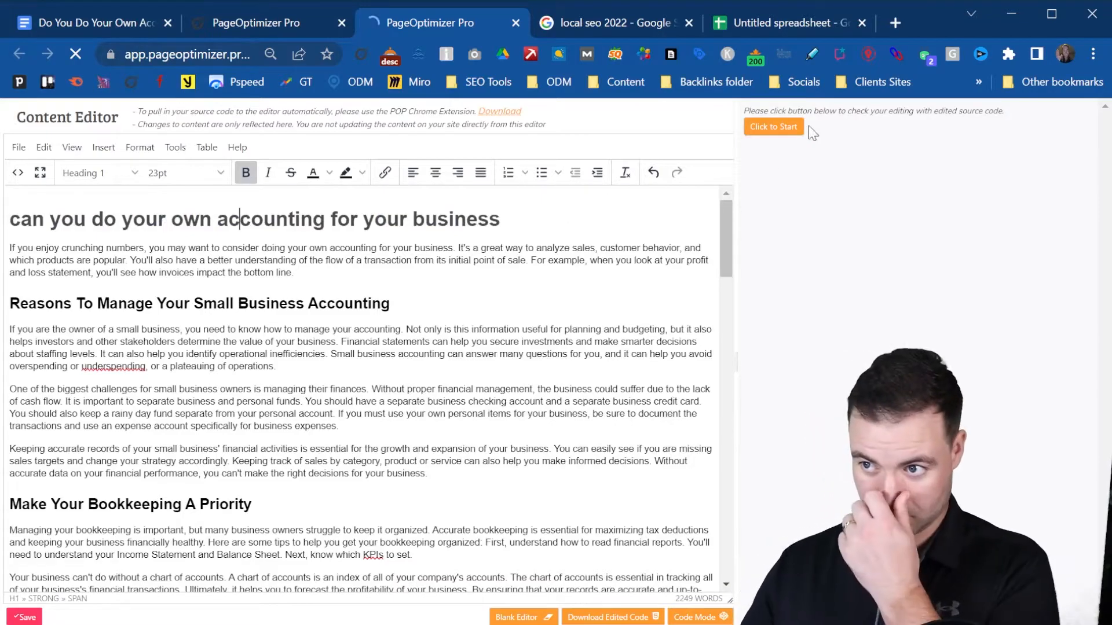
pyautogui.click(786, 129)
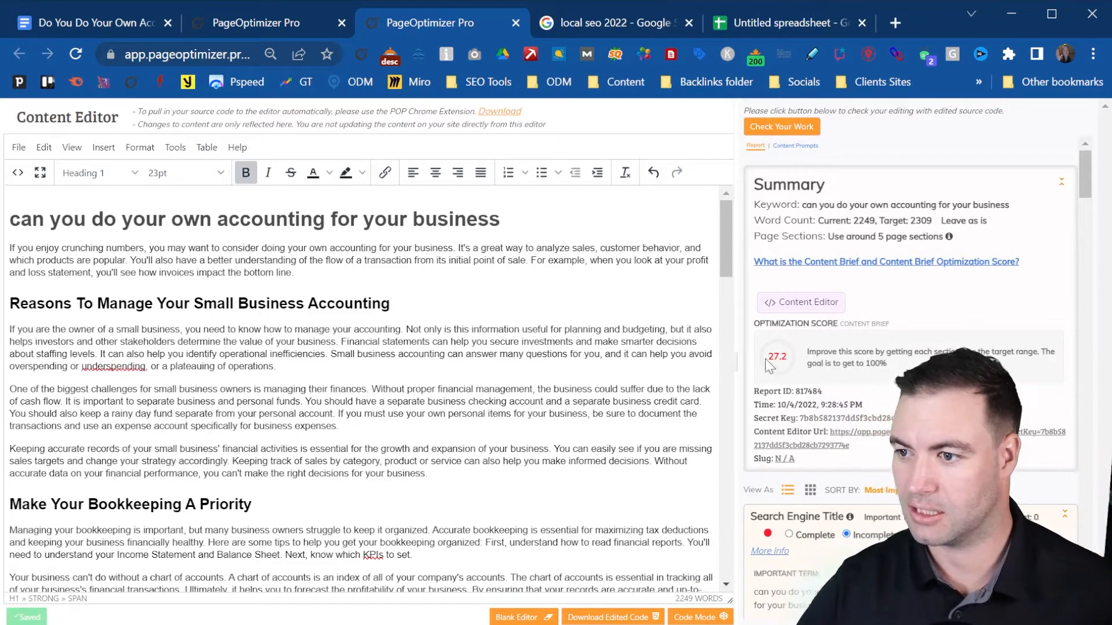
pyautogui.moveTo(792, 356); pyautogui.dragTo(769, 357)
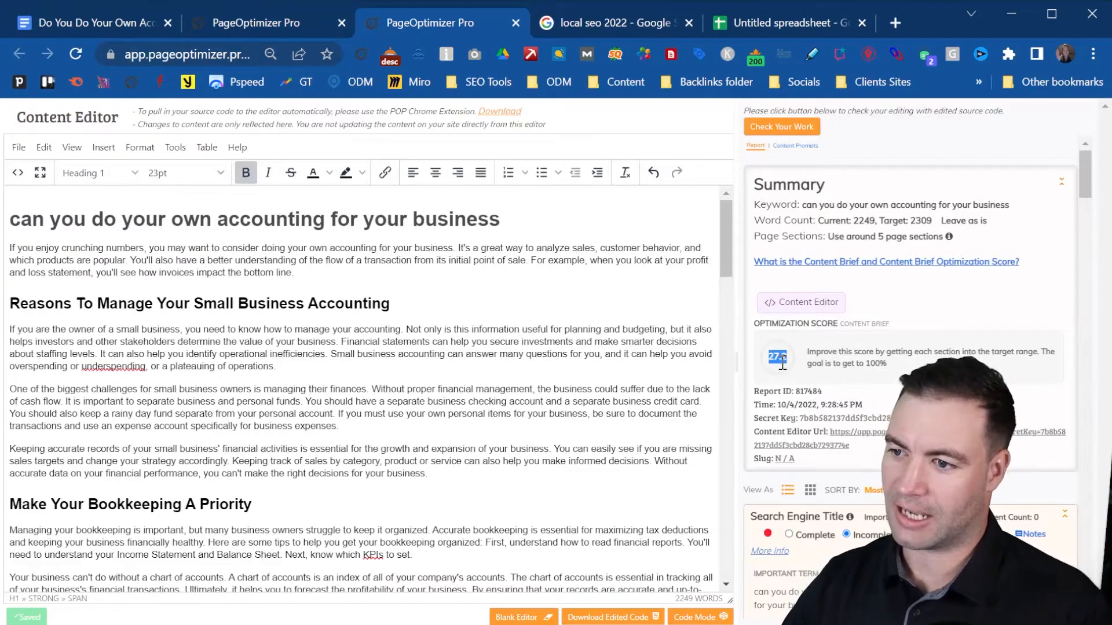
# - Review the important terms and their target ranges for the search engine title and page title
pyautogui.scroll(-5, 787, 371)
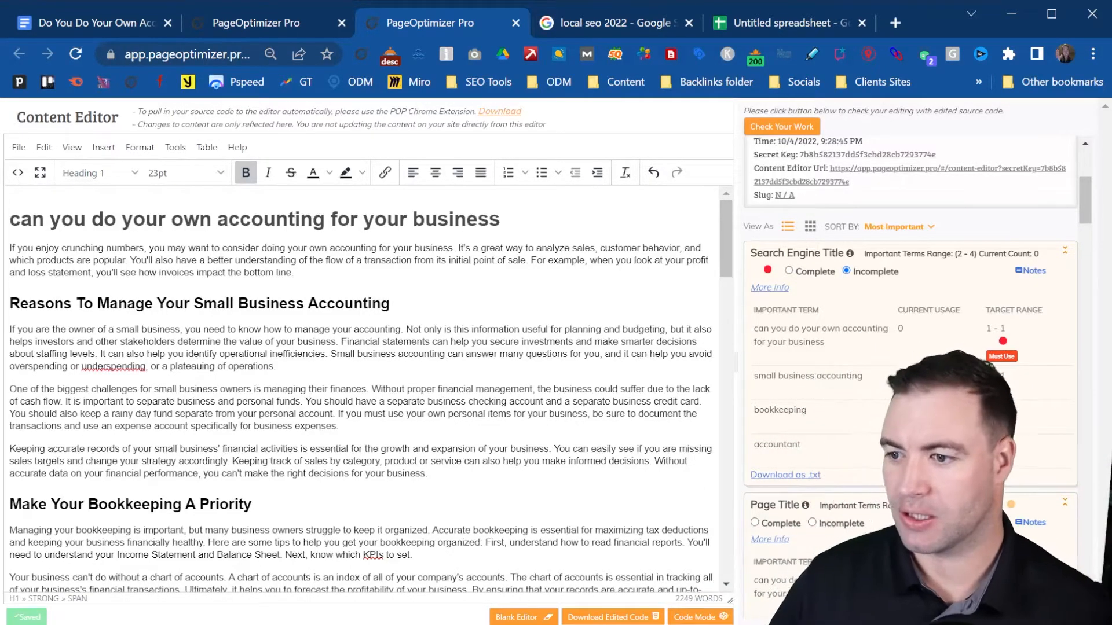
pyautogui.scroll(-1, 865, 385)
pyautogui.scroll(-3, 866, 386)
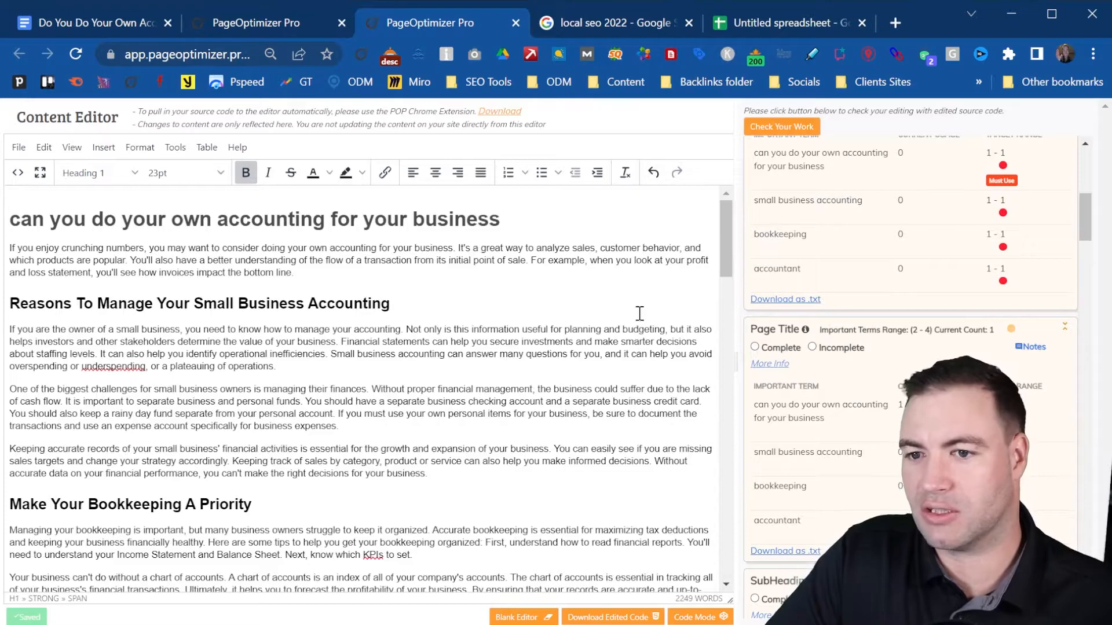
pyautogui.scroll(-2, 829, 252)
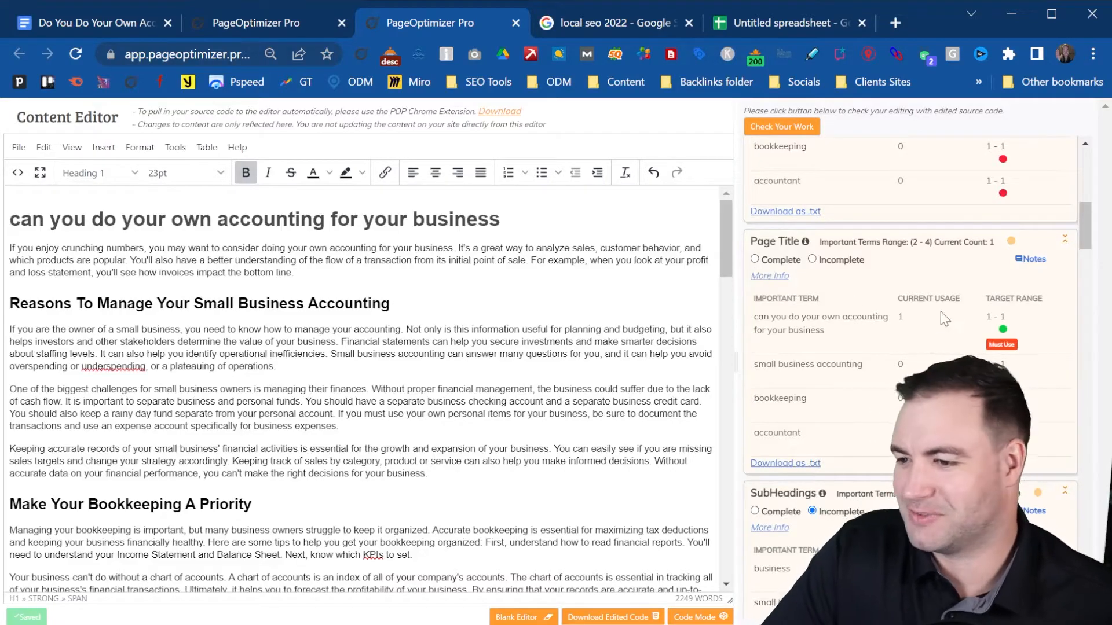
# - Examine the subheadings' important terms, comparing current usage with the target range for terms such as "business", "small business" and "account"
pyautogui.scroll(-6, 885, 307)
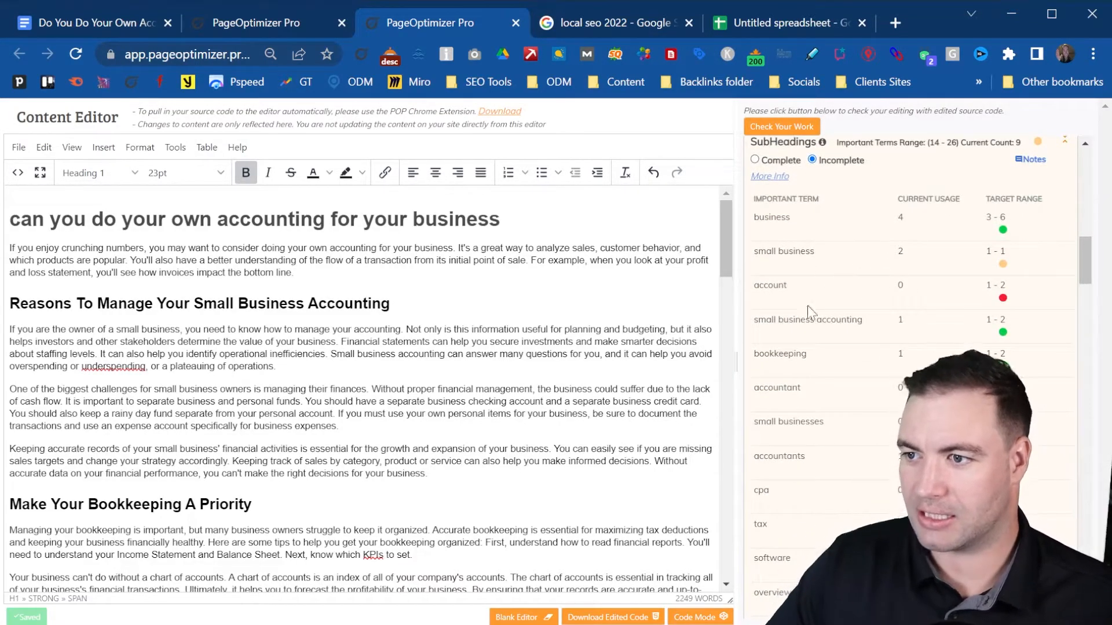
pyautogui.scroll(2, 813, 359)
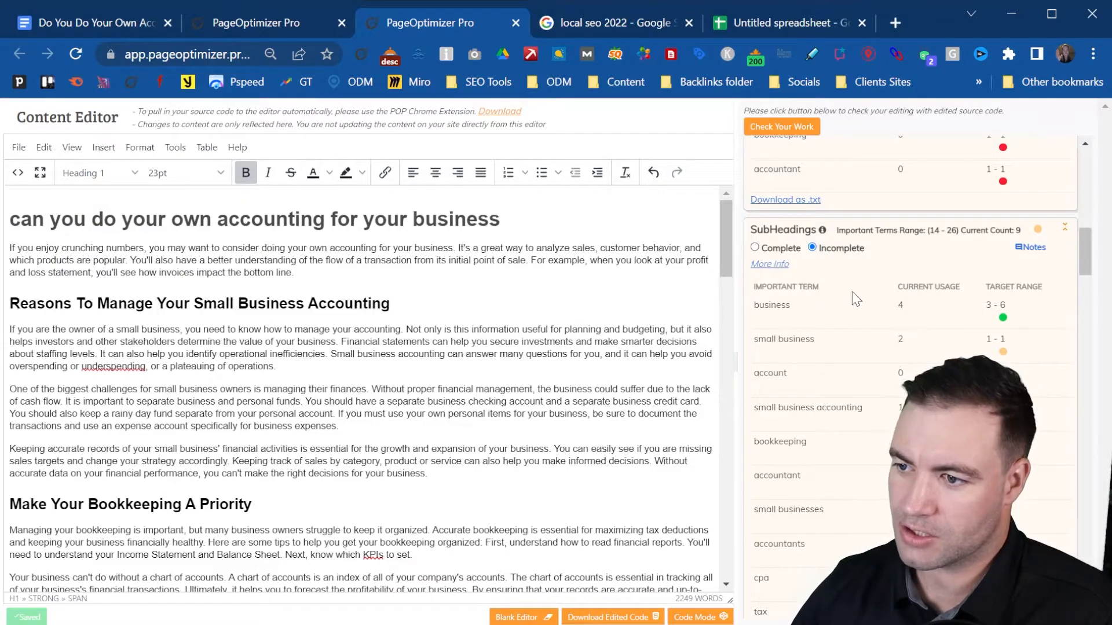
pyautogui.moveTo(754, 305); pyautogui.dragTo(801, 305)
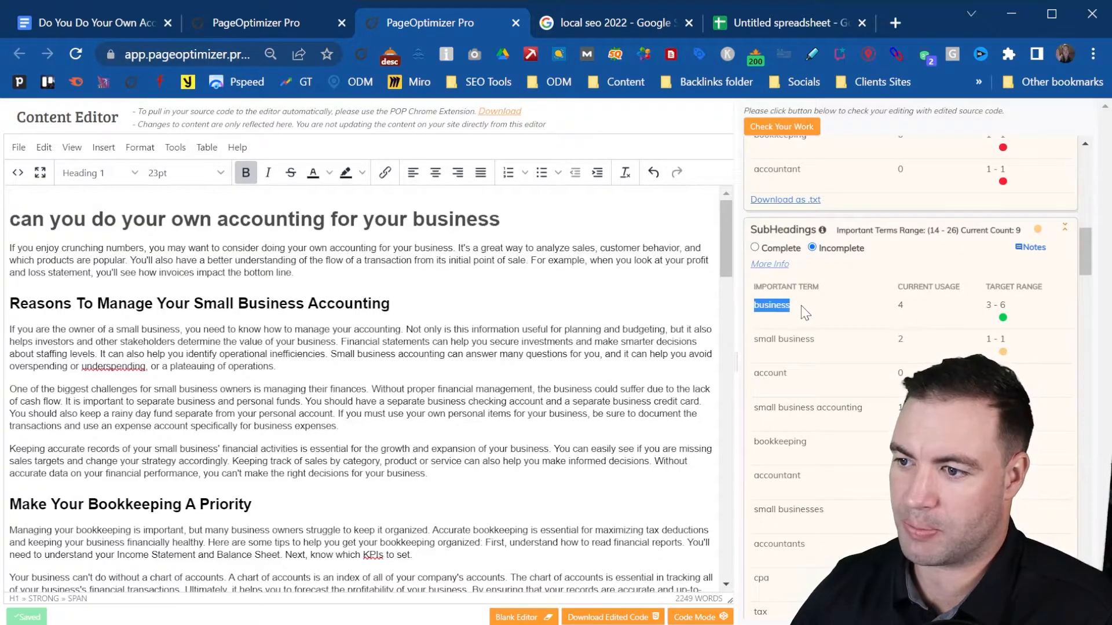
pyautogui.moveTo(985, 305); pyautogui.dragTo(1045, 290)
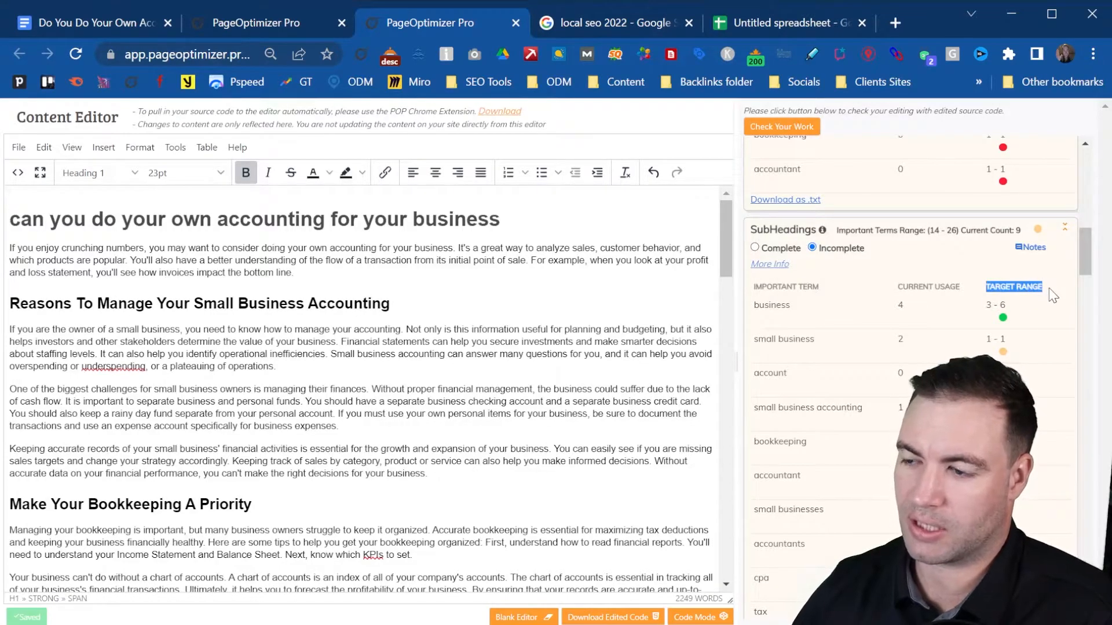
pyautogui.doubleClick(901, 305)
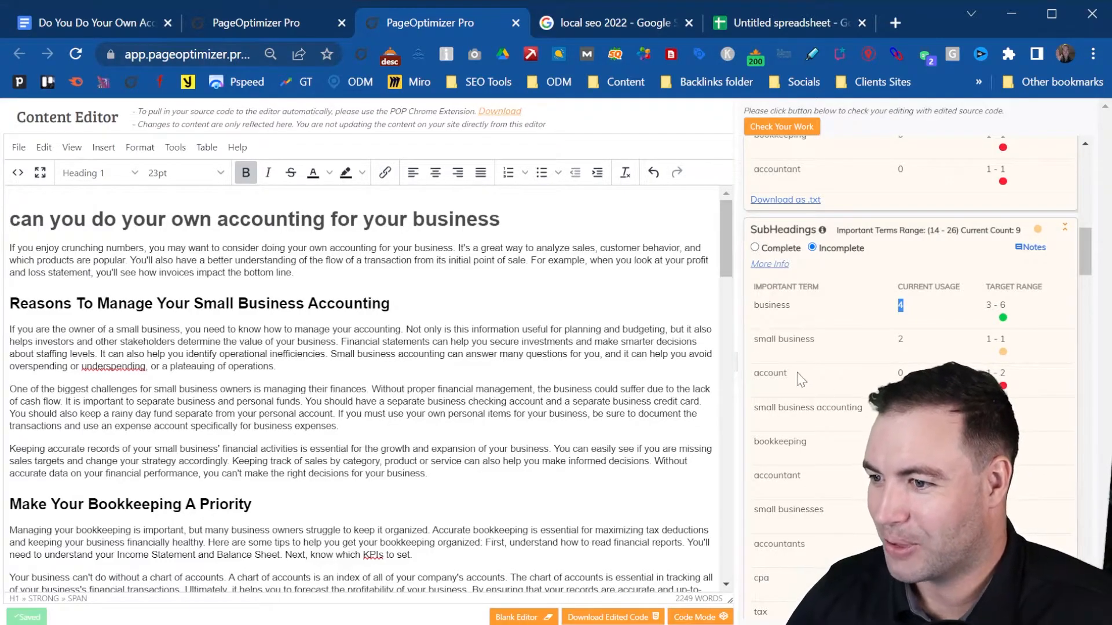
pyautogui.moveTo(797, 375); pyautogui.dragTo(747, 378)
pyautogui.click(843, 354)
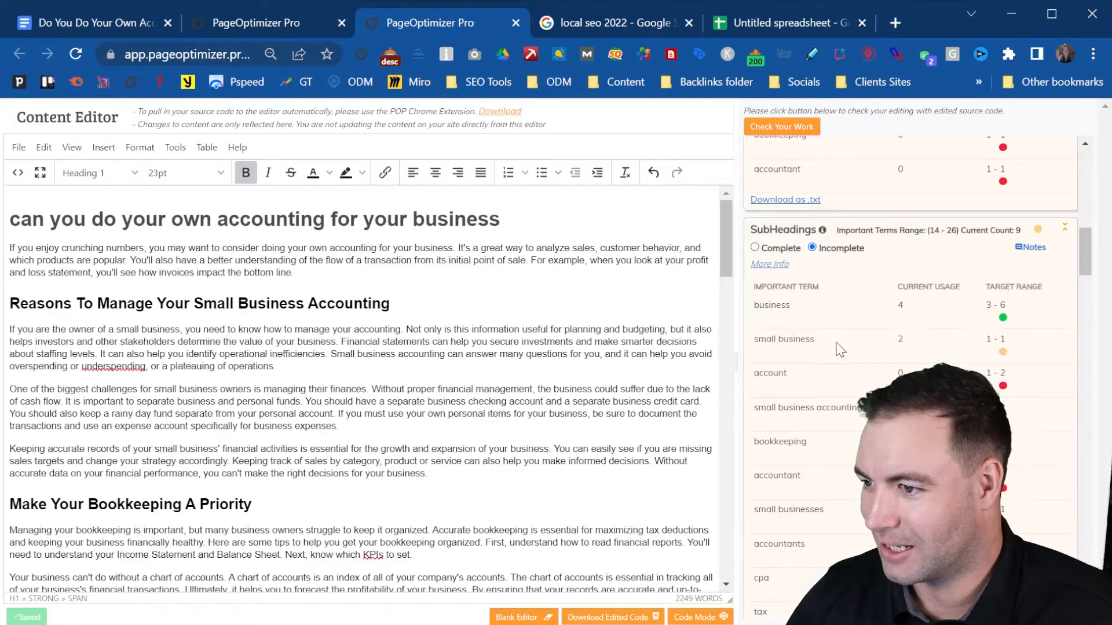
pyautogui.moveTo(753, 340); pyautogui.dragTo(846, 340)
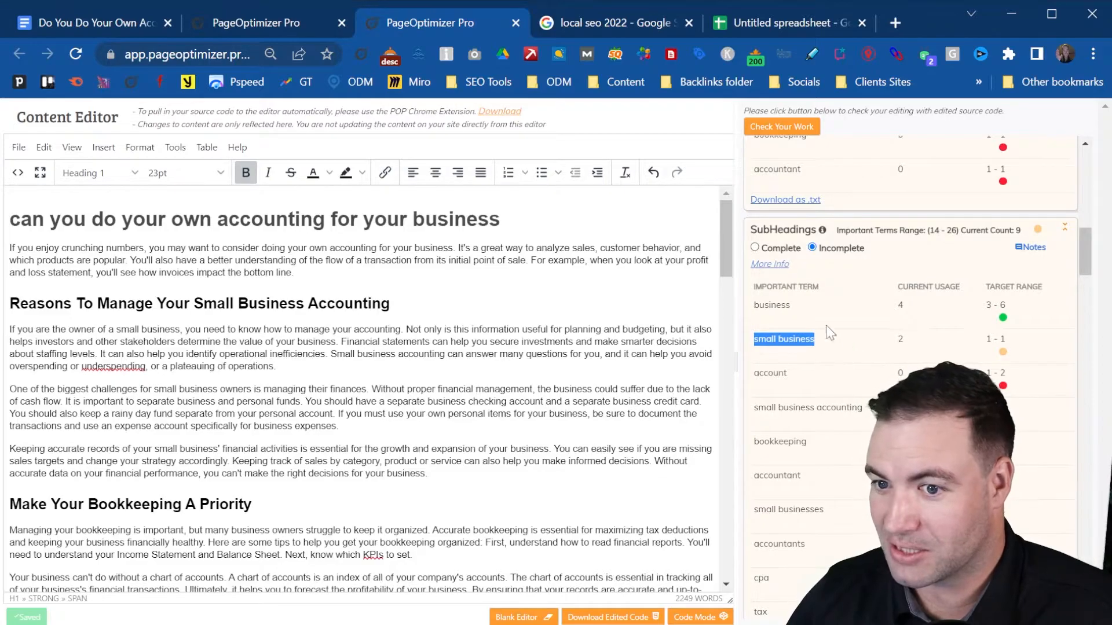
pyautogui.scroll(-2, 854, 351)
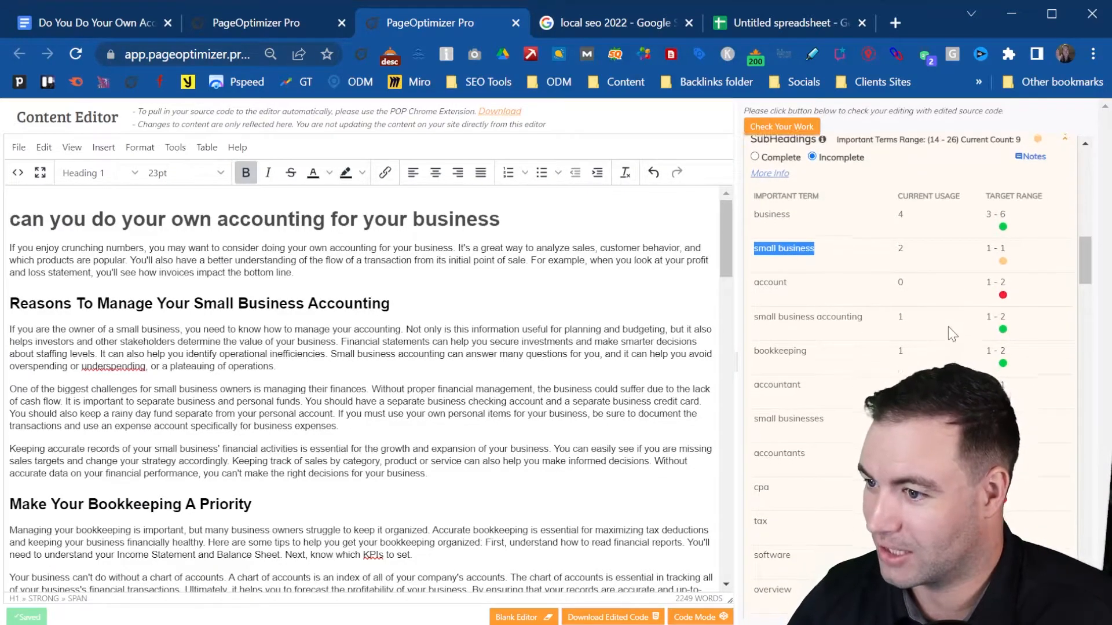
pyautogui.scroll(-2, 948, 327)
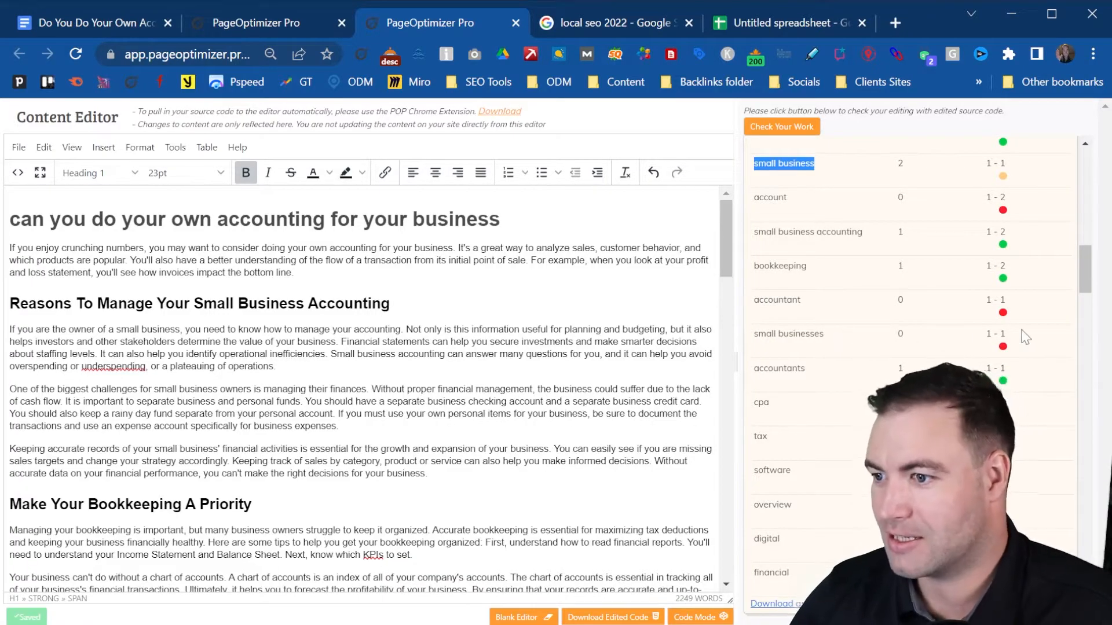
pyautogui.scroll(-2, 863, 330)
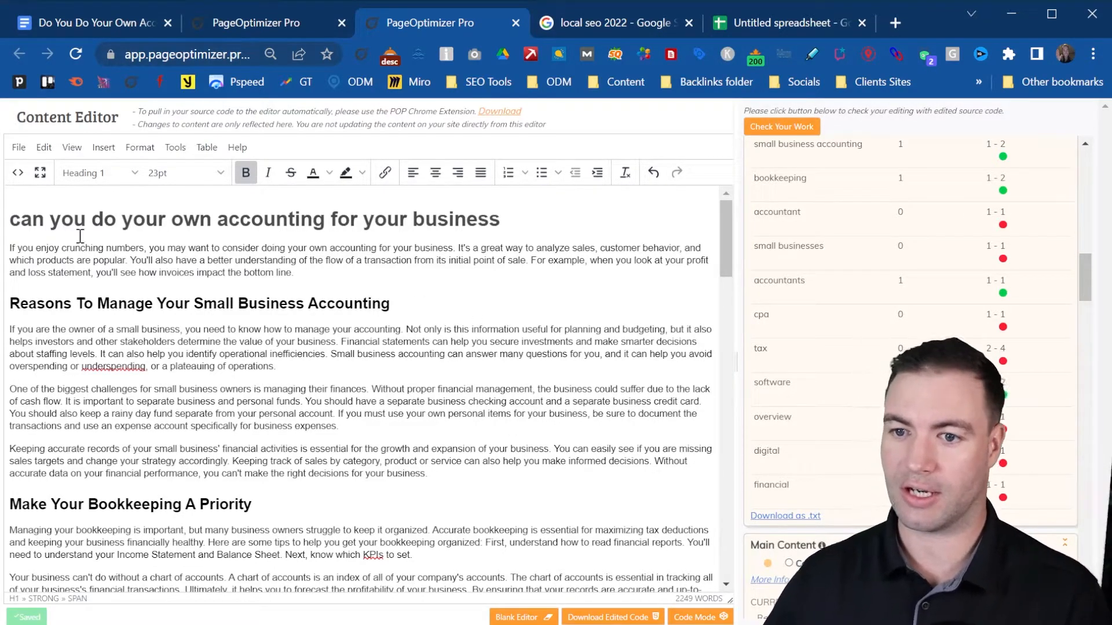
# - Look through the article's headings from start to end, and return to the content brief summary with its optimization score
pyautogui.scroll(-10, 110, 336)
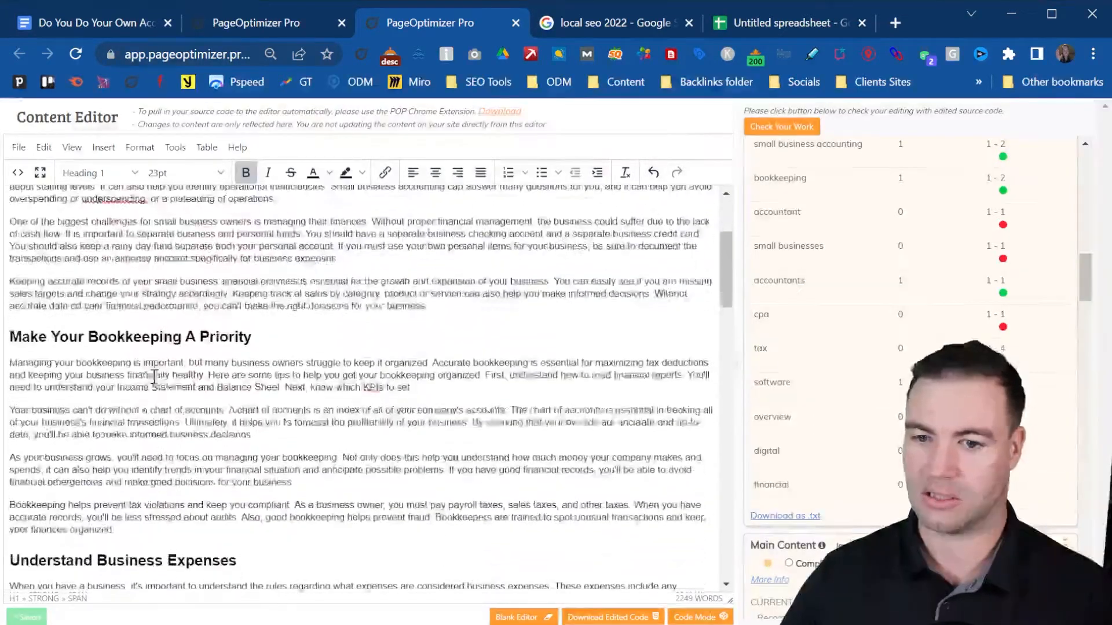
pyautogui.scroll(-10, 518, 350)
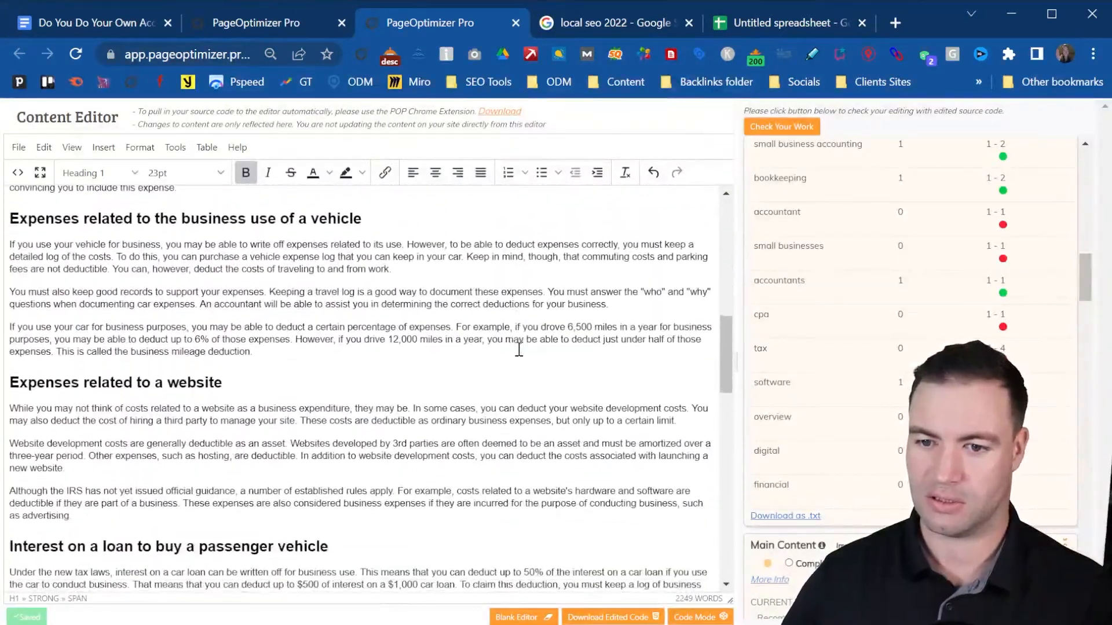
pyautogui.scroll(-10, 503, 324)
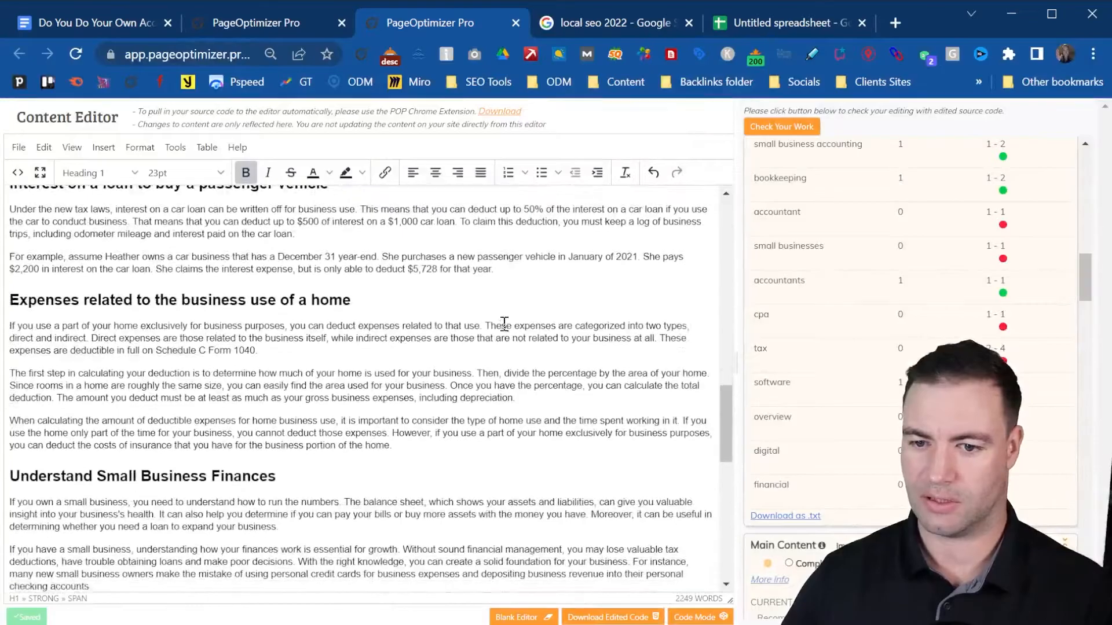
pyautogui.scroll(-3, 505, 325)
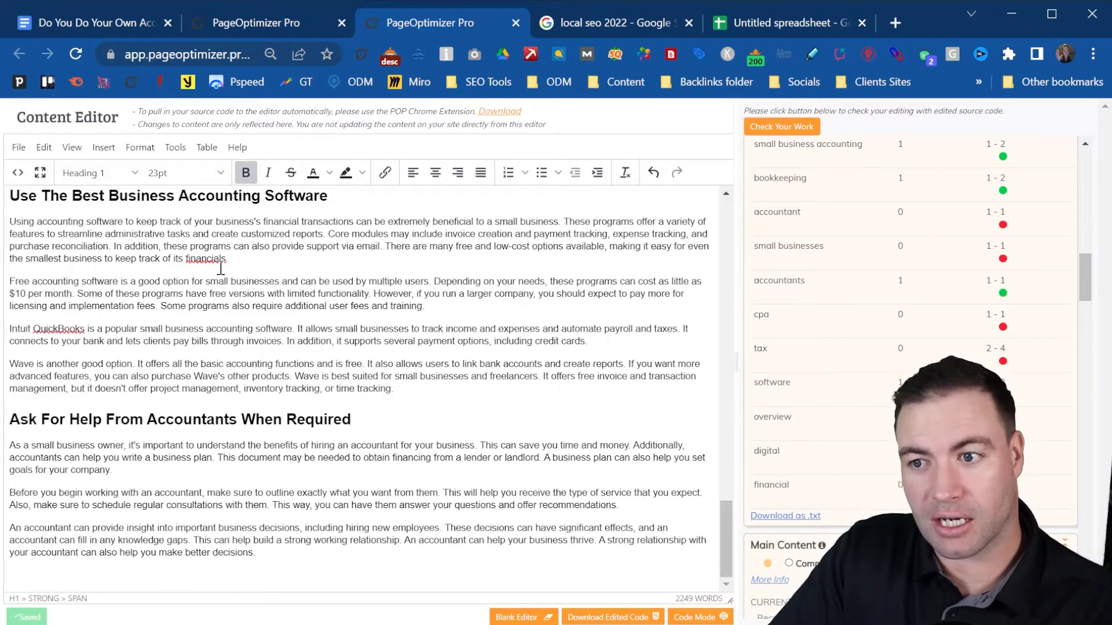
pyautogui.scroll(20, 221, 269)
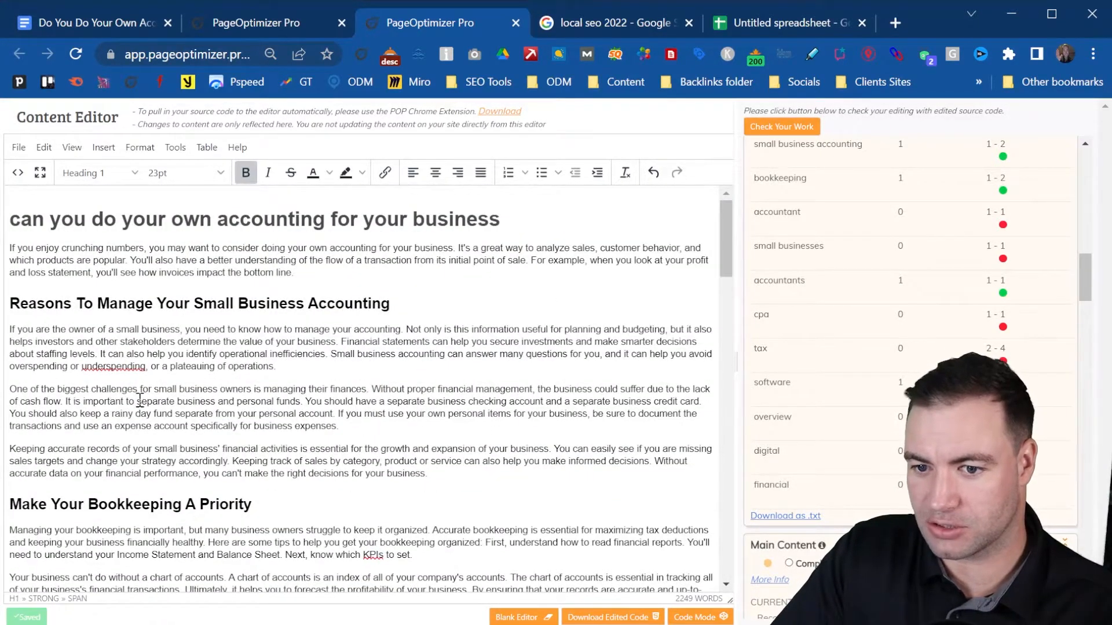
pyautogui.scroll(10, 753, 397)
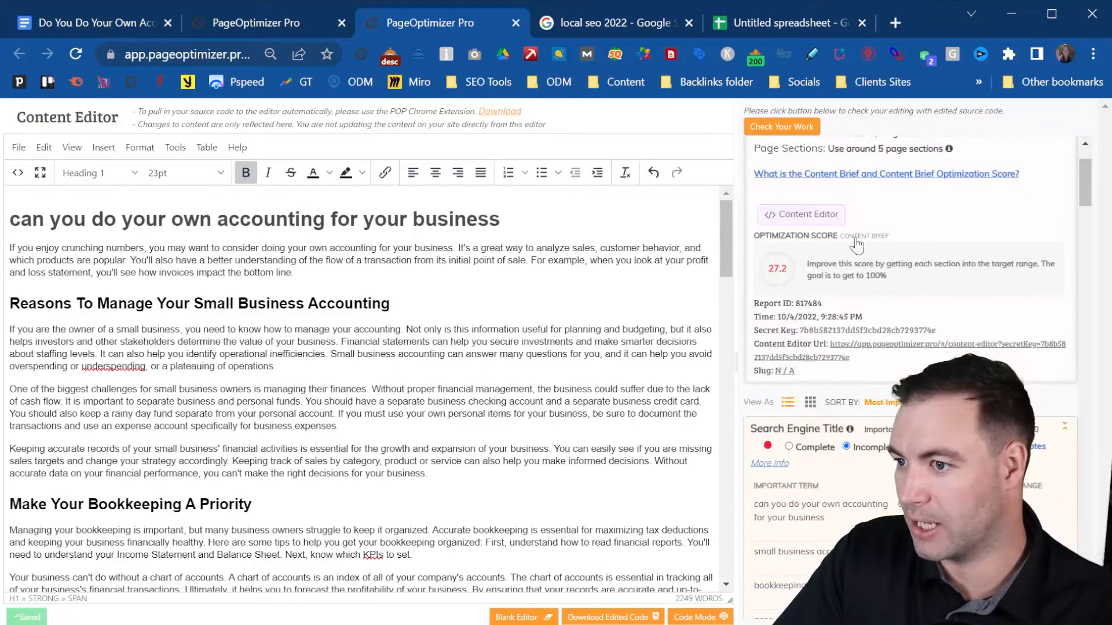
pyautogui.scroll(3, 870, 220)
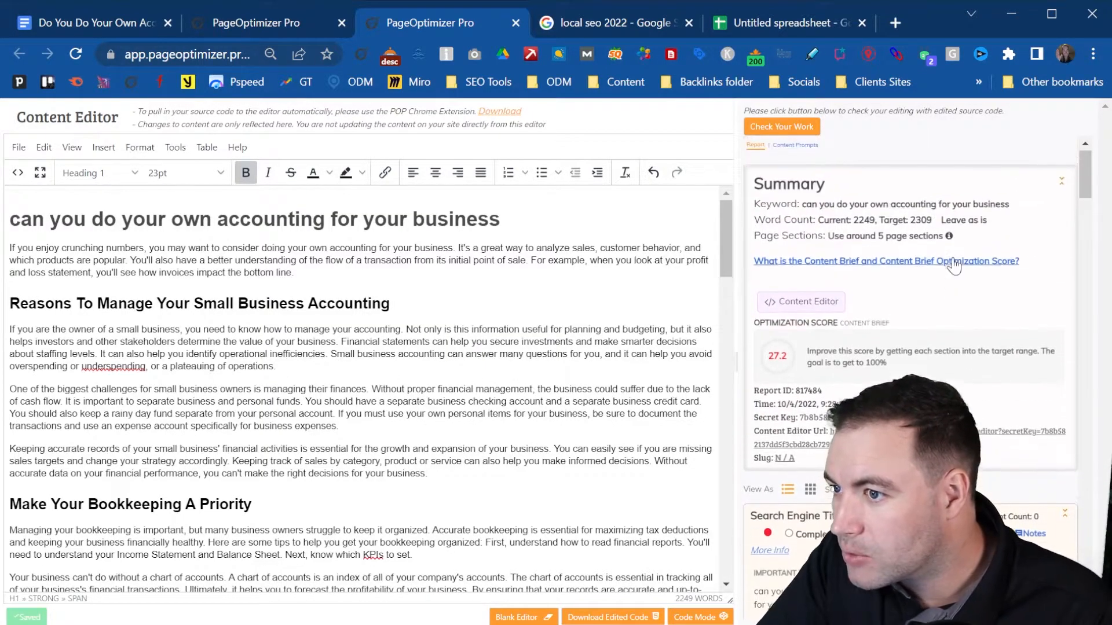
# - Compare the article's word count with its target, and review the important terms for the search engine title, page title and subheadings
pyautogui.moveTo(855, 220); pyautogui.dragTo(871, 221)
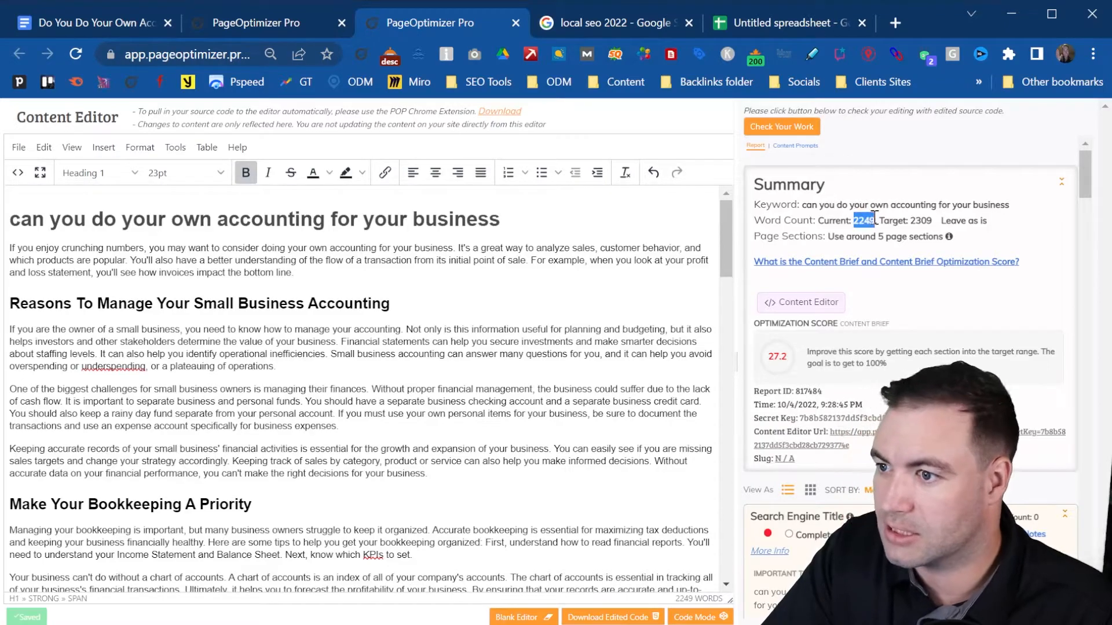
pyautogui.click(871, 232)
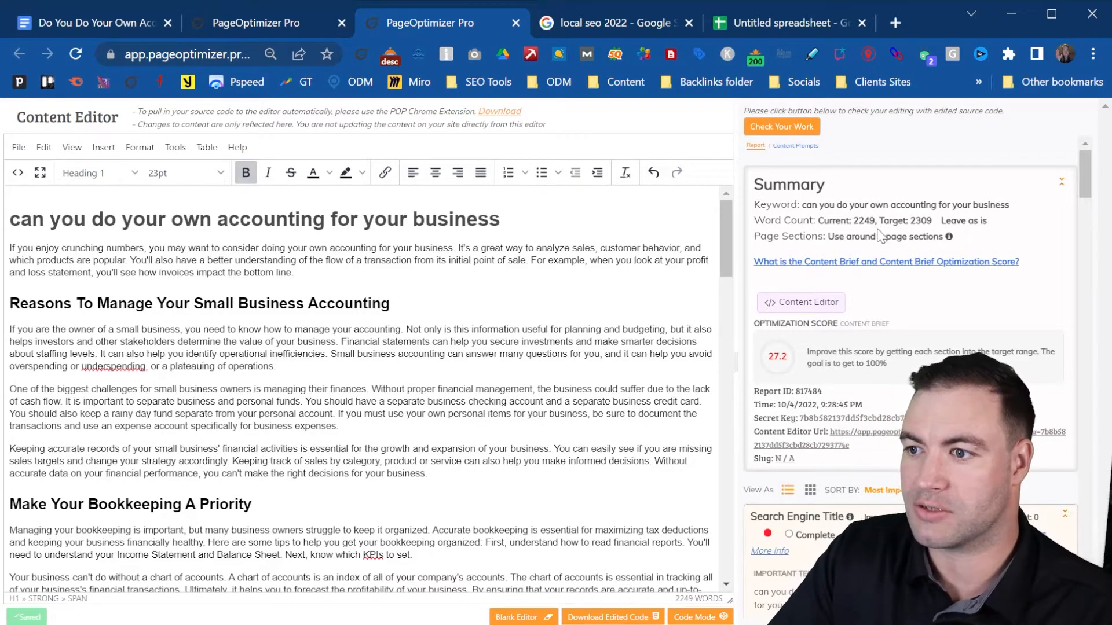
pyautogui.scroll(-10, 892, 348)
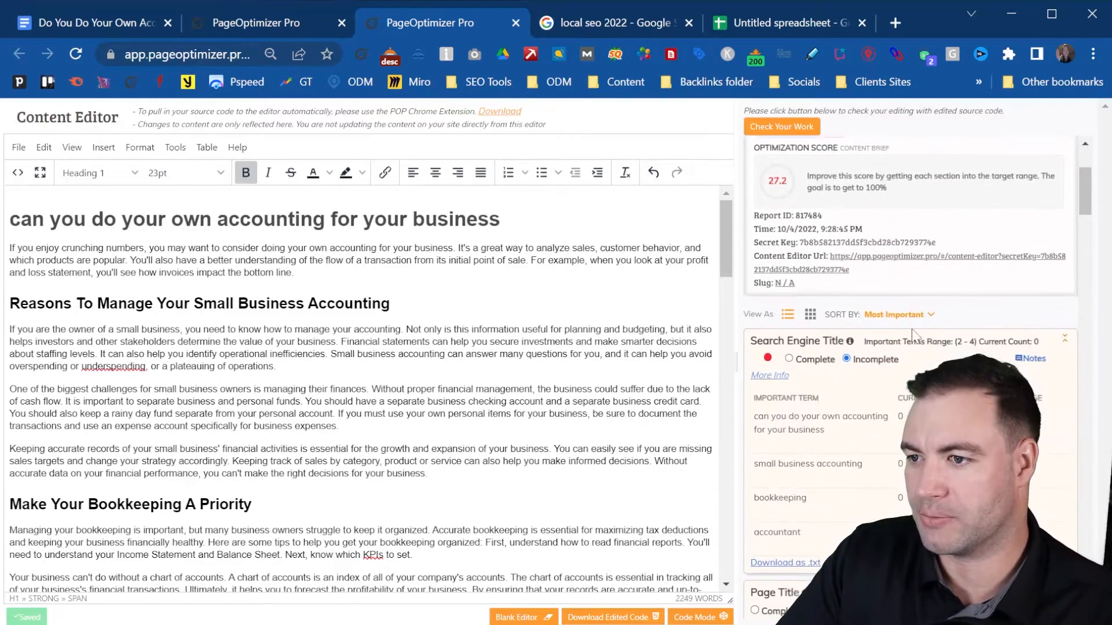
pyautogui.scroll(-5, 900, 371)
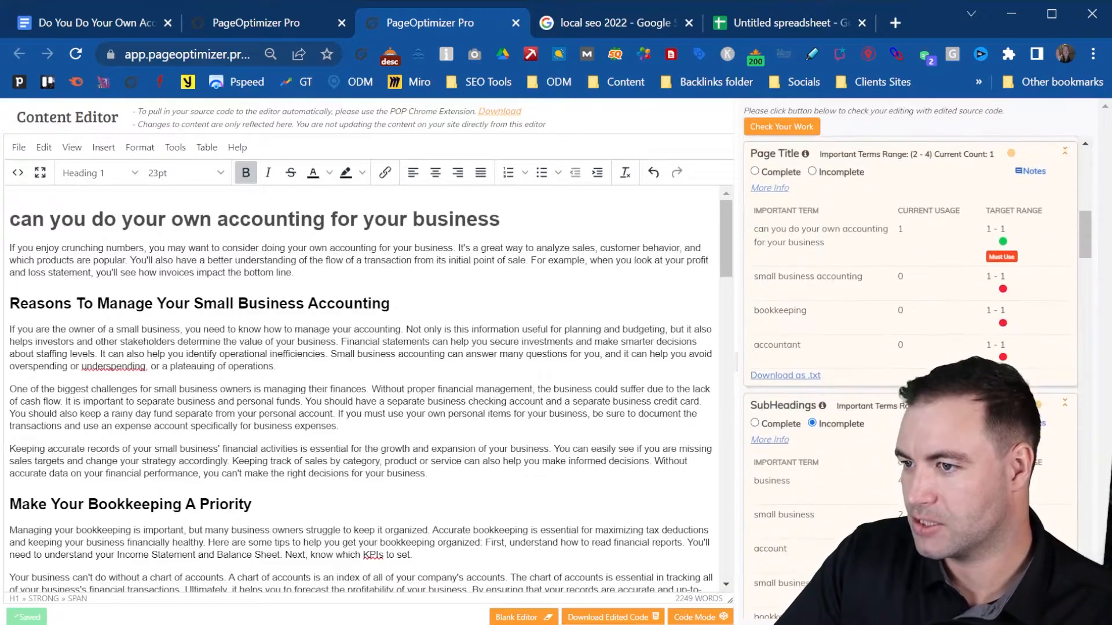
pyautogui.scroll(5, 876, 478)
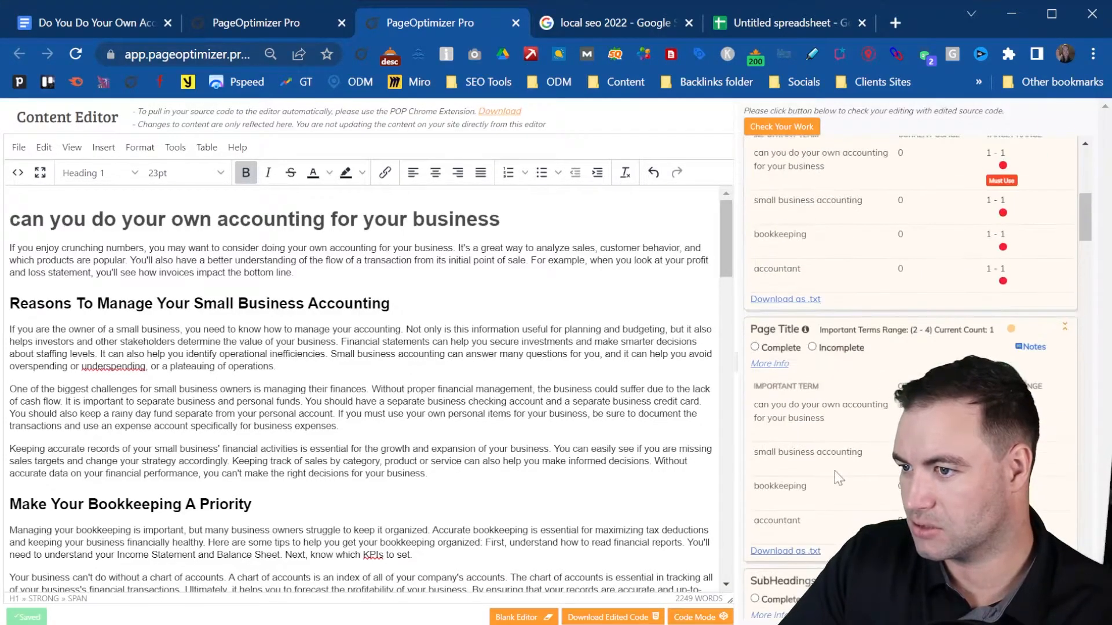
pyautogui.scroll(2, 818, 336)
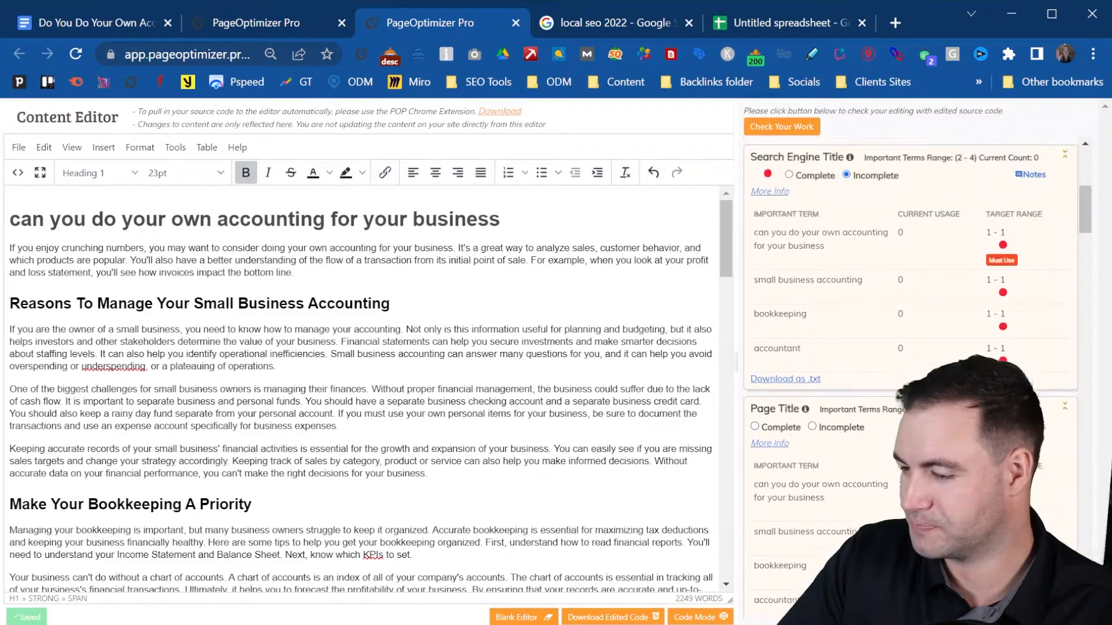
pyautogui.scroll(-3, 810, 232)
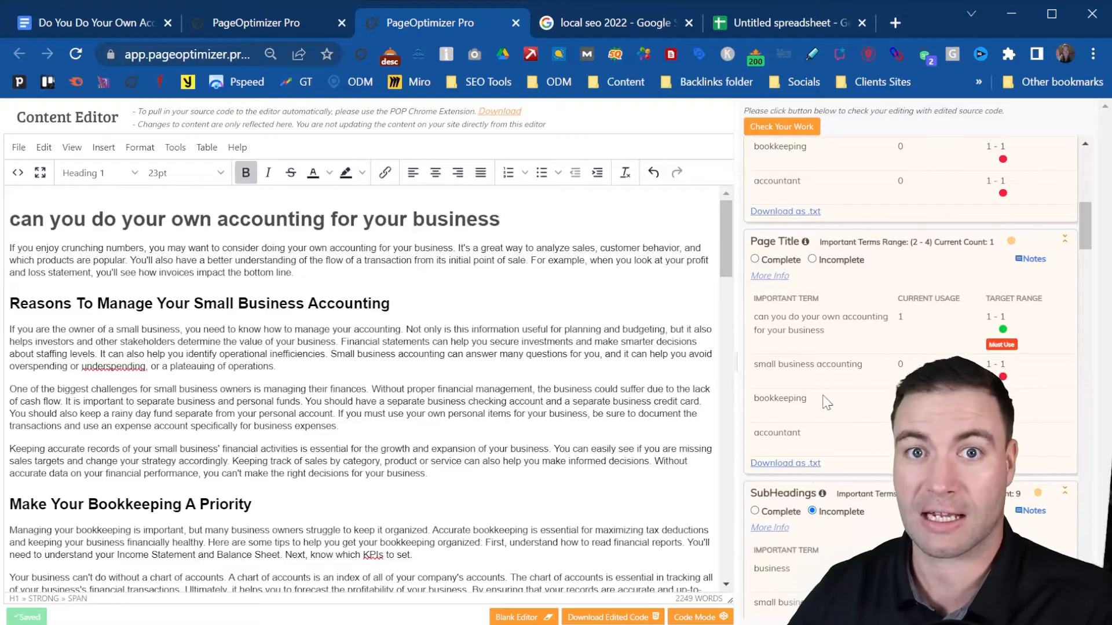
pyautogui.scroll(-3, 827, 402)
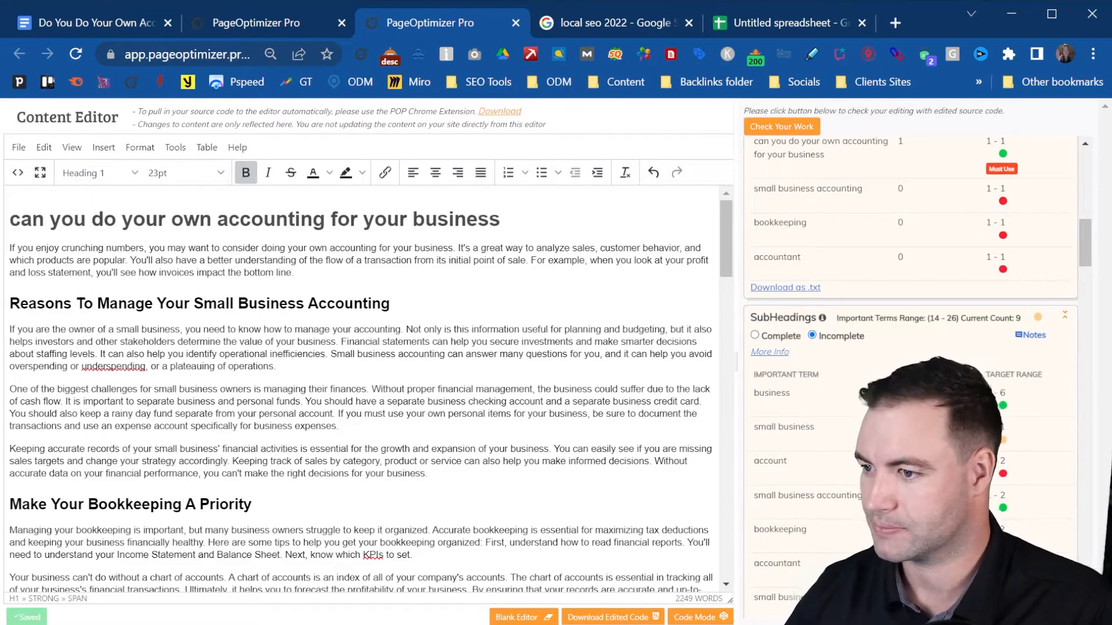
pyautogui.scroll(-3, 913, 339)
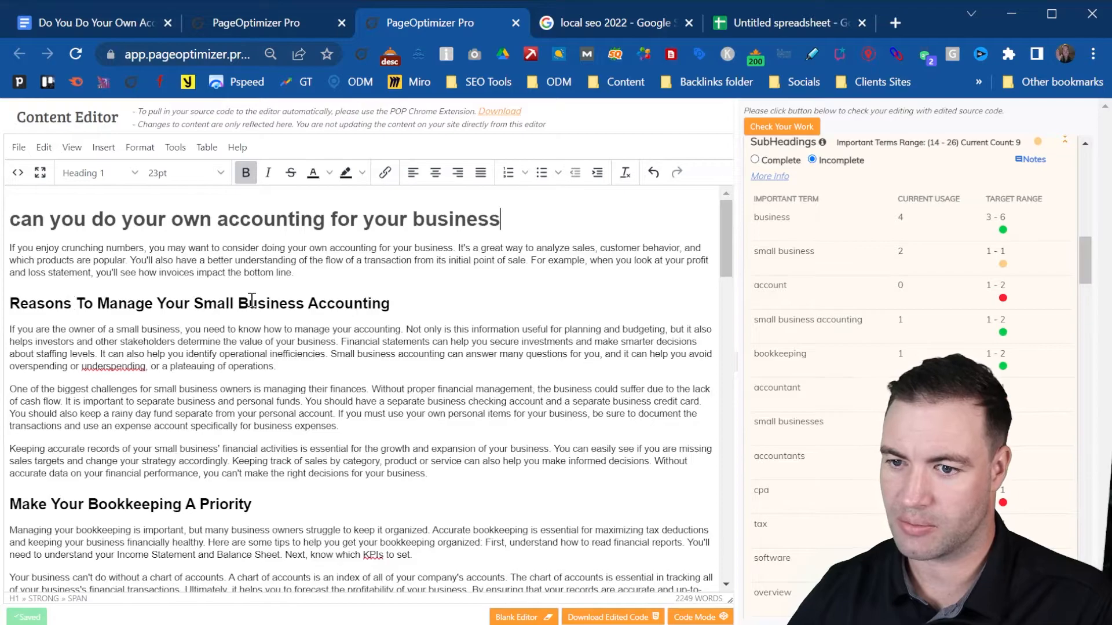
# - Change the subheading about small business finances to "Understand Small Businesses Finances" and recheck the content
pyautogui.moveTo(304, 305); pyautogui.dragTo(198, 308)
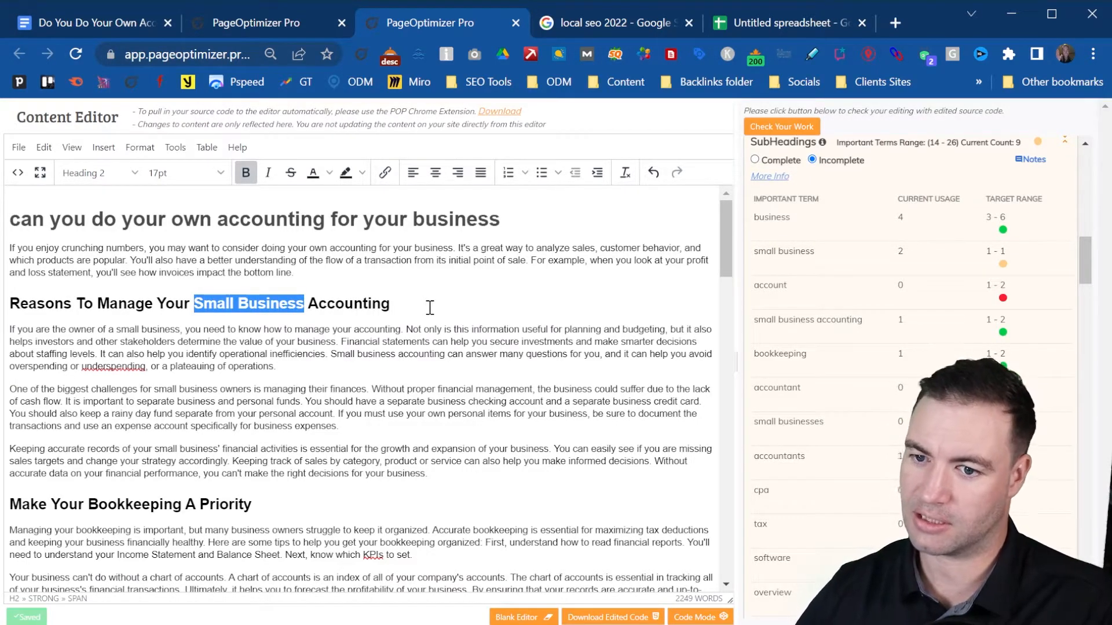
pyautogui.scroll(-3, 364, 405)
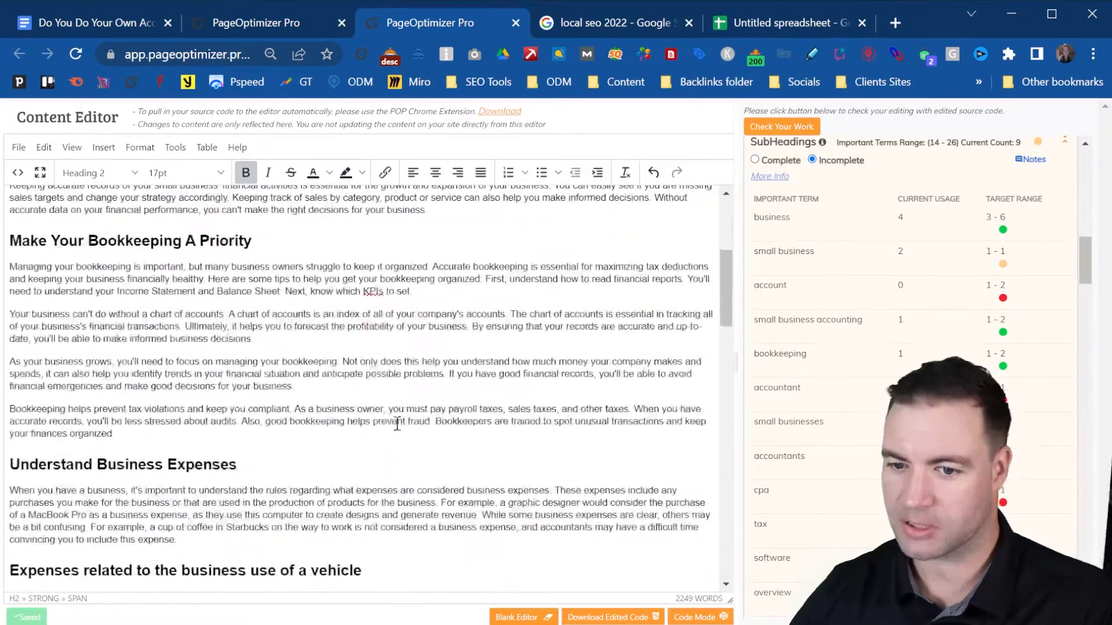
pyautogui.scroll(-3, 249, 350)
pyautogui.scroll(-10, 249, 350)
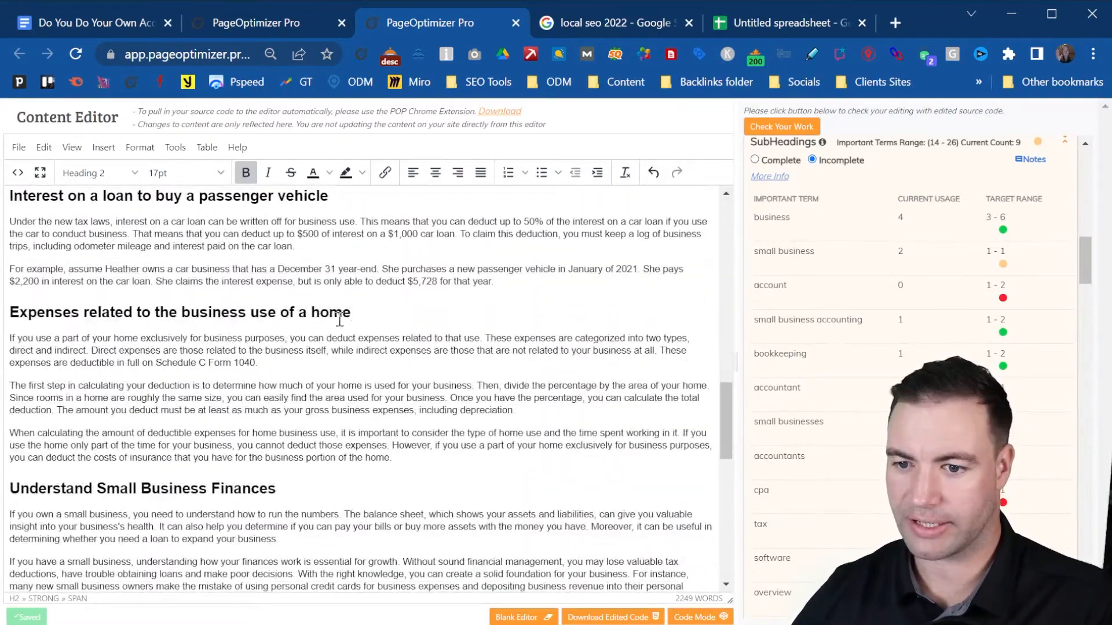
pyautogui.scroll(-3, 335, 317)
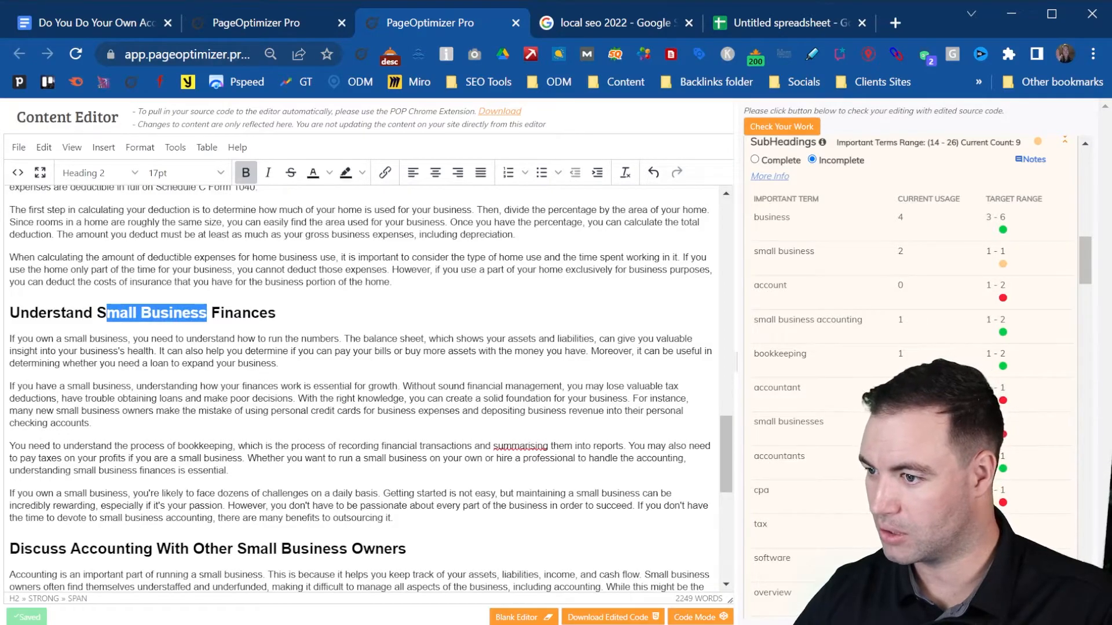
pyautogui.click(211, 321)
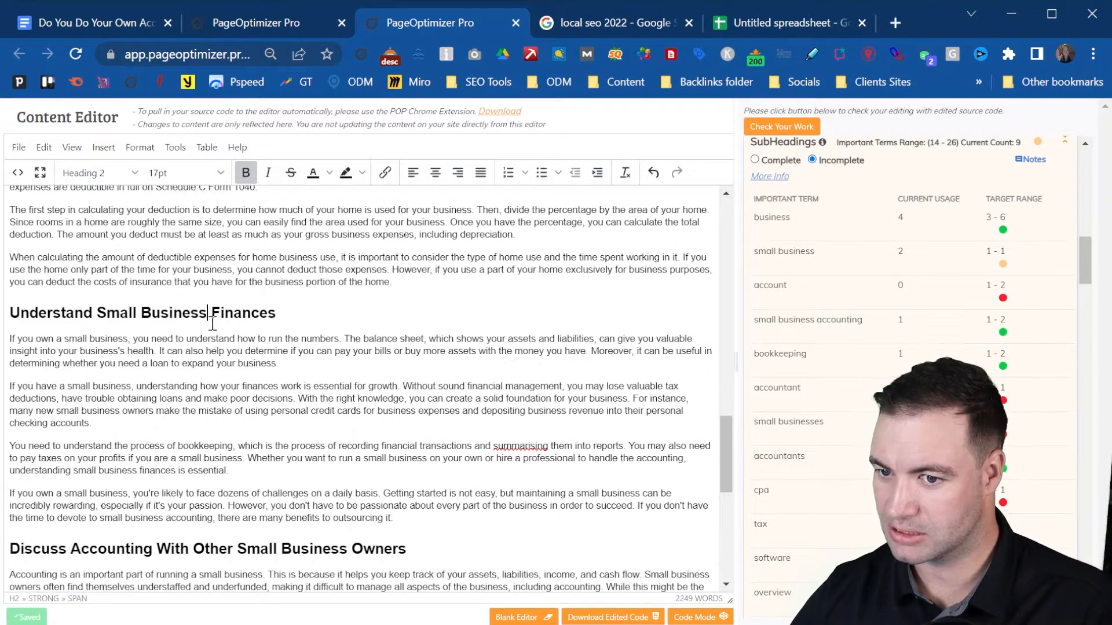
pyautogui.write('es')
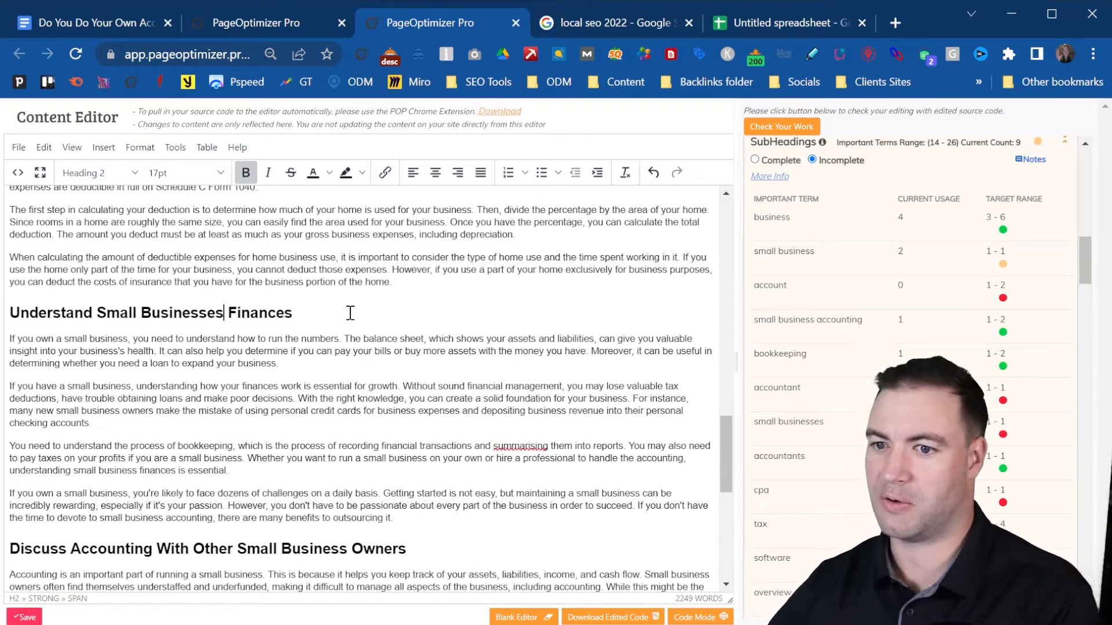
pyautogui.click(818, 128)
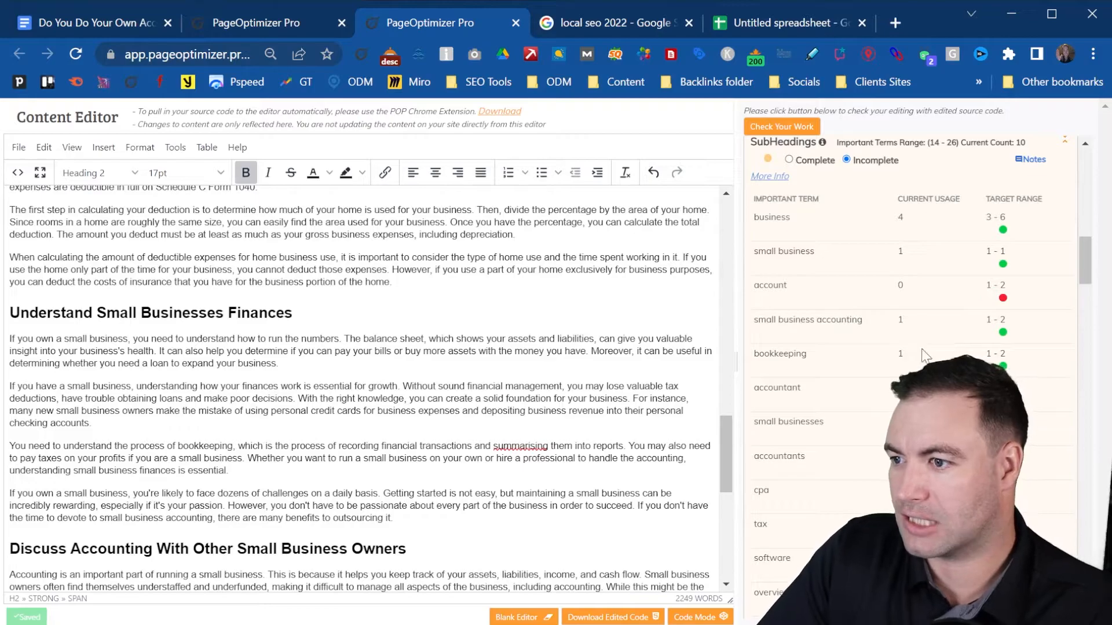
# - Extend the accounting software subheading to "Use The Best Business Accounting Software As Your Digital CPA" and recheck the content
pyautogui.scroll(-3, 443, 316)
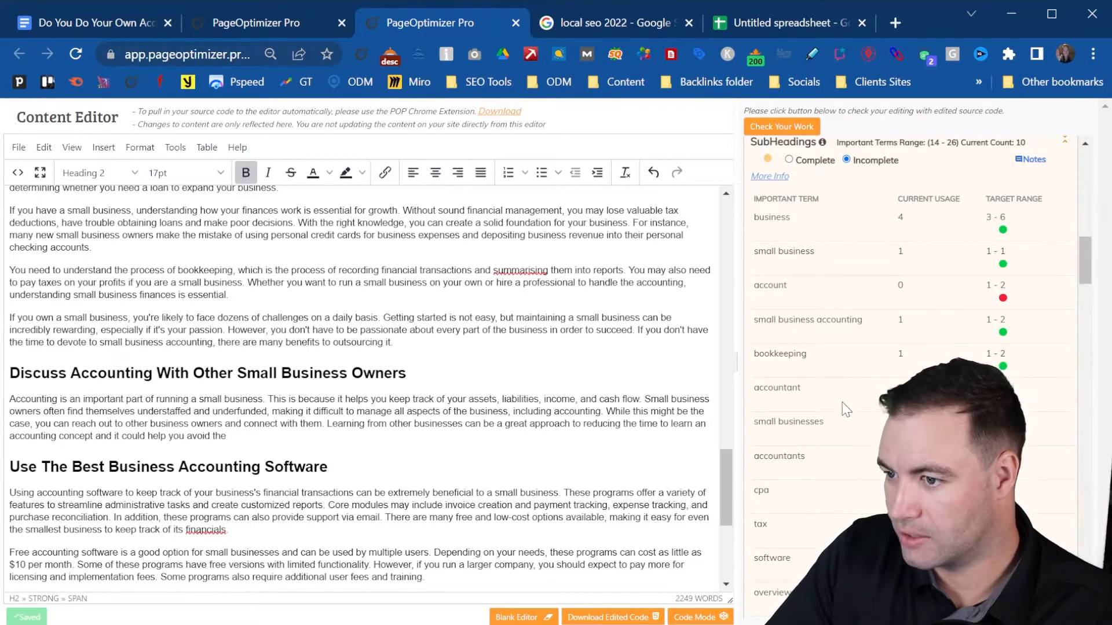
pyautogui.scroll(-3, 836, 394)
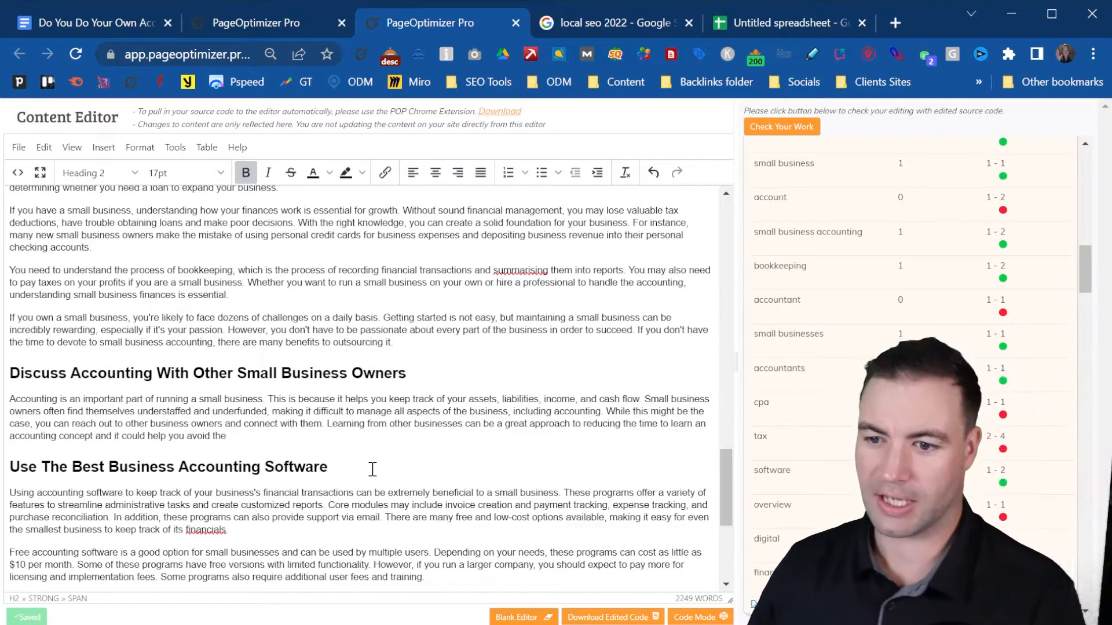
pyautogui.write('As Your D')
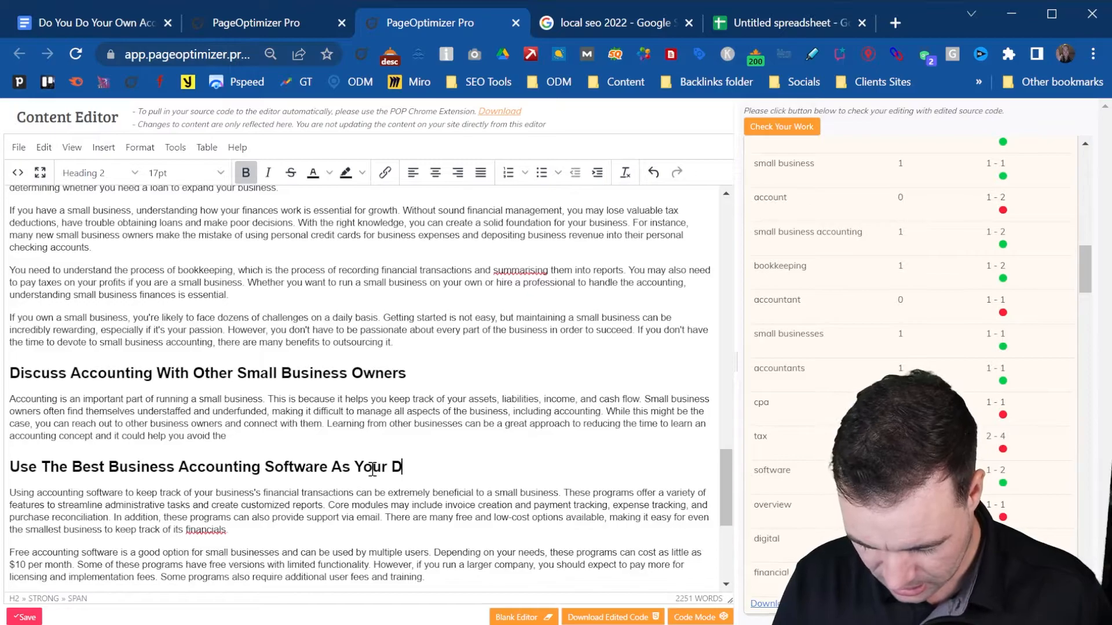
pyautogui.write('igital CPA')
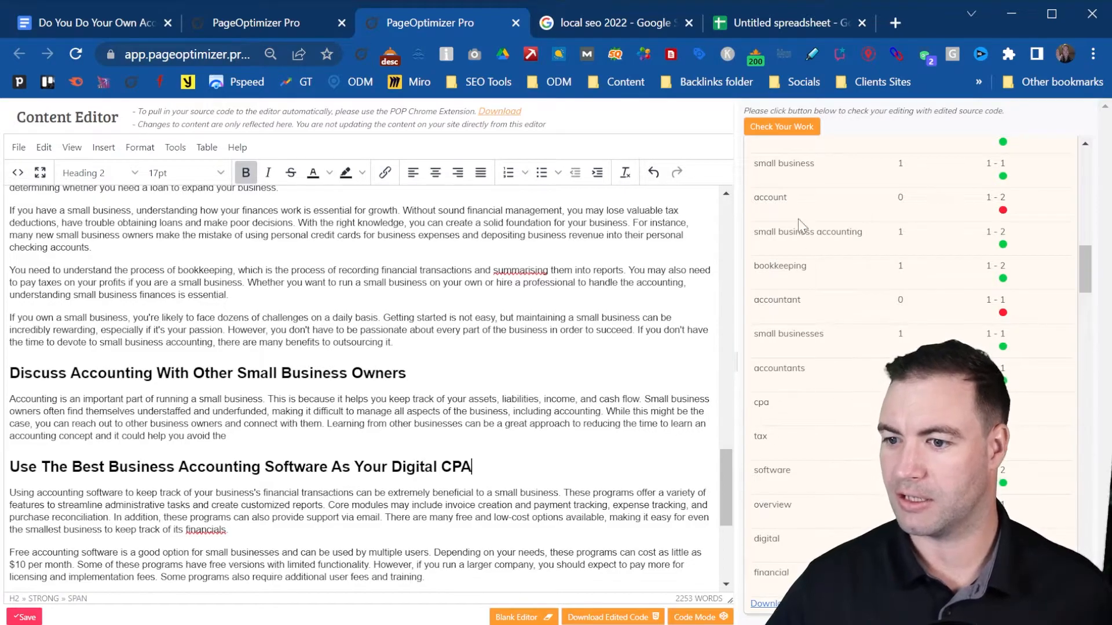
pyautogui.click(780, 126)
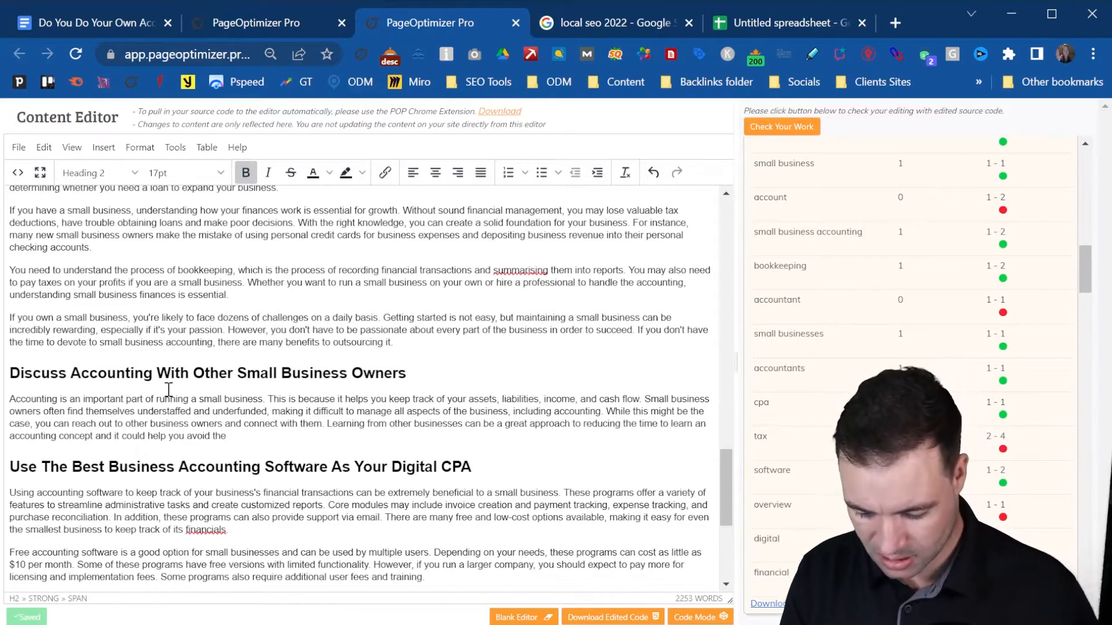
# - Reword the subheading about discussing accounting as "Discuss Accounting And Tax With Other Small Business Owners" and recheck the content
pyautogui.write('and tax')
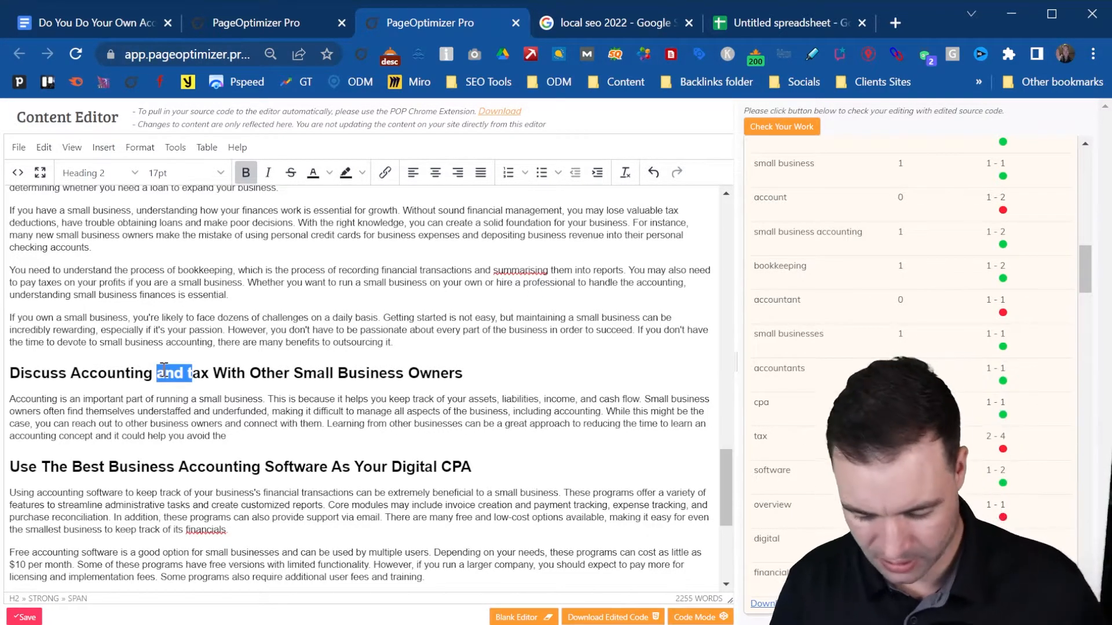
pyautogui.write('&')
pyautogui.write('d ')
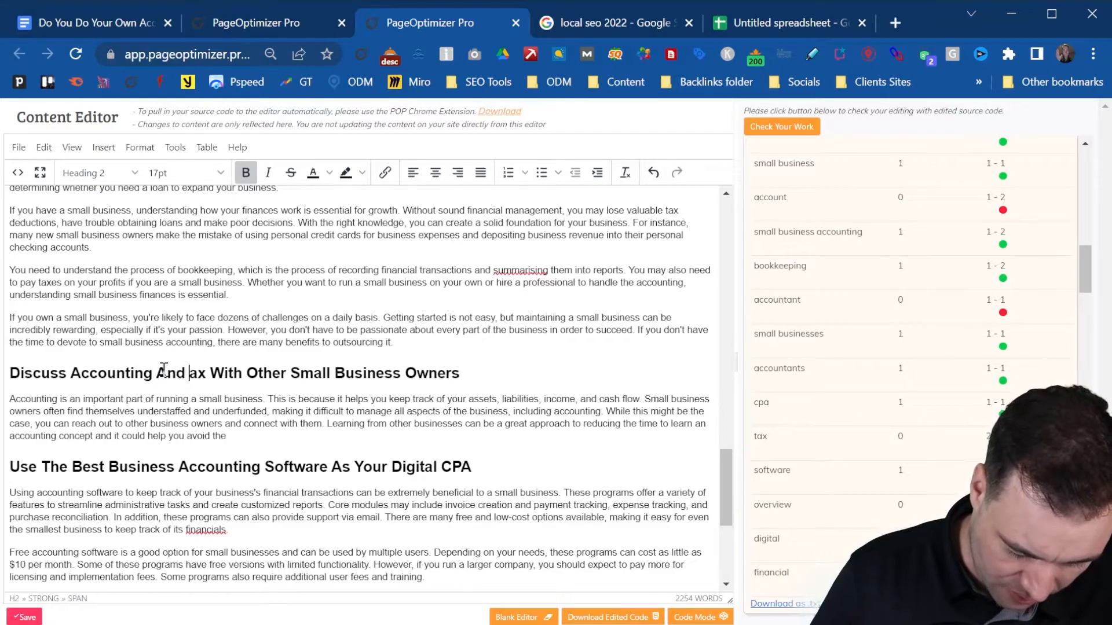
pyautogui.write('Ta')
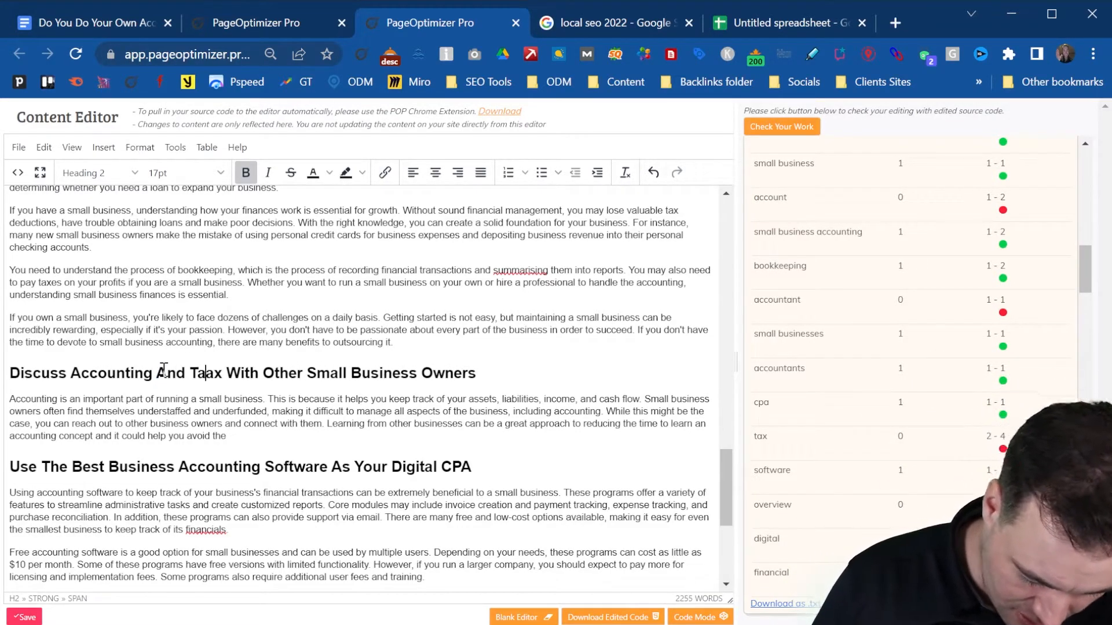
pyautogui.press('Delete')
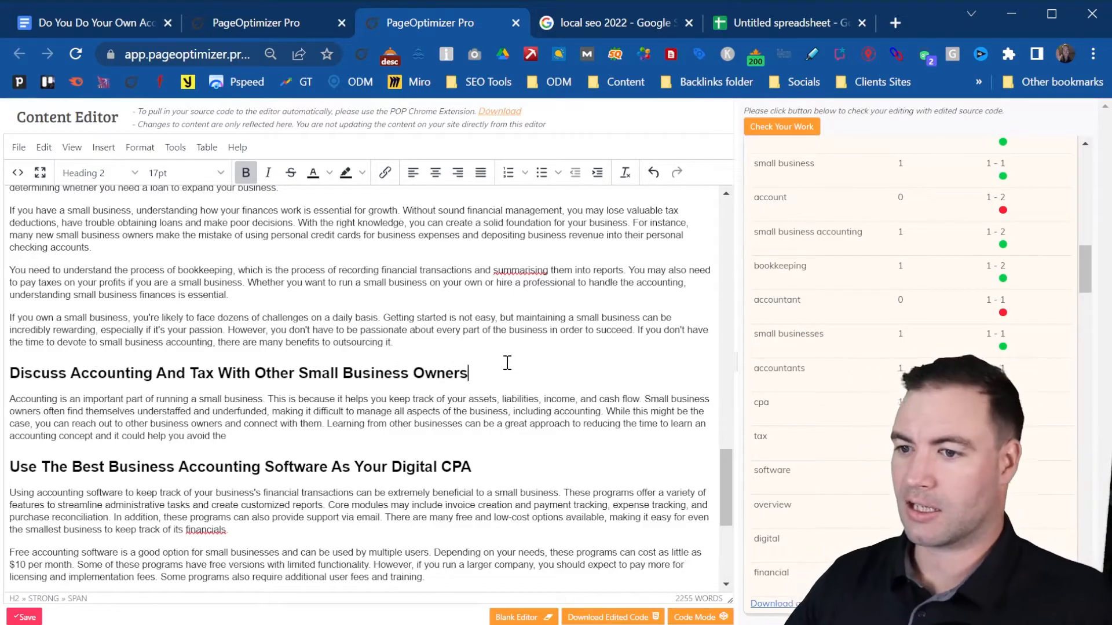
pyautogui.click(775, 123)
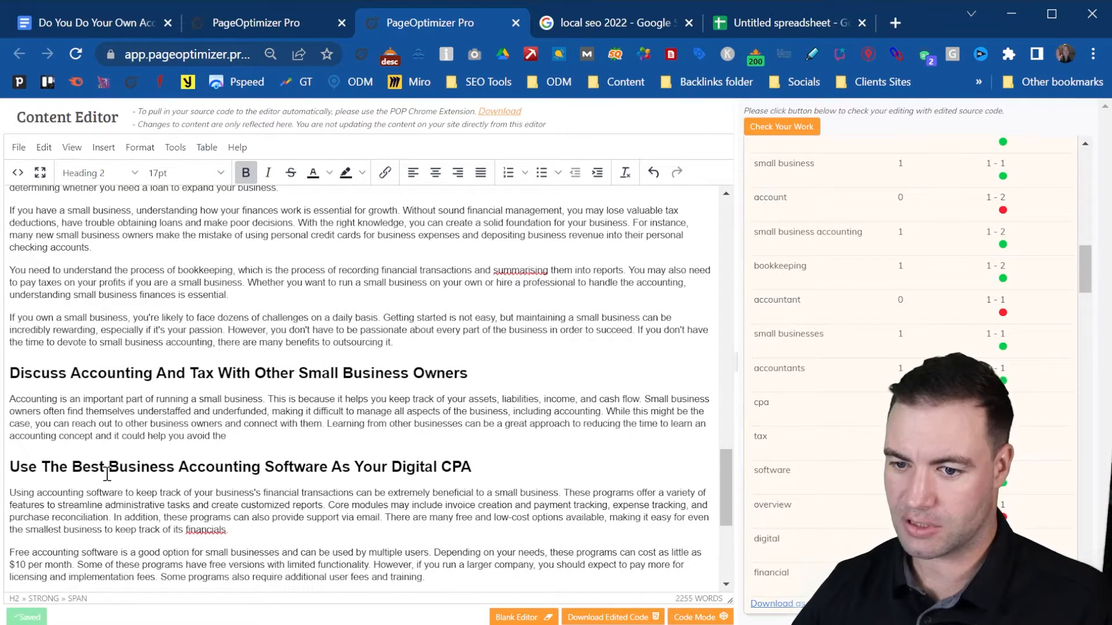
# - Reword the final subheading as "Ask Accountants Tax Questions When Required" and recheck the content
pyautogui.scroll(-5, 398, 498)
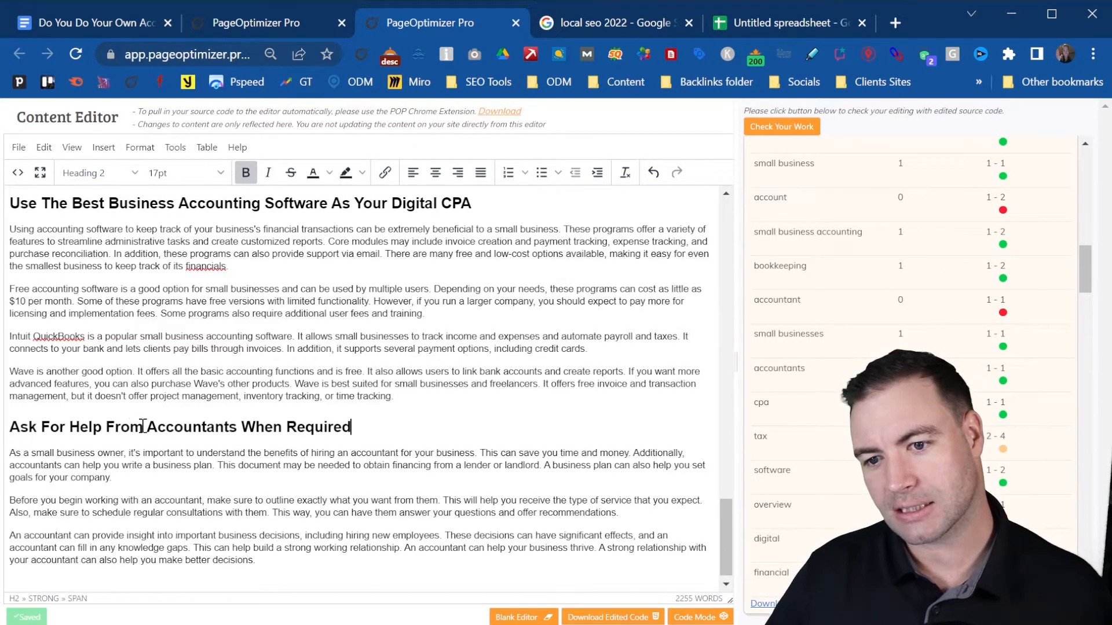
pyautogui.moveTo(144, 427); pyautogui.dragTo(57, 431)
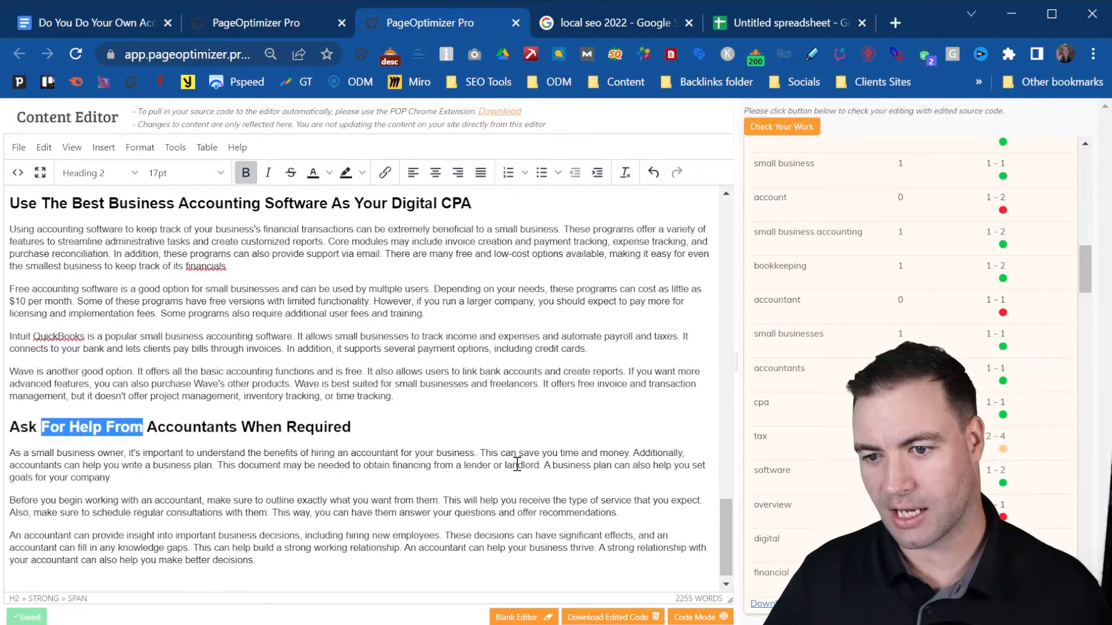
pyautogui.press('BackSpace')
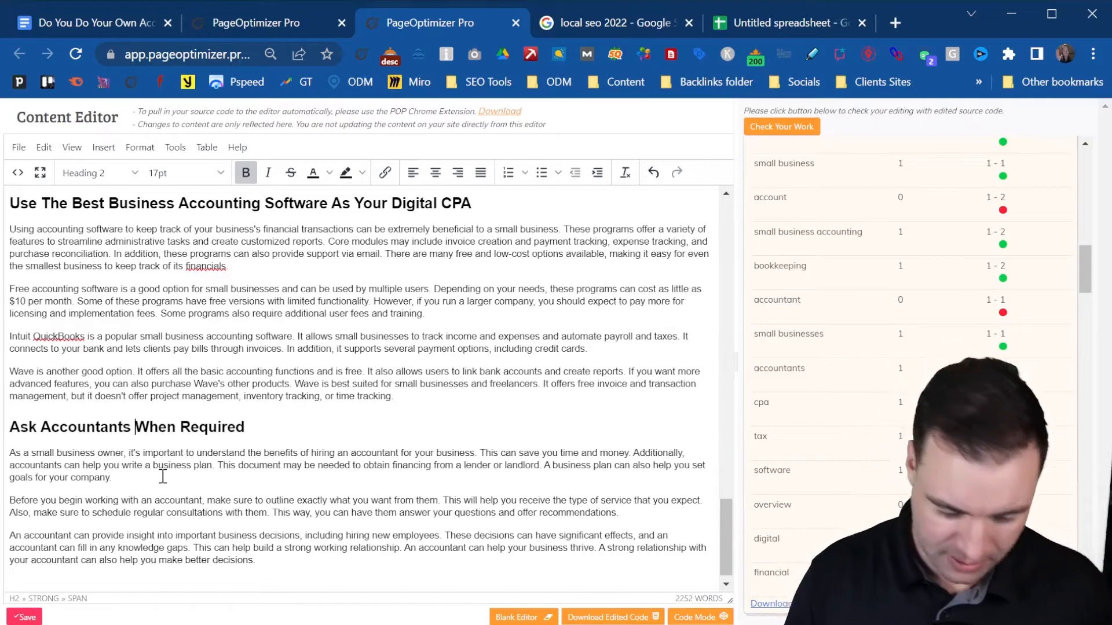
pyautogui.write('Ta')
pyautogui.write('x Ques')
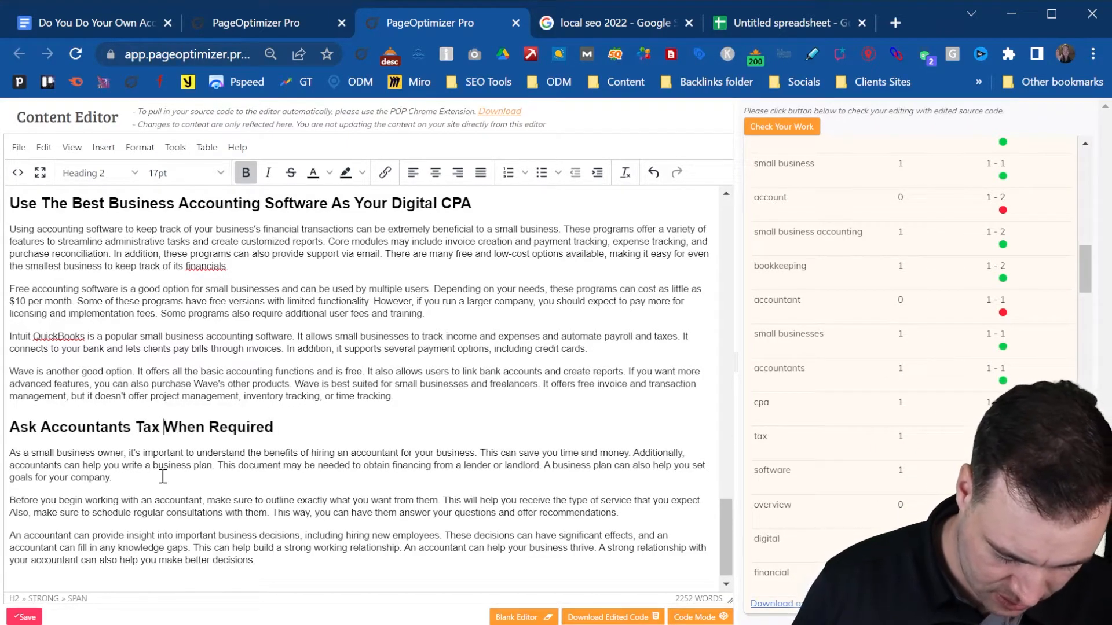
pyautogui.write('tions')
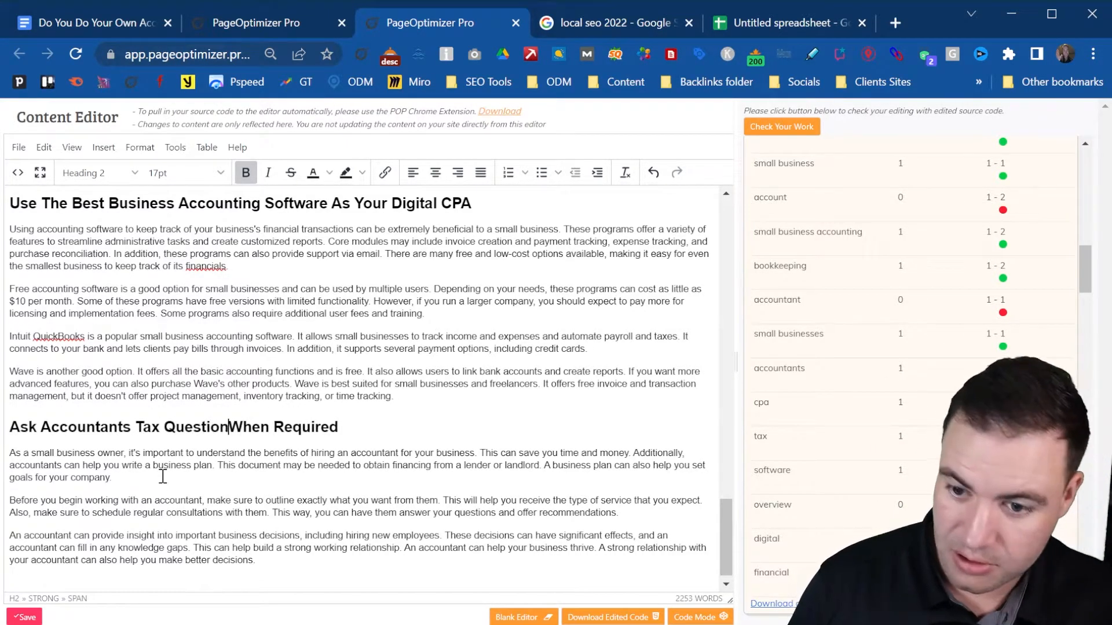
pyautogui.click(799, 125)
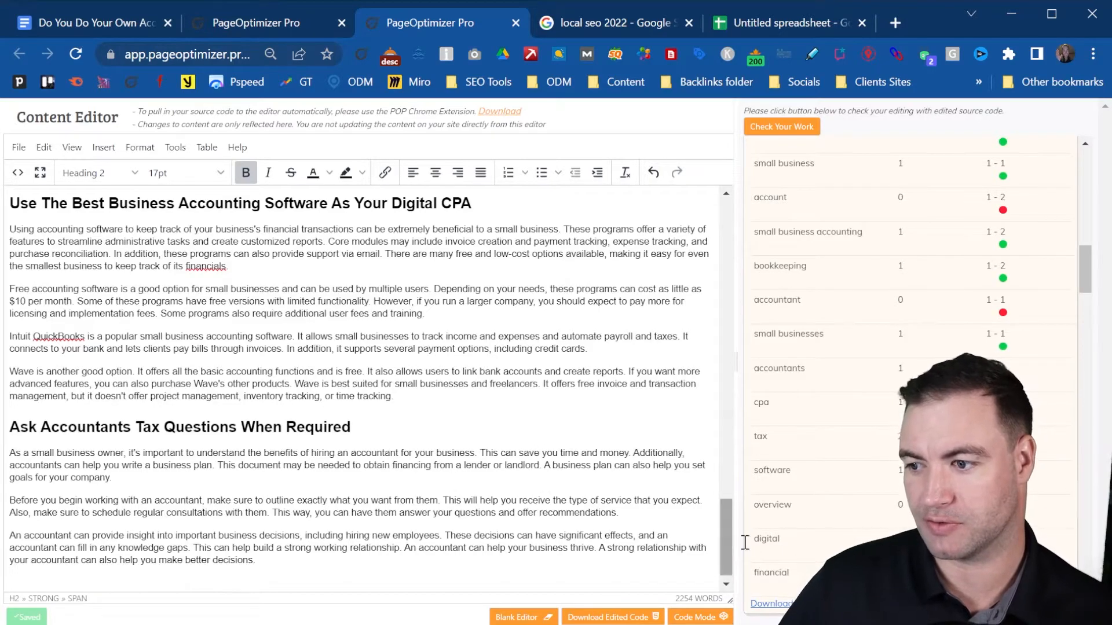
# - Review the subheadings' overall term count and the usage of each important term against its target range
pyautogui.scroll(-3, 863, 478)
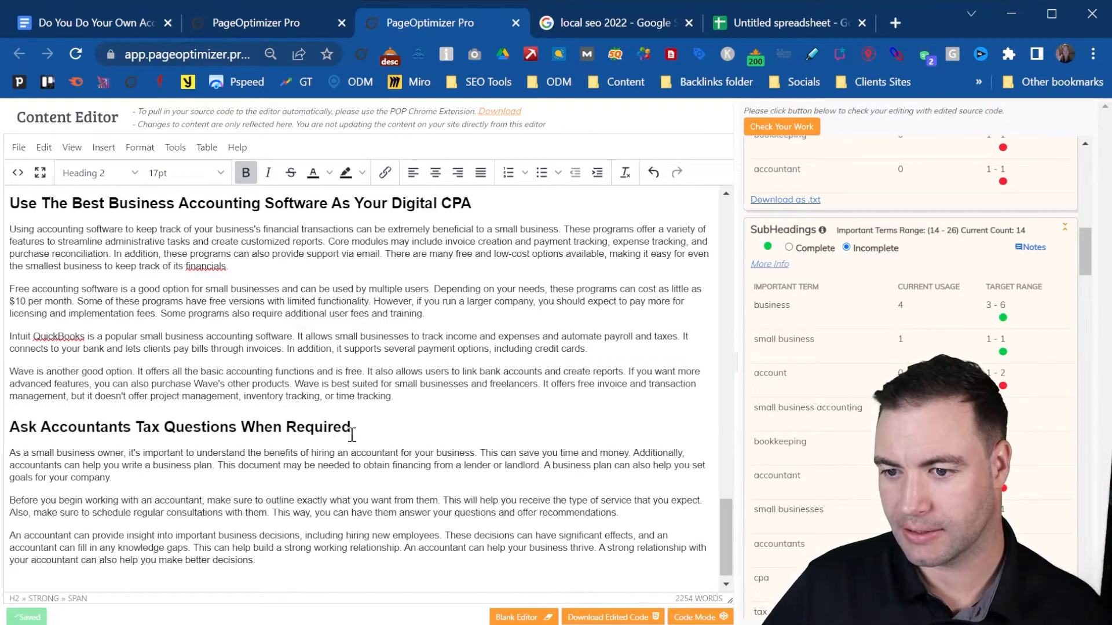
pyautogui.scroll(-3, 909, 347)
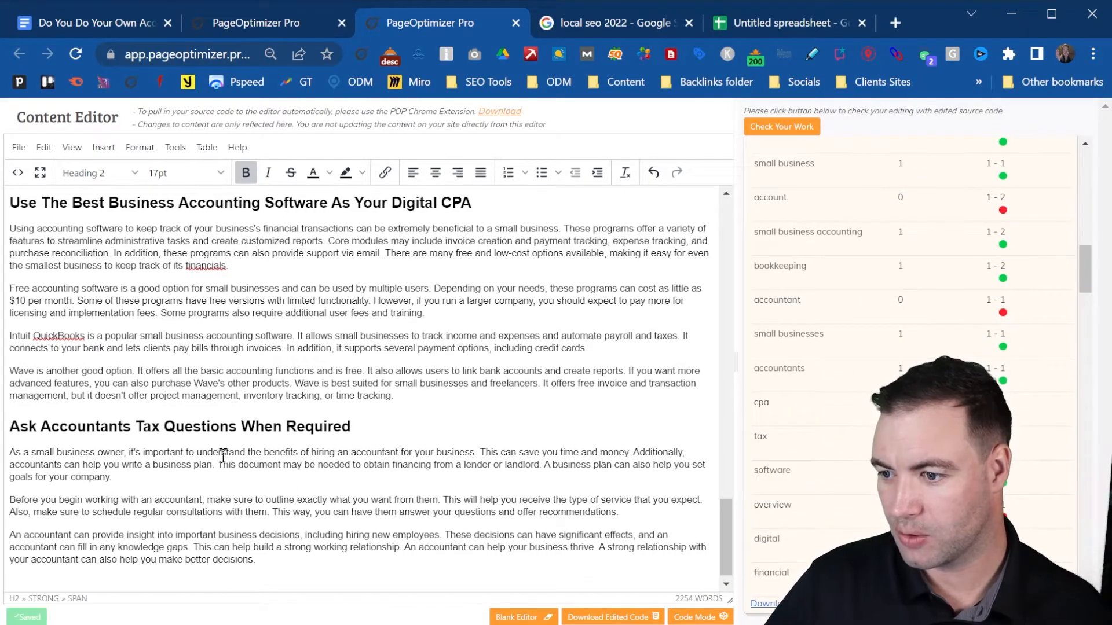
pyautogui.scroll(-1, 220, 452)
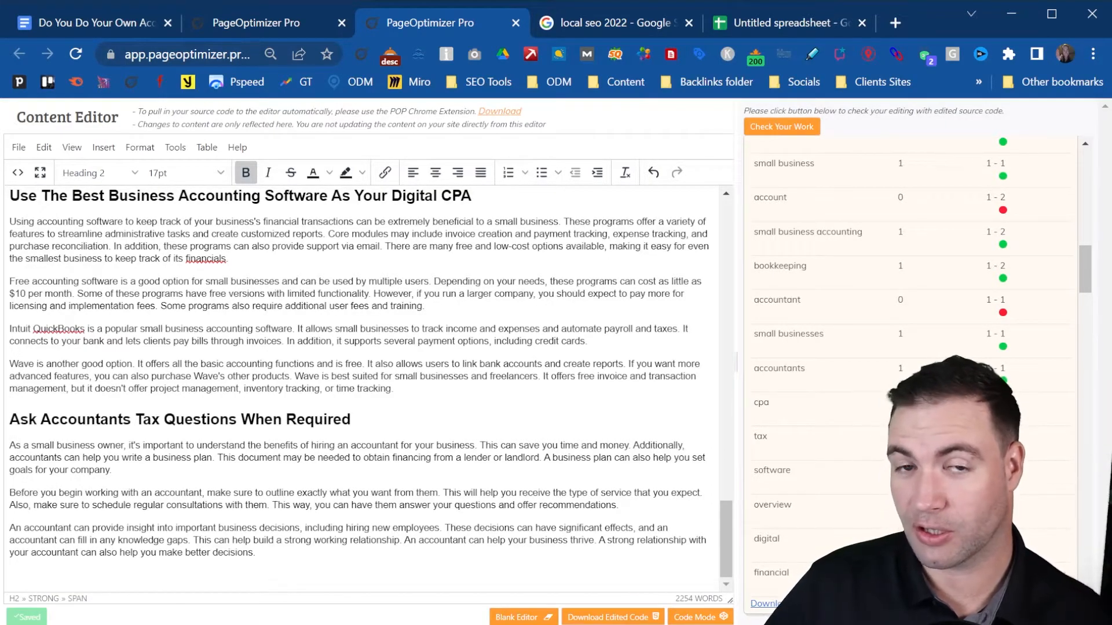
# - Extend the subheading about discussing accounting to "Discuss Accounting And Tax With Other Small Business Owners To Avoid Financial Pain" and recheck the content
pyautogui.scroll(-7, 841, 448)
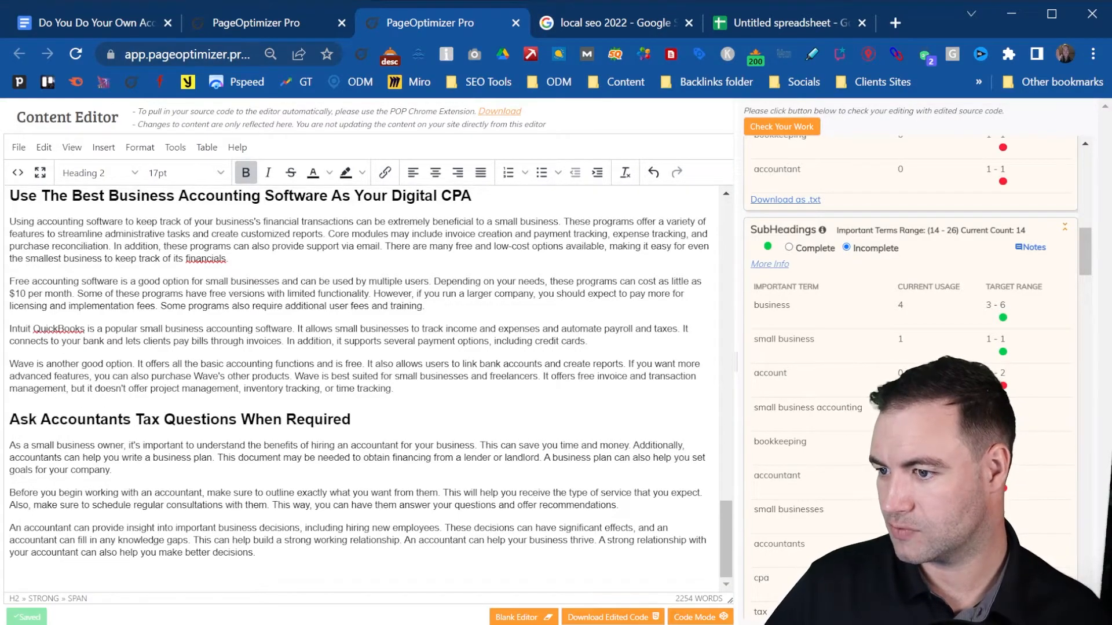
pyautogui.scroll(1, 249, 311)
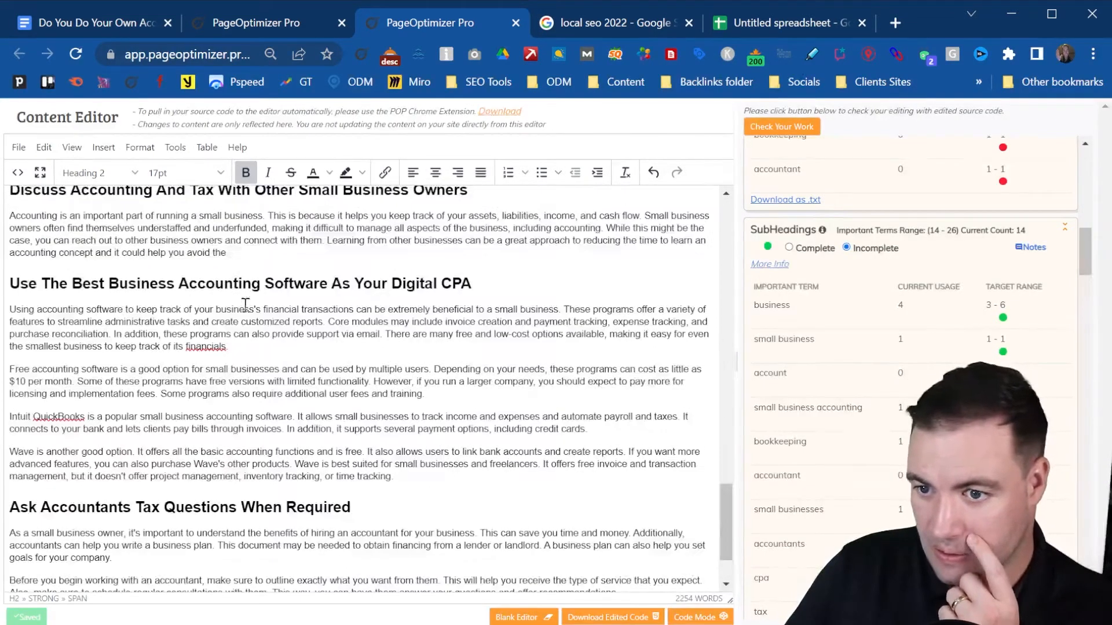
pyautogui.scroll(1, 417, 405)
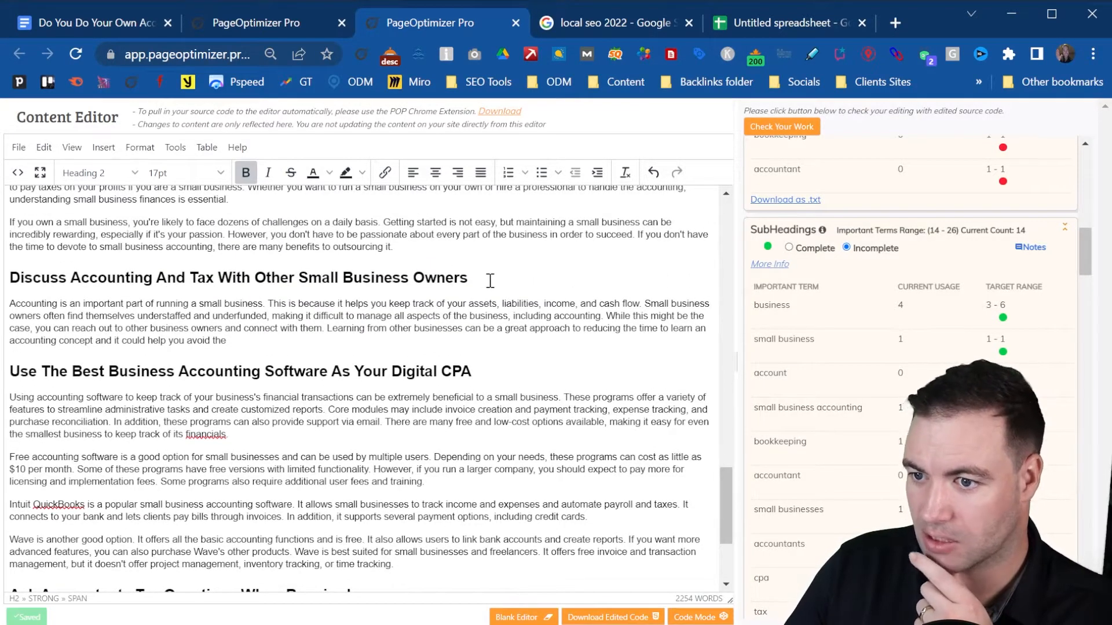
pyautogui.scroll(-8, 949, 406)
pyautogui.scroll(-10, 909, 377)
pyautogui.scroll(-3, 909, 376)
pyautogui.scroll(20, 909, 377)
pyautogui.scroll(-3, 909, 376)
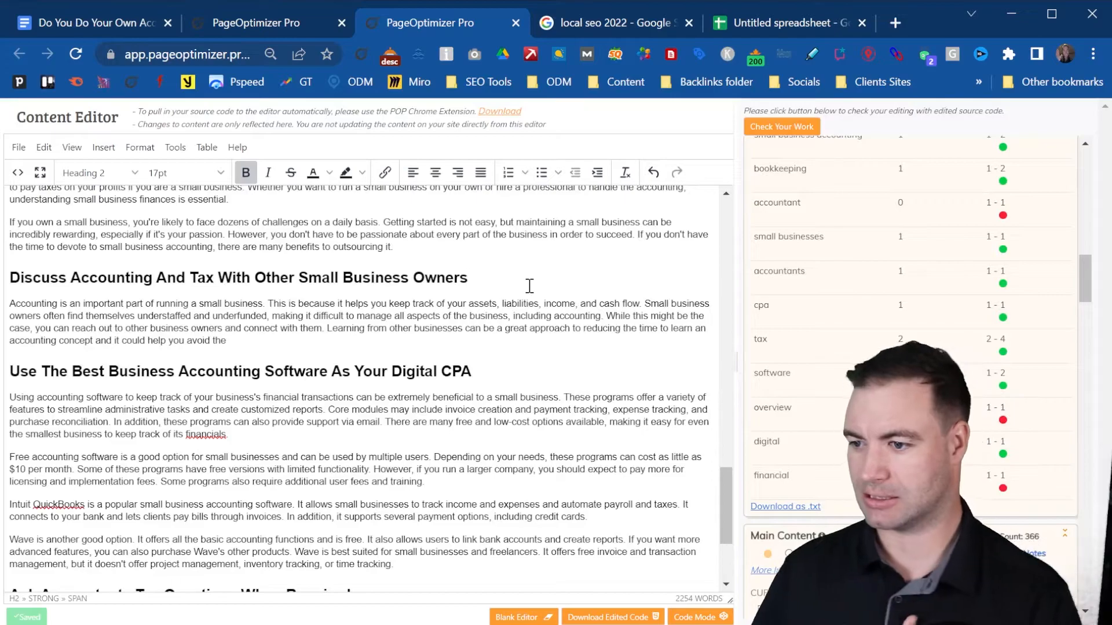
pyautogui.write('To Avoid Financial Pain')
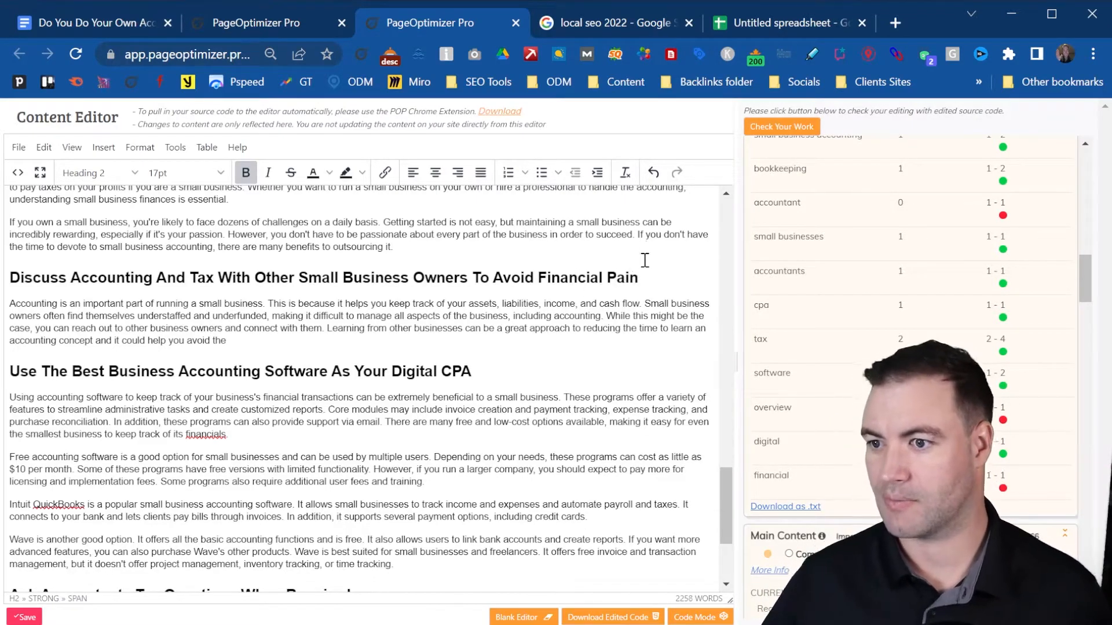
pyautogui.click(780, 125)
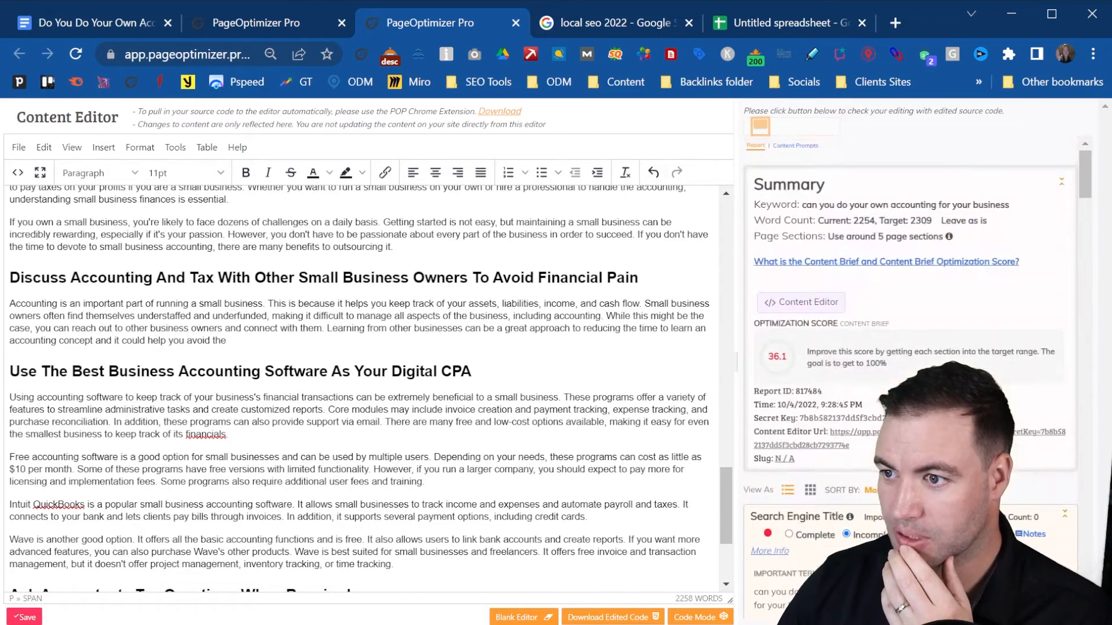
# - Extend the business expenses subheading to "Understand Business Expenses Like An Accountant" and recheck the content
pyautogui.scroll(-10, 997, 445)
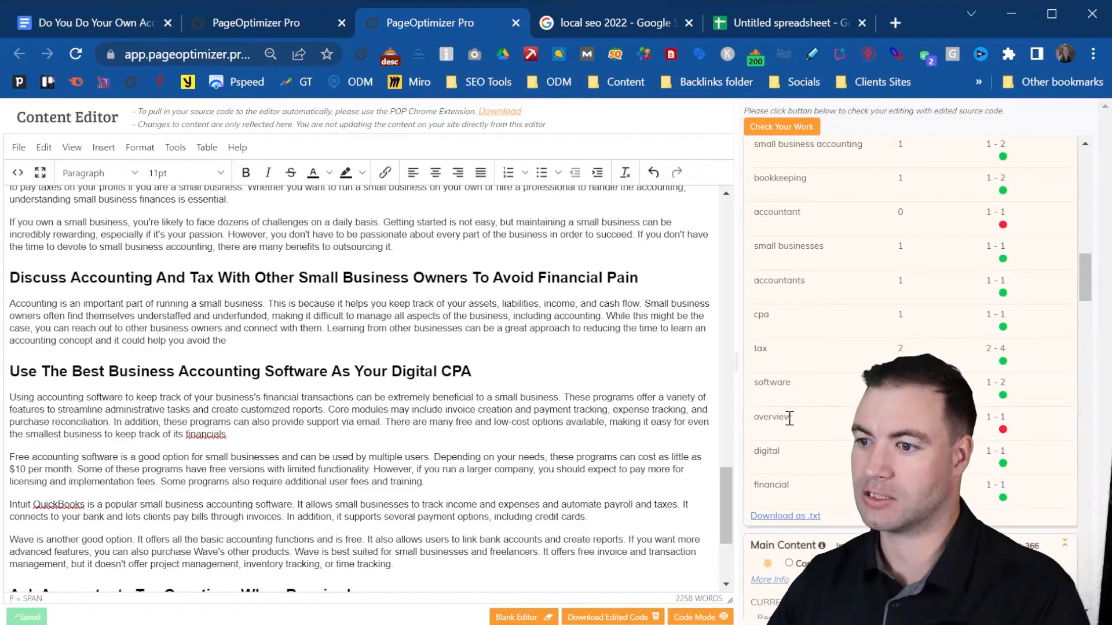
pyautogui.scroll(-1, 433, 334)
pyautogui.scroll(8, 433, 335)
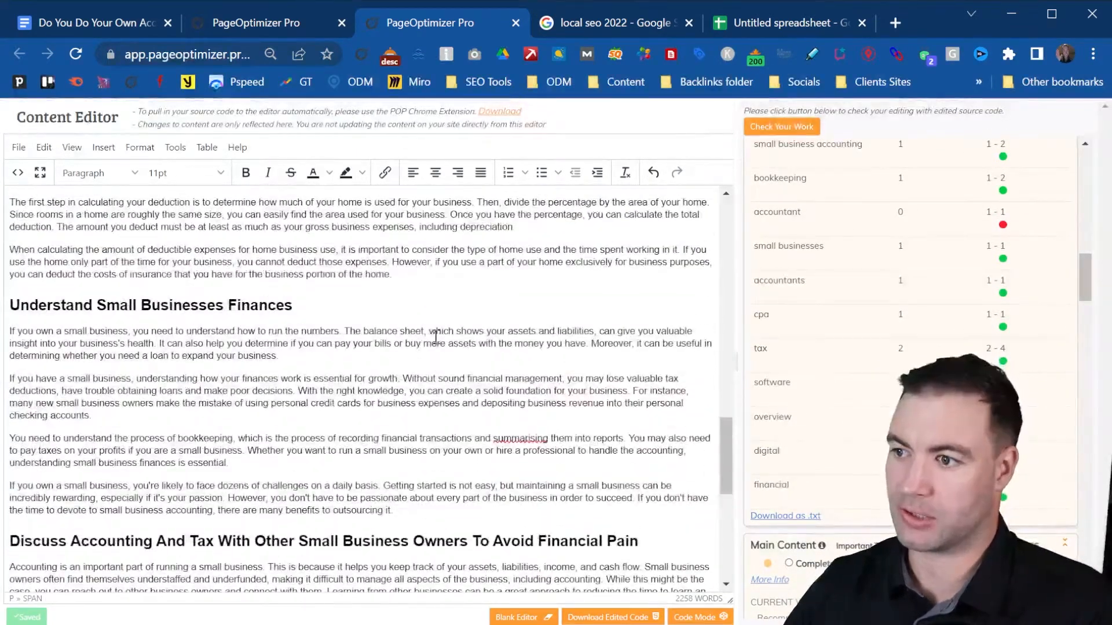
pyautogui.scroll(2, 433, 334)
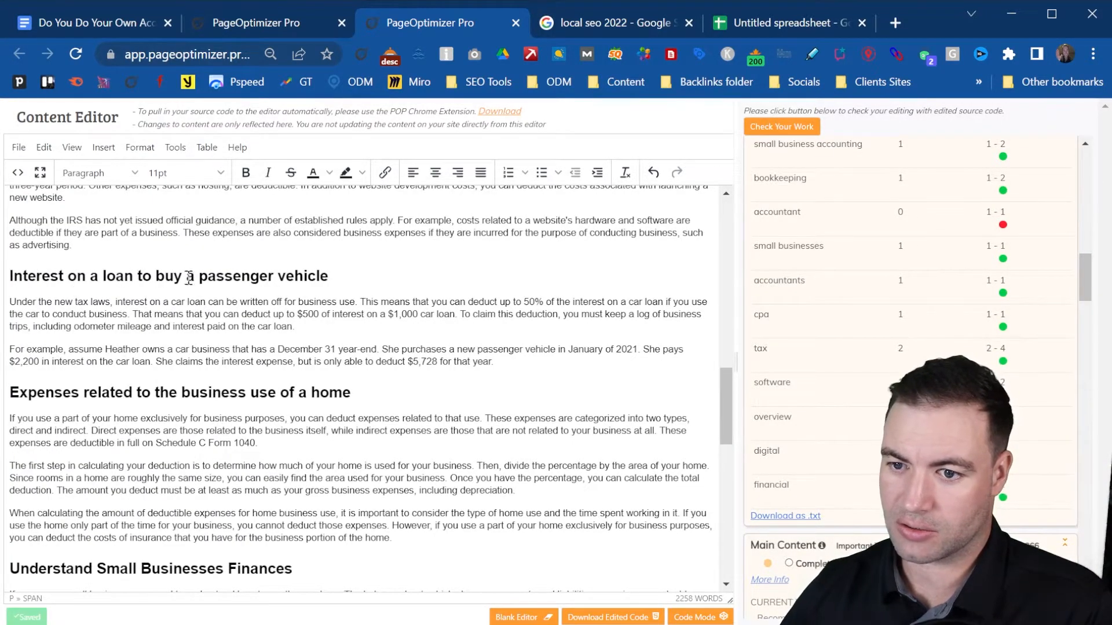
pyautogui.scroll(7, 37, 293)
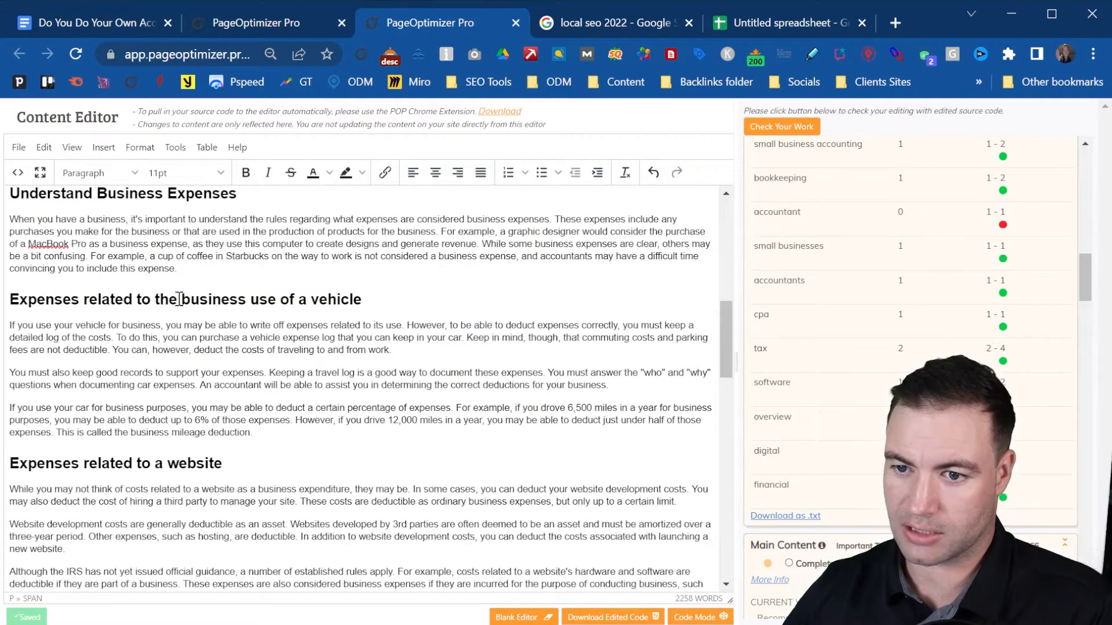
pyautogui.scroll(2, 17, 302)
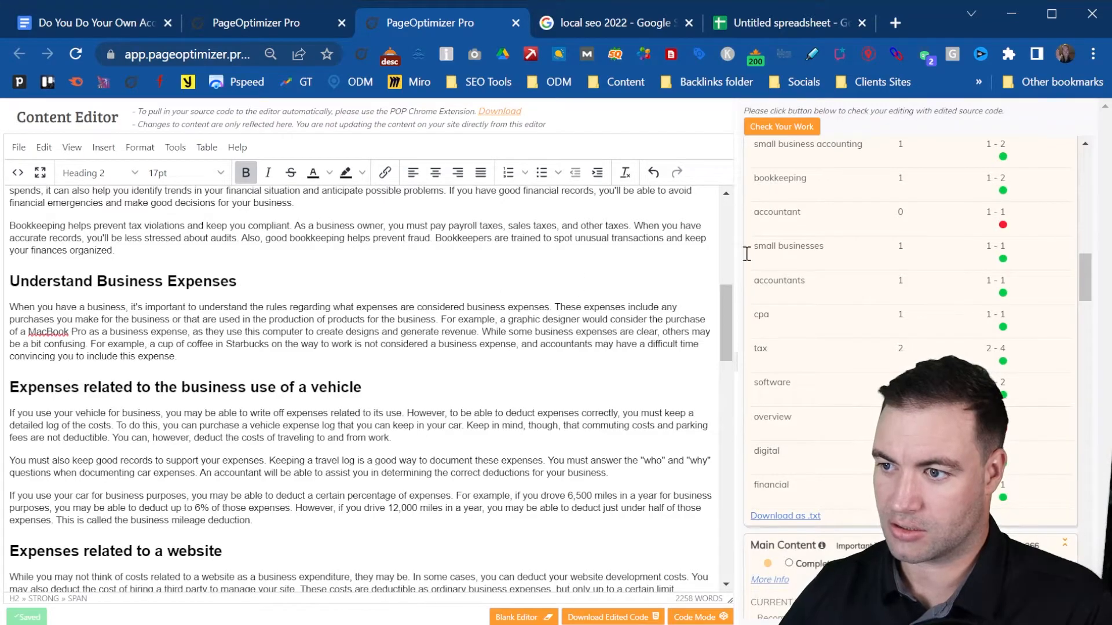
pyautogui.scroll(2, 914, 266)
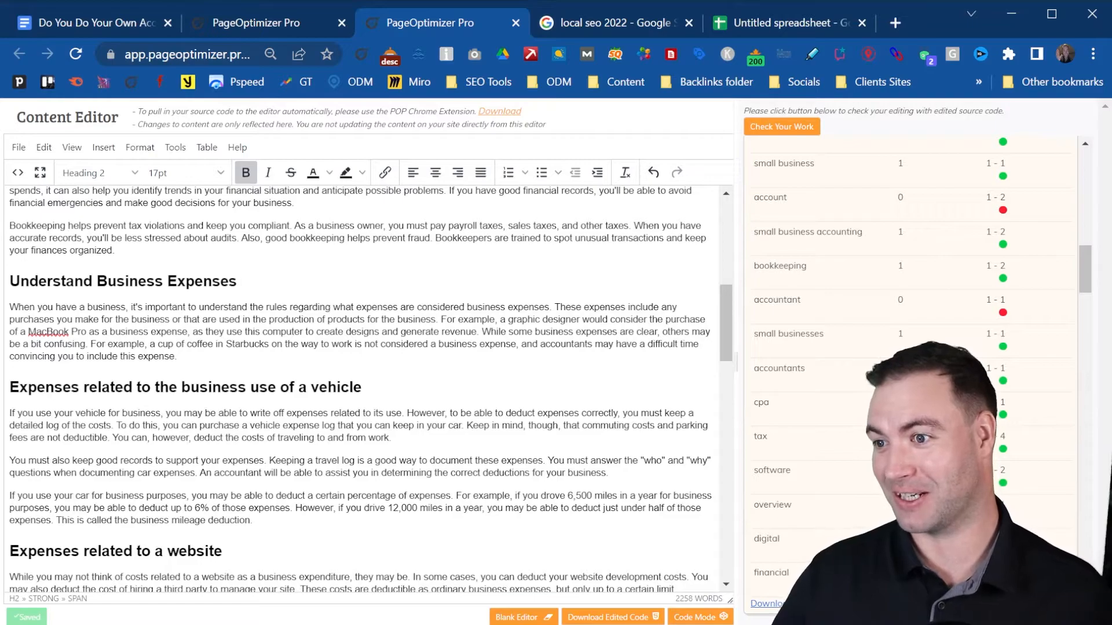
pyautogui.scroll(1, 910, 373)
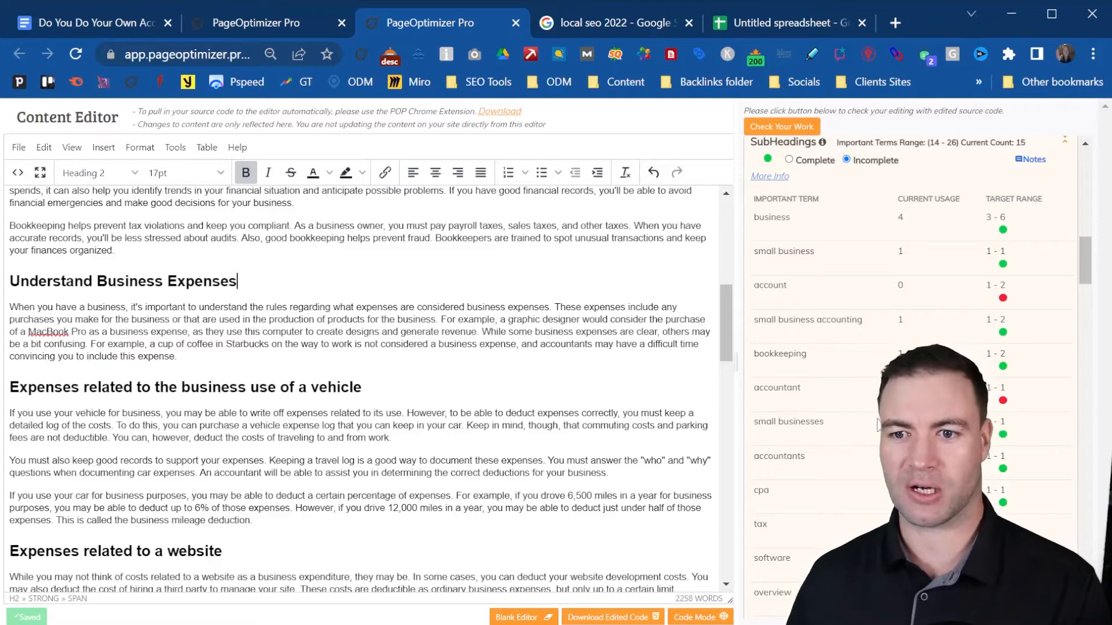
pyautogui.scroll(10, 1091, 311)
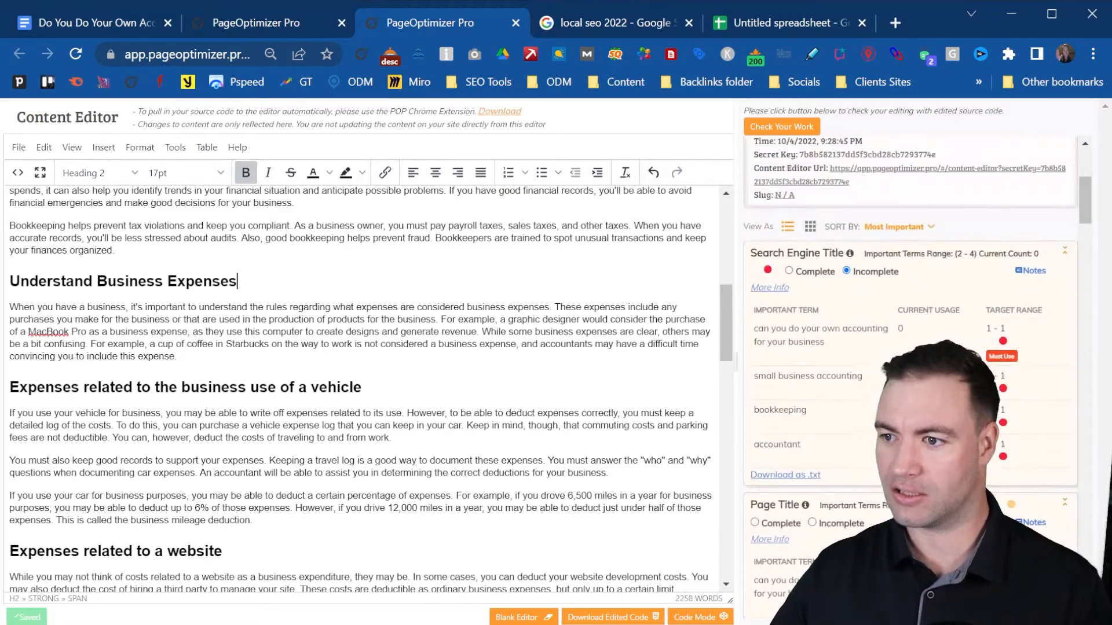
pyautogui.scroll(-6, 841, 381)
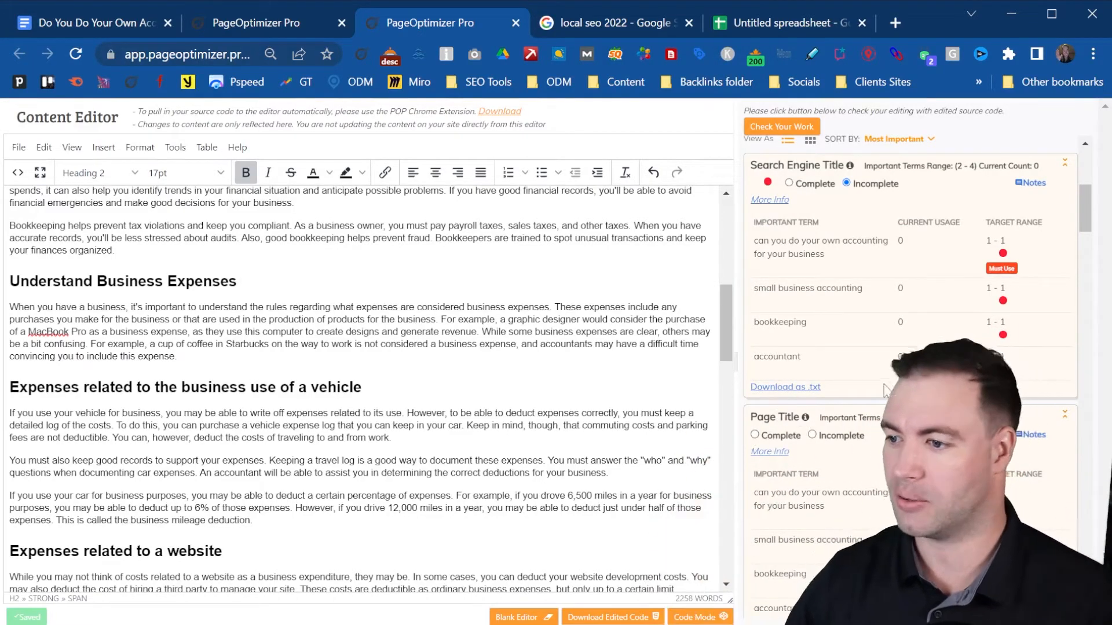
pyautogui.scroll(-7, 910, 359)
pyautogui.scroll(-2, 910, 359)
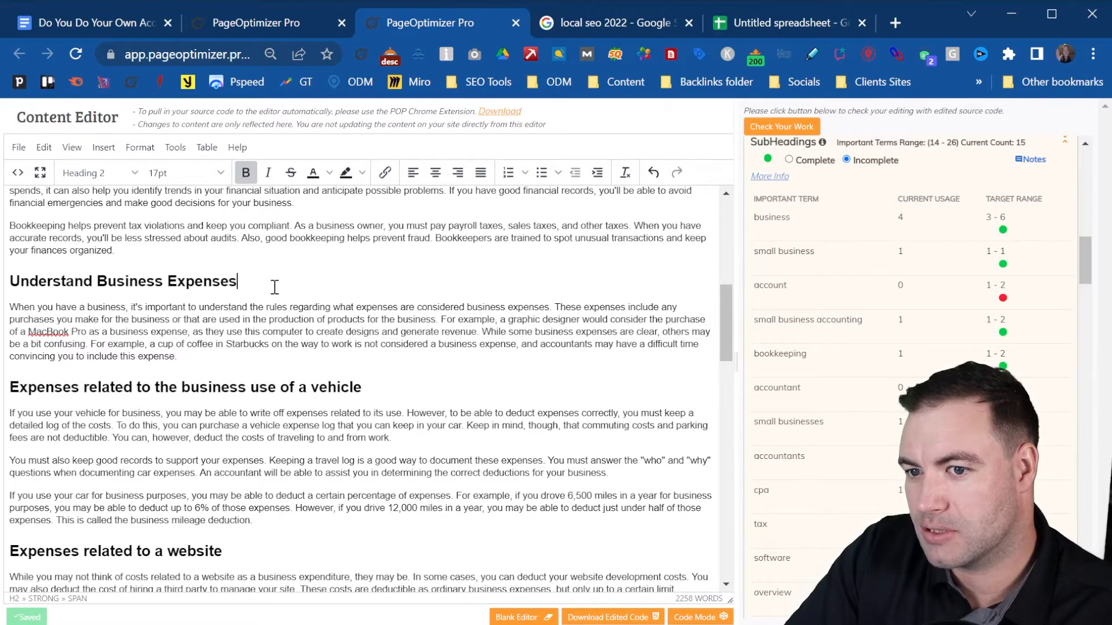
pyautogui.write('Like An Accountant')
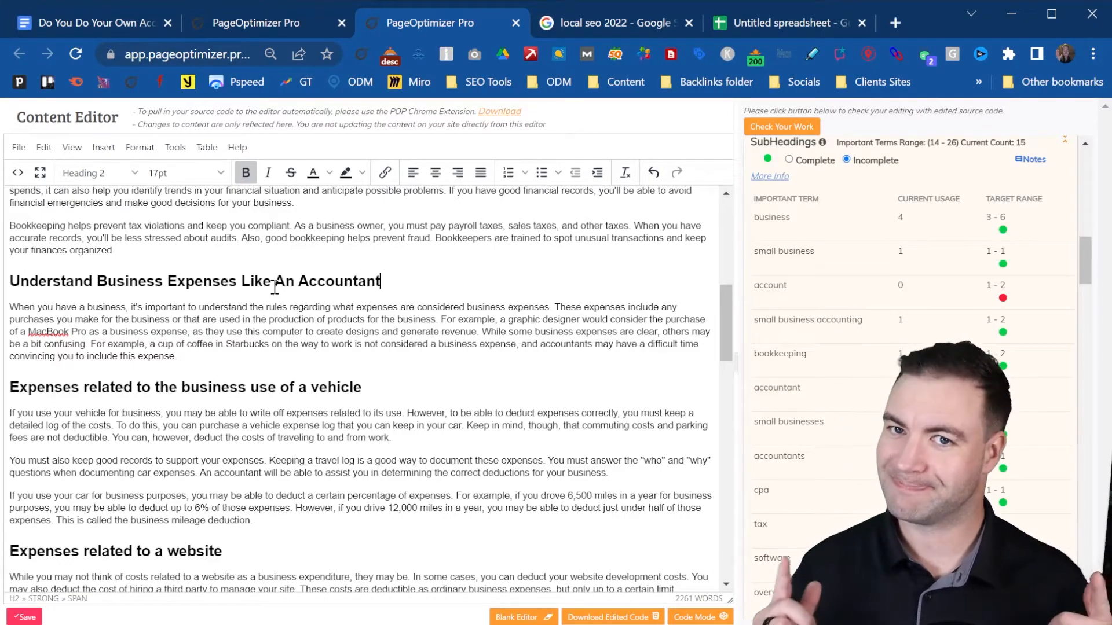
pyautogui.click(782, 124)
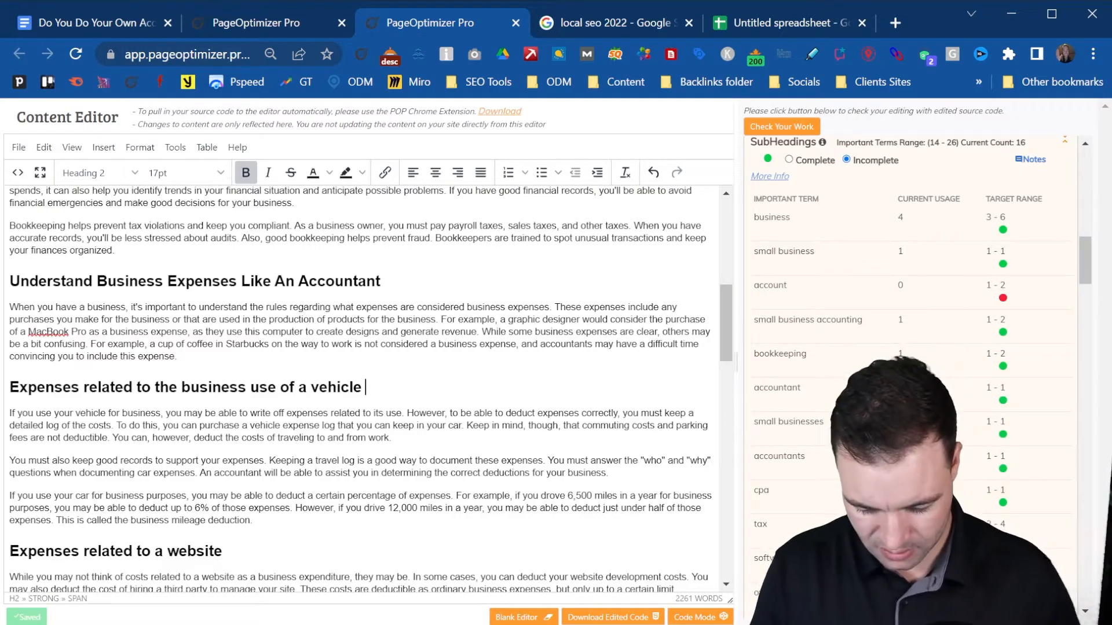
# - Append "- Track Your Business Account" to the subheading about expenses for business use of a vehicle and recheck the content
pyautogui.write('- Track')
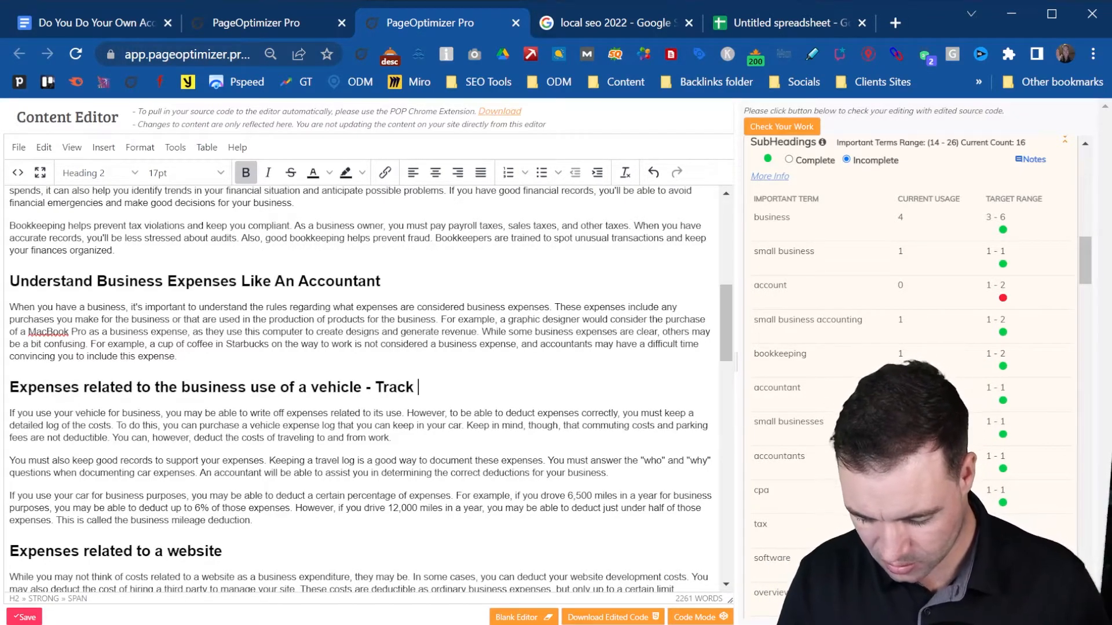
pyautogui.write(' Y')
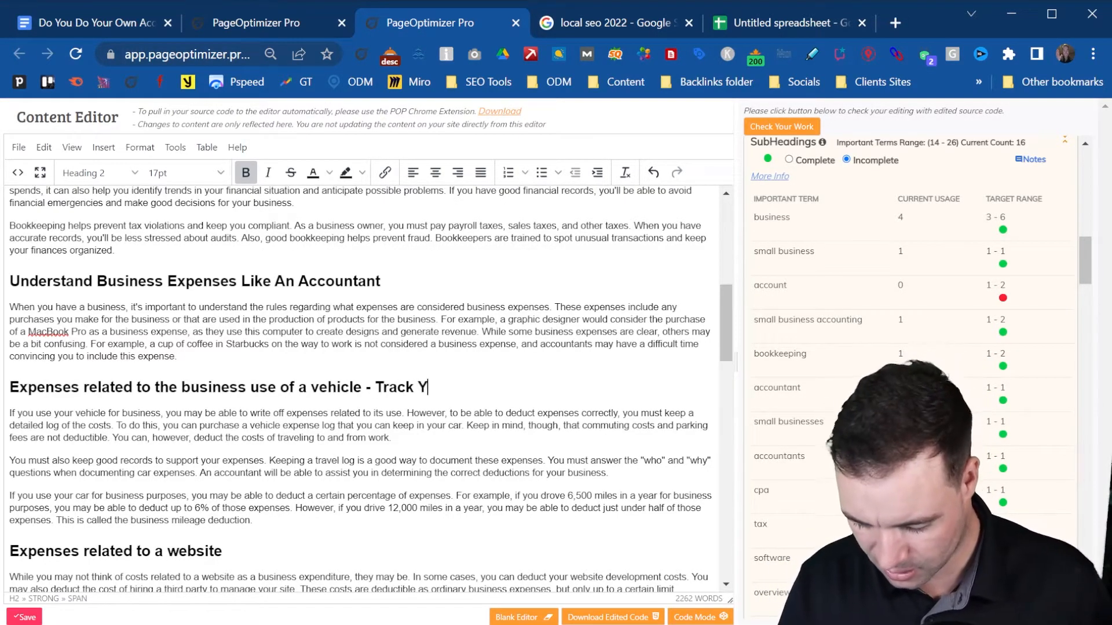
pyautogui.write('our Busines')
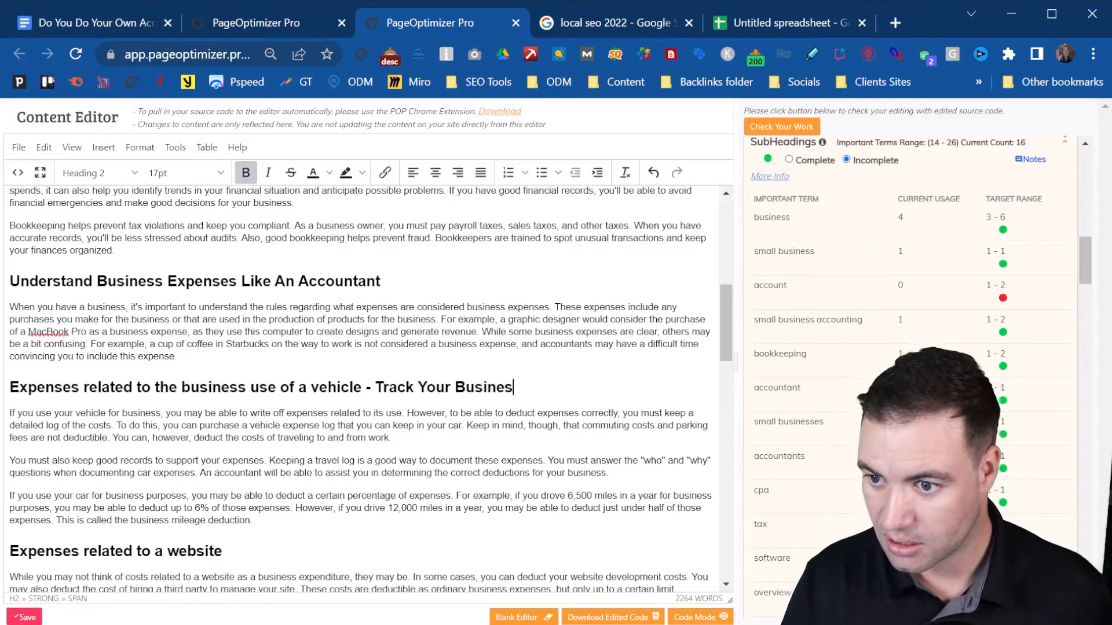
pyautogui.write('s Account')
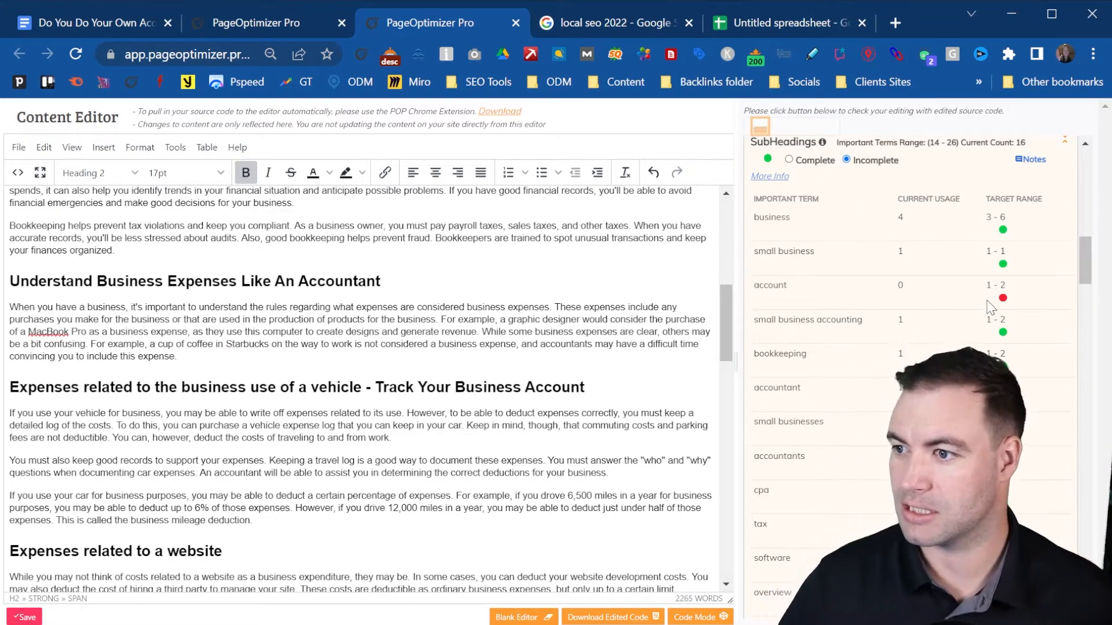
# - Reword the small business finances subheading as "An Overview To Understand Small Businesses Finances" and recheck the content
pyautogui.scroll(-3, 849, 352)
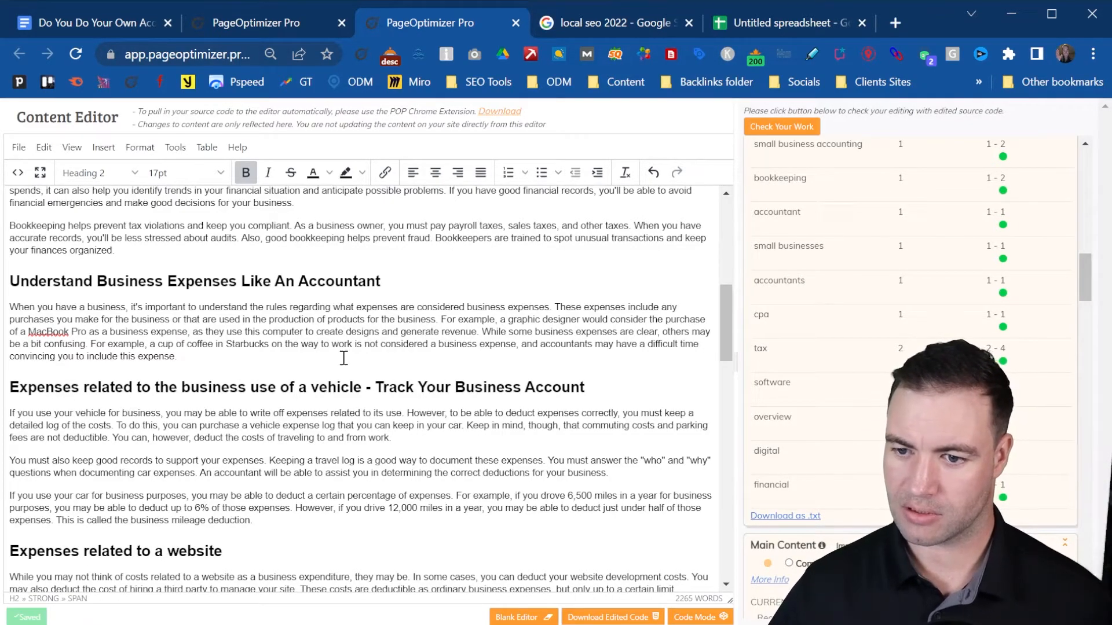
pyautogui.scroll(-5, 282, 426)
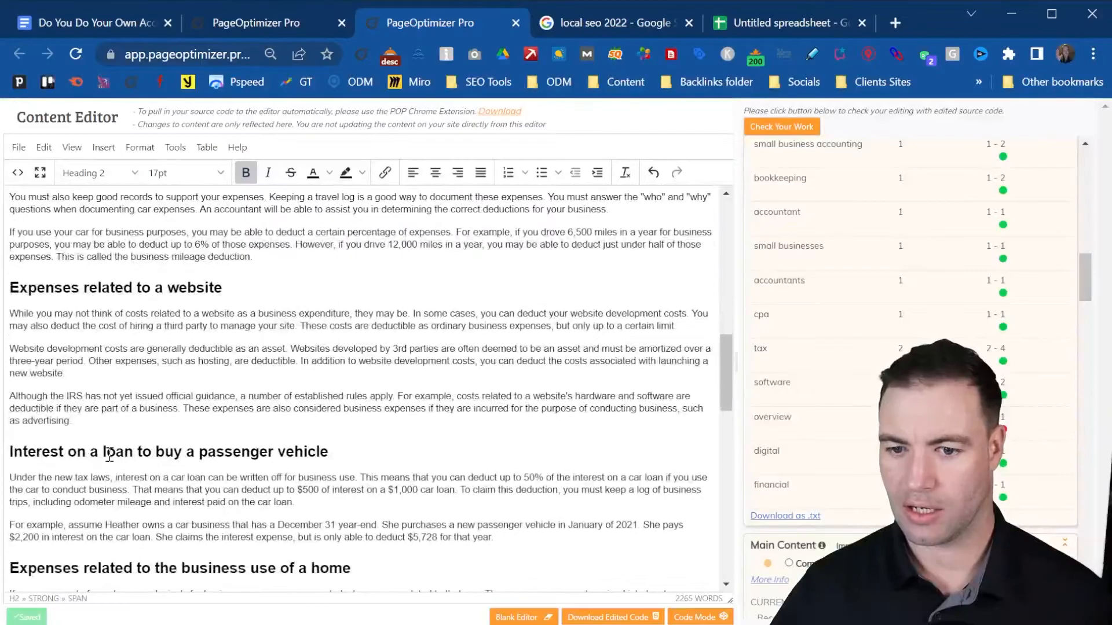
pyautogui.scroll(-6, 51, 455)
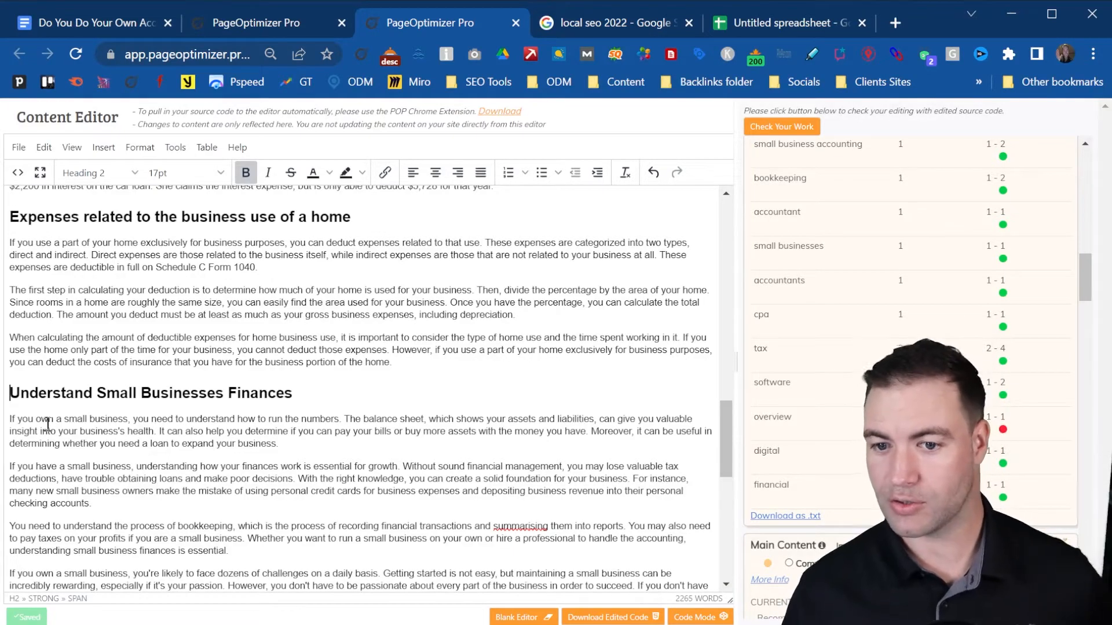
pyautogui.write('An Over')
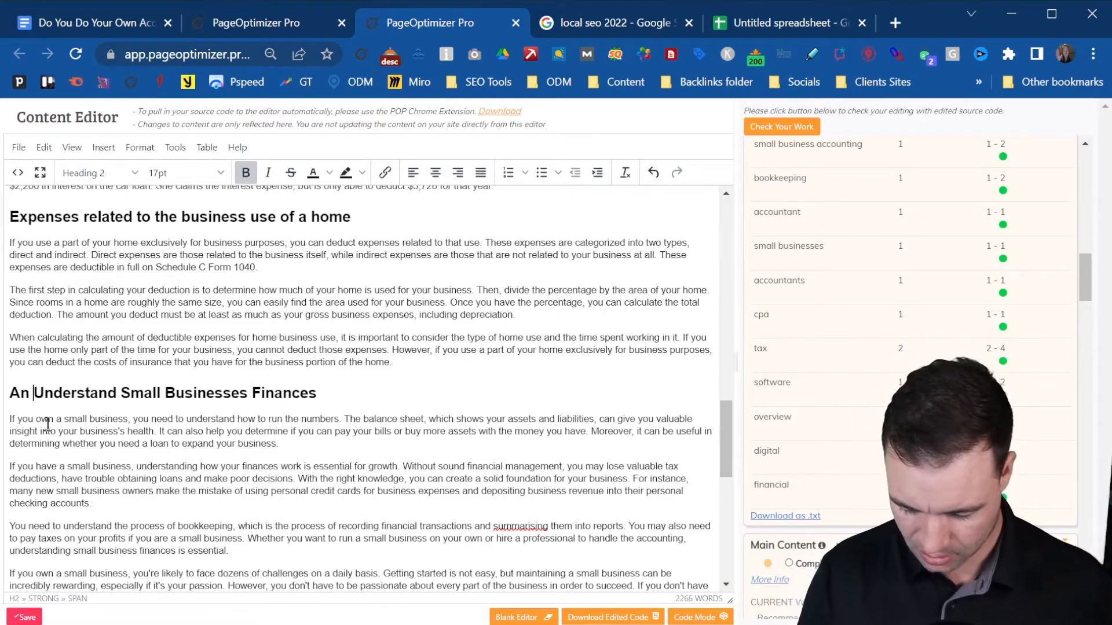
pyautogui.write('view T')
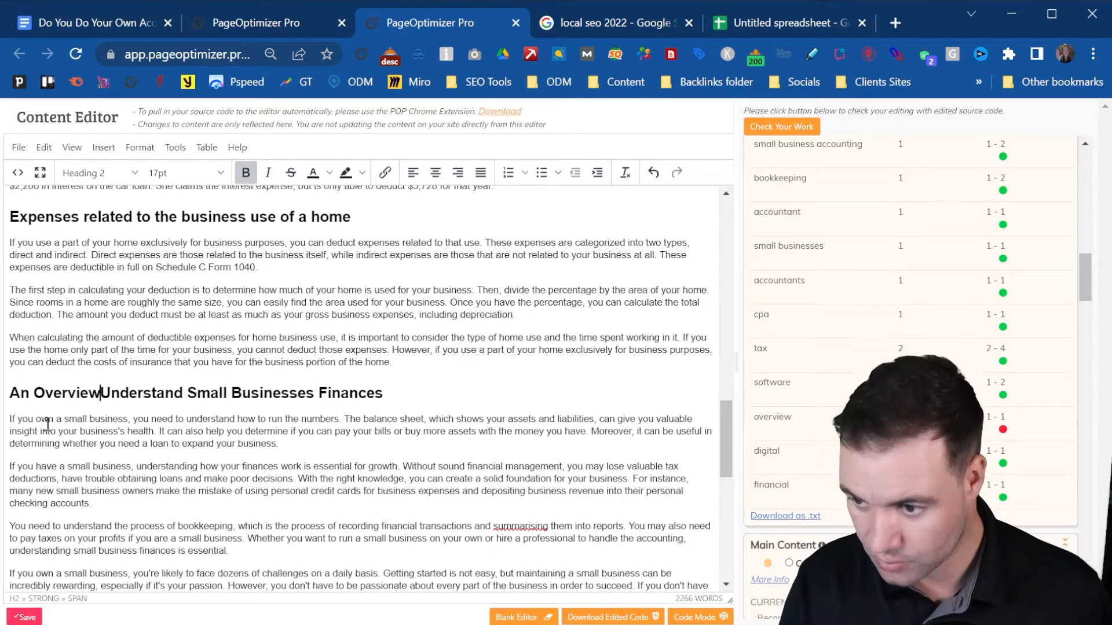
pyautogui.write('o')
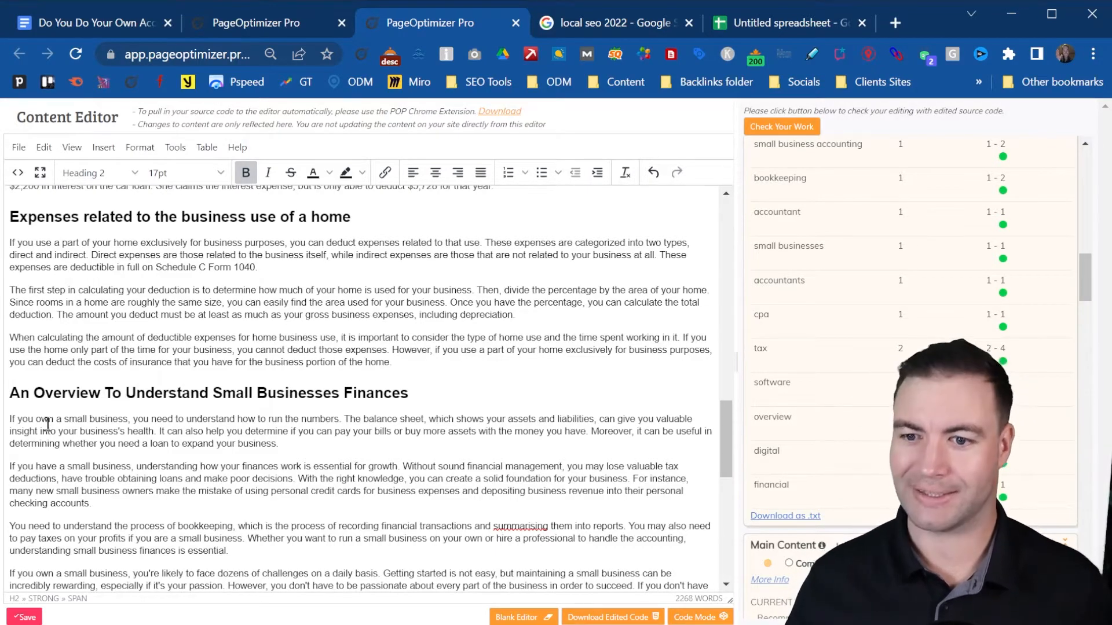
pyautogui.click(787, 126)
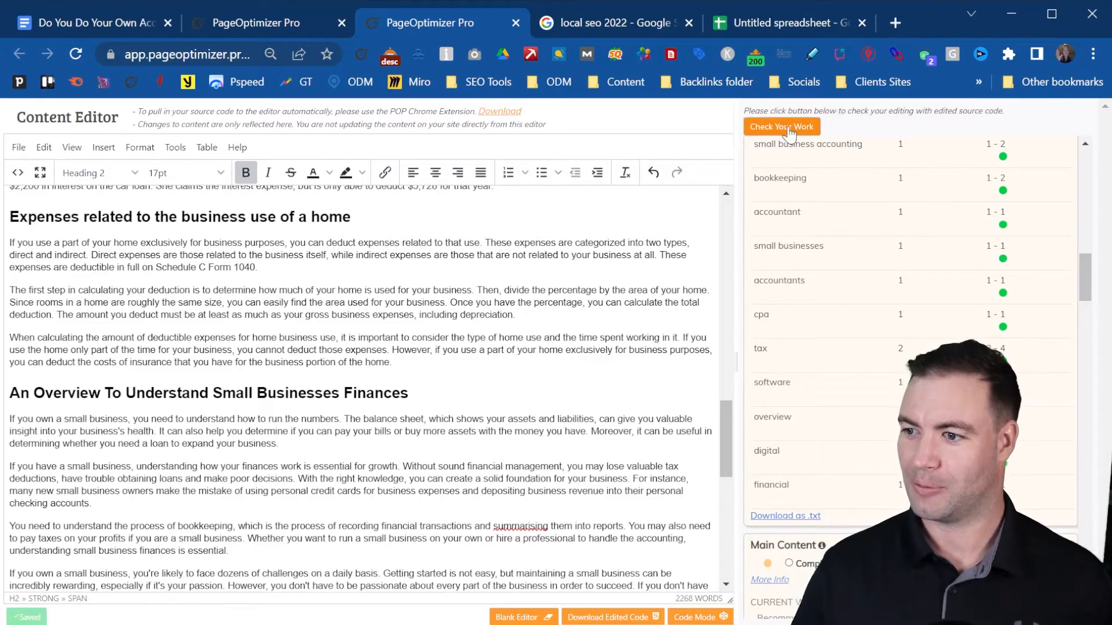
# - Review the term usage against target ranges for the subheadings, followed by the main content's important terms
pyautogui.scroll(3, 1012, 299)
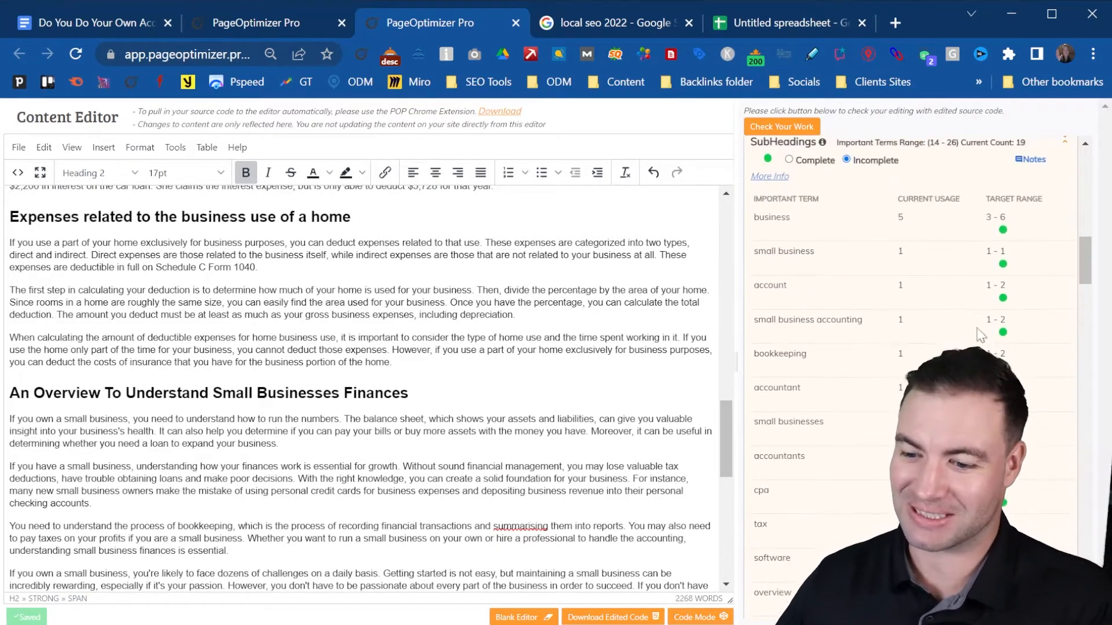
pyautogui.scroll(2, 979, 334)
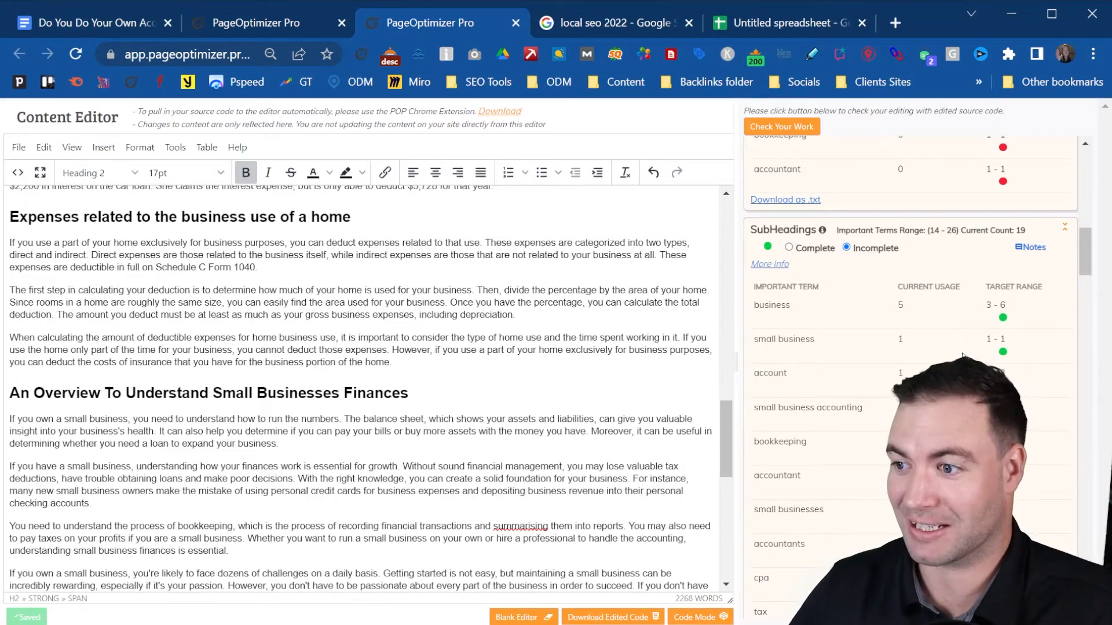
pyautogui.scroll(-8, 970, 335)
pyautogui.scroll(5, 1030, 337)
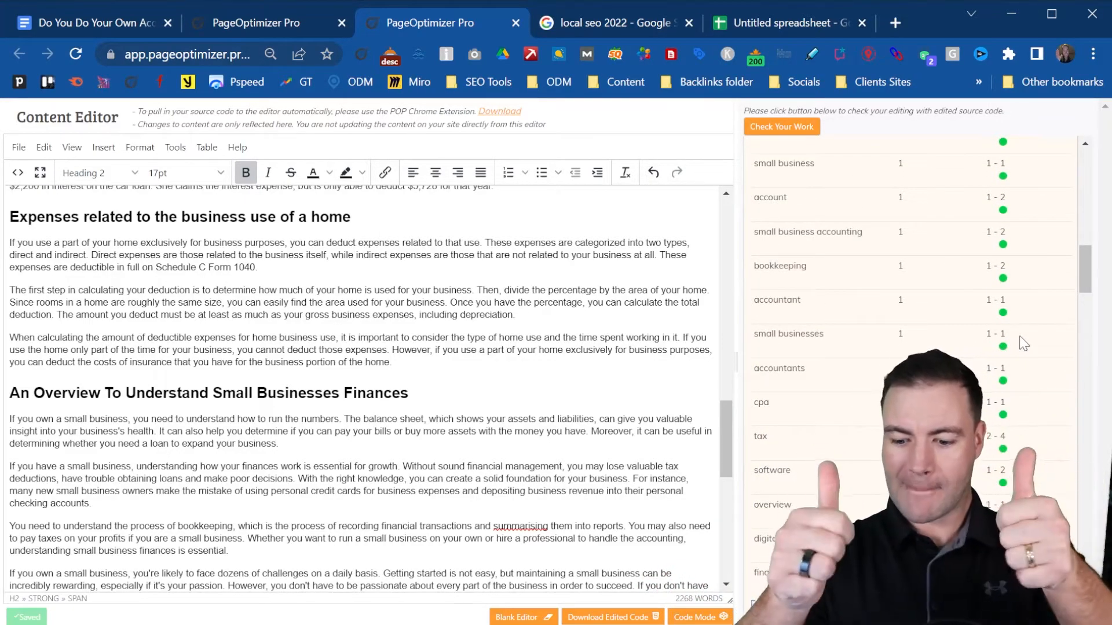
pyautogui.scroll(3, 1024, 342)
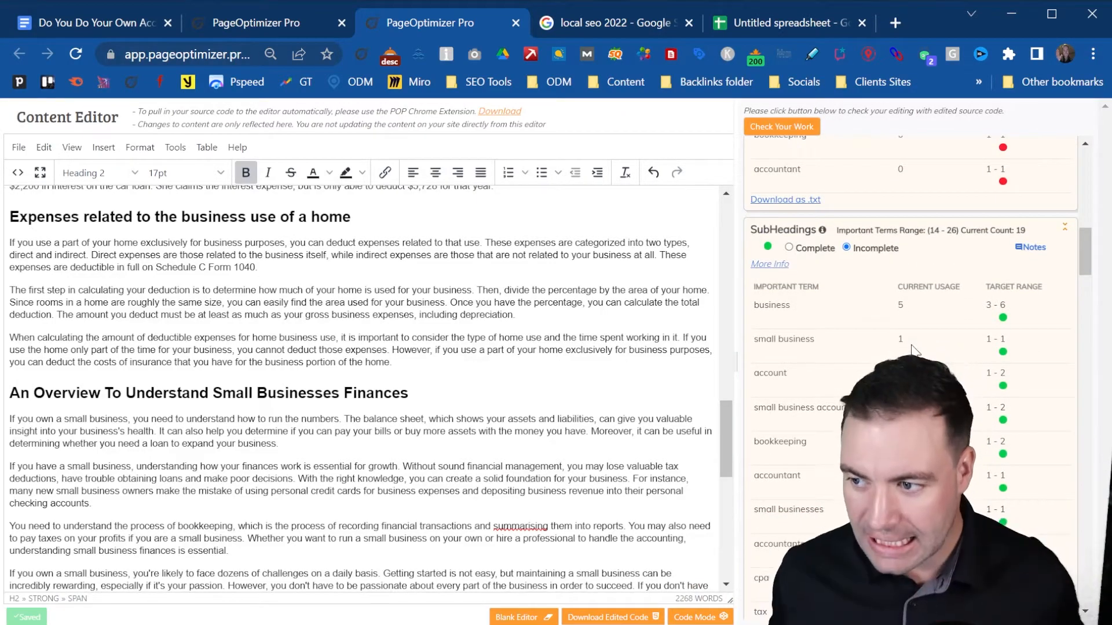
pyautogui.scroll(-1, 912, 348)
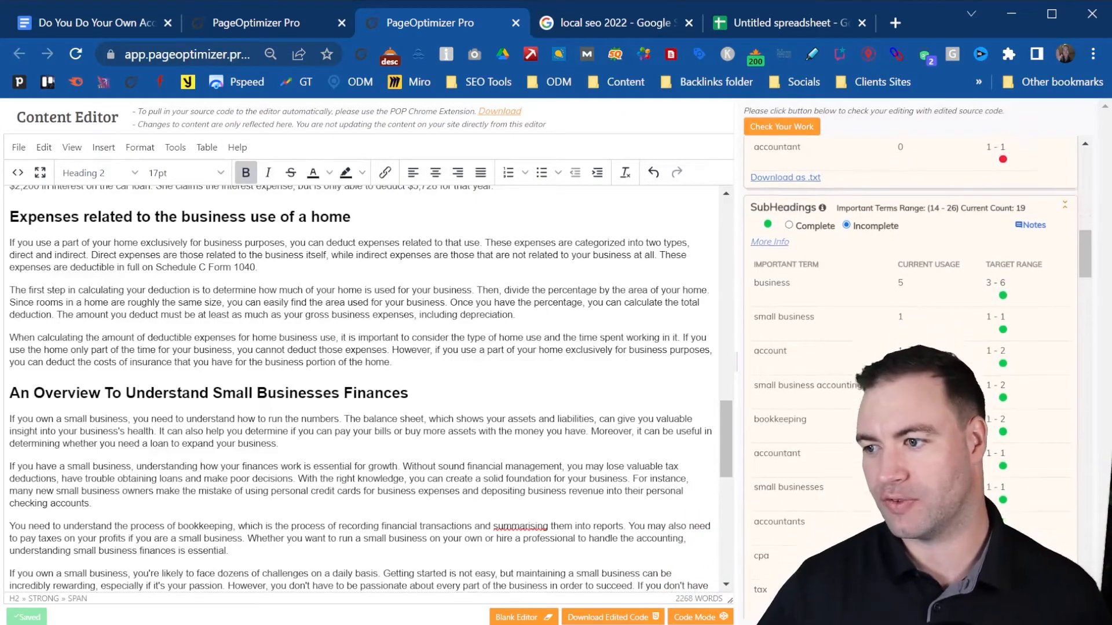
pyautogui.scroll(-10, 910, 206)
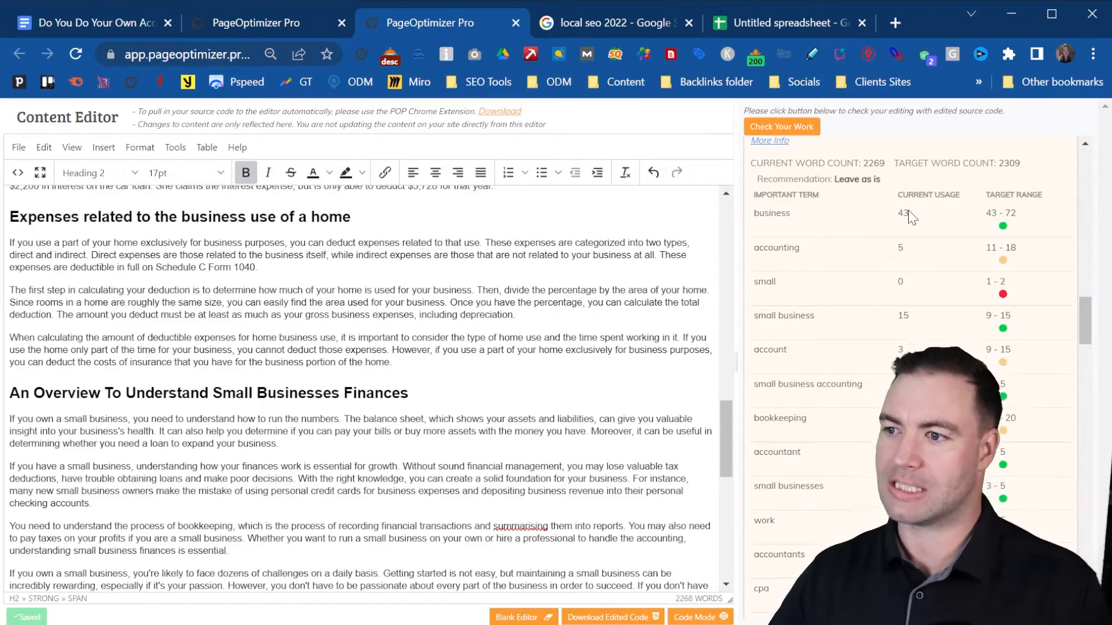
# - Compare current usage with the target range for each main content term, from "business" and "accounting" down through "bookkeeping" and "accountants"
pyautogui.moveTo(917, 215); pyautogui.dragTo(887, 217)
pyautogui.click(924, 233)
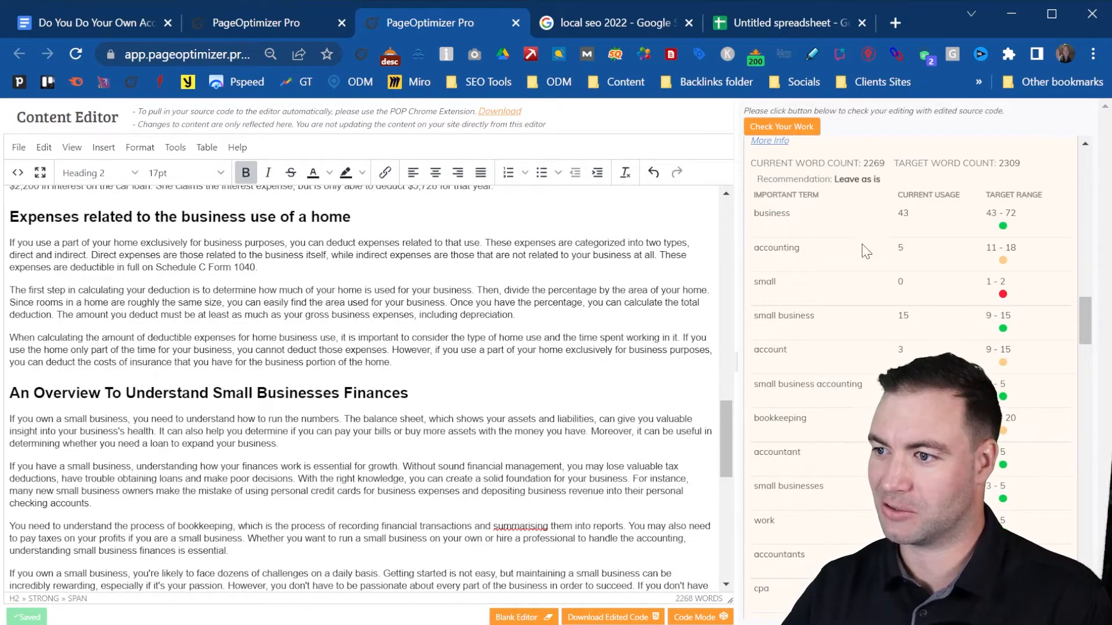
pyautogui.moveTo(769, 248); pyautogui.dragTo(901, 264)
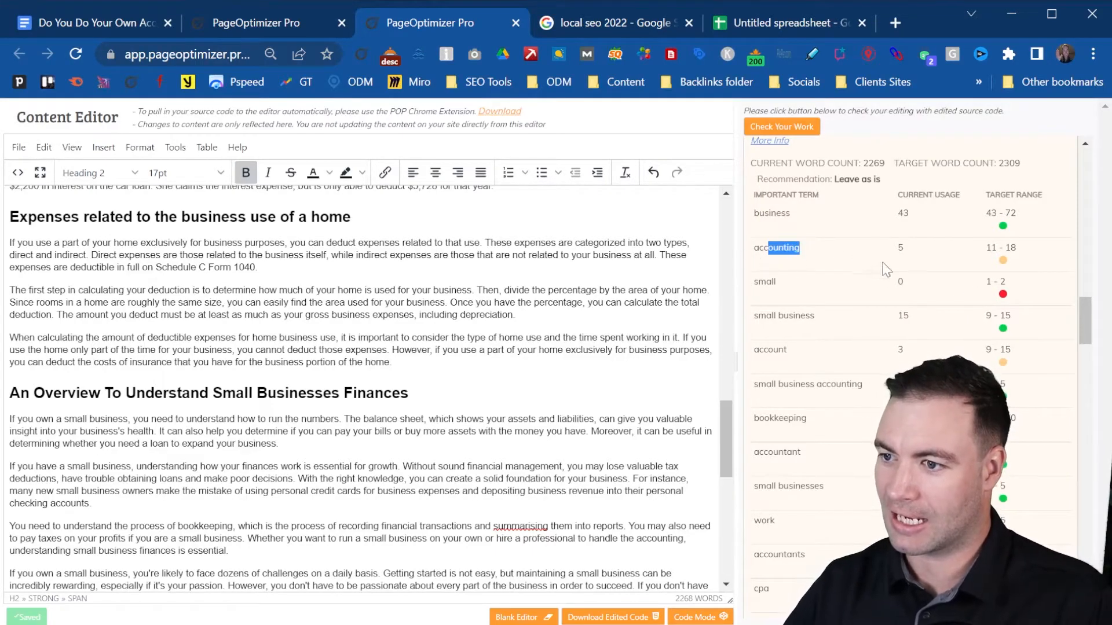
pyautogui.doubleClick(900, 248)
pyautogui.click(1000, 248)
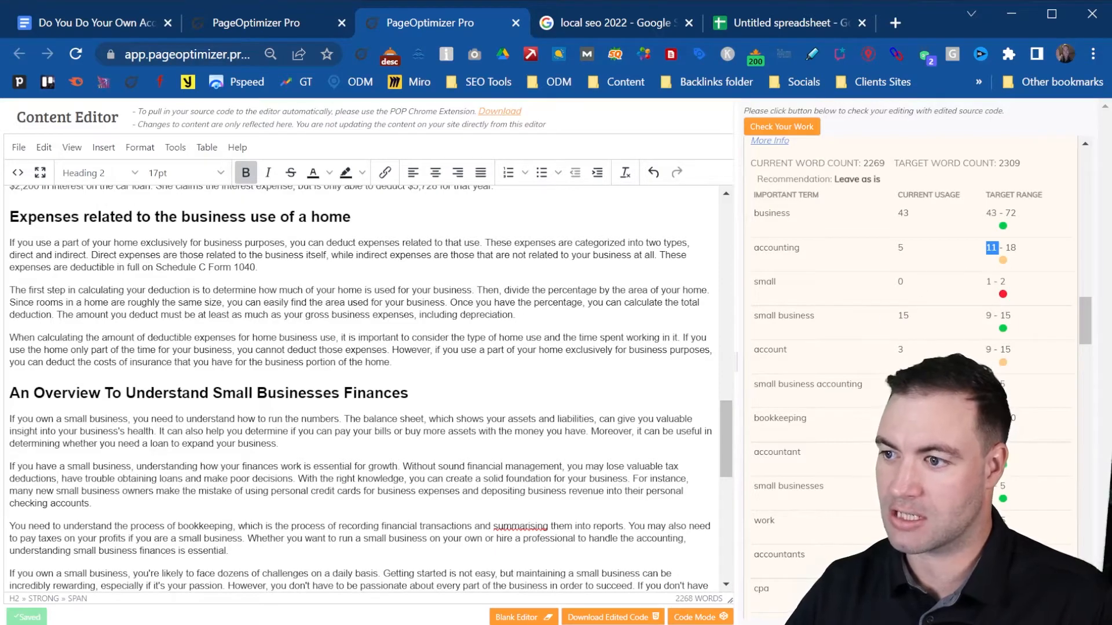
pyautogui.click(828, 275)
pyautogui.moveTo(777, 283); pyautogui.dragTo(766, 283)
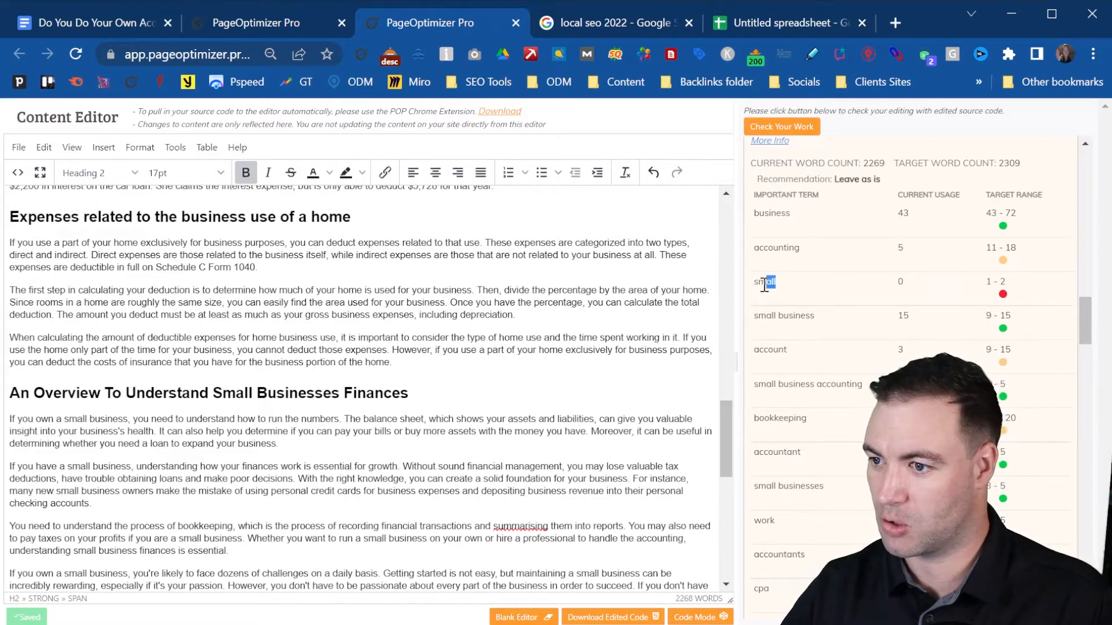
pyautogui.doubleClick(796, 316)
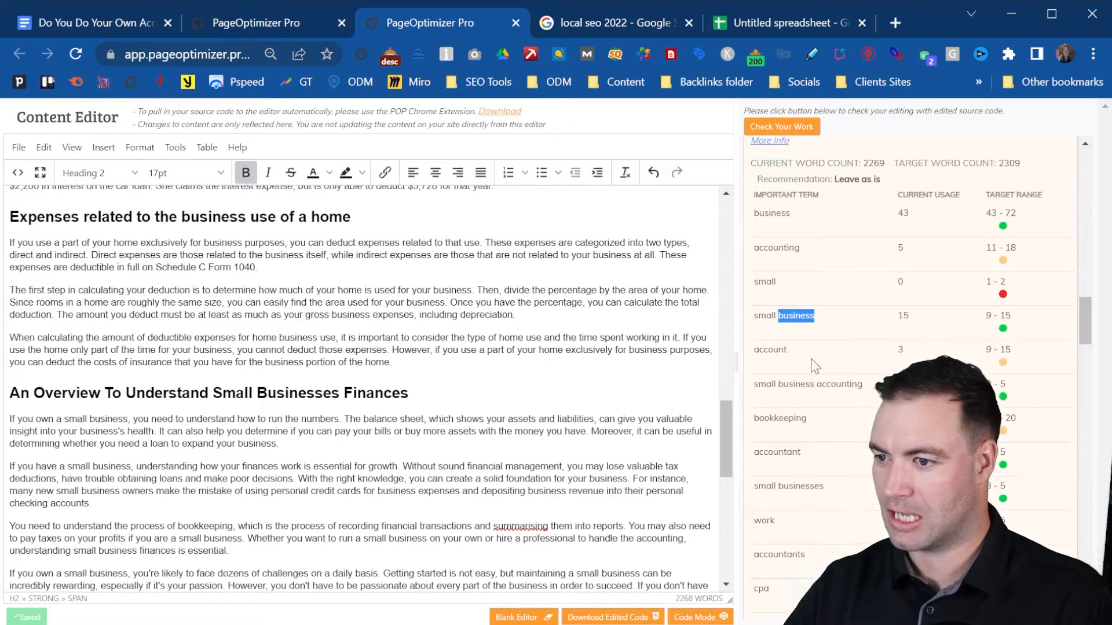
pyautogui.moveTo(766, 385); pyautogui.dragTo(876, 383)
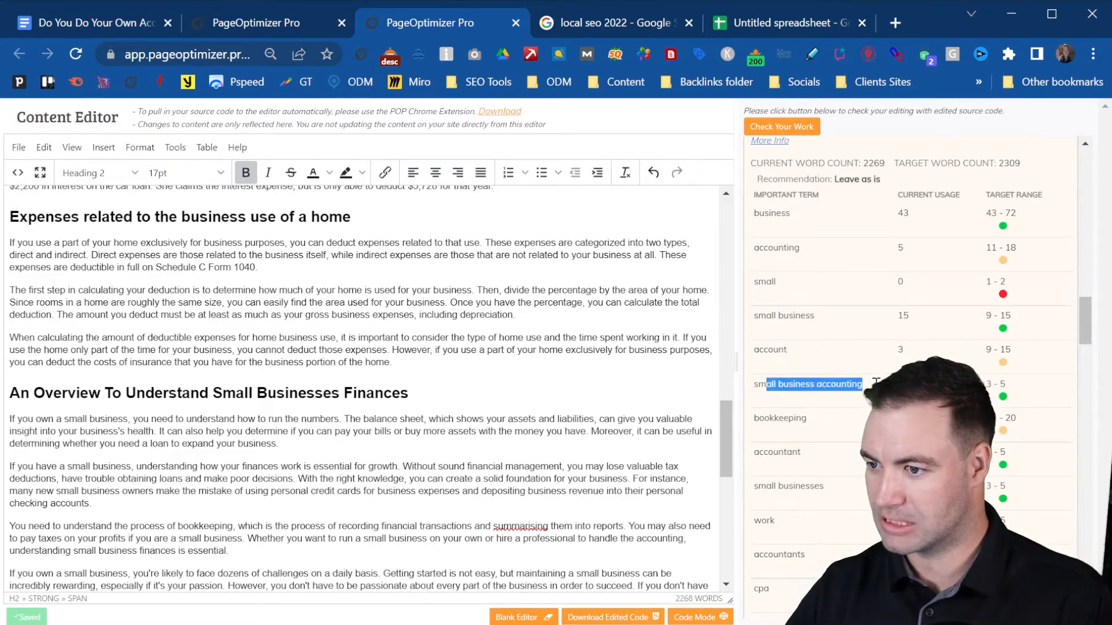
pyautogui.scroll(-1, 914, 347)
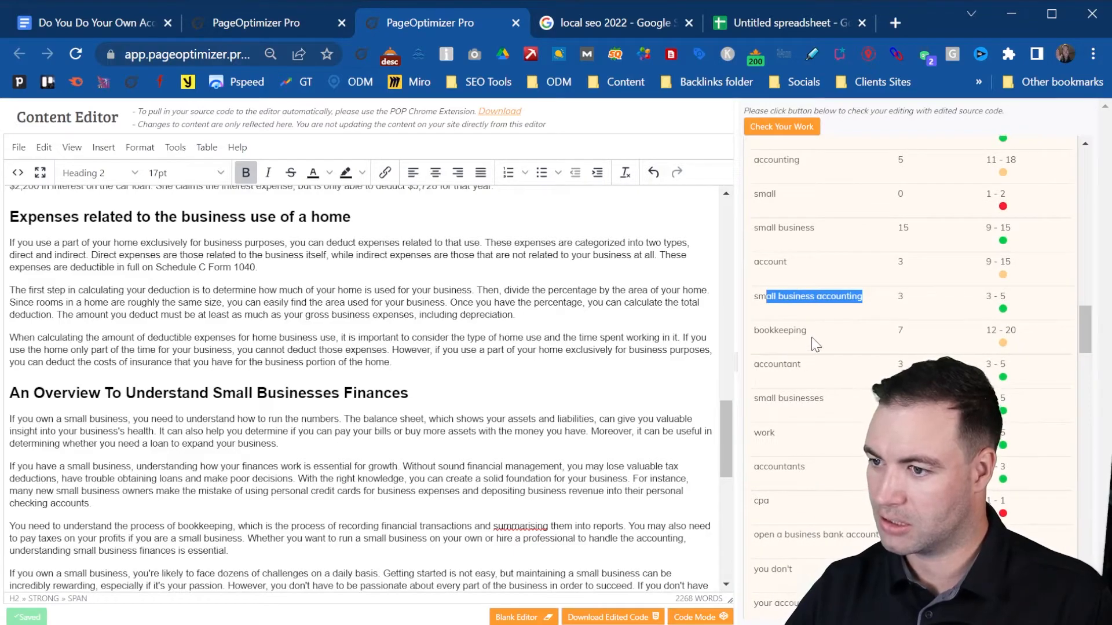
pyautogui.moveTo(808, 333); pyautogui.dragTo(750, 334)
pyautogui.click(815, 358)
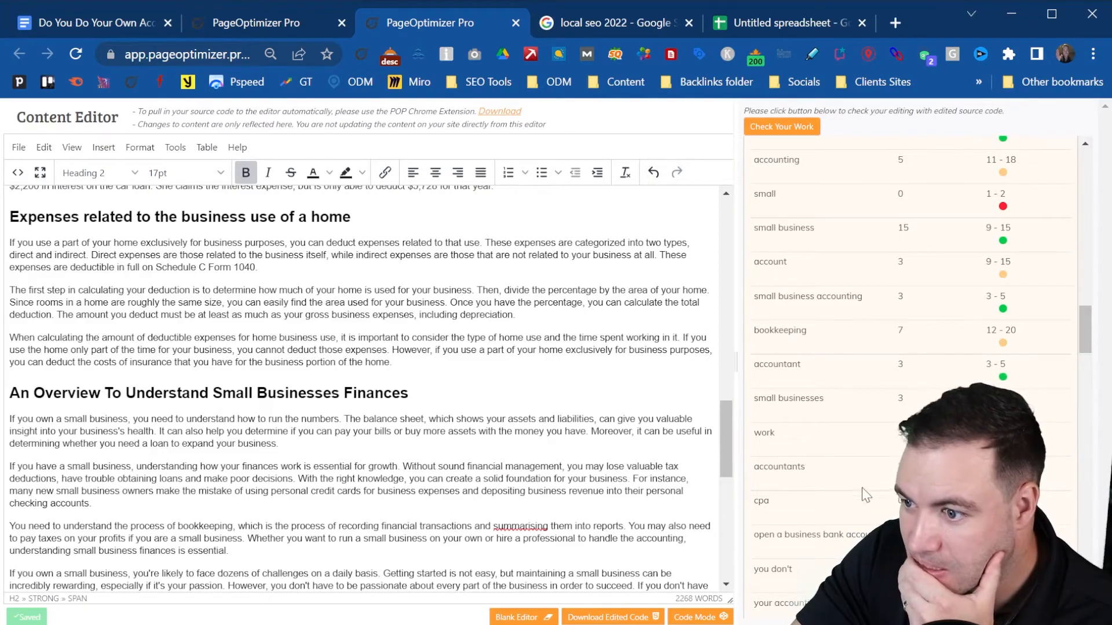
pyautogui.scroll(-1, 868, 498)
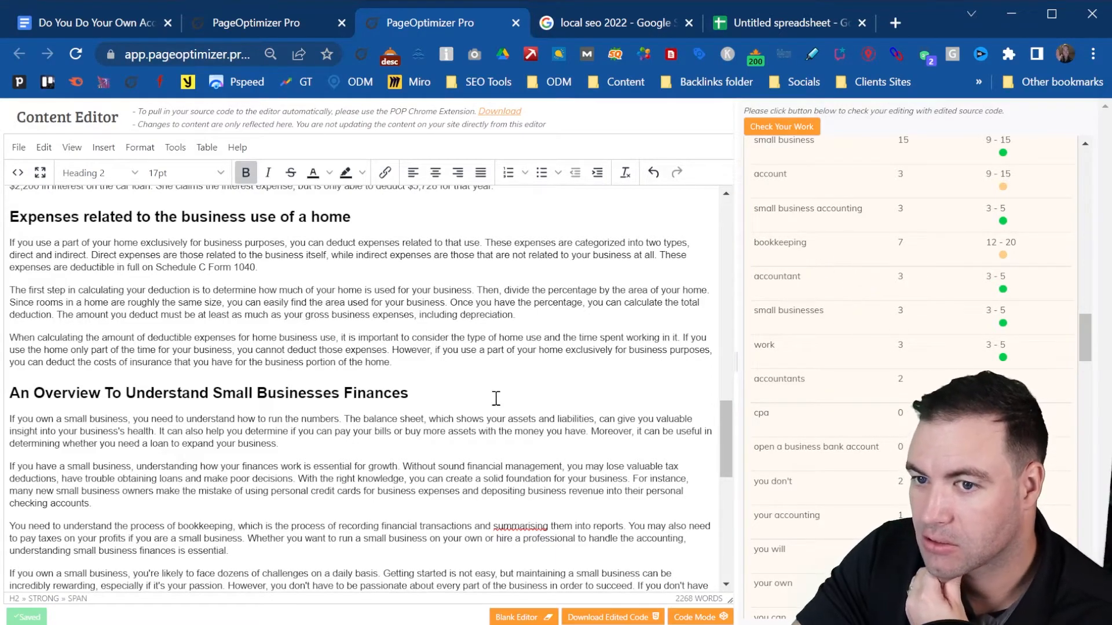
# - Review the article's opening sections, the optimization score and the full list of recommended terms, from search engine title to main content
pyautogui.scroll(15, 493, 405)
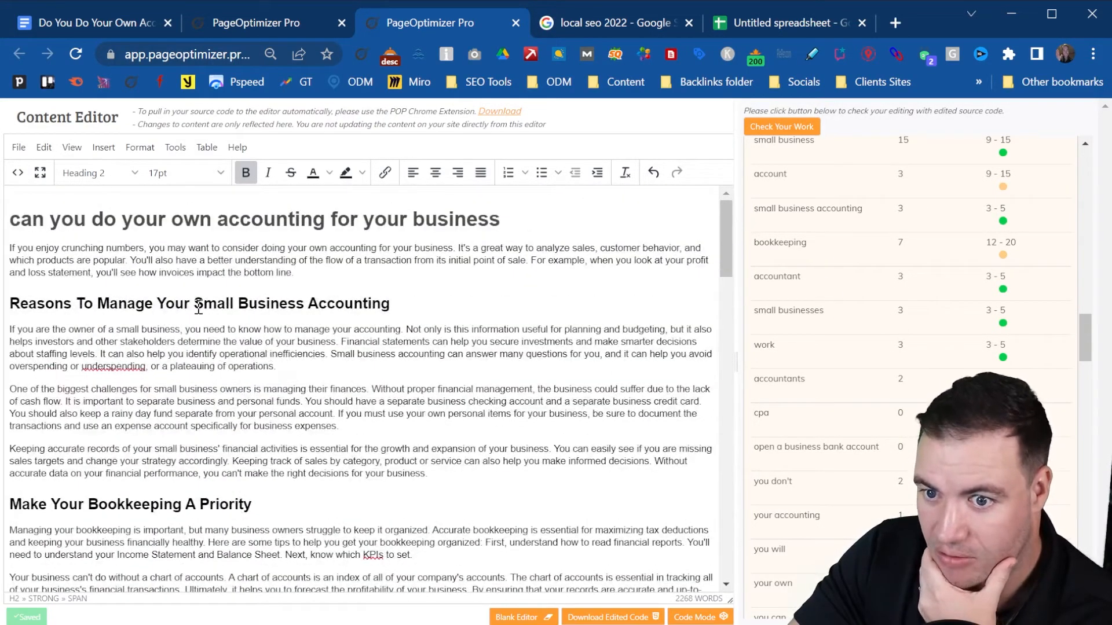
pyautogui.scroll(3, 874, 347)
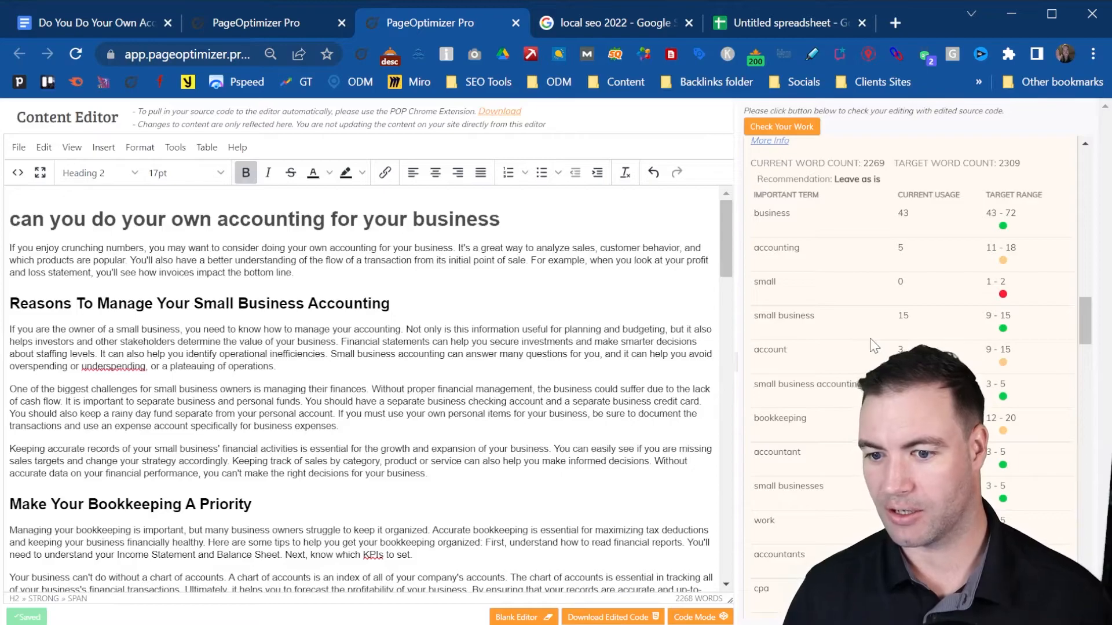
pyautogui.scroll(3, 875, 346)
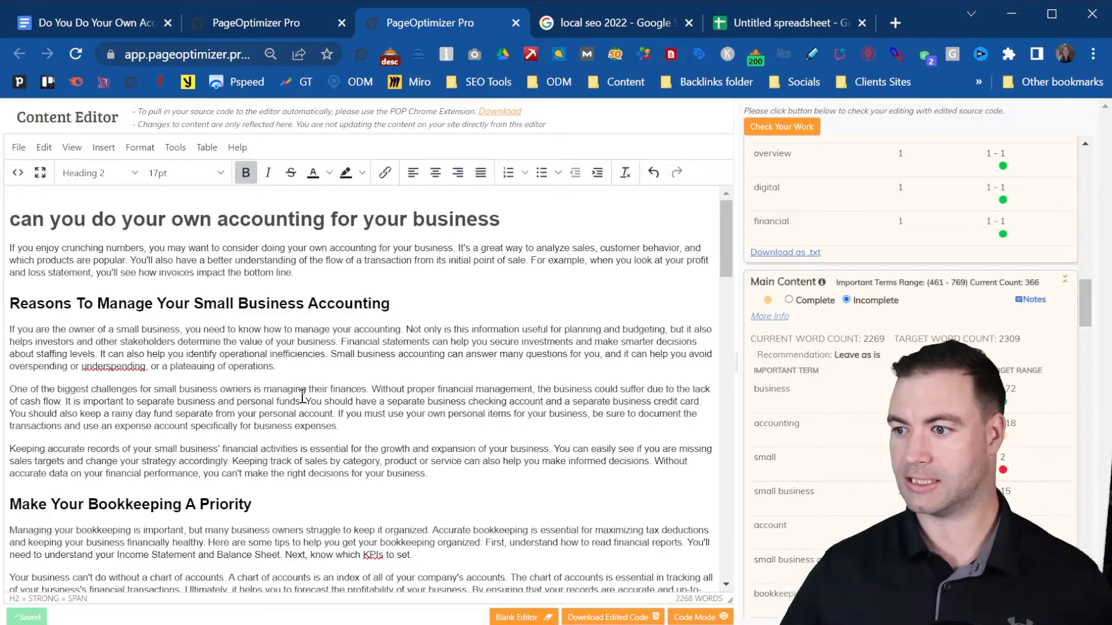
pyautogui.doubleClick(779, 423)
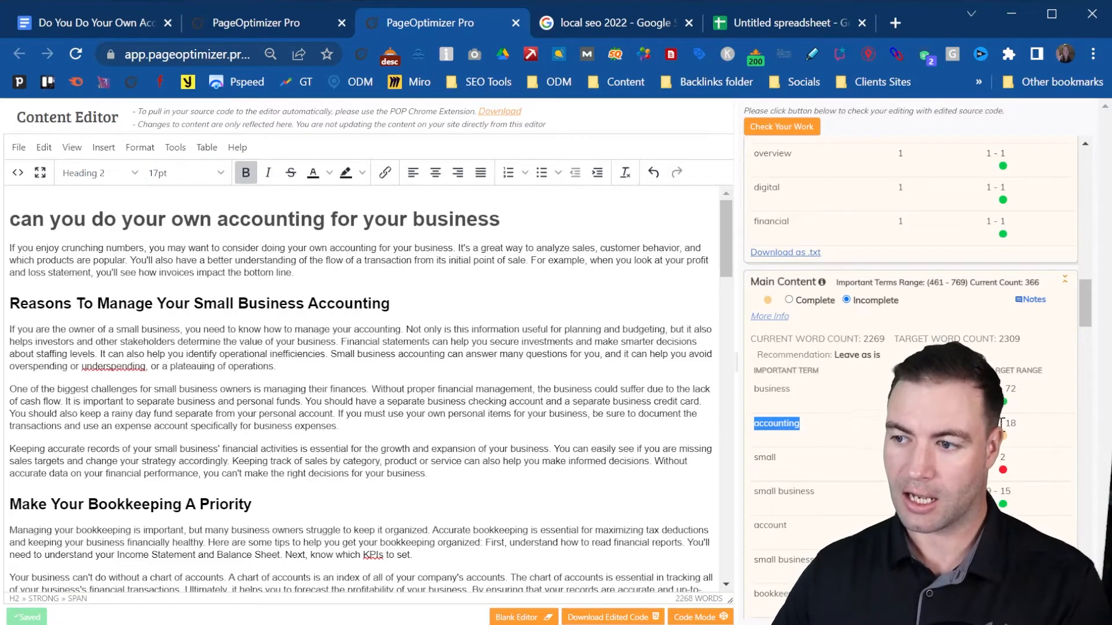
pyautogui.scroll(10, 856, 260)
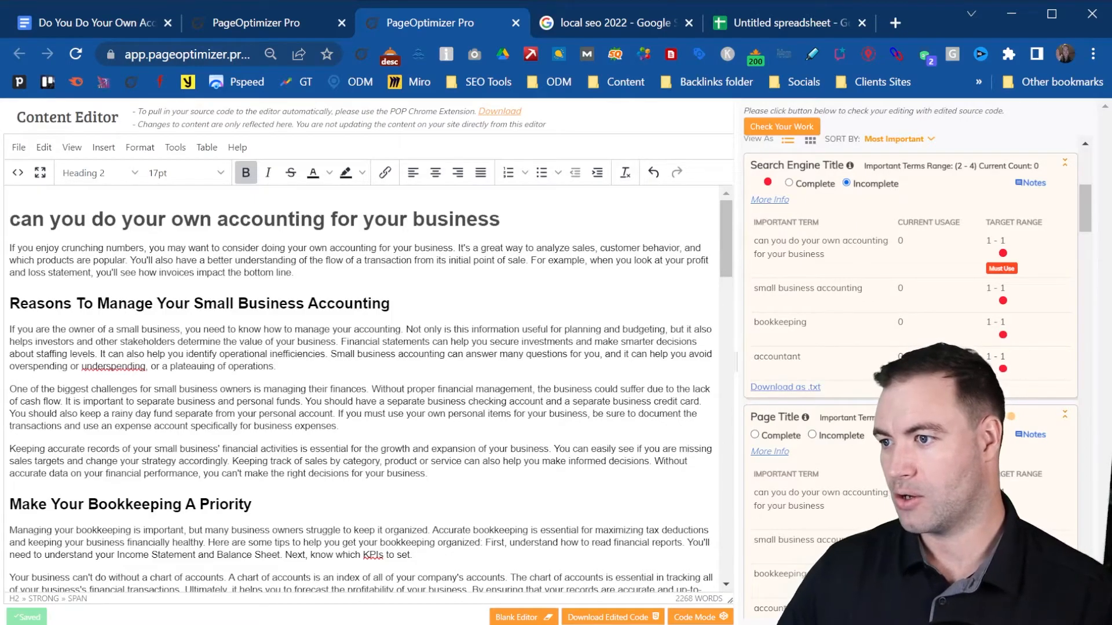
pyautogui.scroll(3, 834, 255)
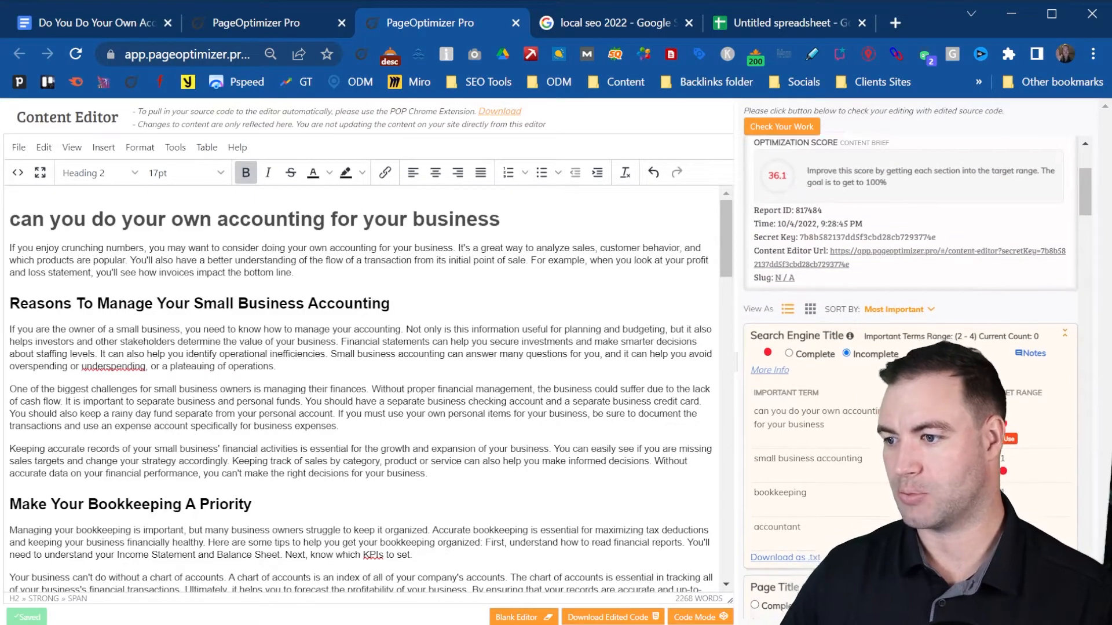
pyautogui.scroll(-8, 772, 180)
pyautogui.scroll(-10, 848, 320)
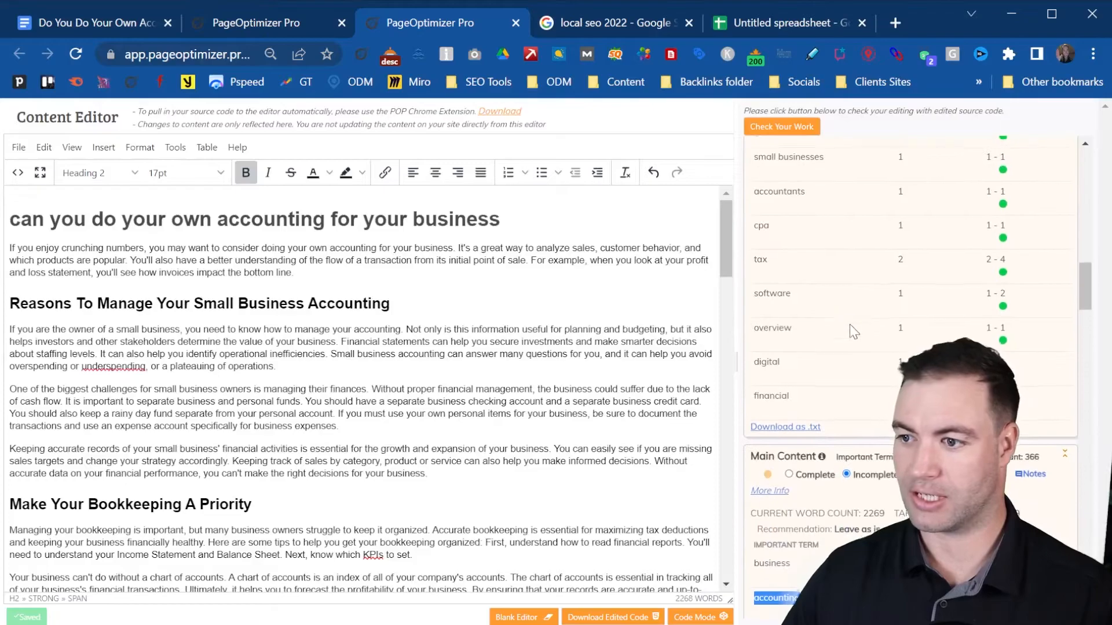
pyautogui.scroll(-15, 909, 376)
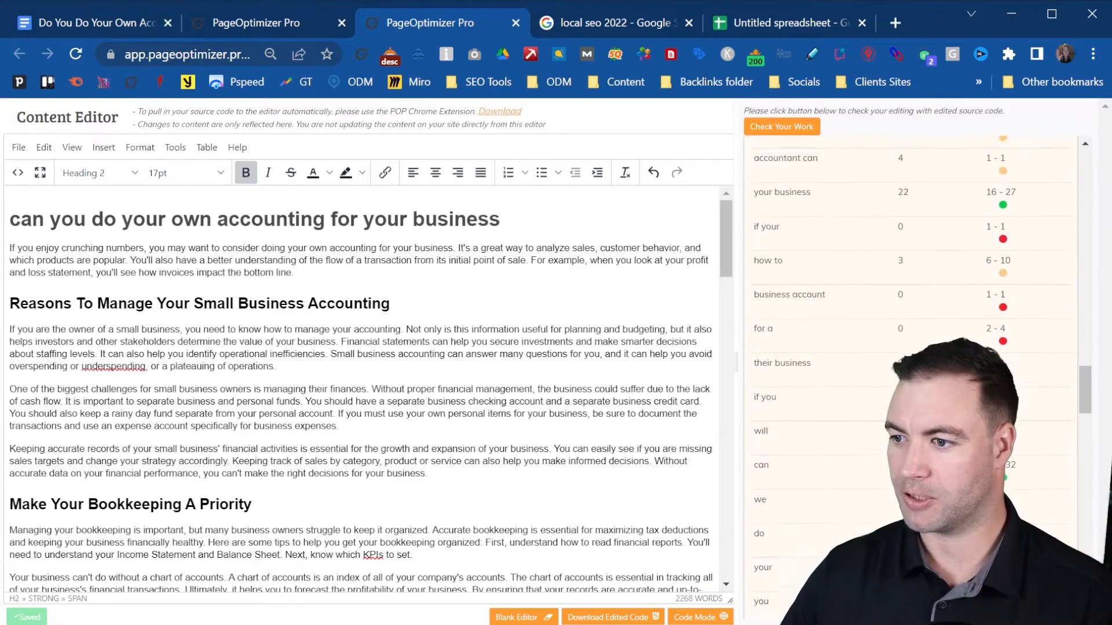
pyautogui.scroll(10, 909, 377)
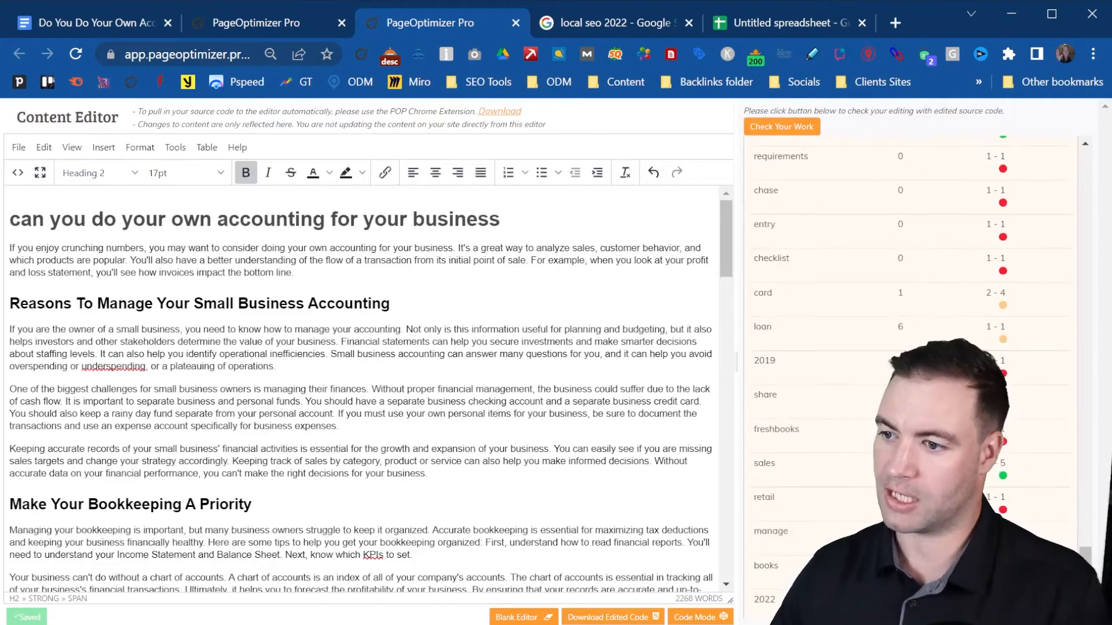
pyautogui.scroll(10, 909, 376)
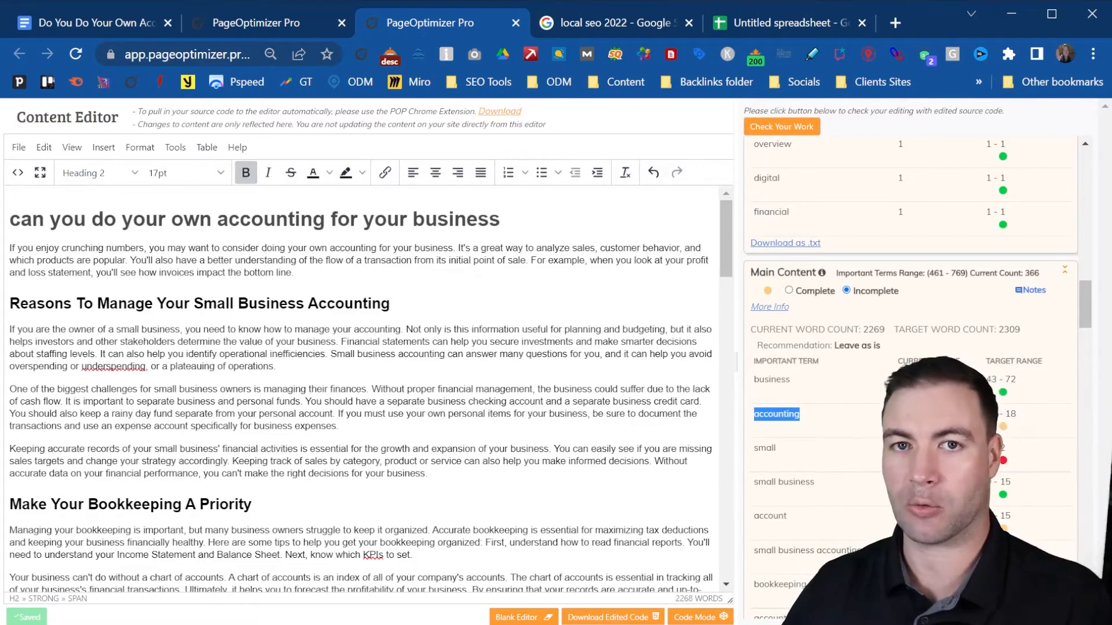
# - Extend the first paragraph under "Reasons To Manage Your Small Business Accounting" with "and that's why accounting is extremely important for"
pyautogui.scroll(-5, 909, 376)
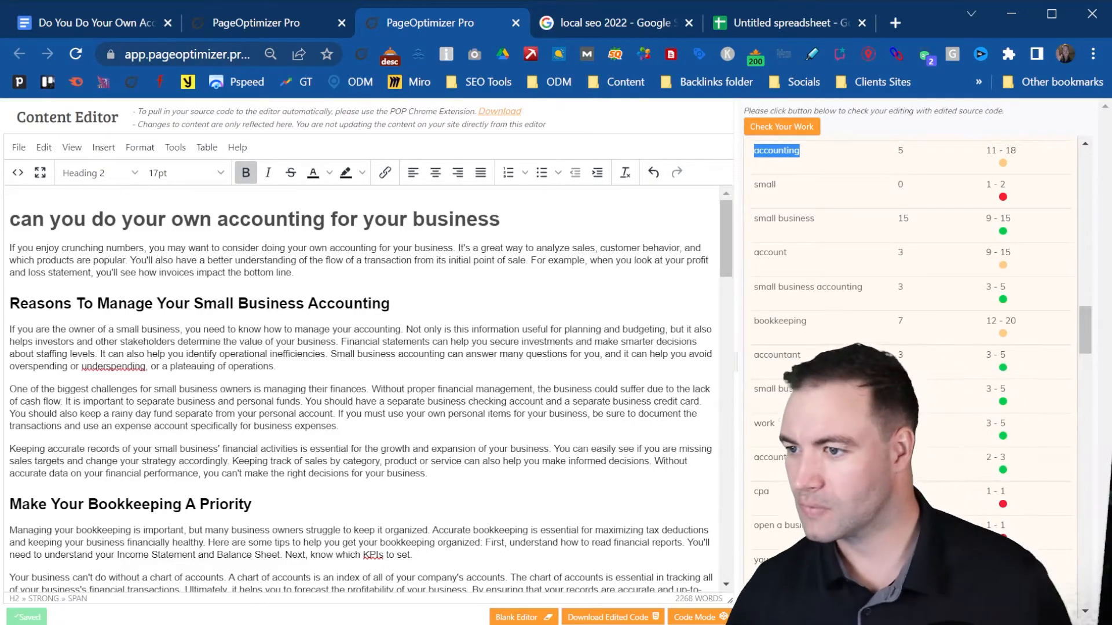
pyautogui.scroll(5, 911, 380)
pyautogui.scroll(-2, 911, 380)
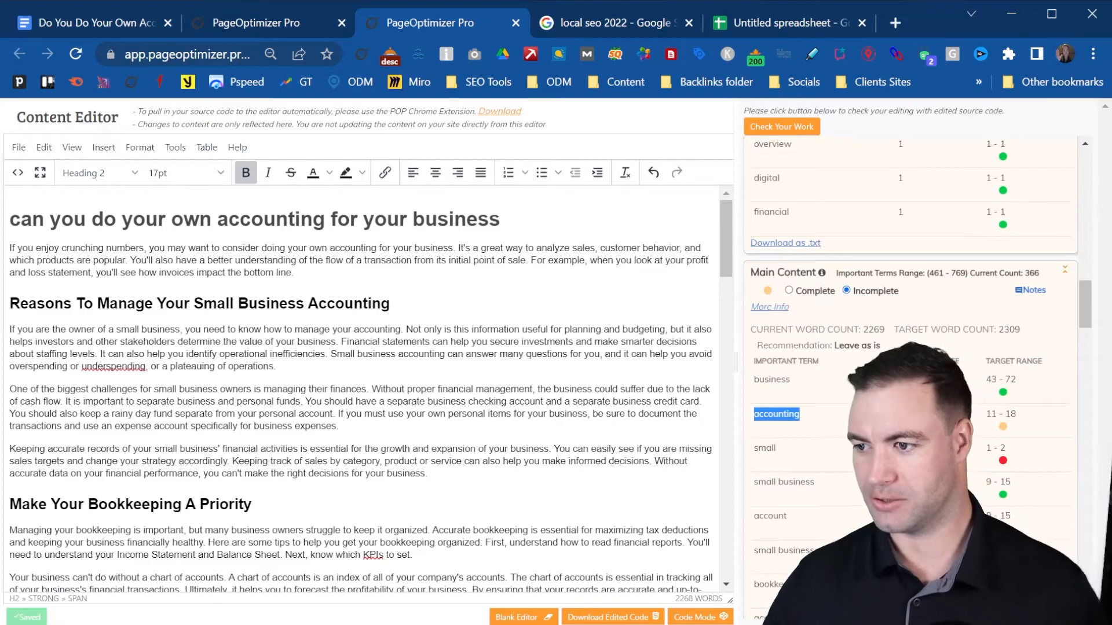
pyautogui.scroll(-1, 775, 345)
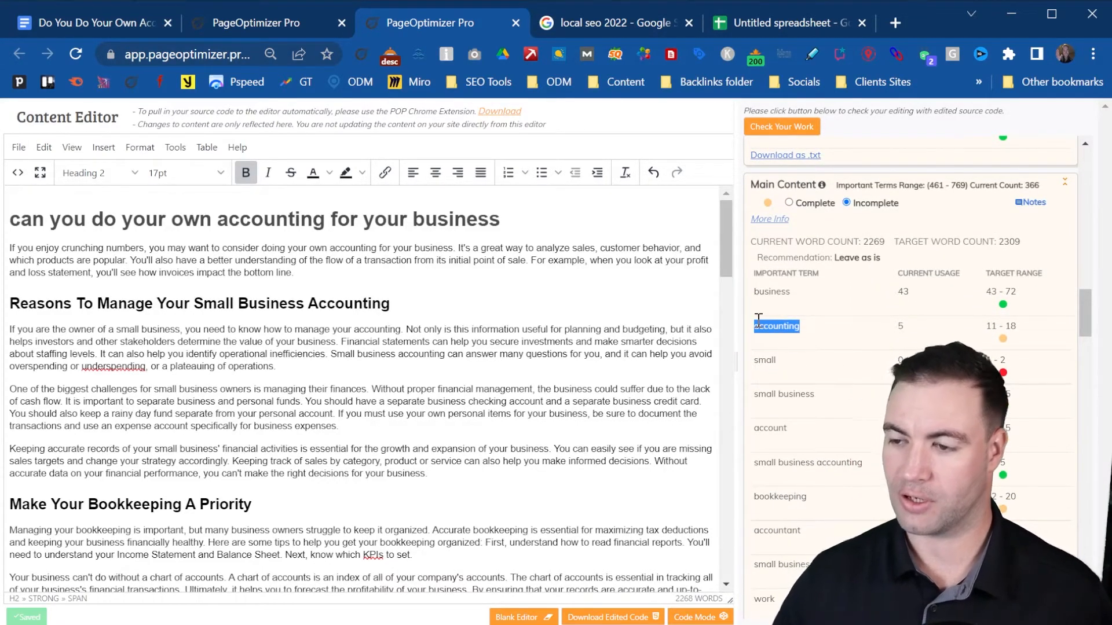
pyautogui.click(534, 345)
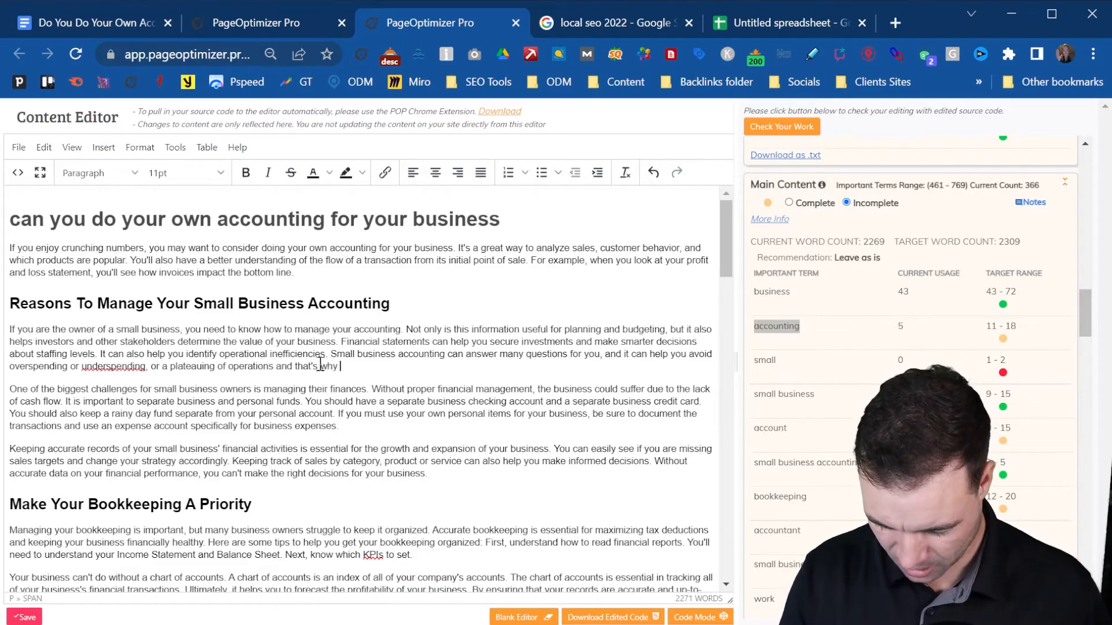
pyautogui.hotkey('ctrl', 'v')
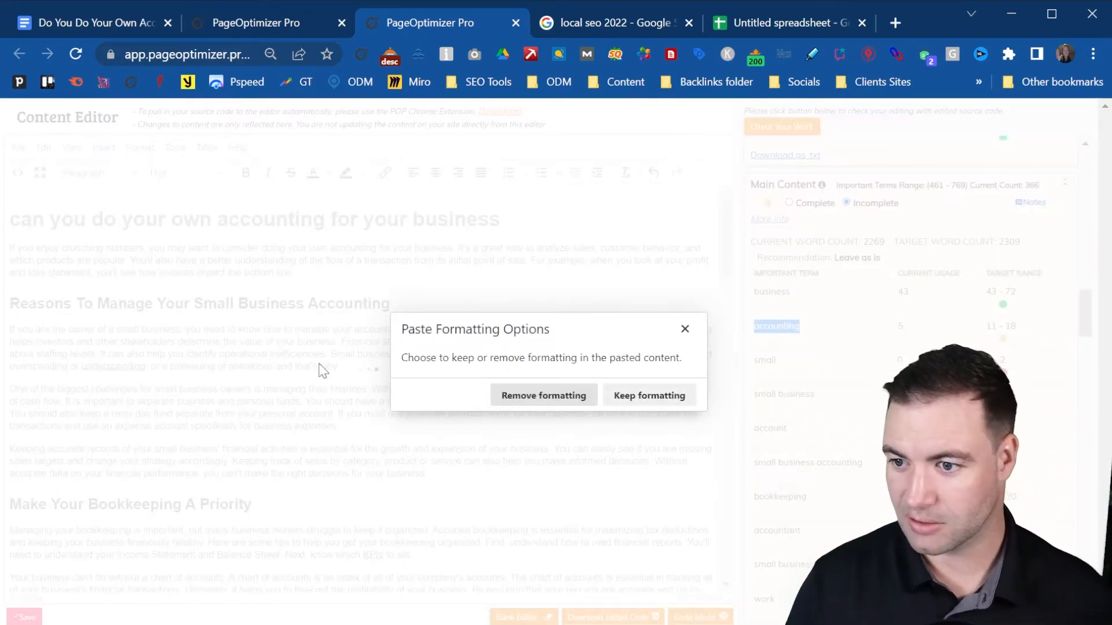
pyautogui.click(685, 330)
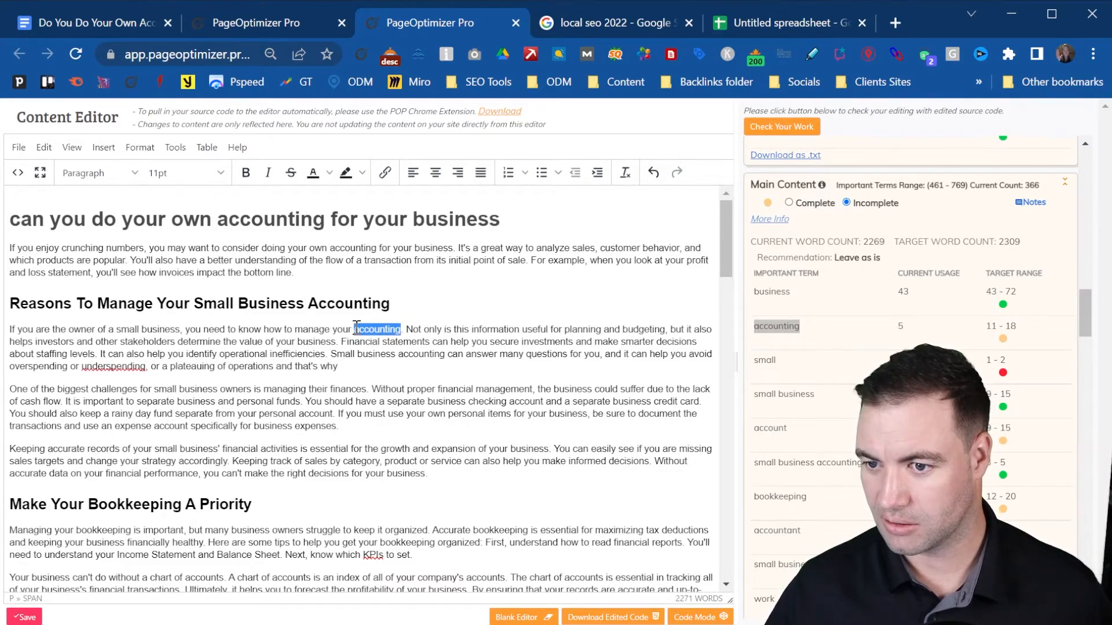
pyautogui.click(350, 369)
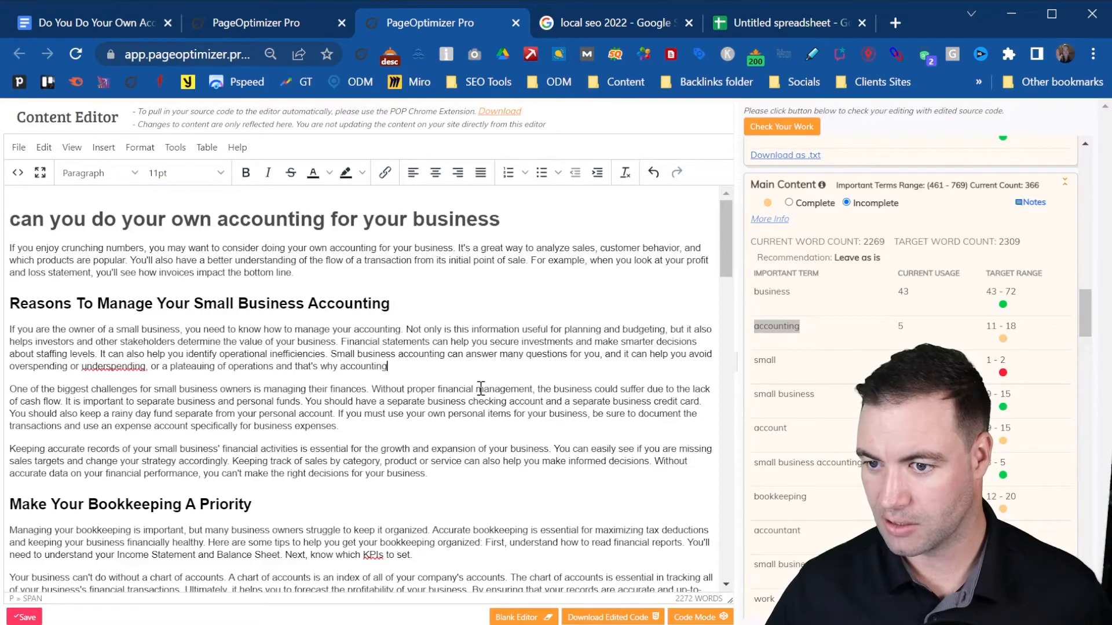
pyautogui.write('accounting is extremely importan')
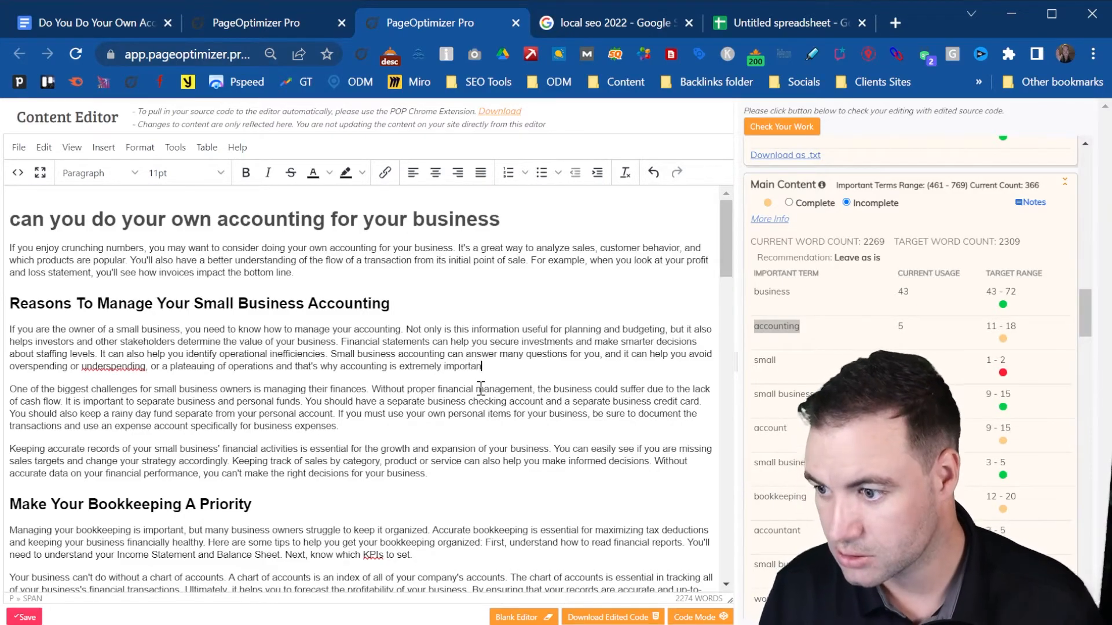
pyautogui.write('t for')
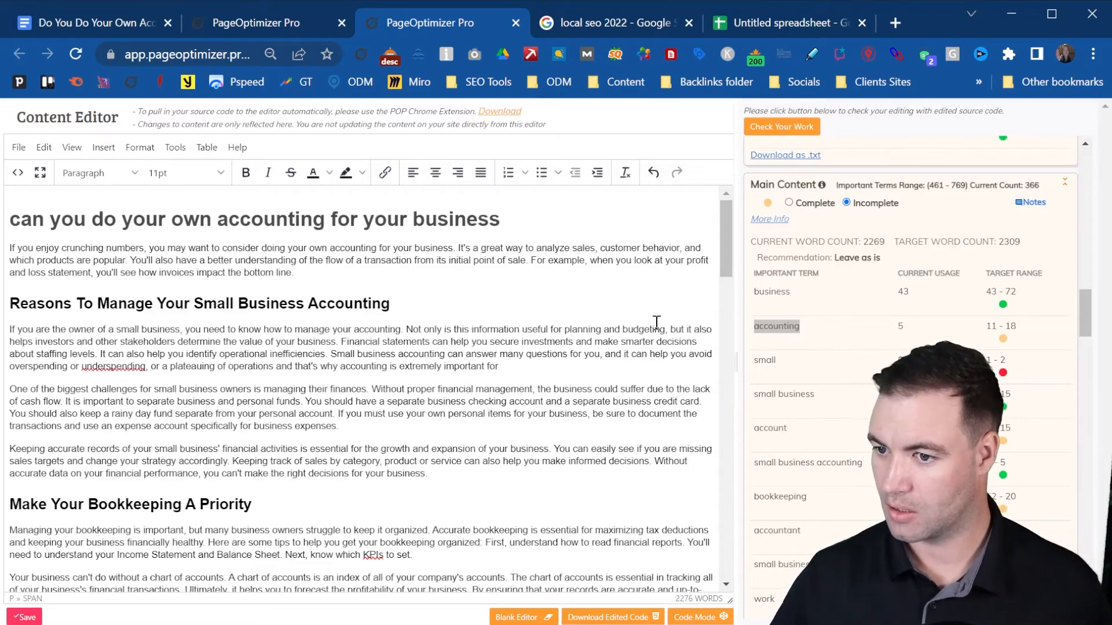
# - Look through the main content terms for wording to reuse and continue the added sentence with "your own bookkeeping"
pyautogui.scroll(-5, 909, 347)
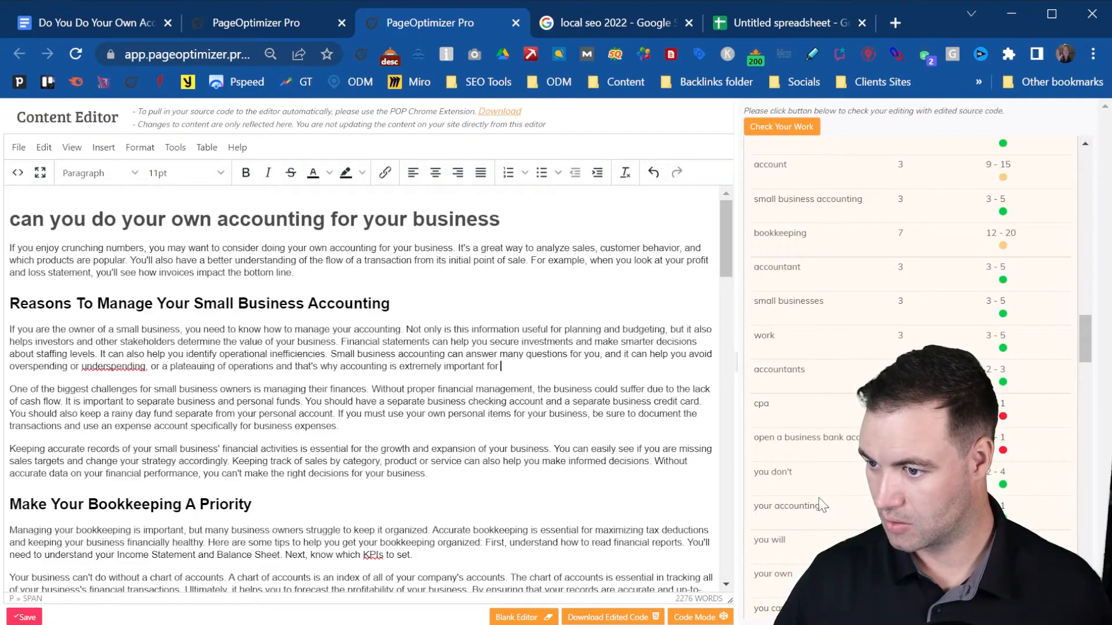
pyautogui.scroll(-3, 856, 502)
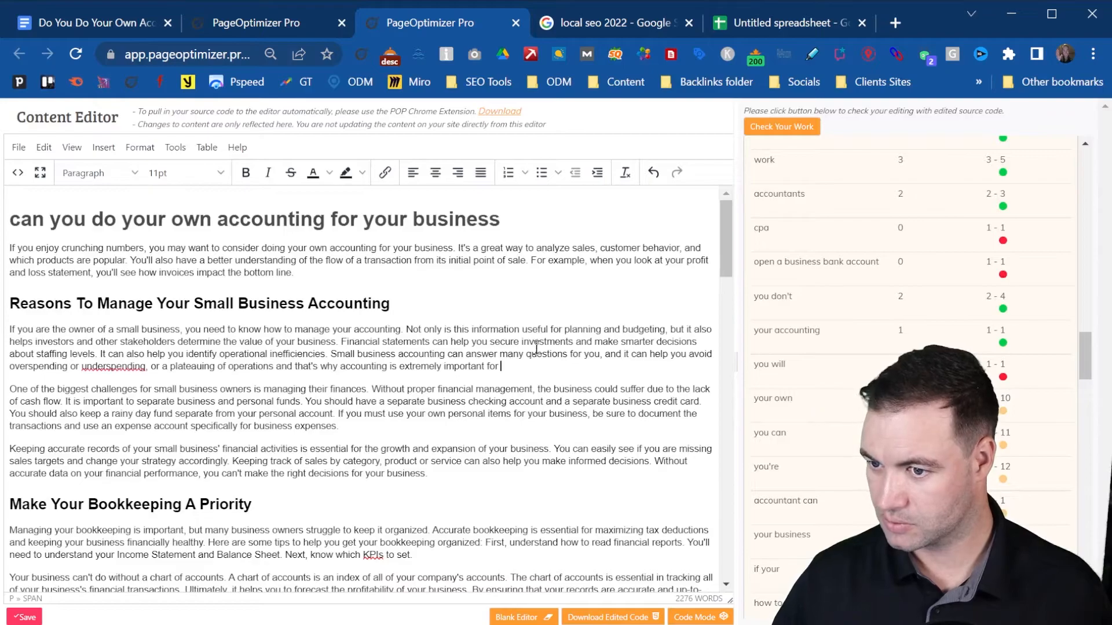
pyautogui.write('your o')
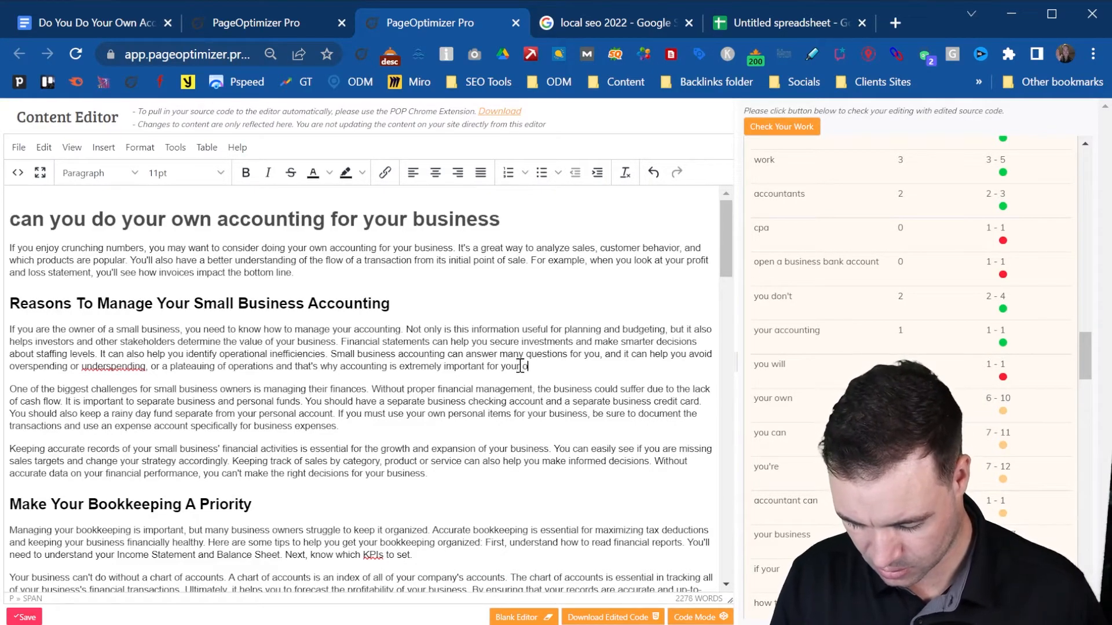
pyautogui.write('wn book')
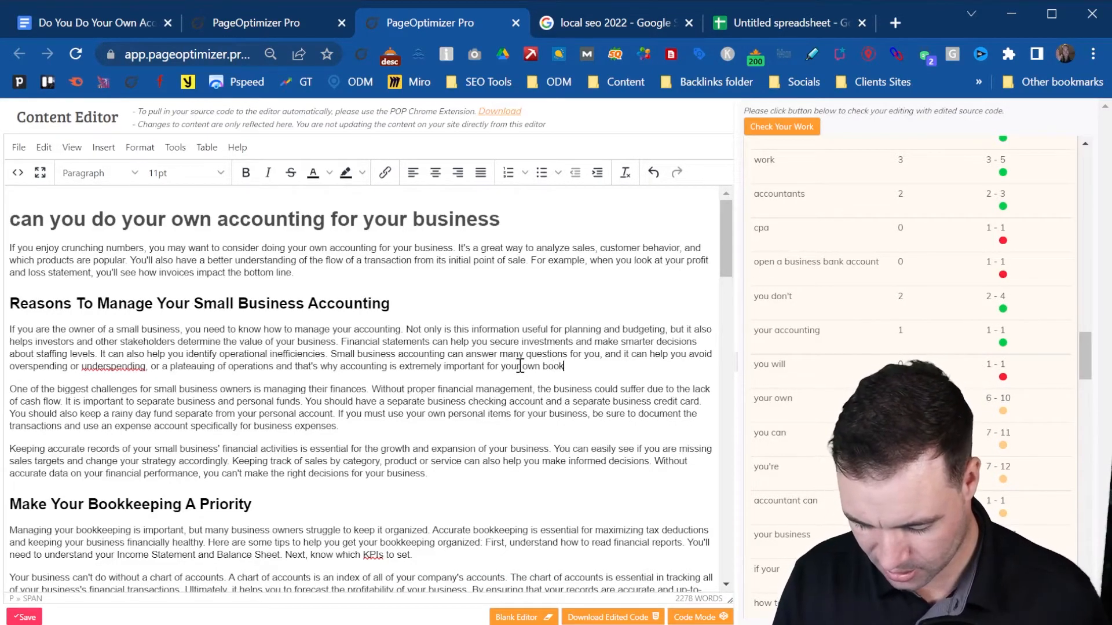
pyautogui.write('keeping')
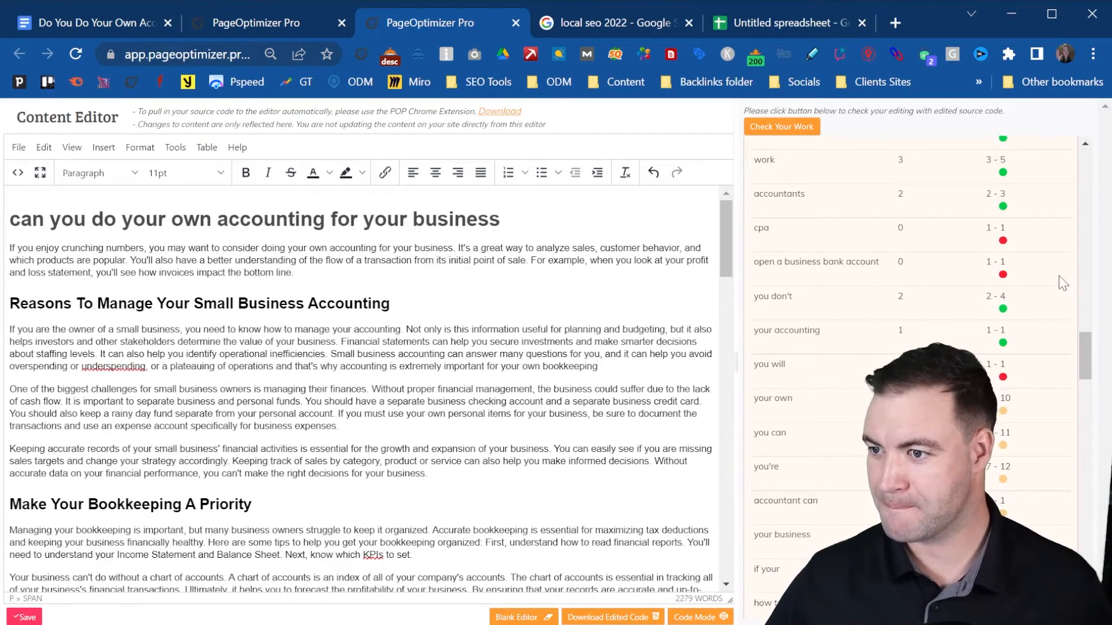
pyautogui.scroll(5, 846, 286)
pyautogui.scroll(3, 847, 286)
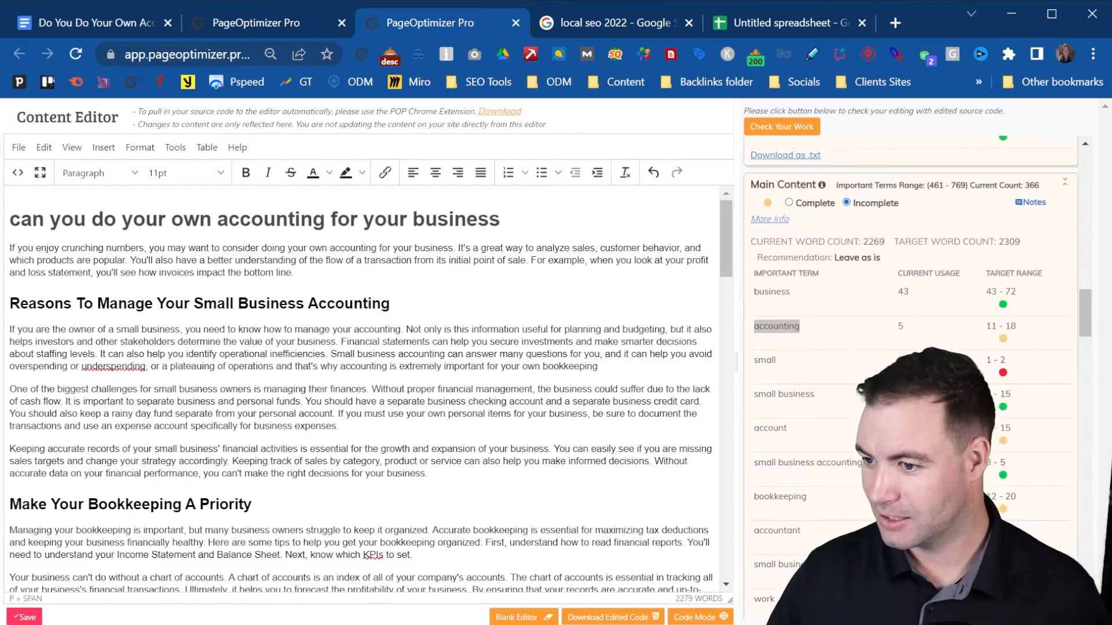
pyautogui.scroll(-3, 846, 287)
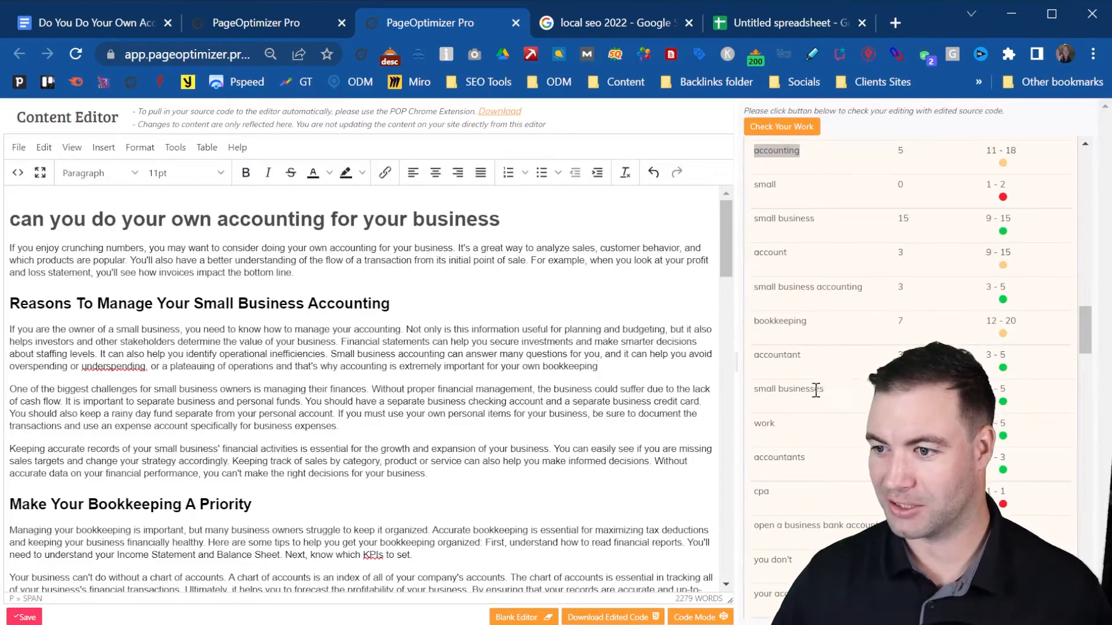
# - End the added sentence with a period, recheck the edited article and review the updated main content term usage
pyautogui.write('.')
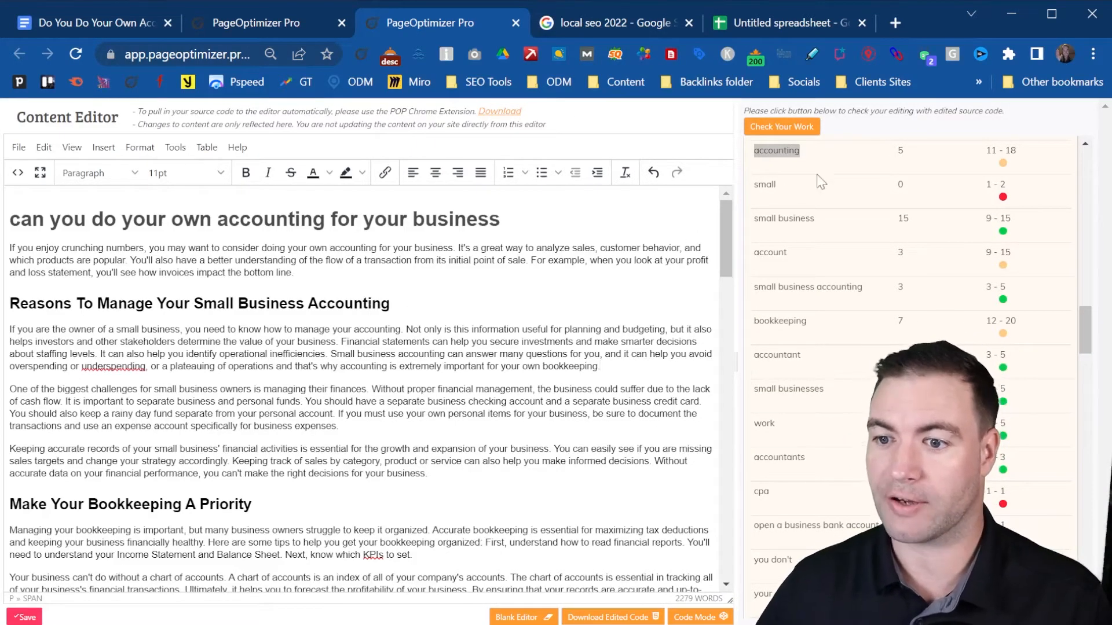
pyautogui.click(791, 124)
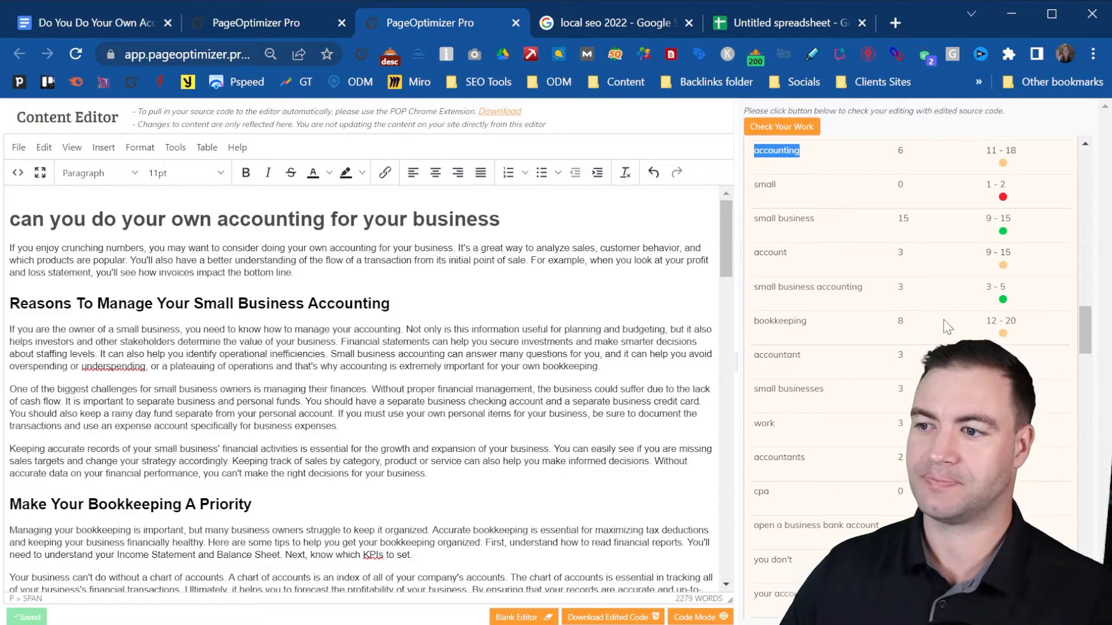
pyautogui.scroll(3, 943, 320)
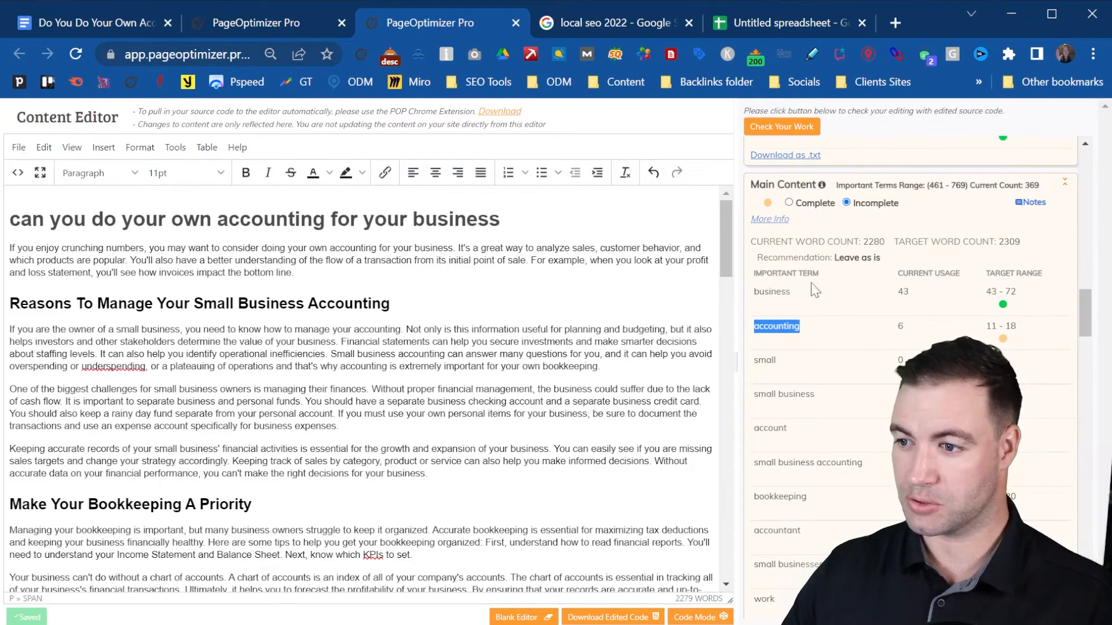
pyautogui.click(922, 333)
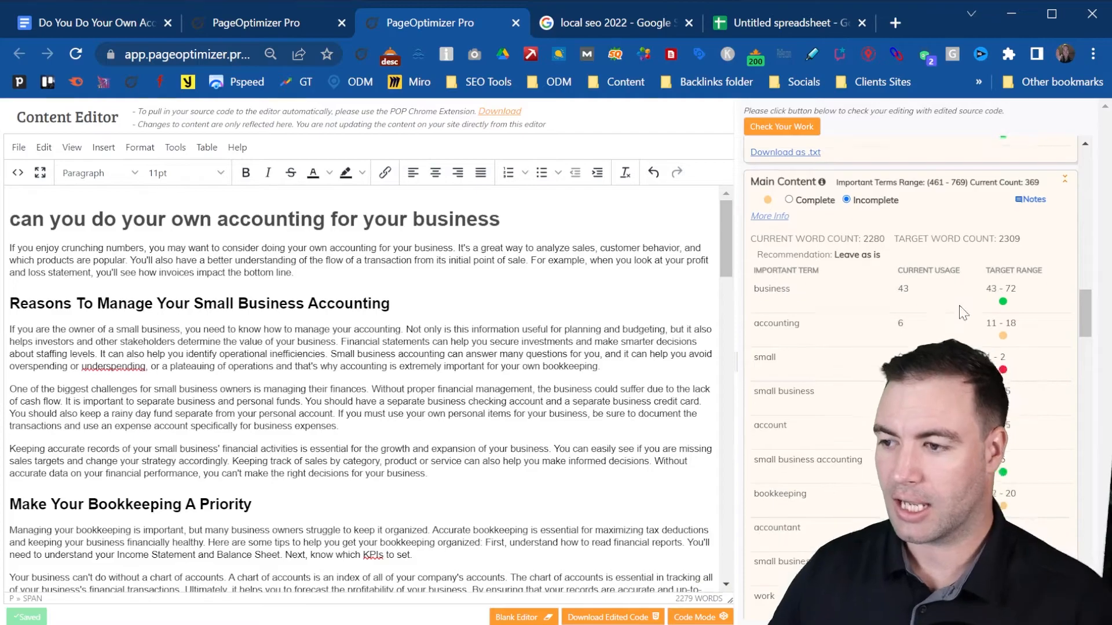
pyautogui.scroll(-10, 957, 309)
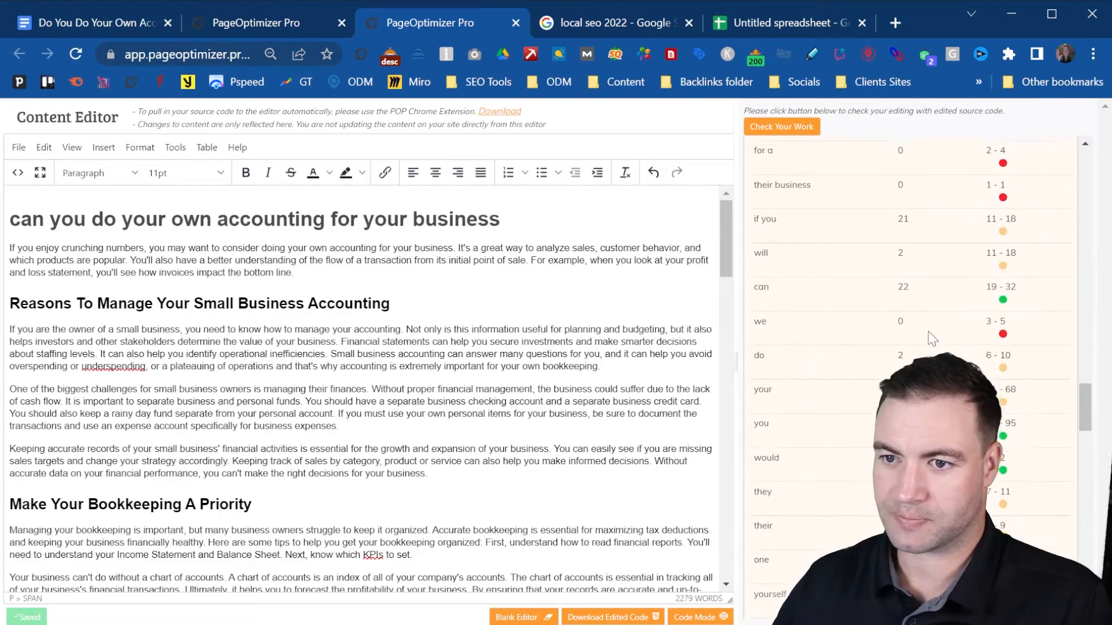
pyautogui.scroll(10, 931, 338)
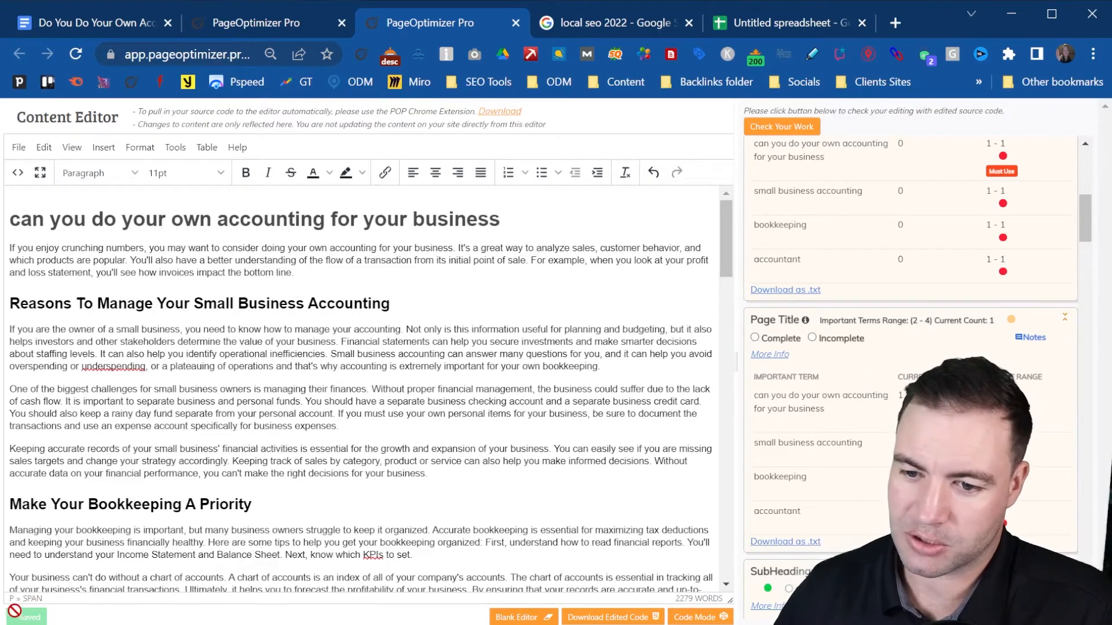
# - Add the test word "hey" to the end of the paragraph above "Make Your Bookkeeping A Priority" and save the article
pyautogui.click(811, 125)
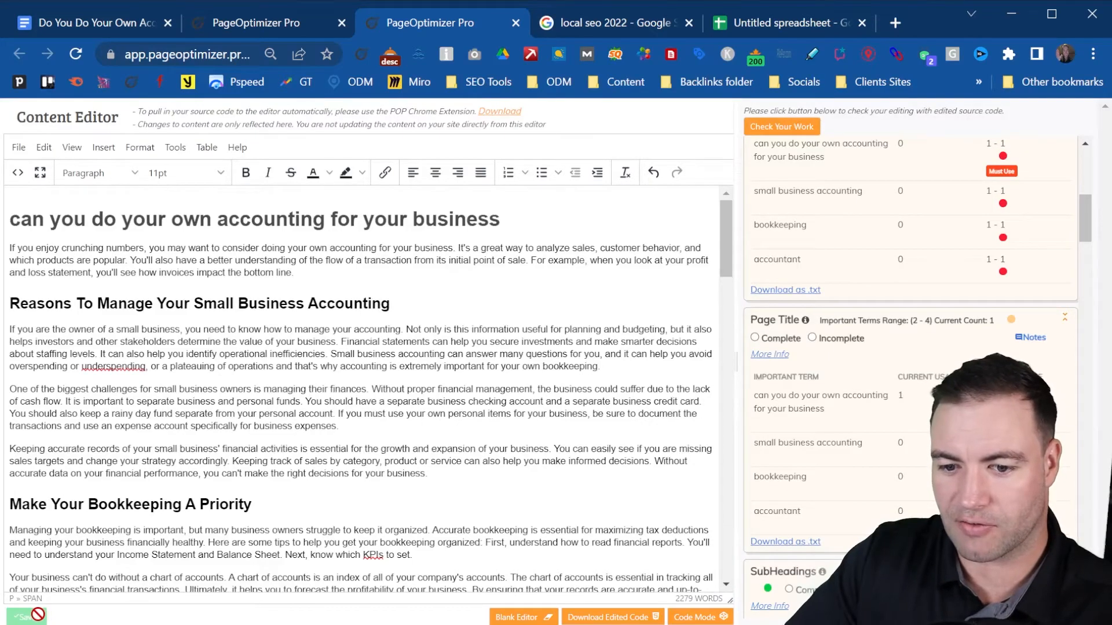
pyautogui.click(493, 482)
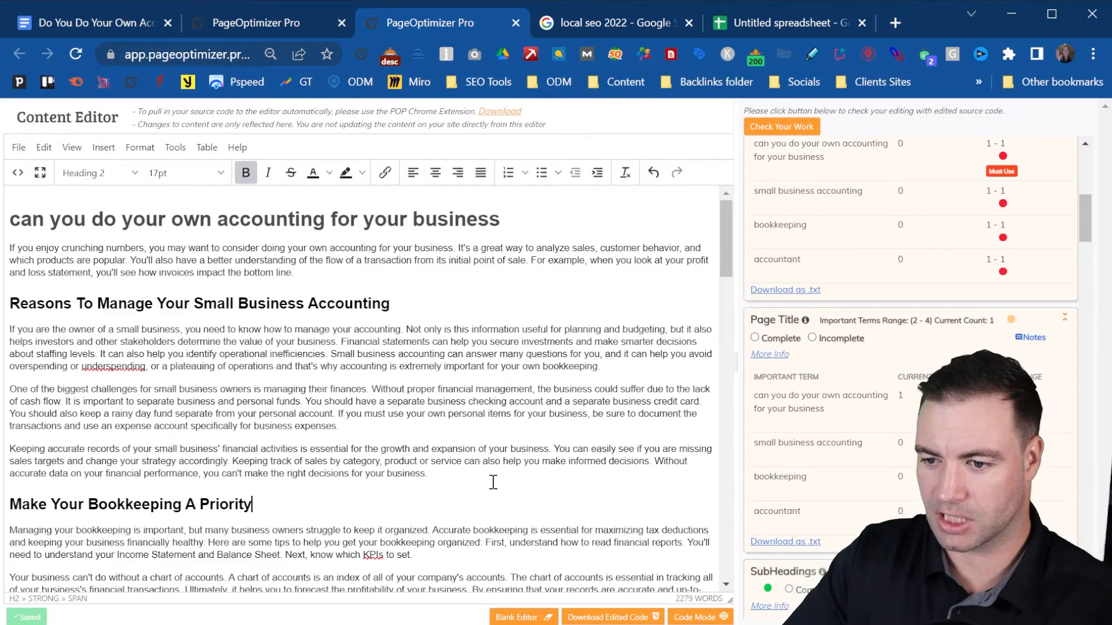
pyautogui.click(445, 475)
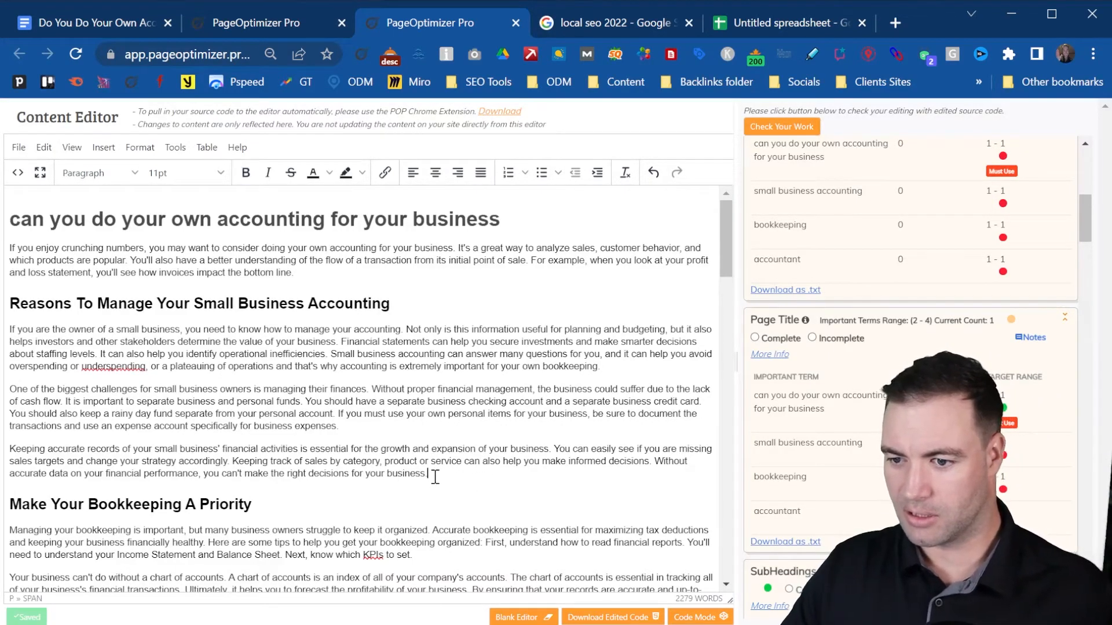
pyautogui.write('They')
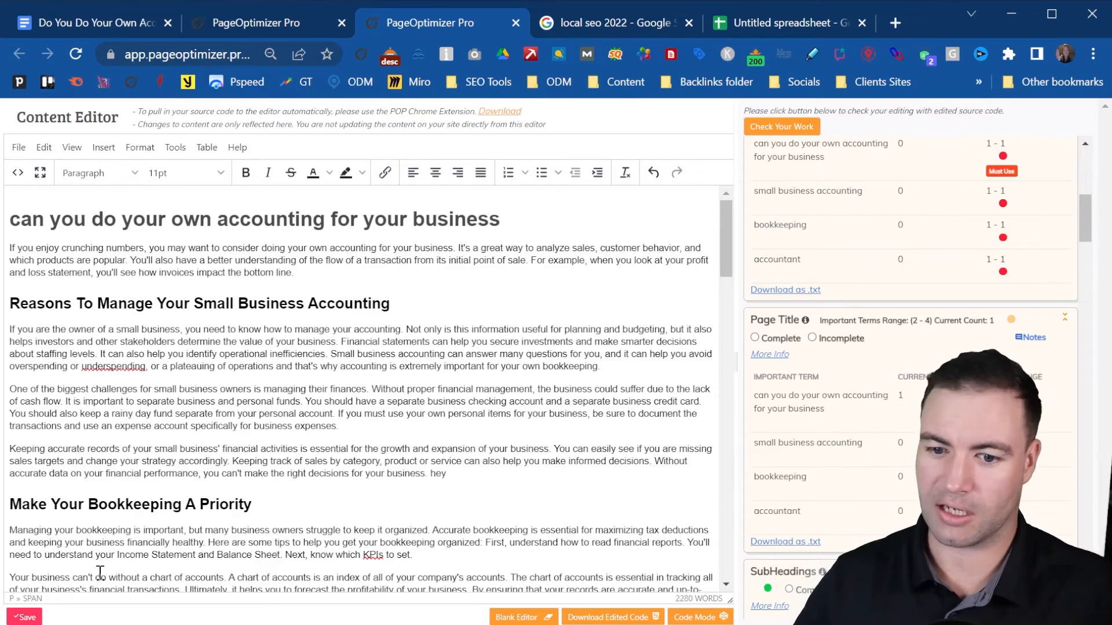
pyautogui.click(25, 617)
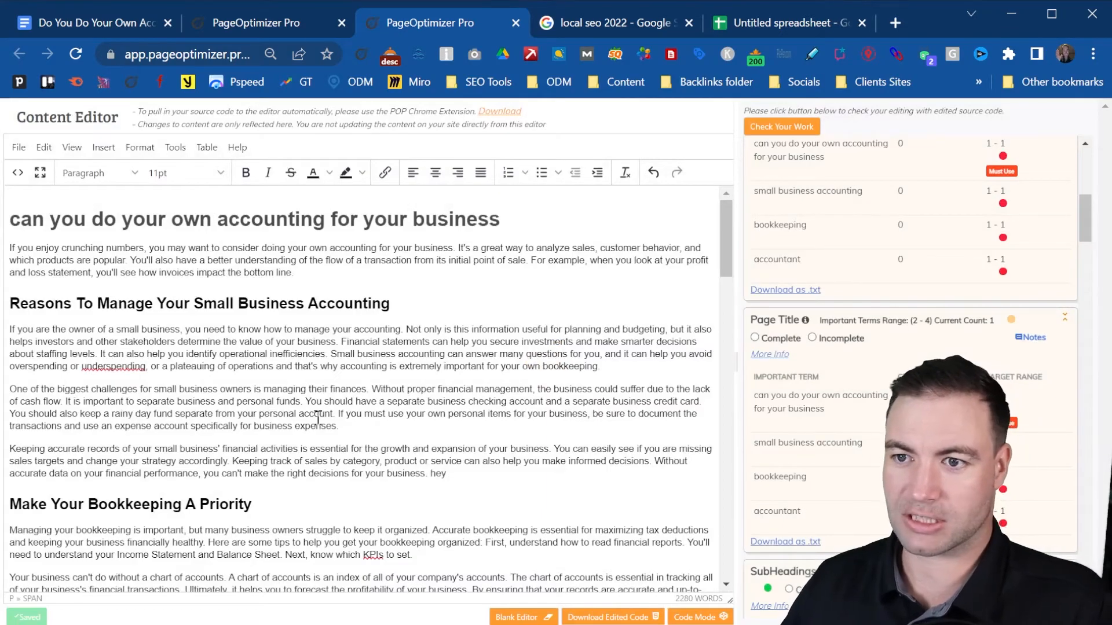
# - Review the report summary, the article's business expense sections, the recommended term lists and the optimization score
pyautogui.click(258, 24)
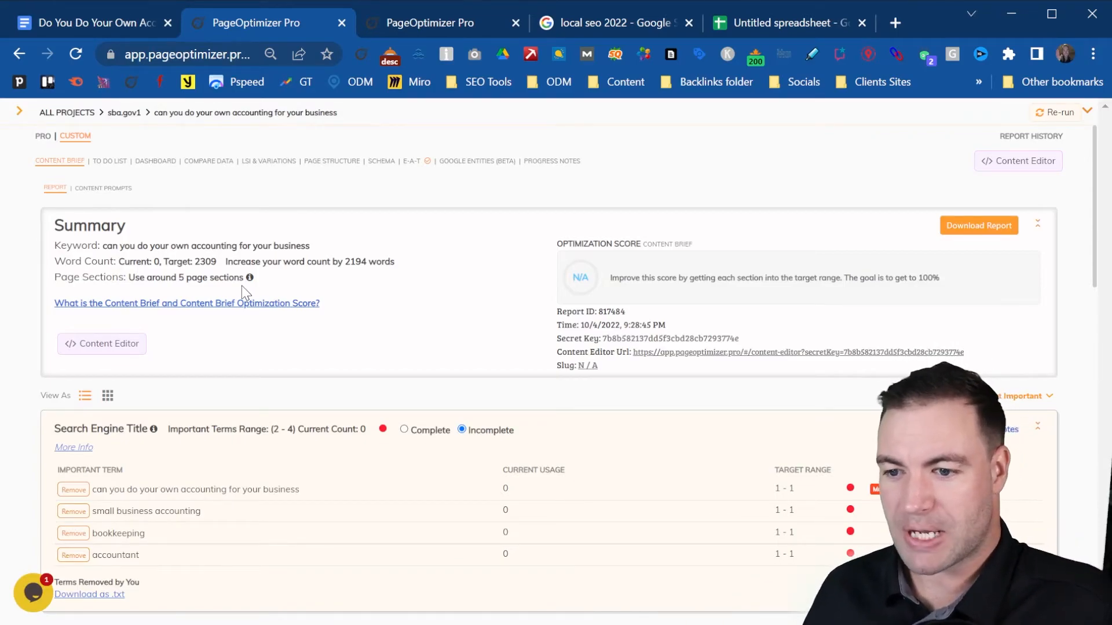
pyautogui.click(453, 17)
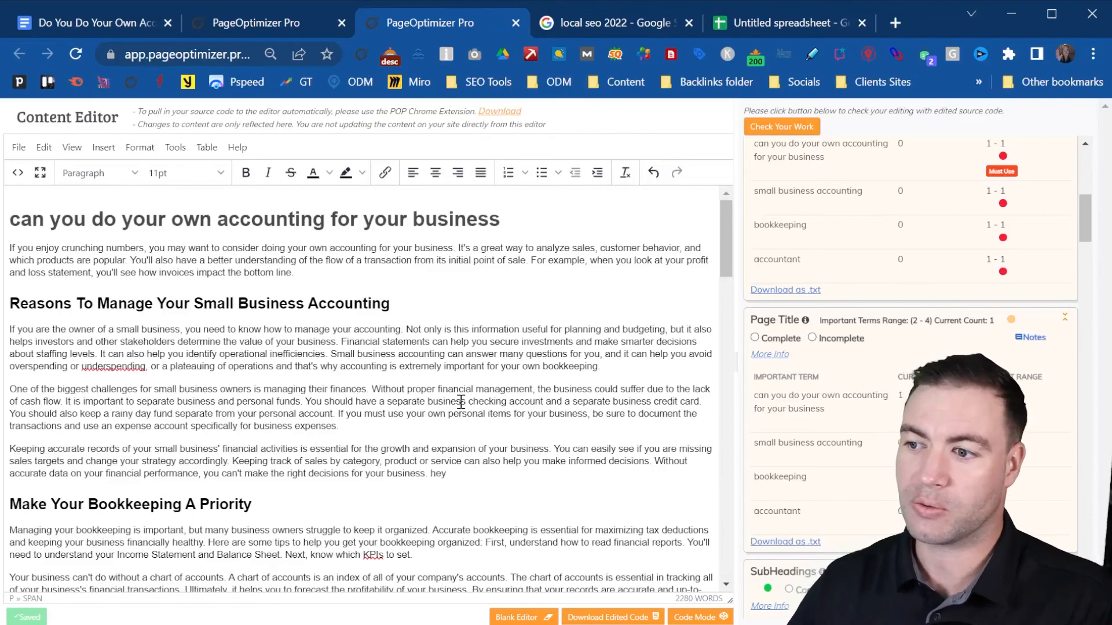
pyautogui.scroll(-10, 579, 354)
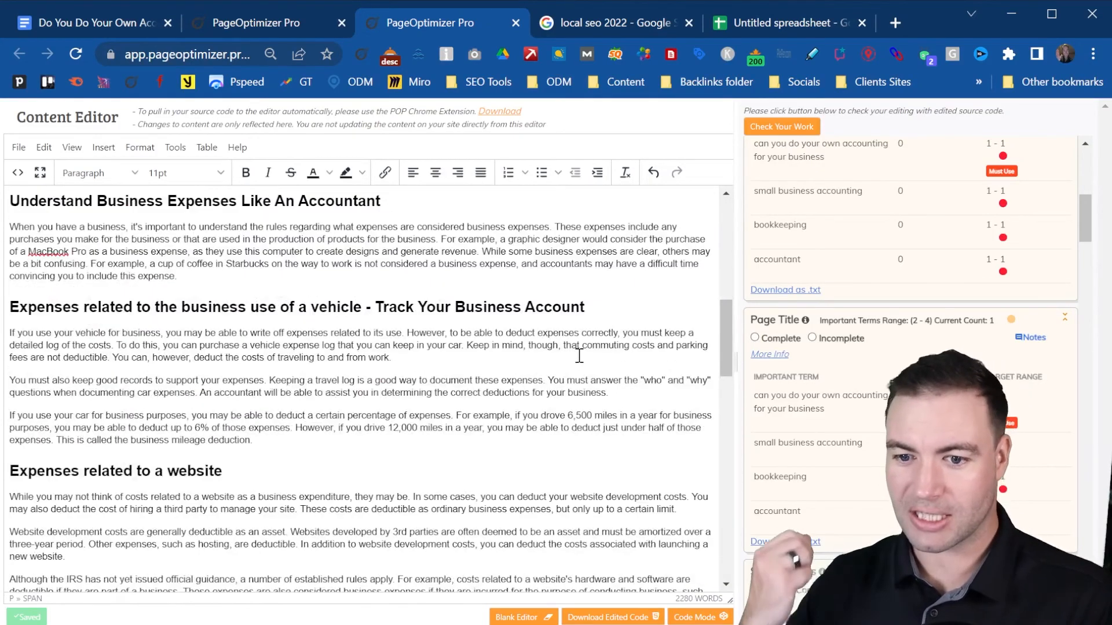
pyautogui.scroll(-6, 909, 348)
pyautogui.scroll(-3, 909, 348)
pyautogui.scroll(6, 910, 347)
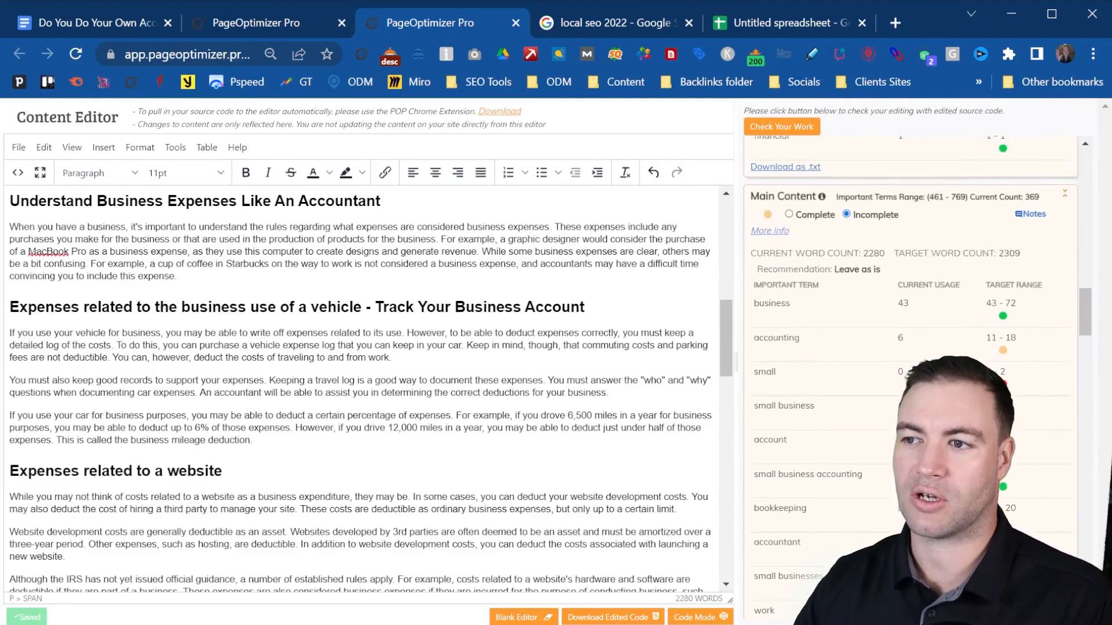
pyautogui.scroll(8, 909, 347)
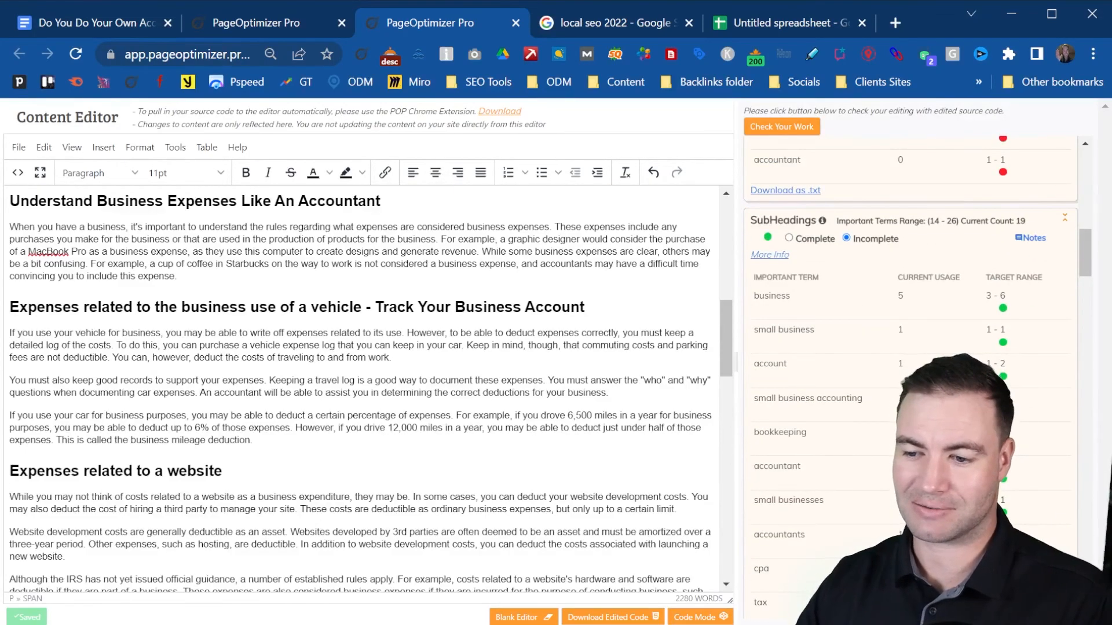
pyautogui.scroll(5, 993, 353)
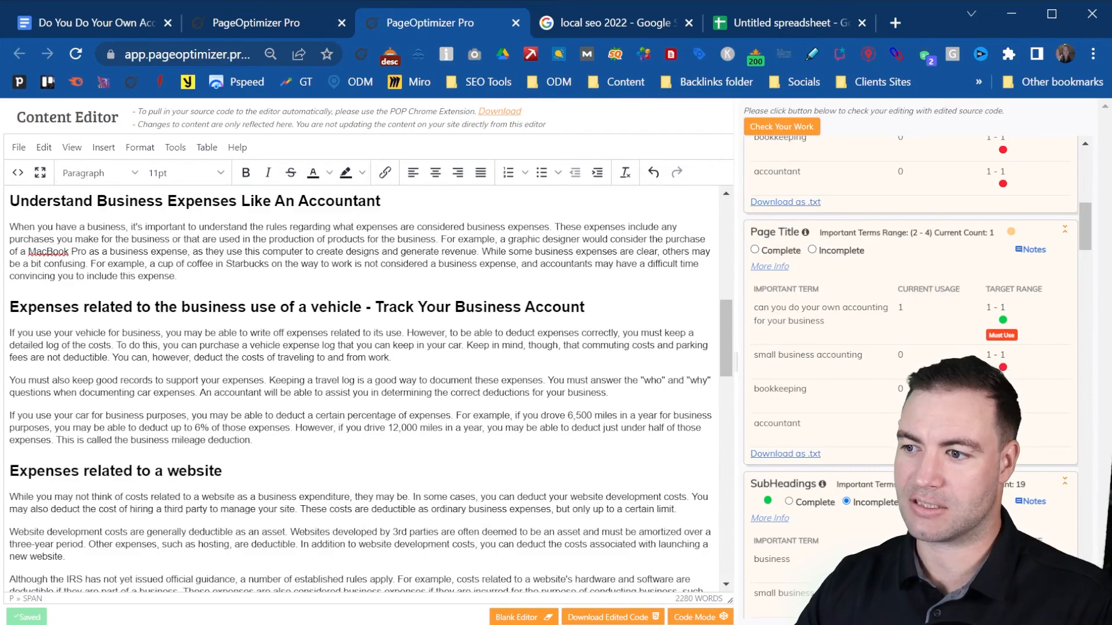
pyautogui.scroll(-10, 1024, 479)
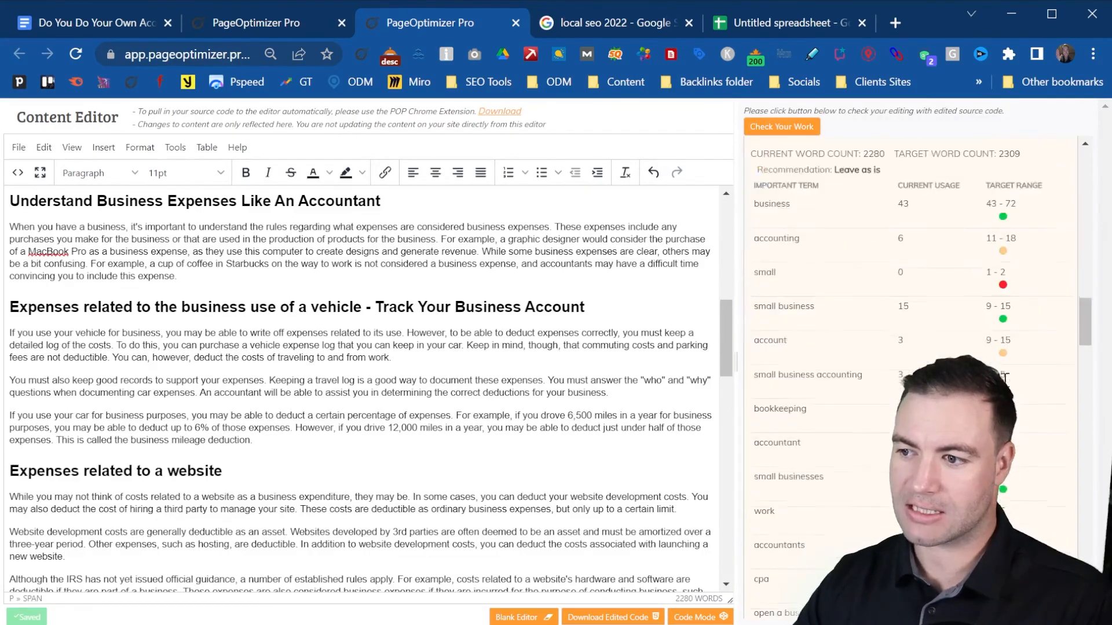
pyautogui.scroll(15, 793, 357)
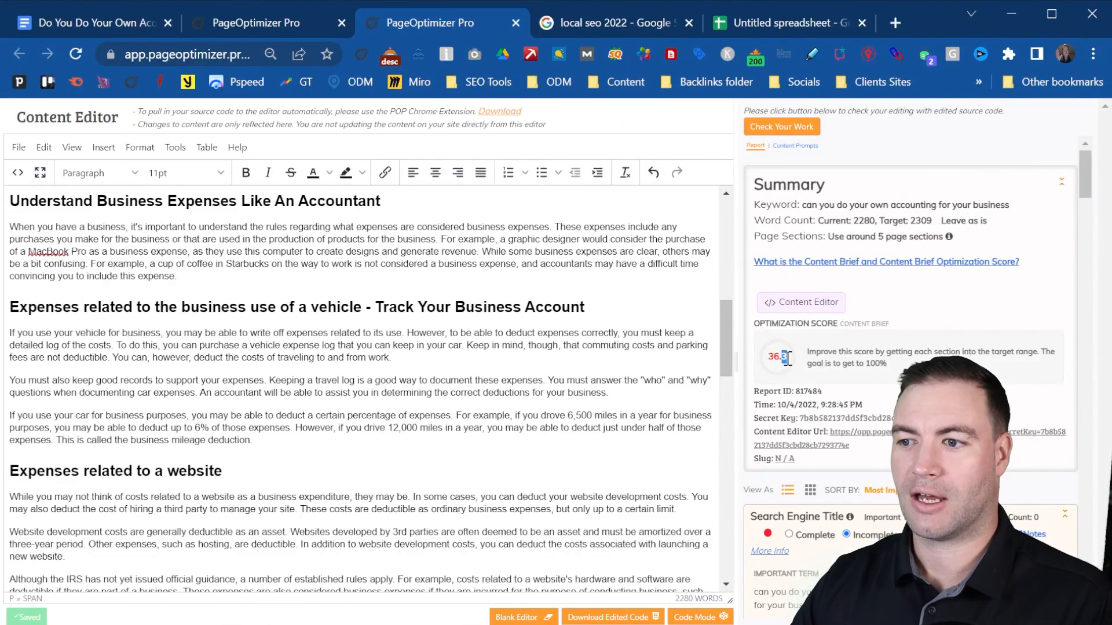
pyautogui.moveTo(788, 359); pyautogui.dragTo(785, 359)
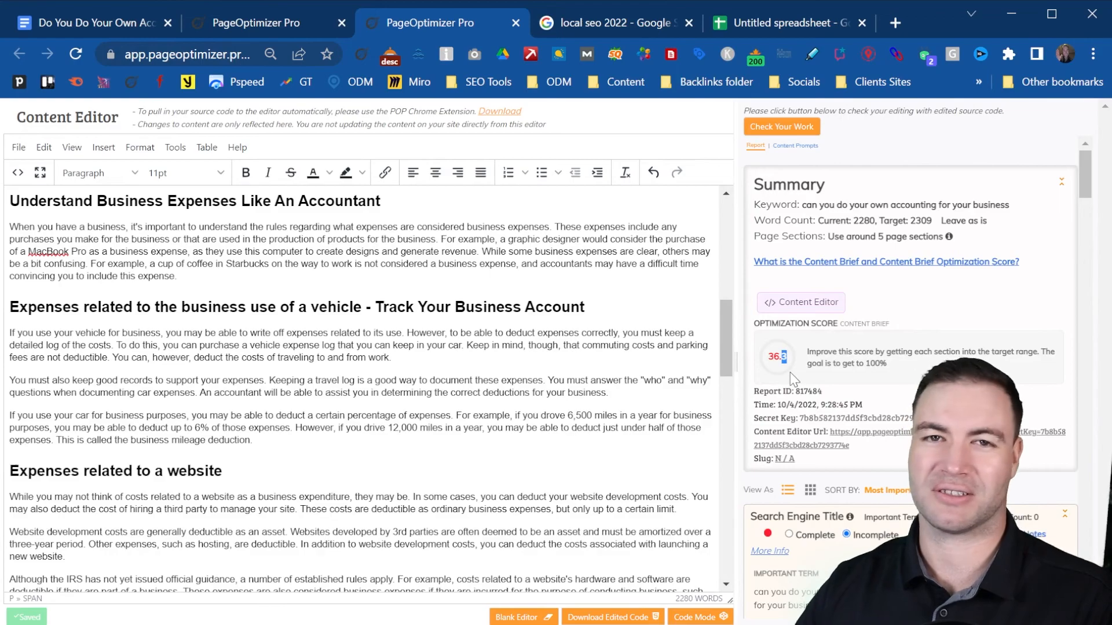